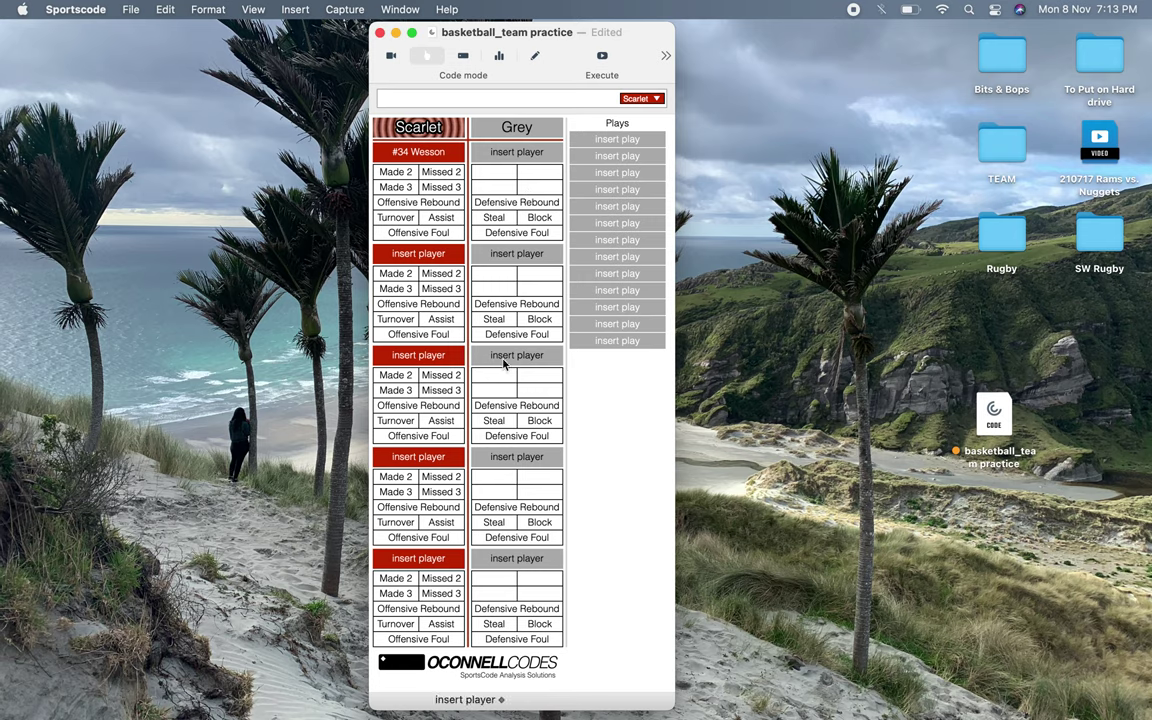
Step: Test the possession switching by alternately activating the Grey and Scarlet team codes several times
{"action": "left_click", "coordinate": [504, 130]}
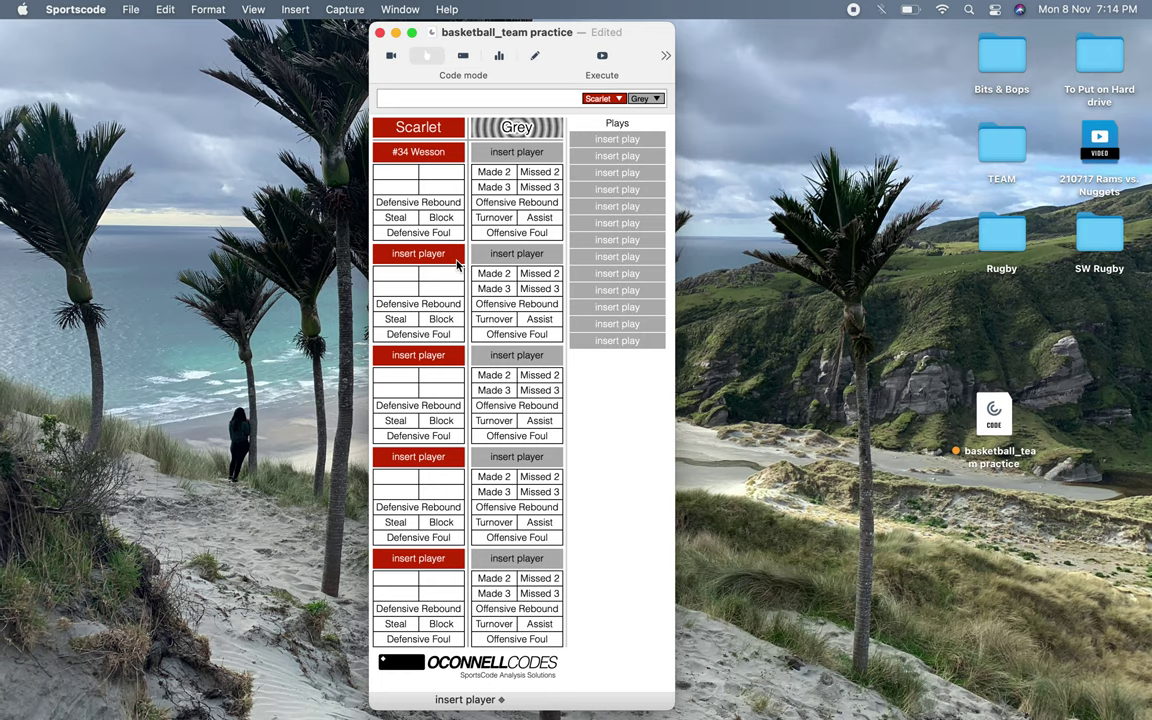
{"action": "key", "text": "s"}
{"action": "key", "text": "g"}
{"action": "key", "text": "s"}
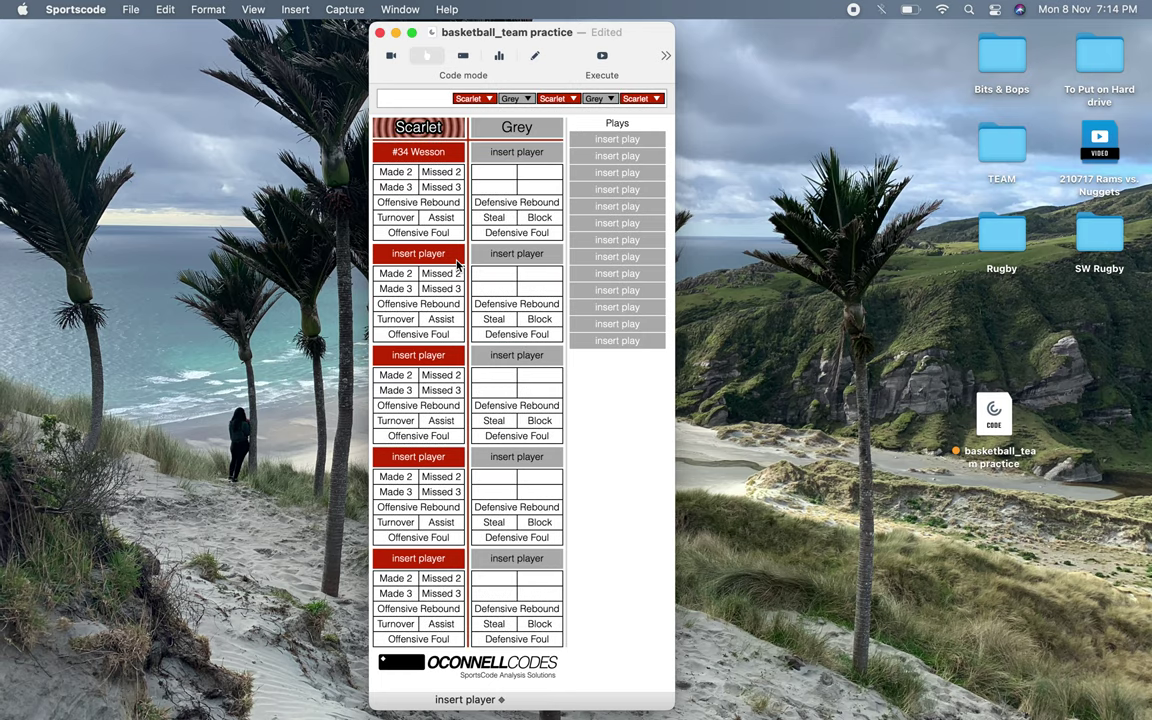
{"action": "key", "text": "g"}
{"action": "key", "text": "s"}
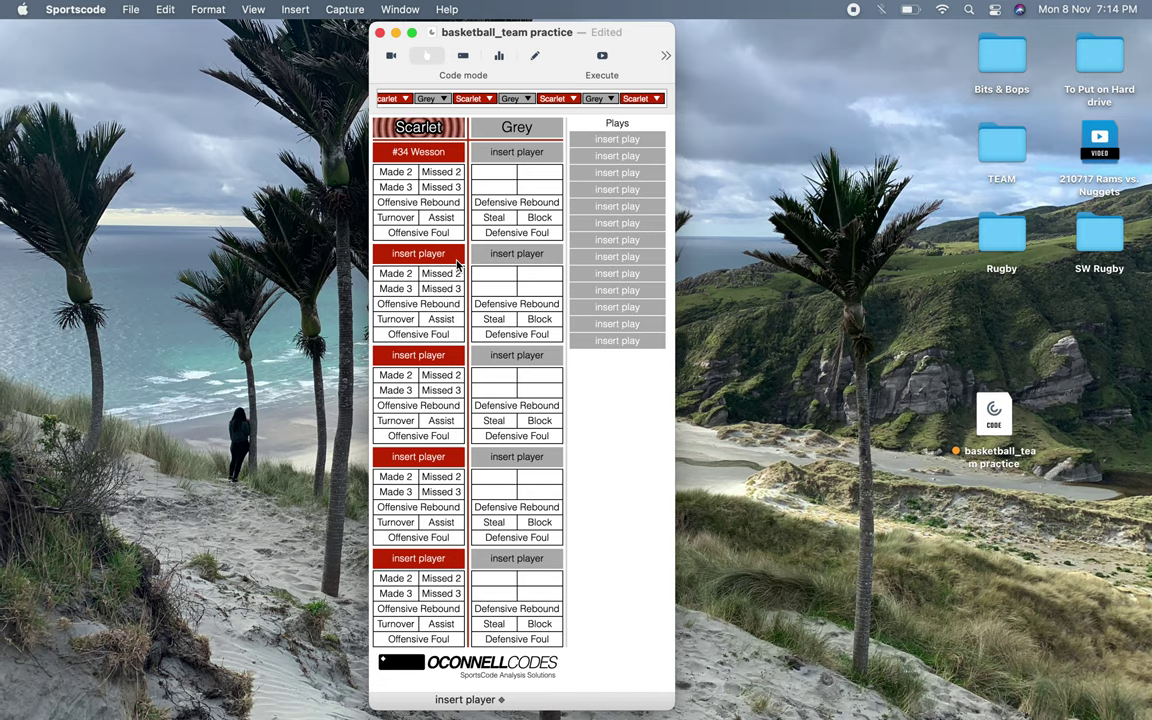
{"action": "key", "text": "g"}
{"action": "key", "text": "s"}
{"action": "key", "text": "g"}
{"action": "key", "text": "s"}
{"action": "key", "text": "g"}
{"action": "key", "text": "s"}
{"action": "key", "text": "g"}
{"action": "key", "text": "s"}
{"action": "key", "text": "g"}
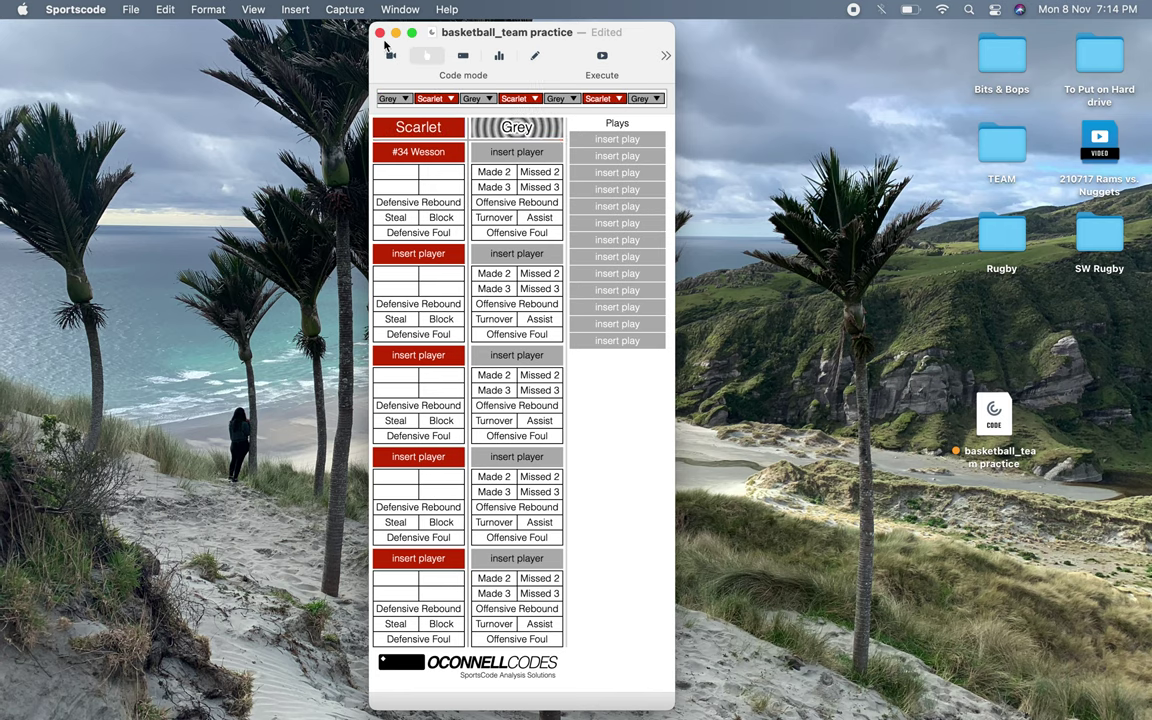
{"action": "key", "text": "s"}
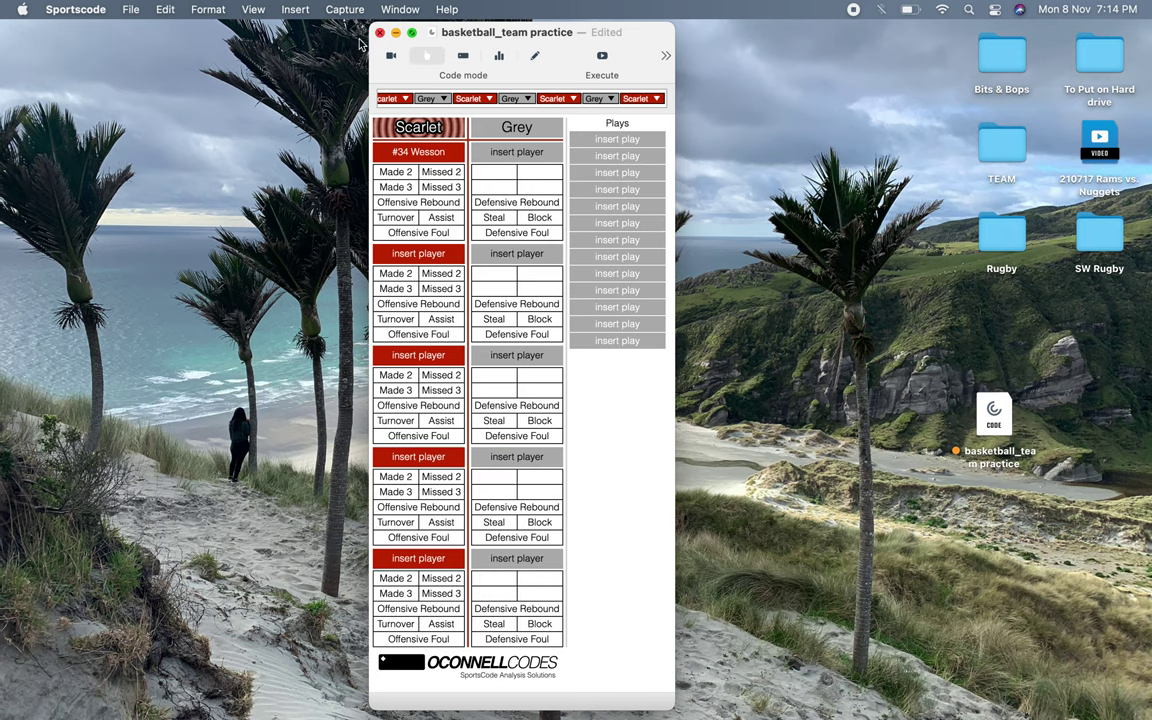
Step: Replace the basketball team practice window with a new blank code window and enlarge it to nearly full screen height
{"action": "key", "text": "super+w"}
{"action": "left_click", "coordinate": [131, 10]}
{"action": "mouse_move", "coordinate": [200, 33]}
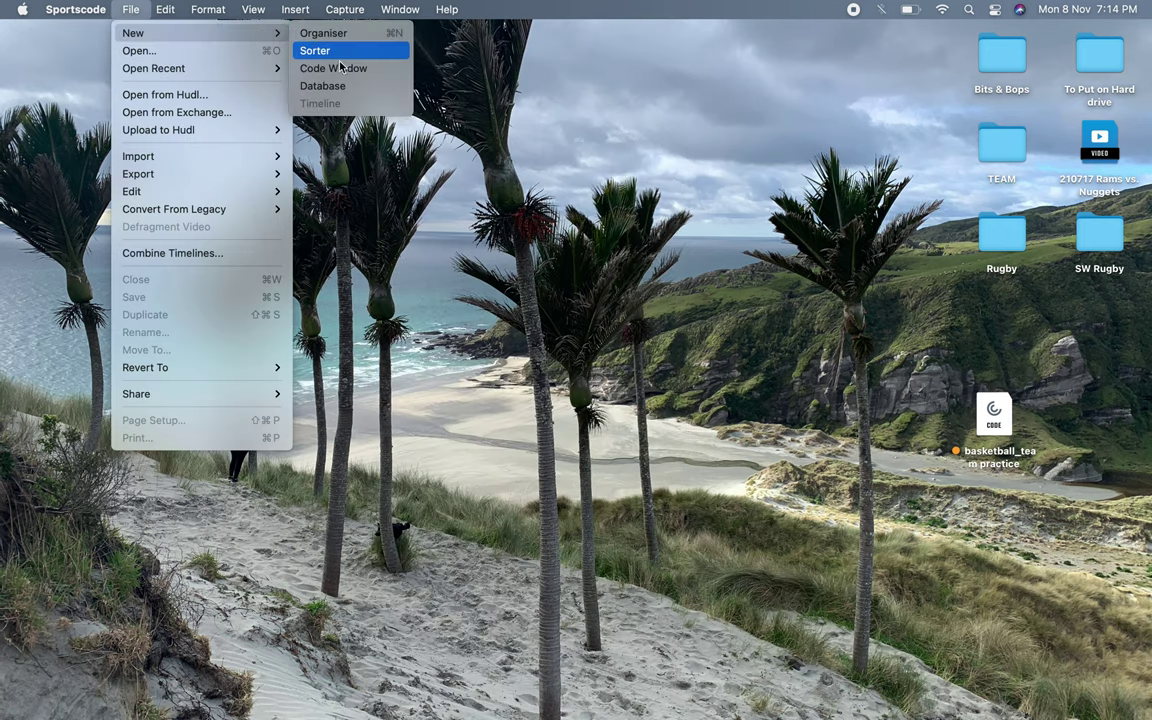
{"action": "left_click", "coordinate": [345, 76]}
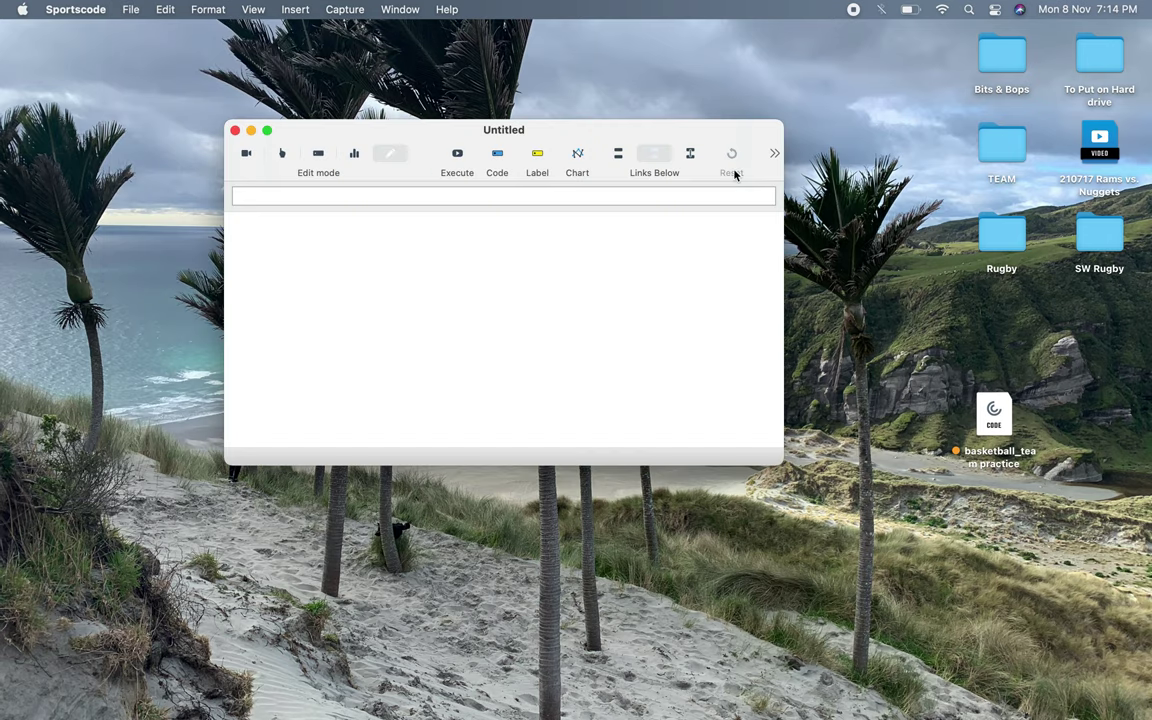
{"action": "left_click_drag", "start_coordinate": [648, 140], "coordinate": [609, 53]}
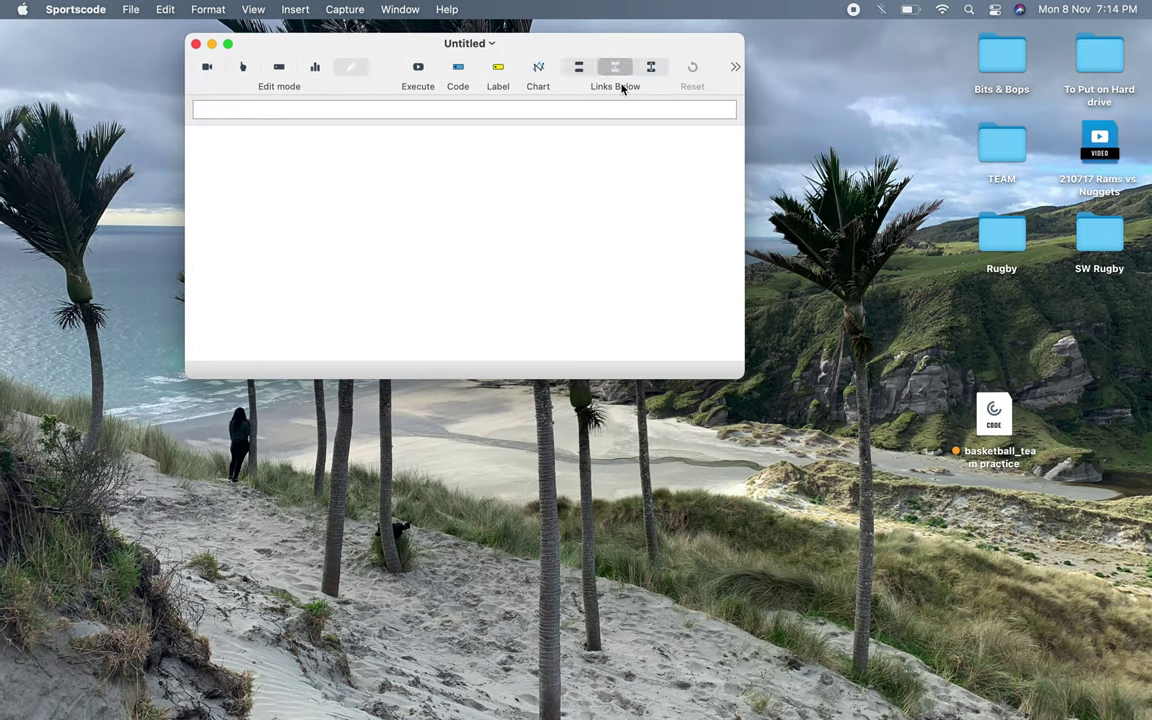
{"action": "left_click_drag", "start_coordinate": [745, 378], "coordinate": [767, 702]}
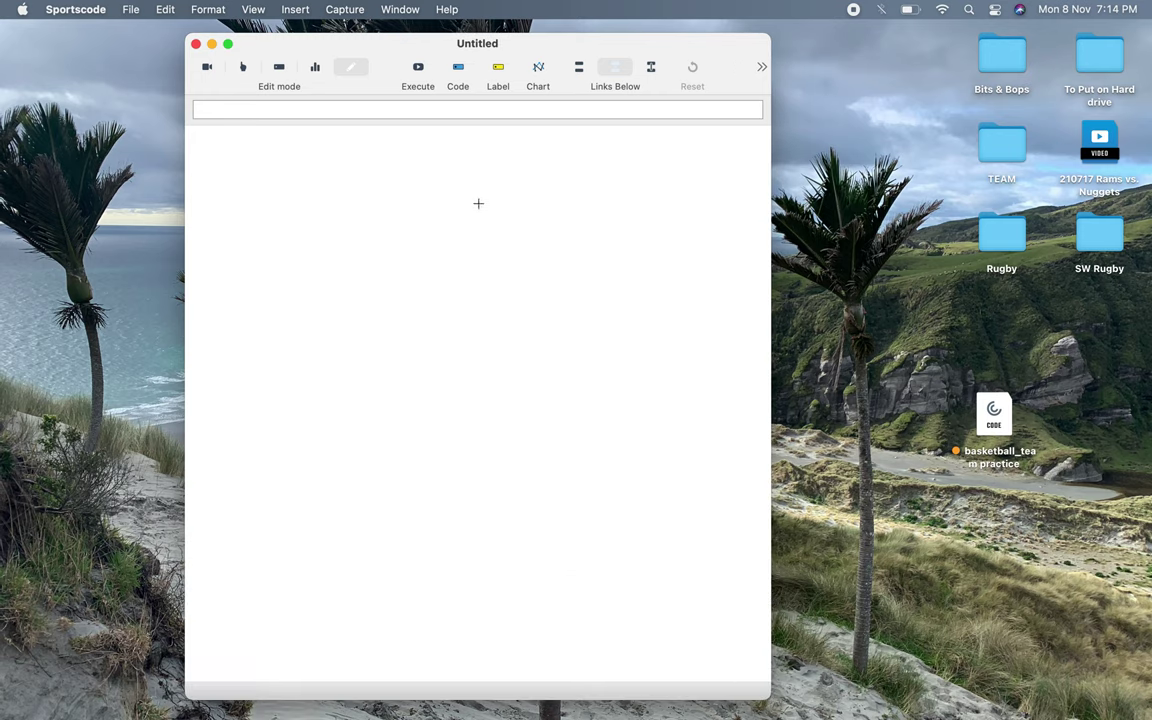
Step: Add two code buttons side by side, giving Button 001 the ID home and Button 002 the ID away
{"action": "left_click_drag", "start_coordinate": [452, 82], "coordinate": [418, 187]}
{"action": "left_click", "coordinate": [302, 186], "text": "shift"}
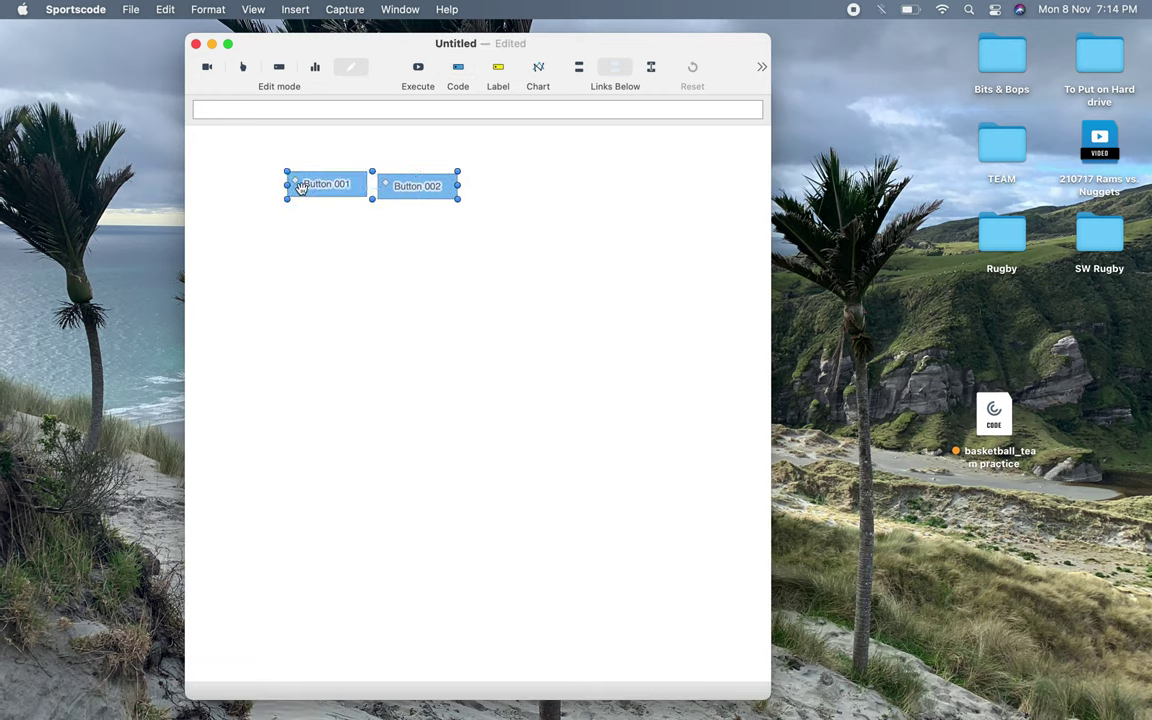
{"action": "double_click", "coordinate": [302, 186]}
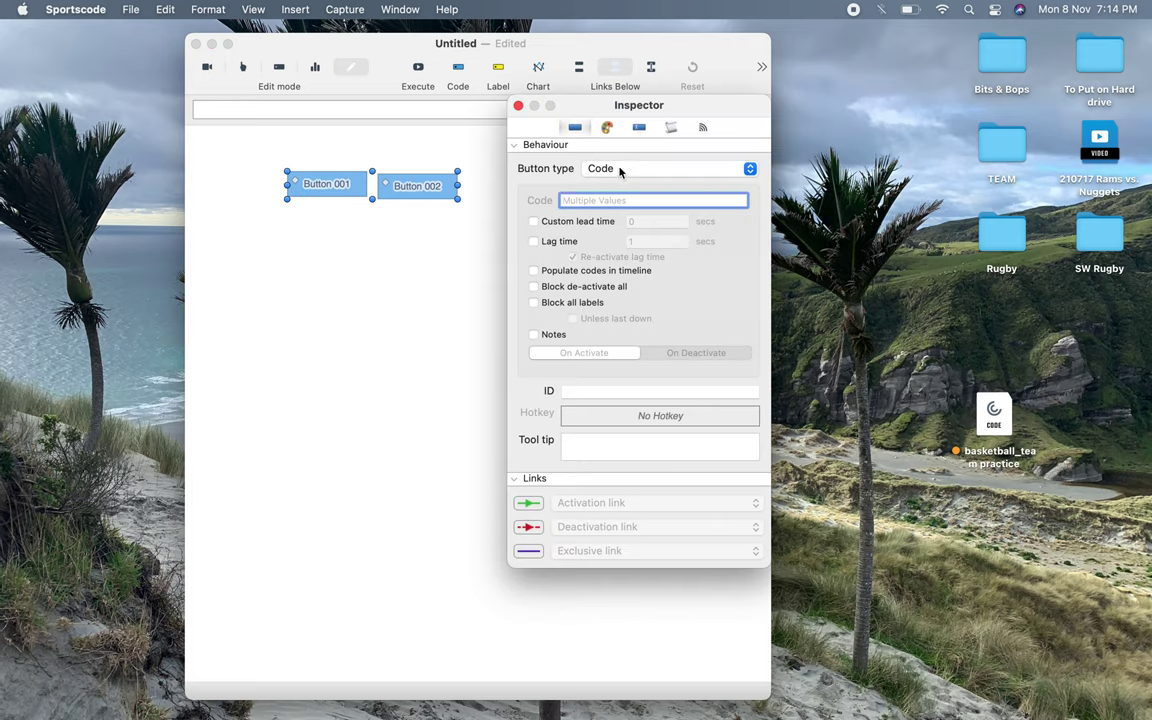
{"action": "left_click", "coordinate": [599, 390]}
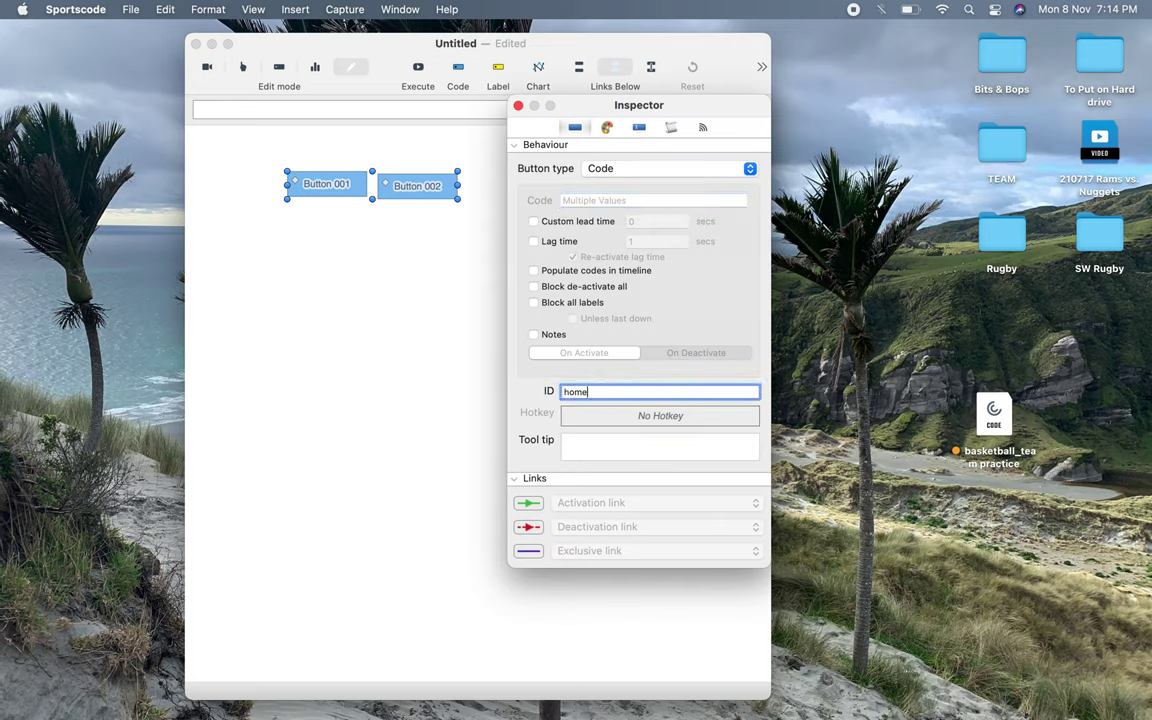
{"action": "left_click", "coordinate": [399, 352]}
{"action": "double_click", "coordinate": [439, 193]}
{"action": "left_click_drag", "start_coordinate": [617, 391], "coordinate": [466, 393]}
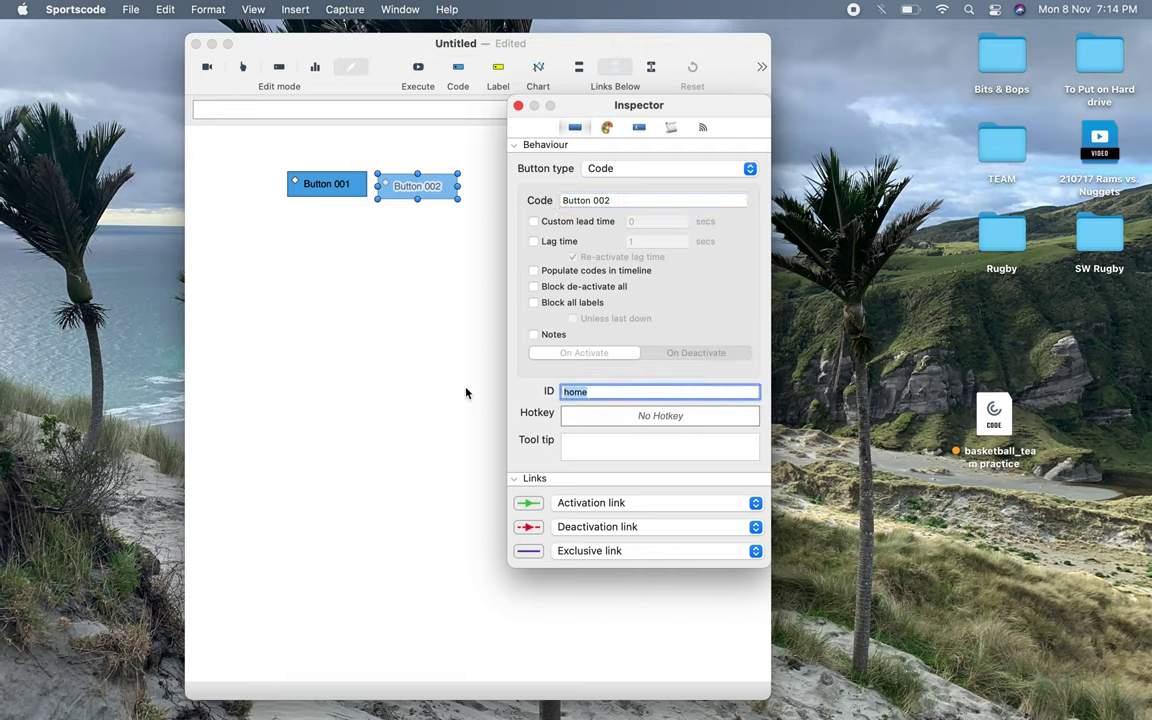
{"action": "type", "text": "away"}
Step: Hide the identifiers on both code buttons
{"action": "left_click_drag", "start_coordinate": [256, 369], "coordinate": [475, 133]}
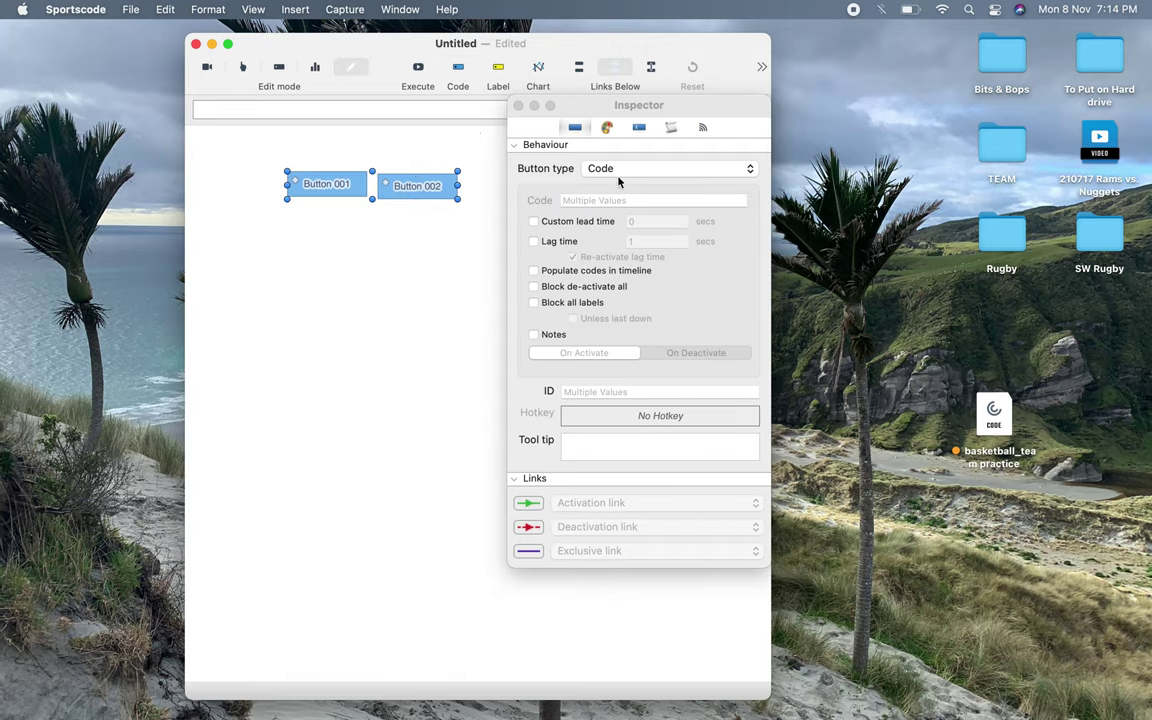
{"action": "left_click", "coordinate": [606, 131]}
{"action": "left_click", "coordinate": [607, 127]}
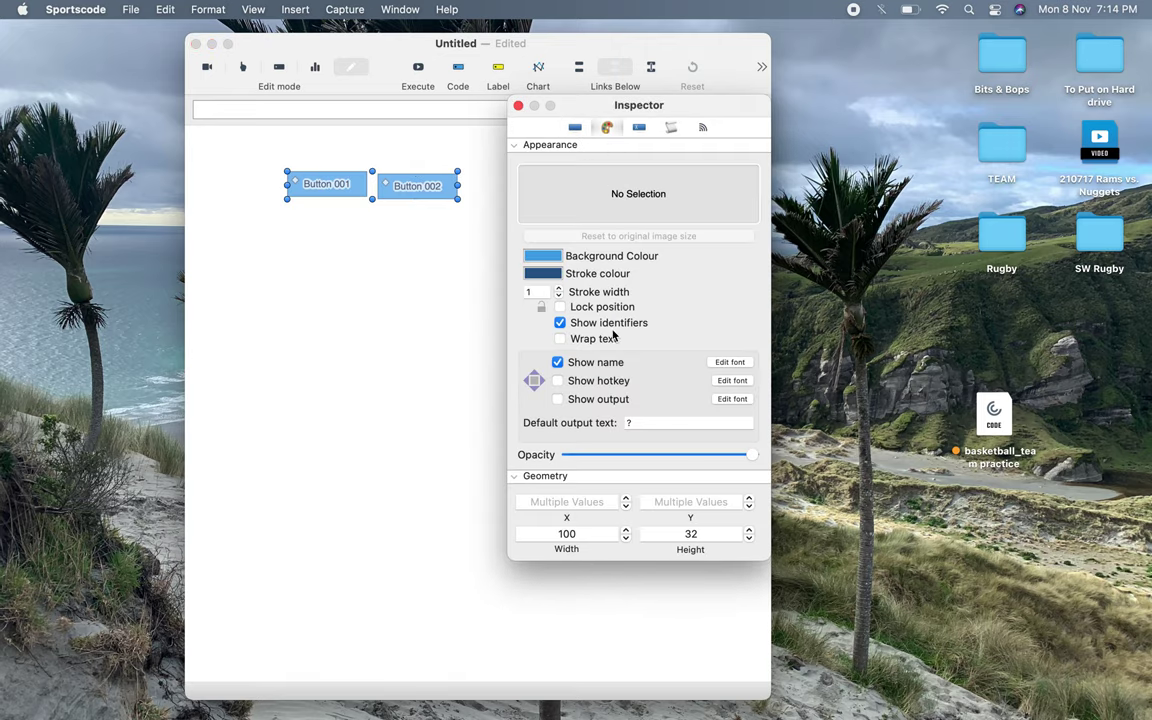
{"action": "left_click", "coordinate": [559, 322]}
Step: Set the name font of both buttons to Helvetica Light, size 14
{"action": "left_click", "coordinate": [728, 362]}
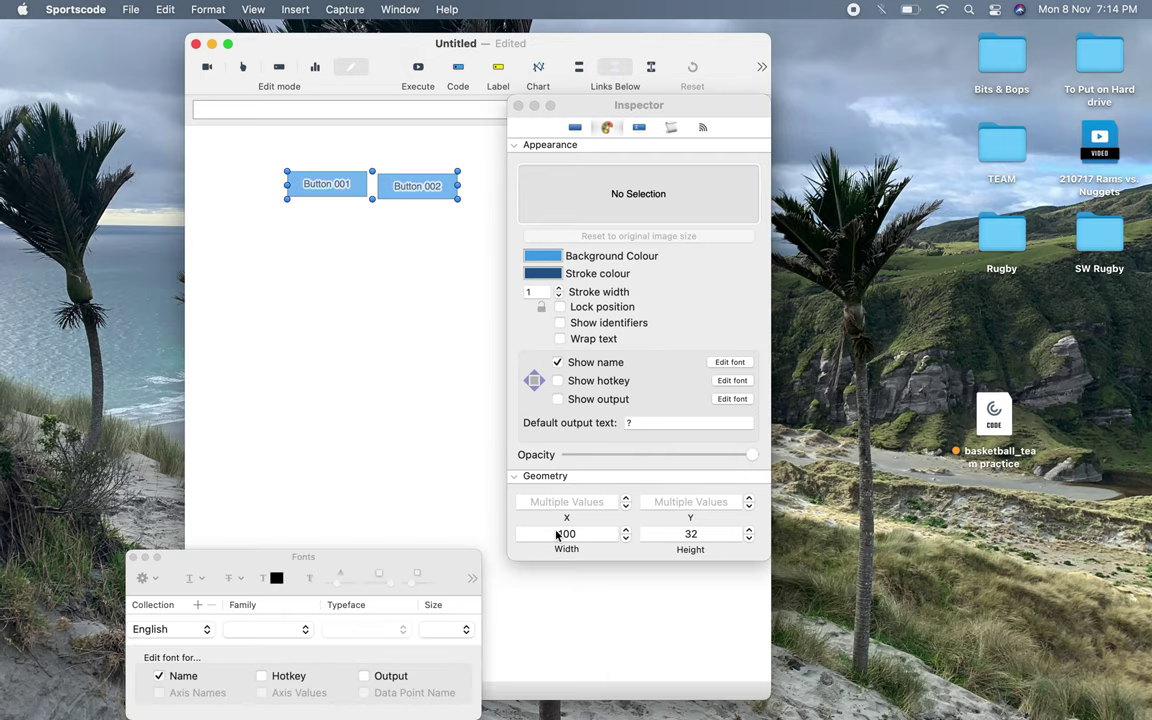
{"action": "left_click", "coordinate": [305, 628]}
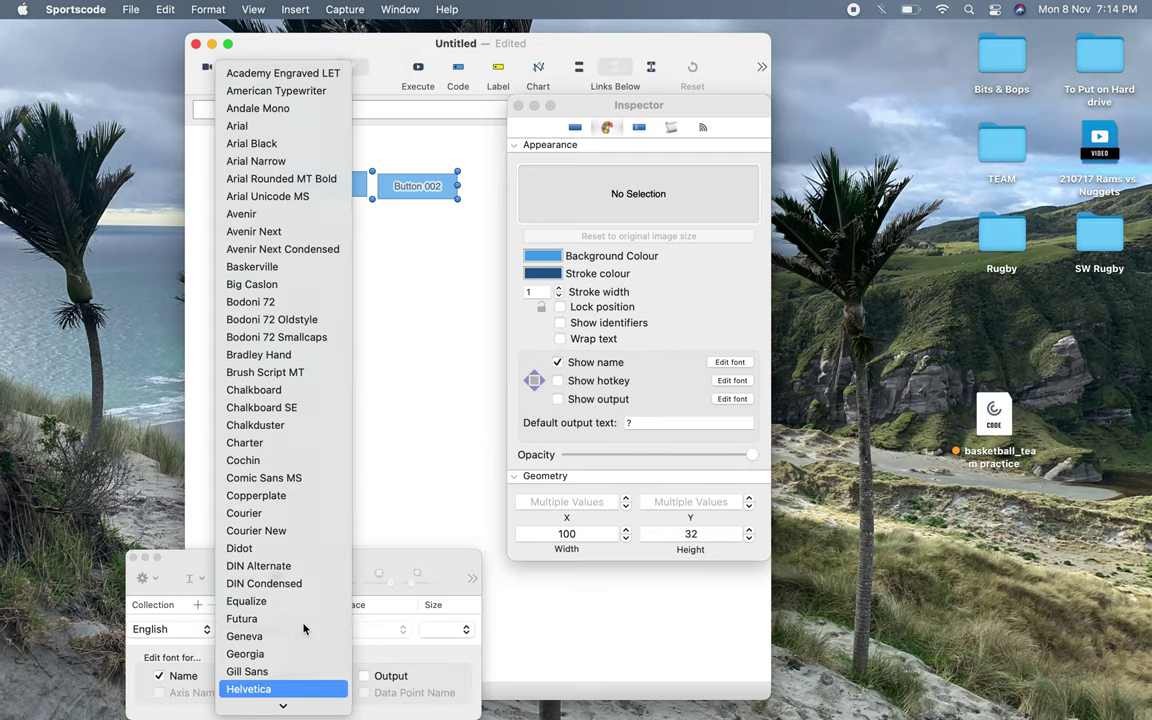
{"action": "left_click", "coordinate": [303, 687]}
{"action": "left_click", "coordinate": [355, 632]}
{"action": "left_click", "coordinate": [340, 669]}
{"action": "left_click", "coordinate": [440, 629]}
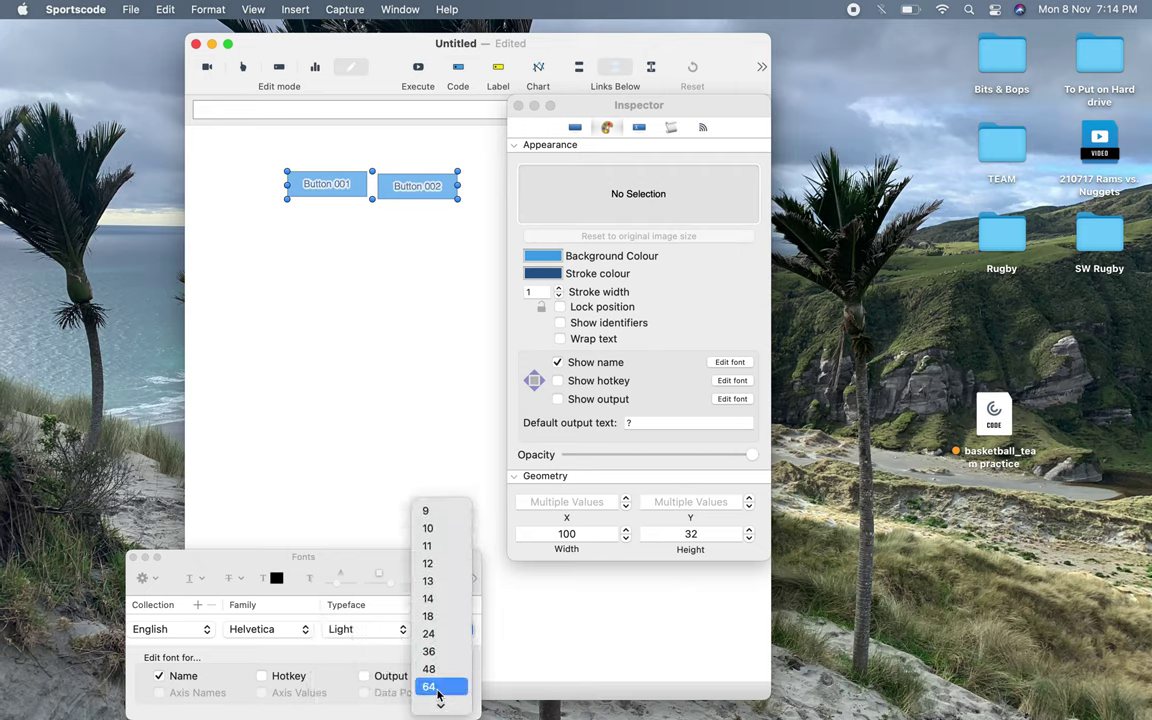
{"action": "left_click", "coordinate": [449, 597]}
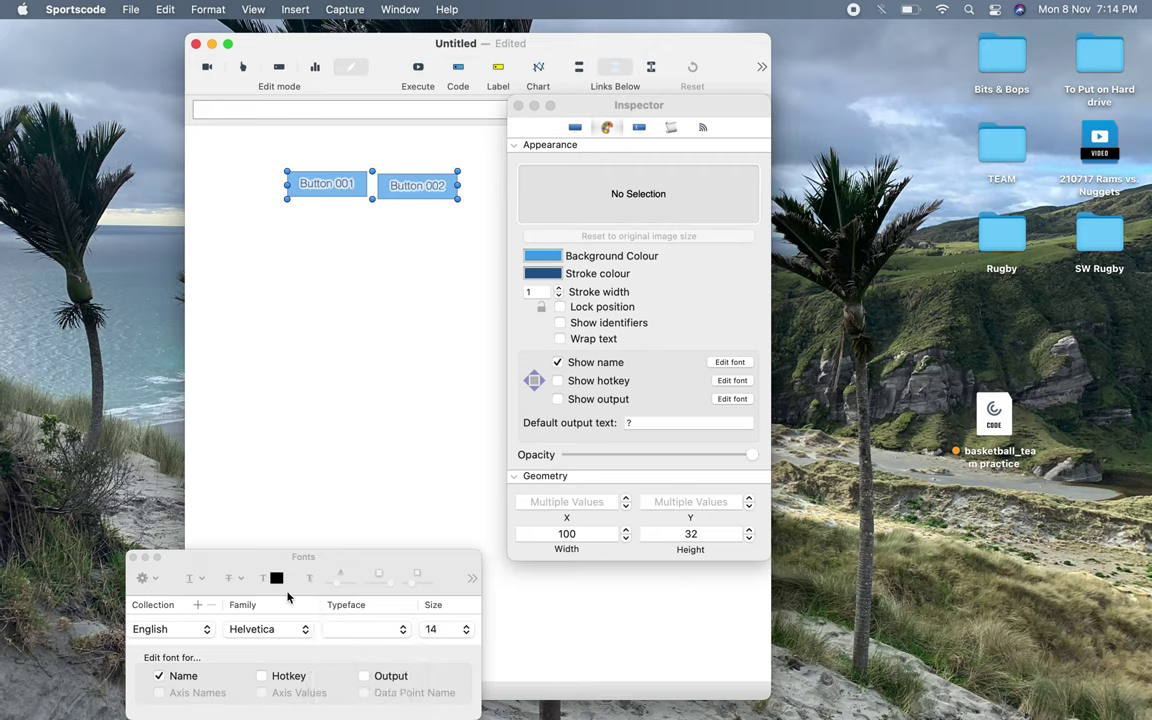
Step: Make the name text of both buttons white and set their stroke width to 0
{"action": "left_click", "coordinate": [277, 578]}
{"action": "scroll", "coordinate": [472, 476], "scroll_direction": "down", "scroll_amount": 2}
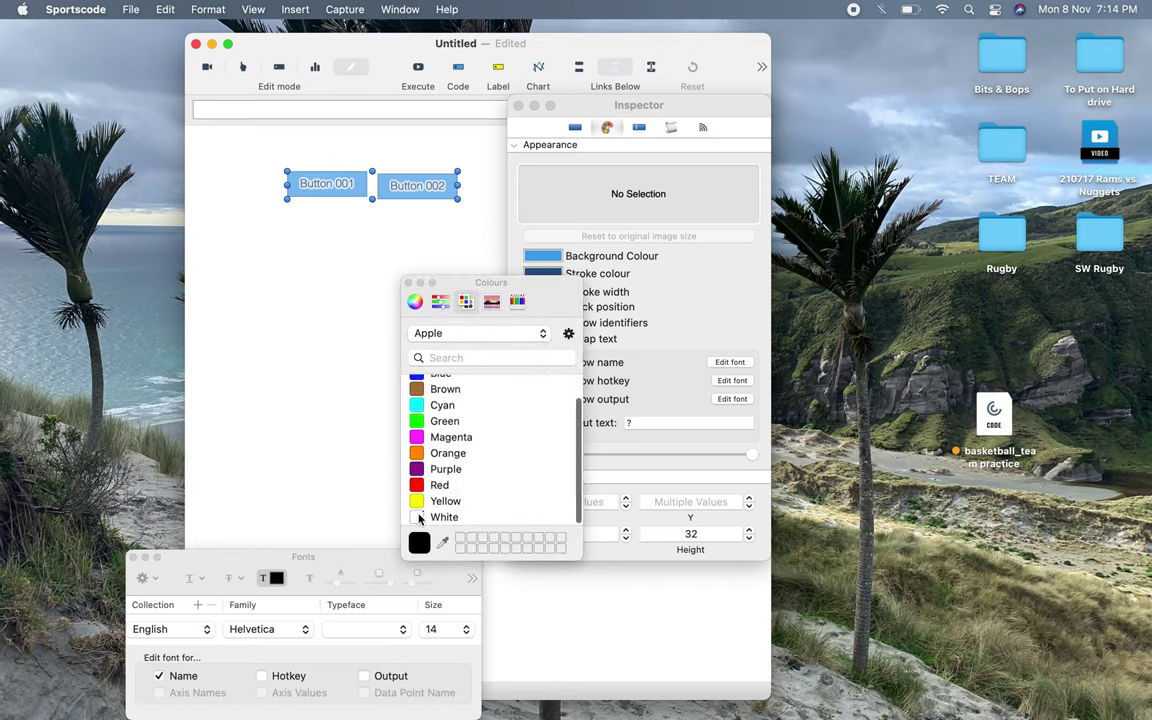
{"action": "left_click", "coordinate": [420, 504]}
{"action": "left_click", "coordinate": [408, 283]}
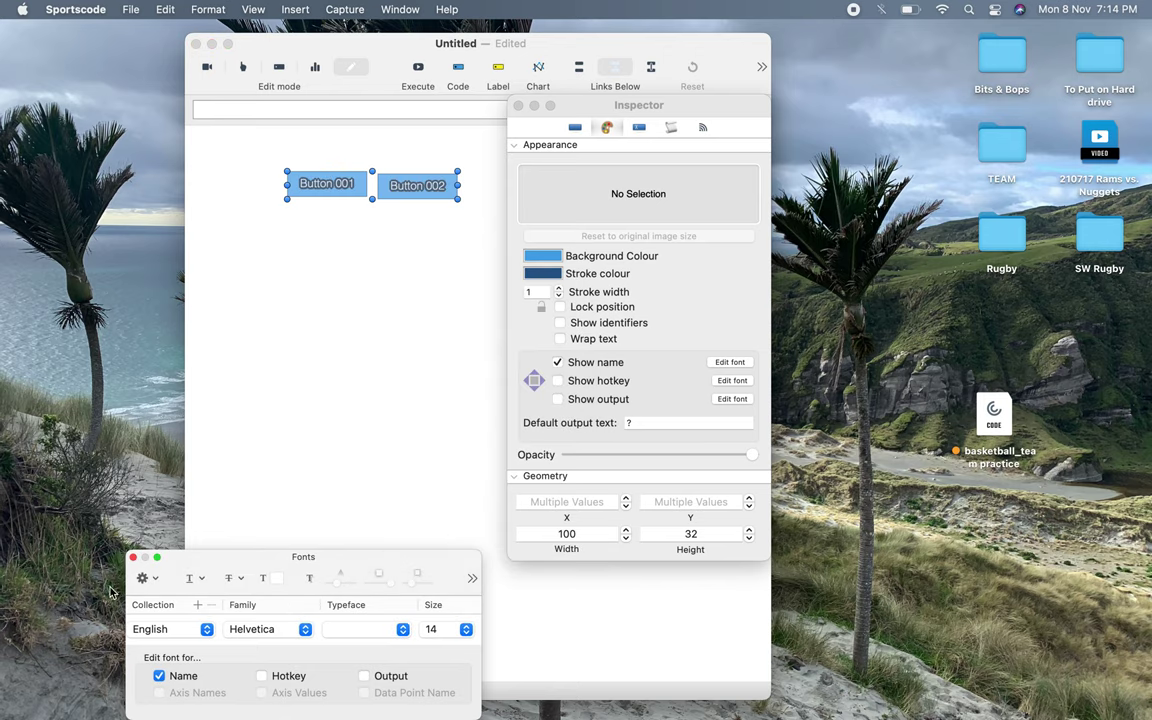
{"action": "left_click", "coordinate": [133, 558]}
{"action": "left_click", "coordinate": [390, 321]}
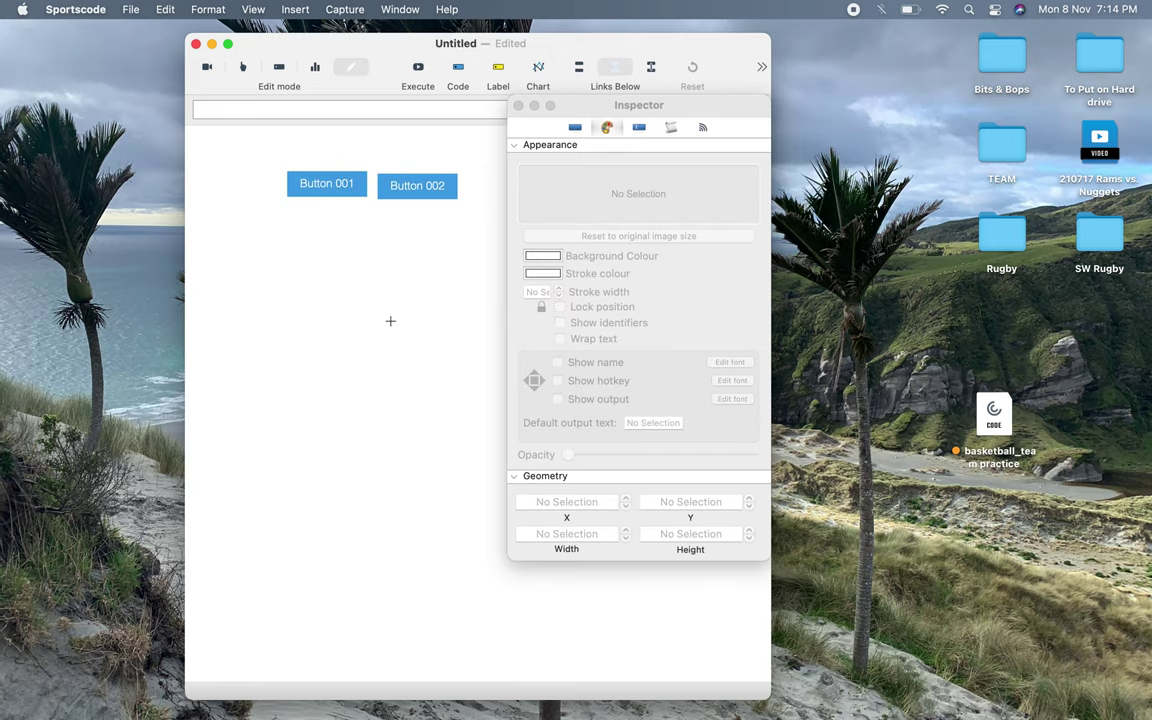
Step: Rename the code of Button 001 to Black and of Button 002 to Gold
{"action": "left_click", "coordinate": [340, 188]}
{"action": "left_click", "coordinate": [575, 127]}
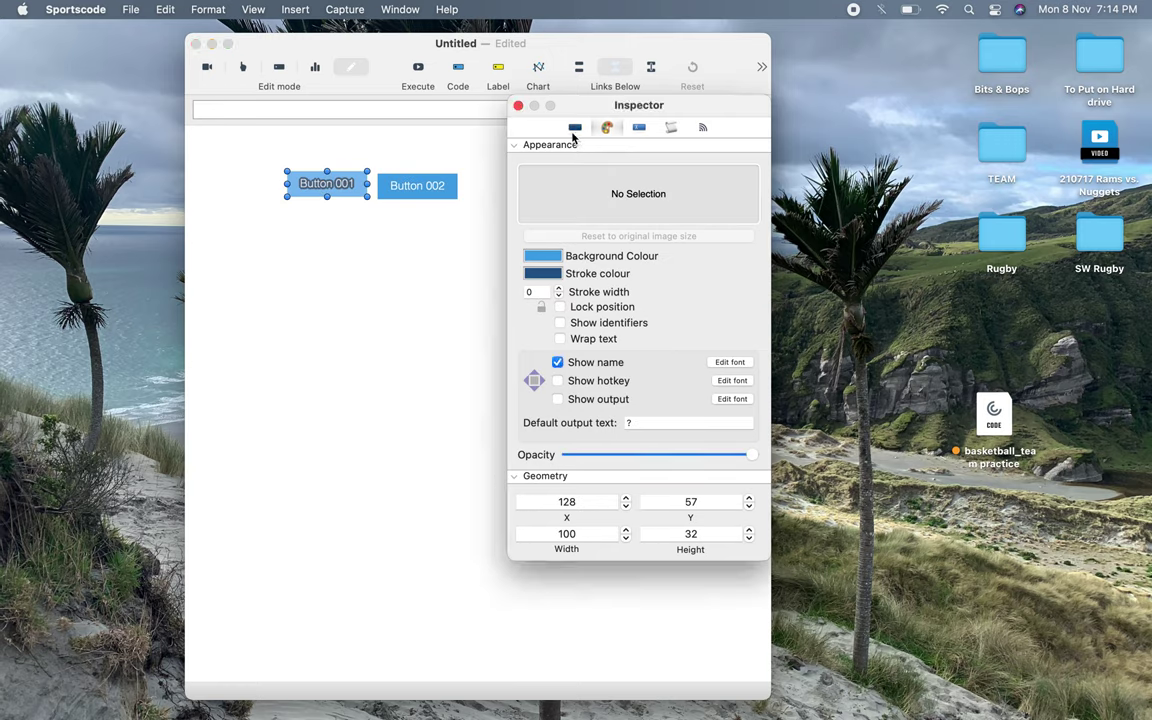
{"action": "left_click", "coordinate": [575, 127]}
{"action": "left_click_drag", "start_coordinate": [622, 199], "coordinate": [488, 200]}
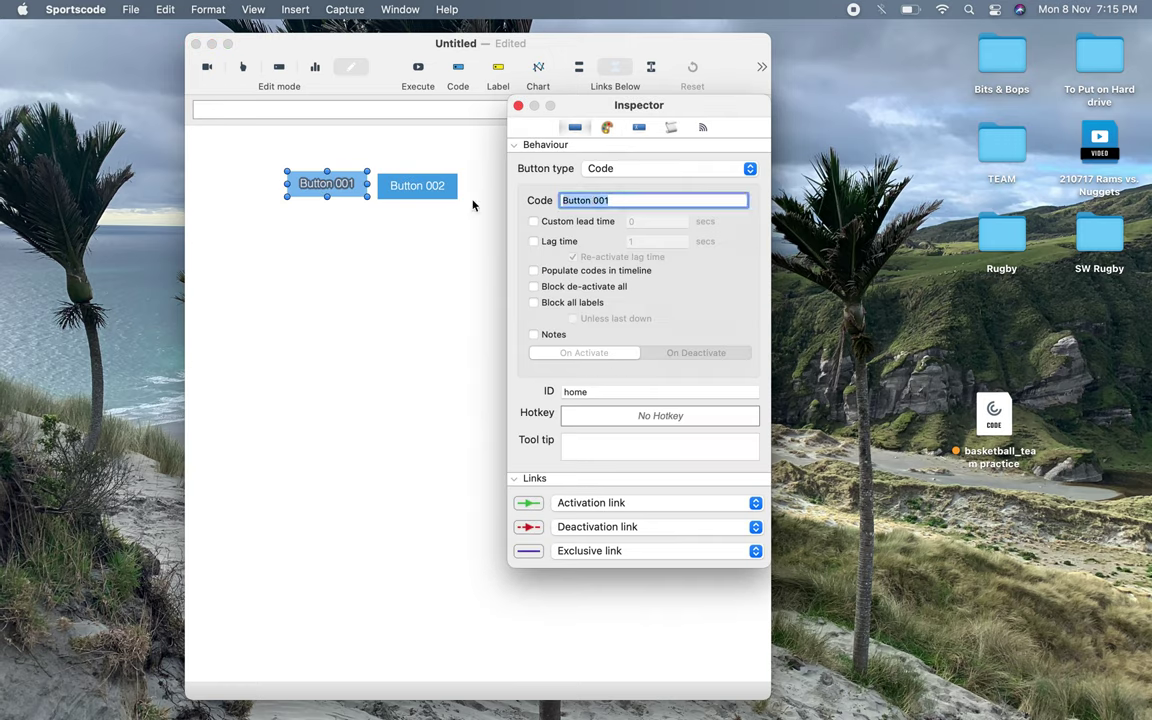
{"action": "type", "text": "Black"}
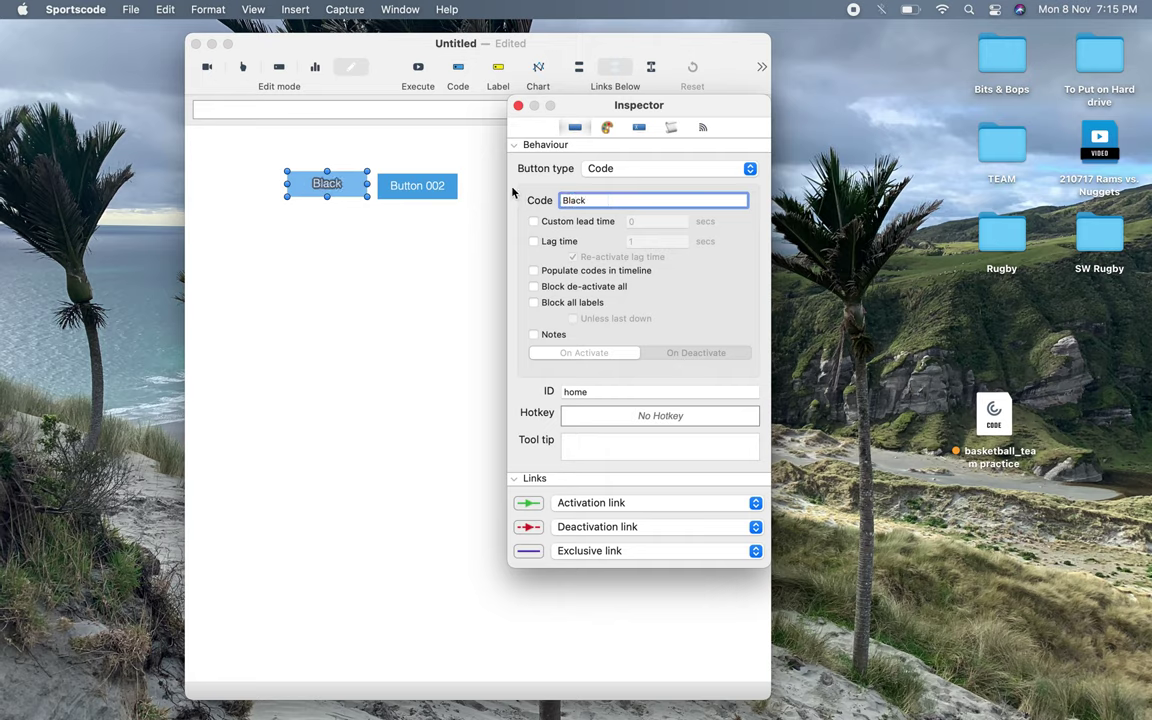
{"action": "key", "text": "Tab"}
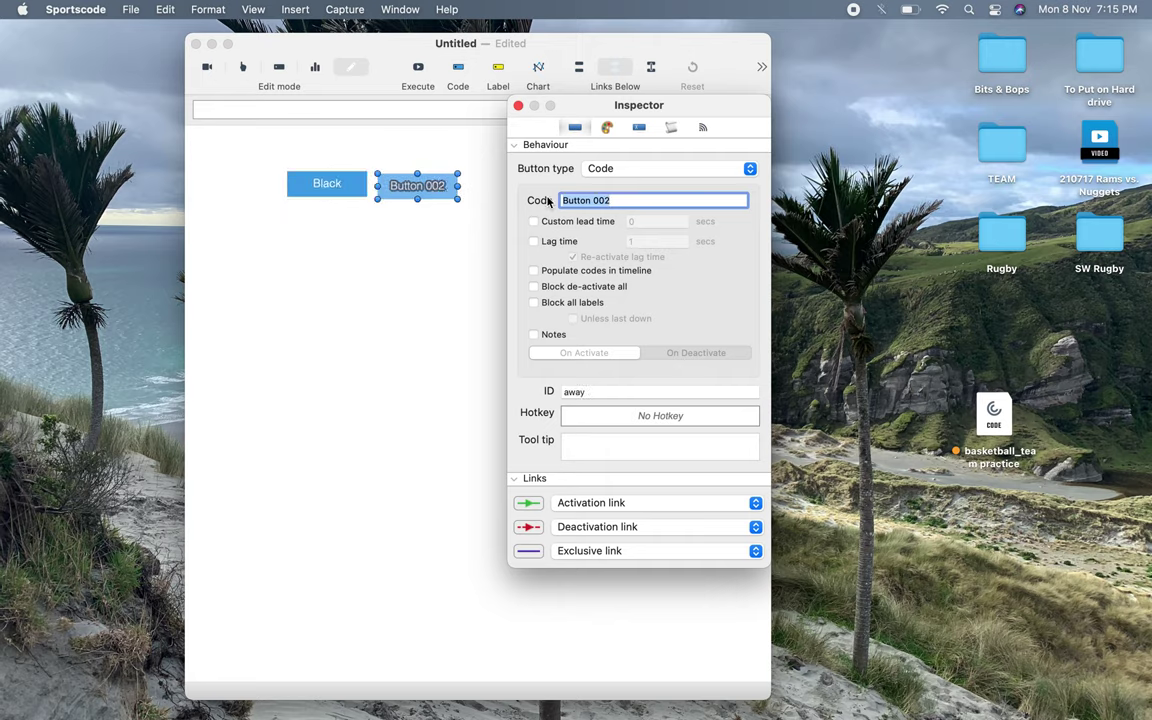
{"action": "type", "text": "Gold"}
Step: Set the Black button's background colour to a near-black dark grey
{"action": "left_click", "coordinate": [334, 185]}
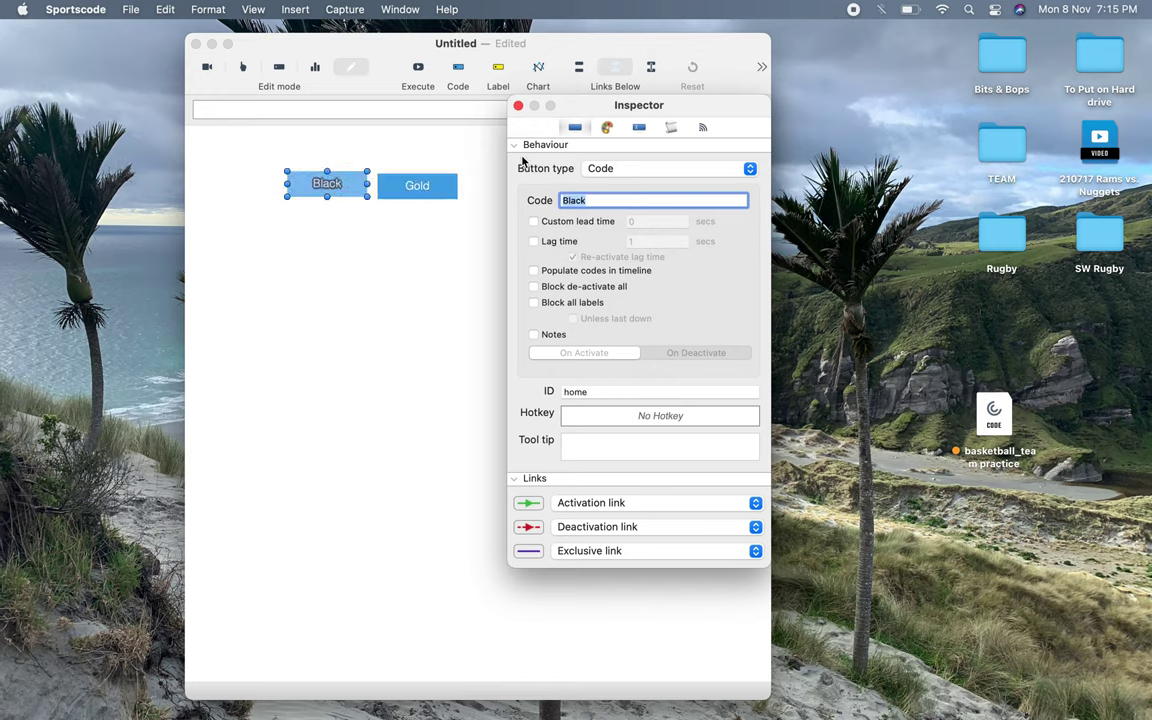
{"action": "left_click", "coordinate": [607, 127]}
{"action": "left_click", "coordinate": [543, 256]}
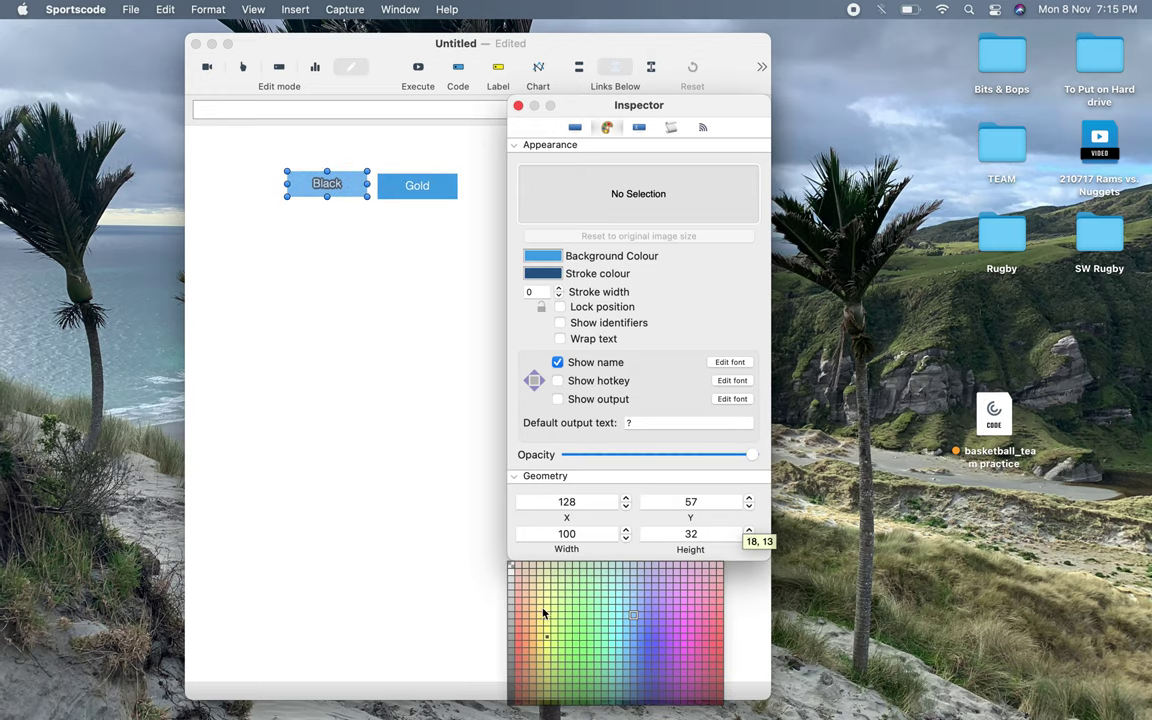
{"action": "left_click", "coordinate": [516, 678]}
{"action": "left_click", "coordinate": [422, 483]}
Step: Set the Gold button's background colour to a dark gold and close the inspector
{"action": "left_click", "coordinate": [425, 188]}
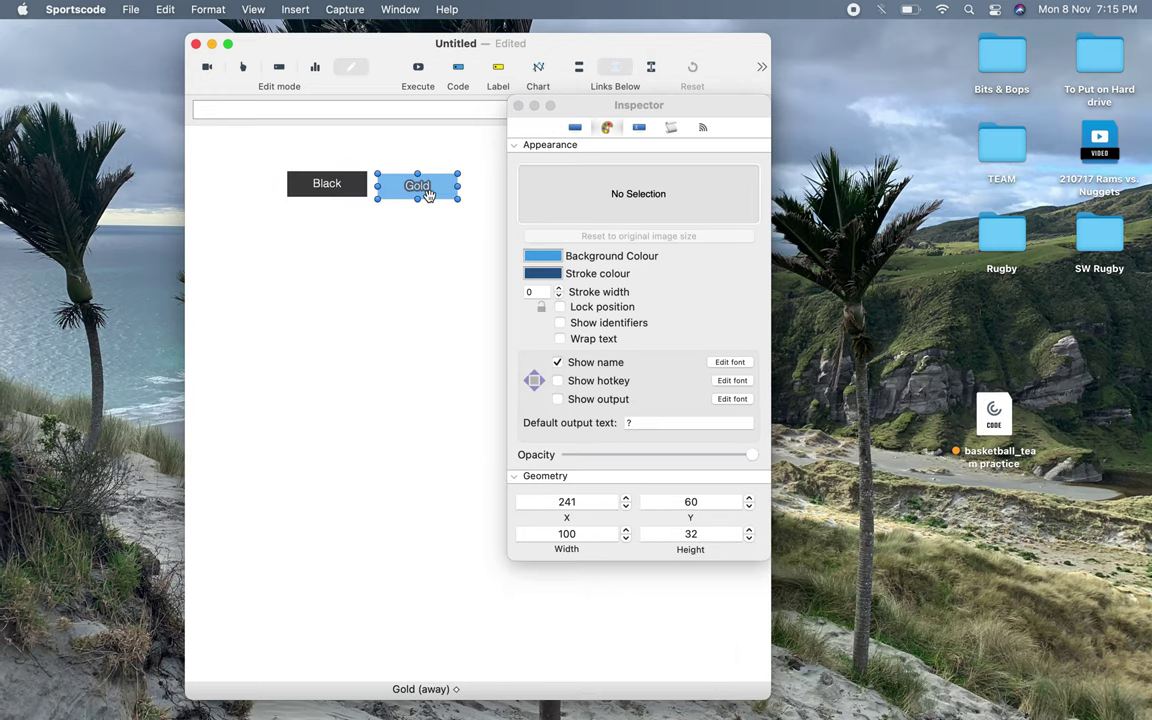
{"action": "left_click", "coordinate": [543, 256]}
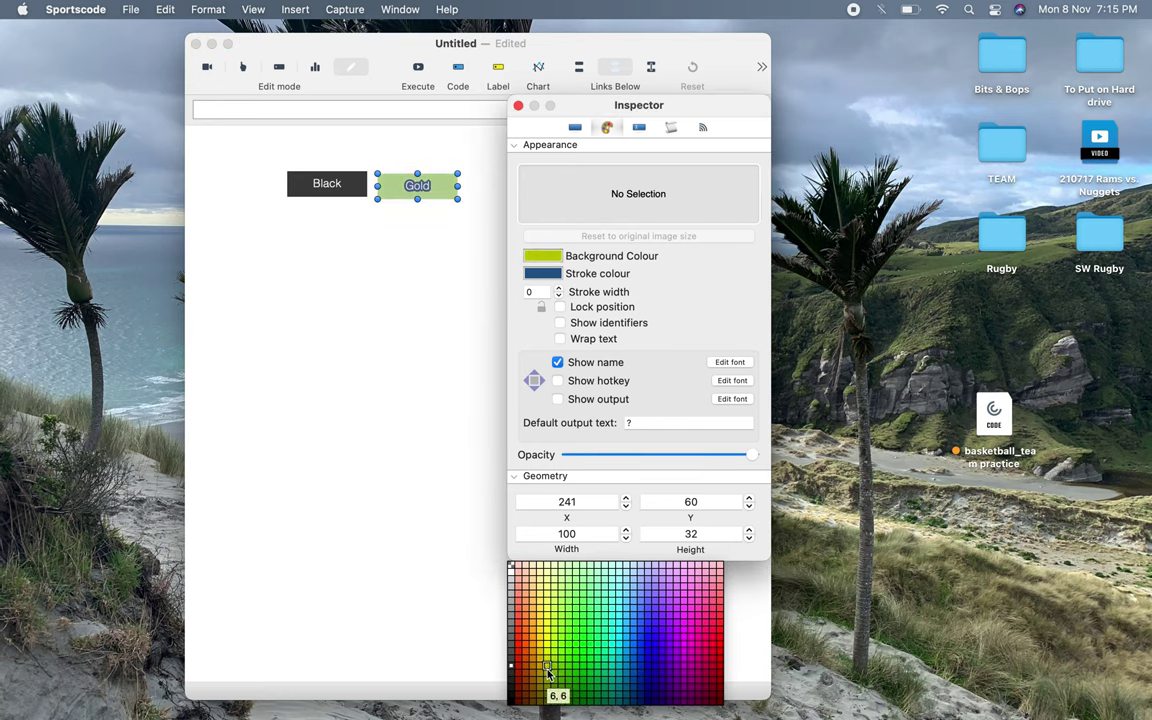
{"action": "left_click", "coordinate": [546, 678]}
{"action": "left_click", "coordinate": [448, 625]}
{"action": "left_click", "coordinate": [518, 105]}
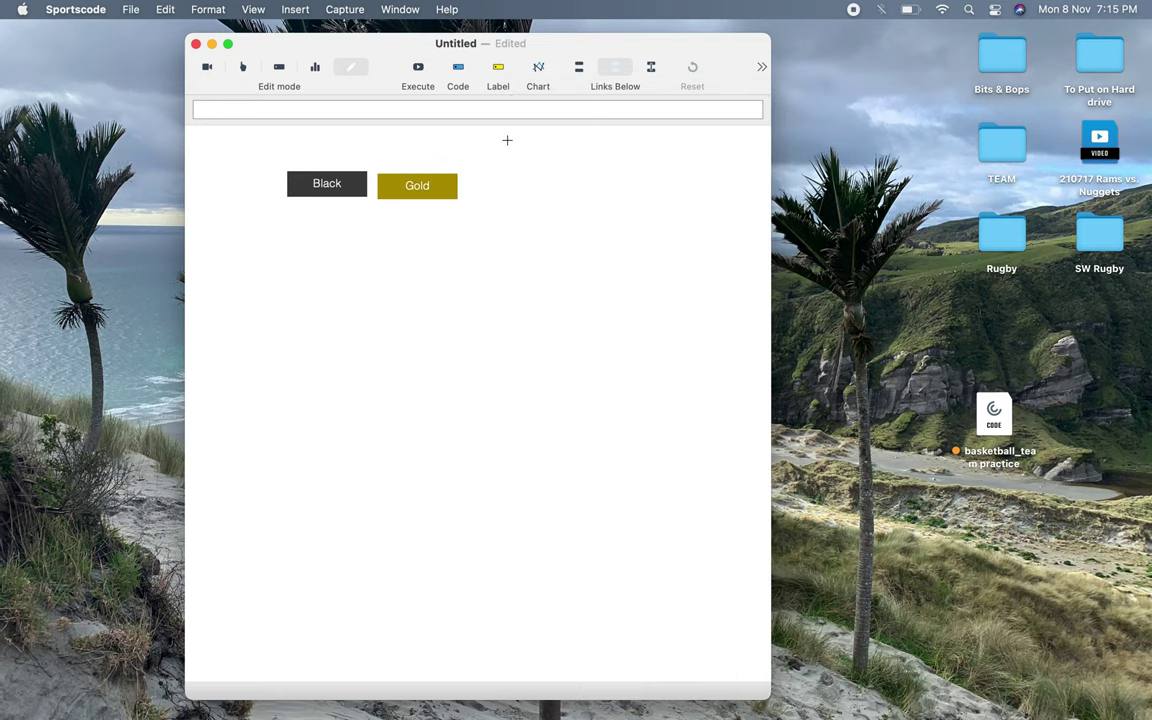
Step: Connect the Black and Gold buttons with an exclusive link and move the pair toward the canvas's upper-left corner
{"action": "left_click_drag", "start_coordinate": [417, 185], "coordinate": [434, 334]}
{"action": "key", "text": "Delete"}
{"action": "left_click_drag", "start_coordinate": [422, 193], "coordinate": [332, 186]}
{"action": "left_click_drag", "start_coordinate": [418, 193], "coordinate": [418, 191]}
{"action": "left_click_drag", "start_coordinate": [516, 178], "coordinate": [285, 157]}
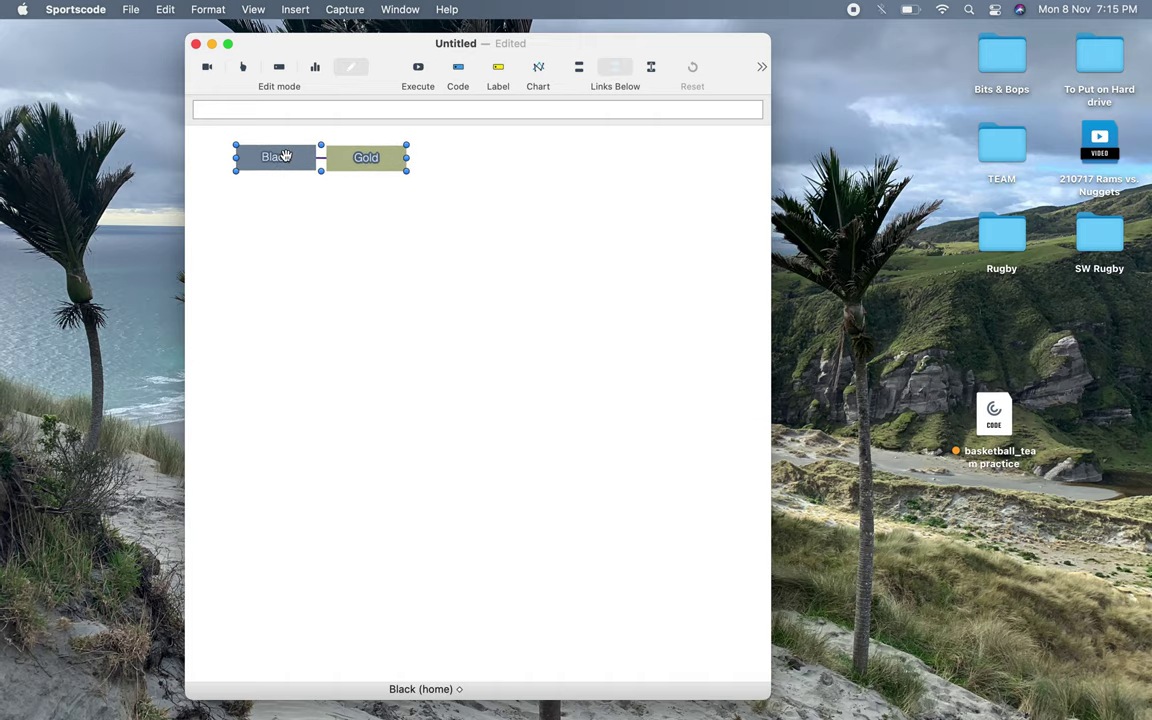
{"action": "left_click", "coordinate": [285, 203]}
Step: Assign hotkey 1 to the Black button and hotkey 2 to the Gold button and close the inspector
{"action": "double_click", "coordinate": [272, 157]}
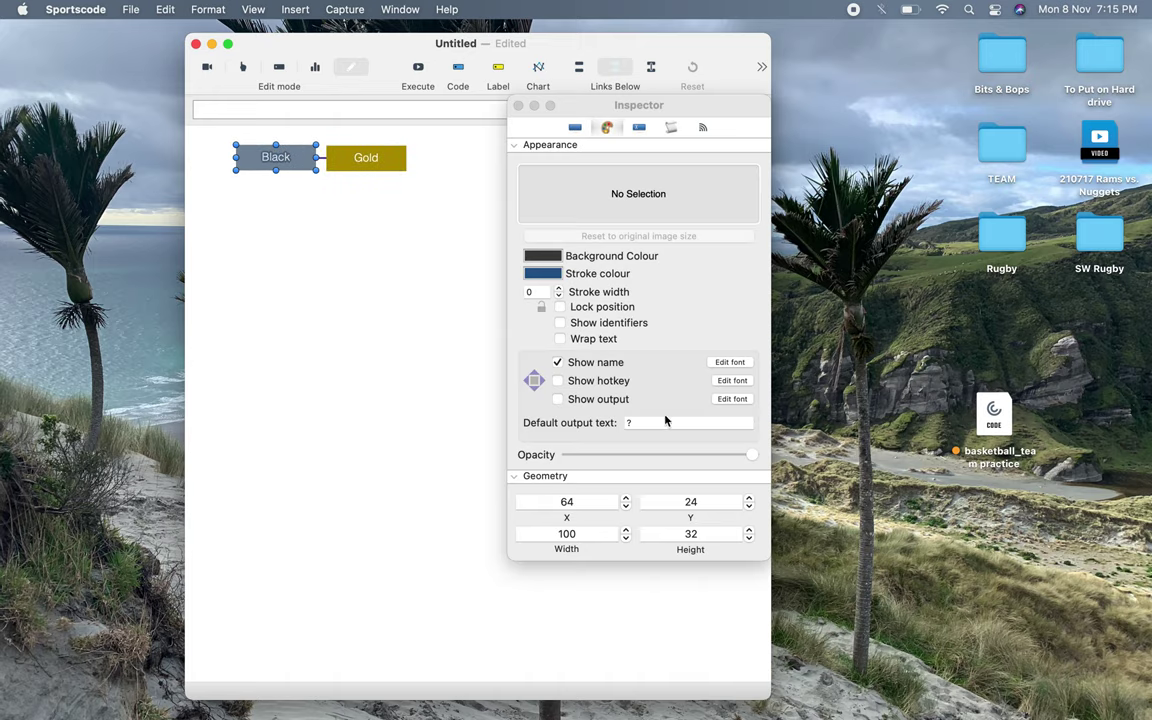
{"action": "left_click", "coordinate": [577, 129]}
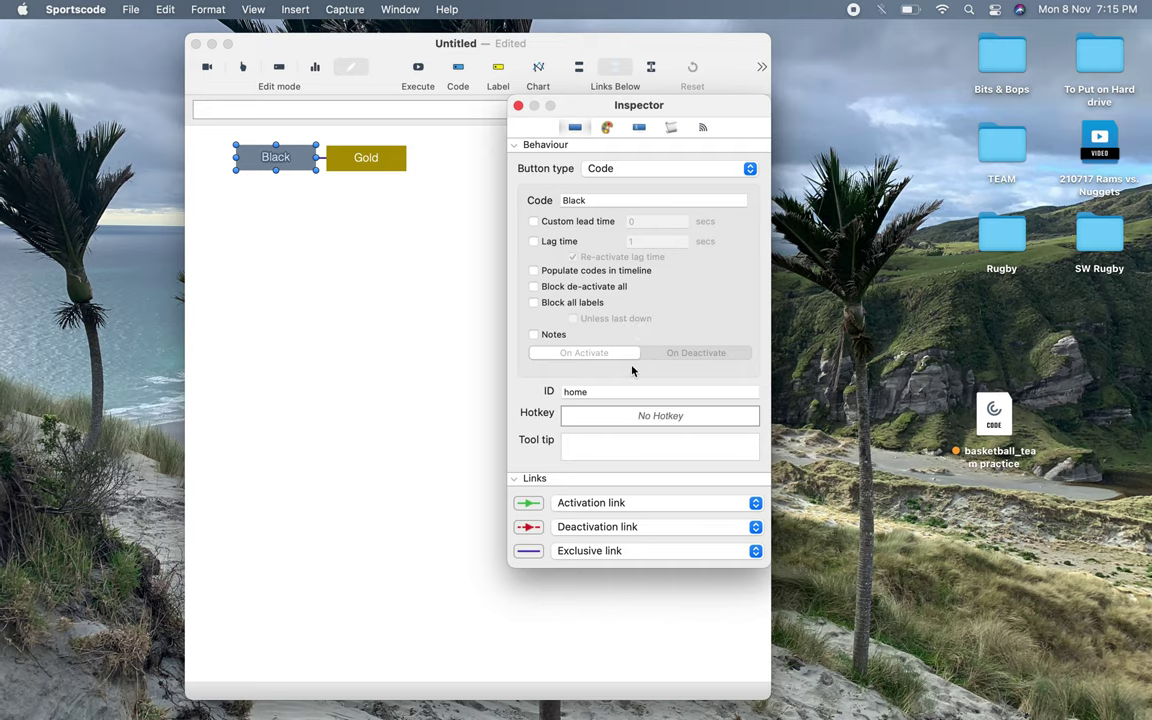
{"action": "key", "text": "1"}
{"action": "left_click", "coordinate": [376, 163]}
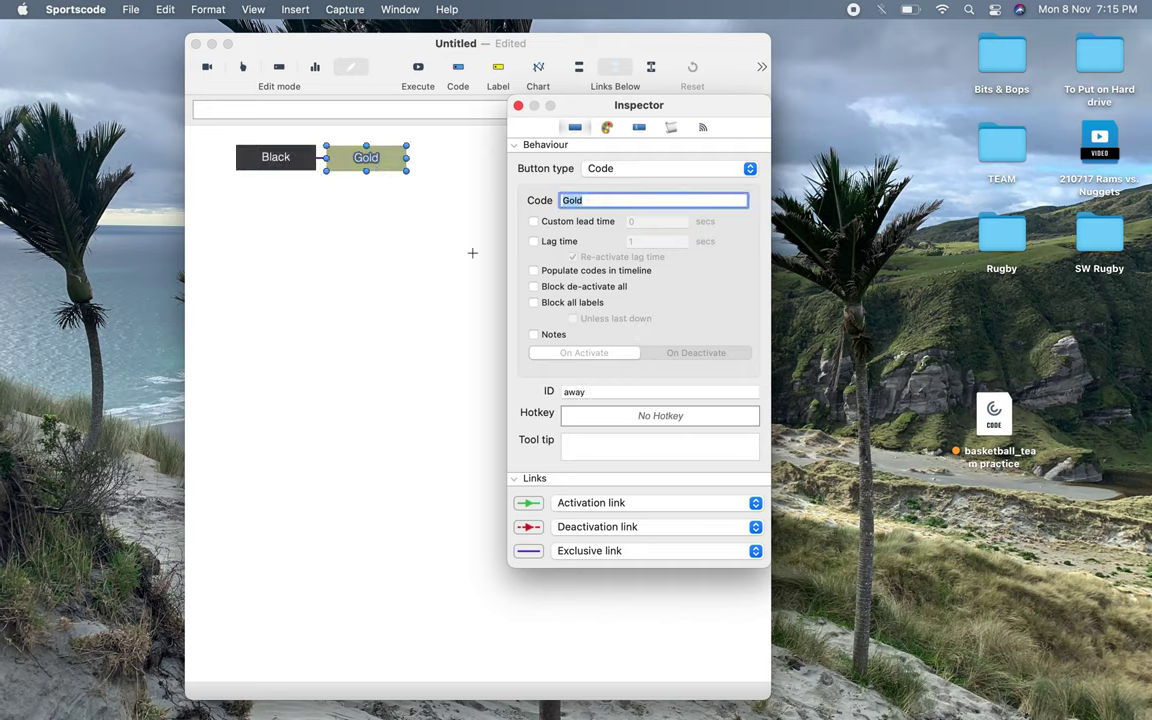
{"action": "left_click", "coordinate": [609, 414]}
{"action": "key", "text": "2"}
{"action": "left_click", "coordinate": [476, 411]}
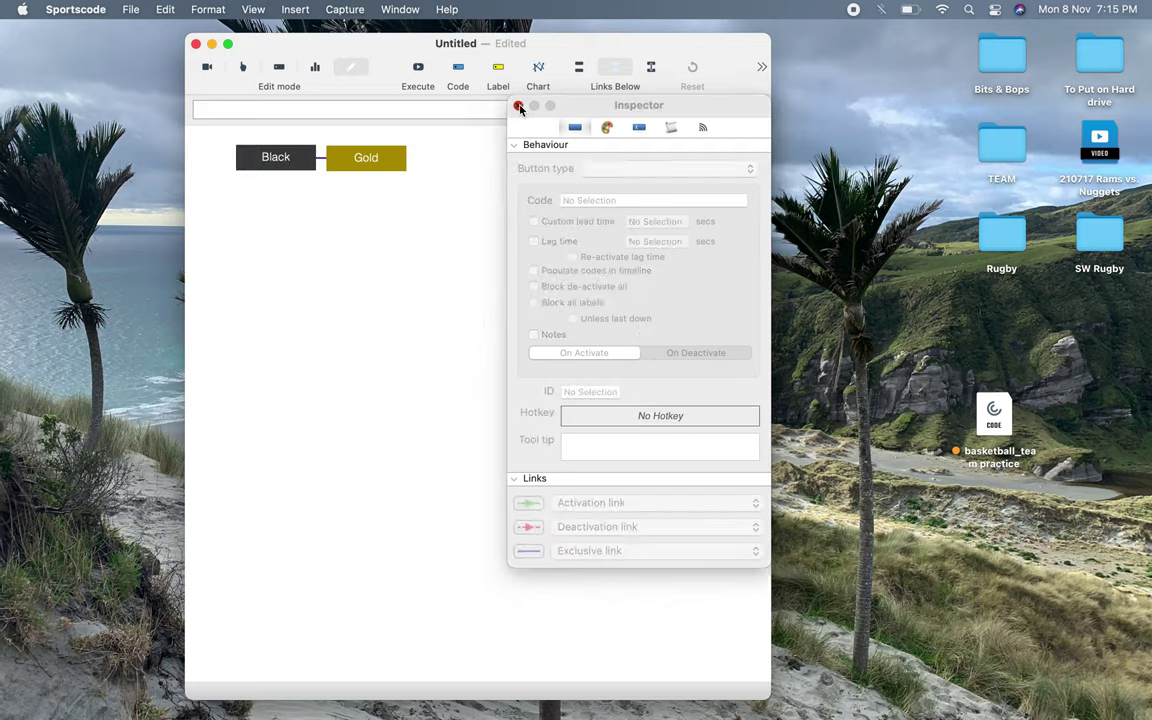
{"action": "left_click", "coordinate": [518, 106]}
Step: Add a third code button below Black and set its custom lead time and lag time to 5 seconds each
{"action": "left_click_drag", "start_coordinate": [418, 66], "coordinate": [273, 201]}
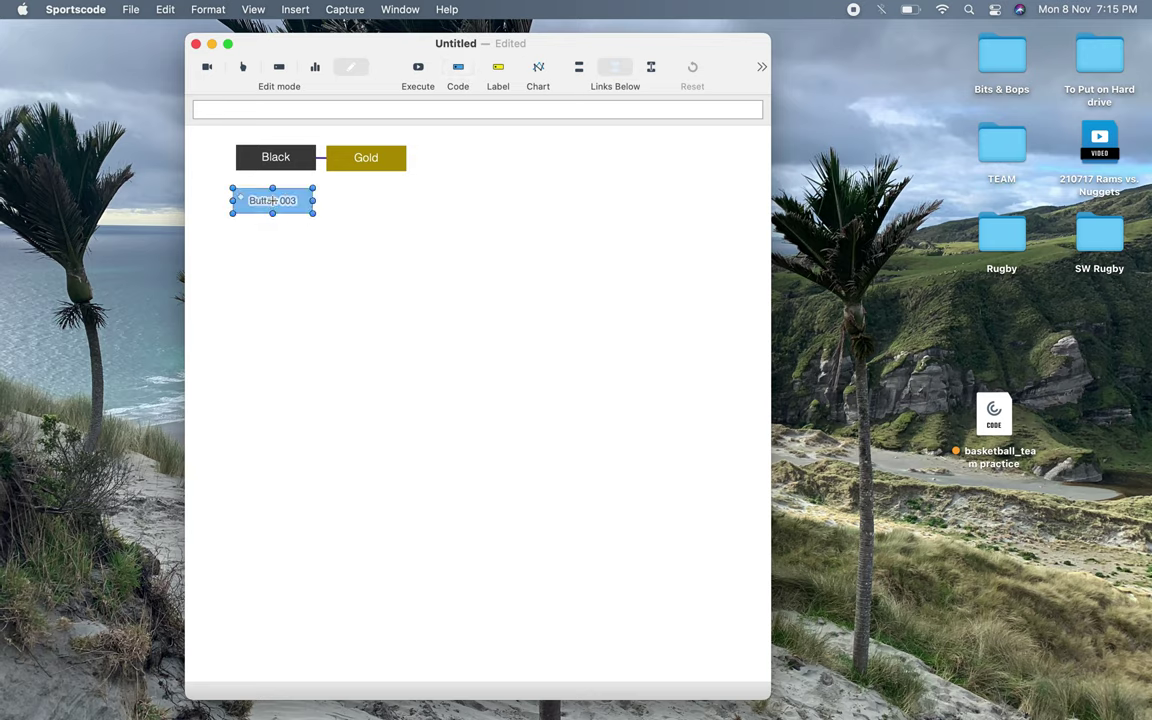
{"action": "double_click", "coordinate": [273, 201]}
{"action": "left_click", "coordinate": [607, 128]}
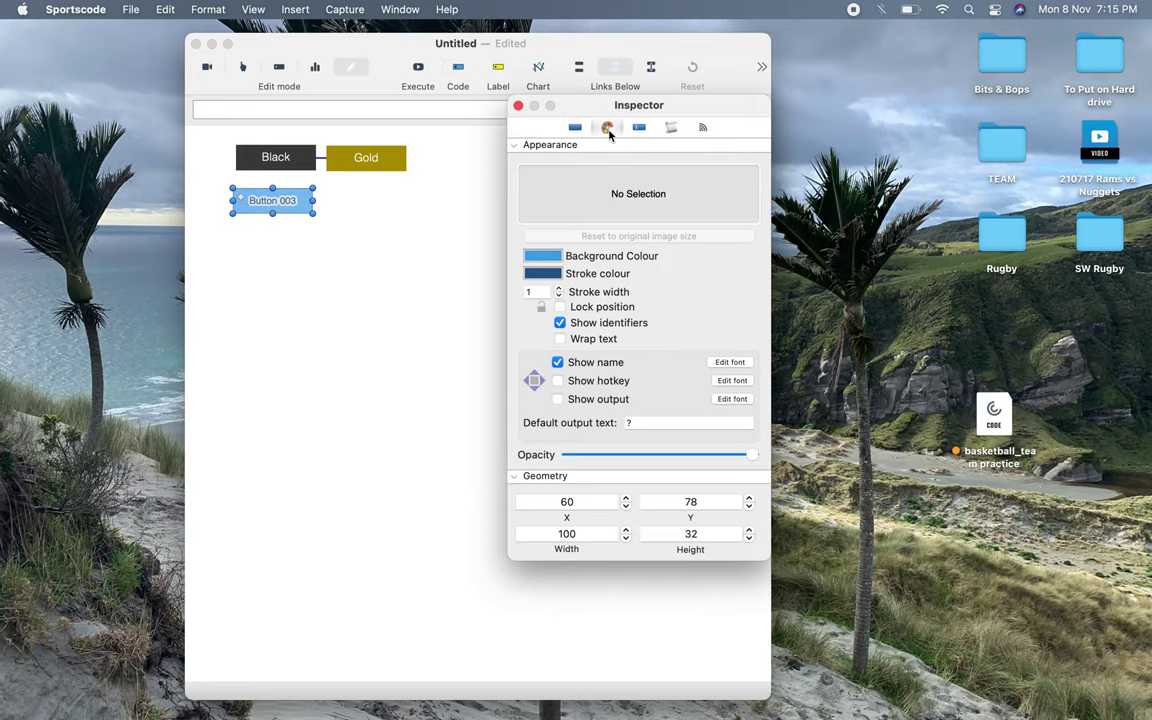
{"action": "left_click", "coordinate": [575, 128]}
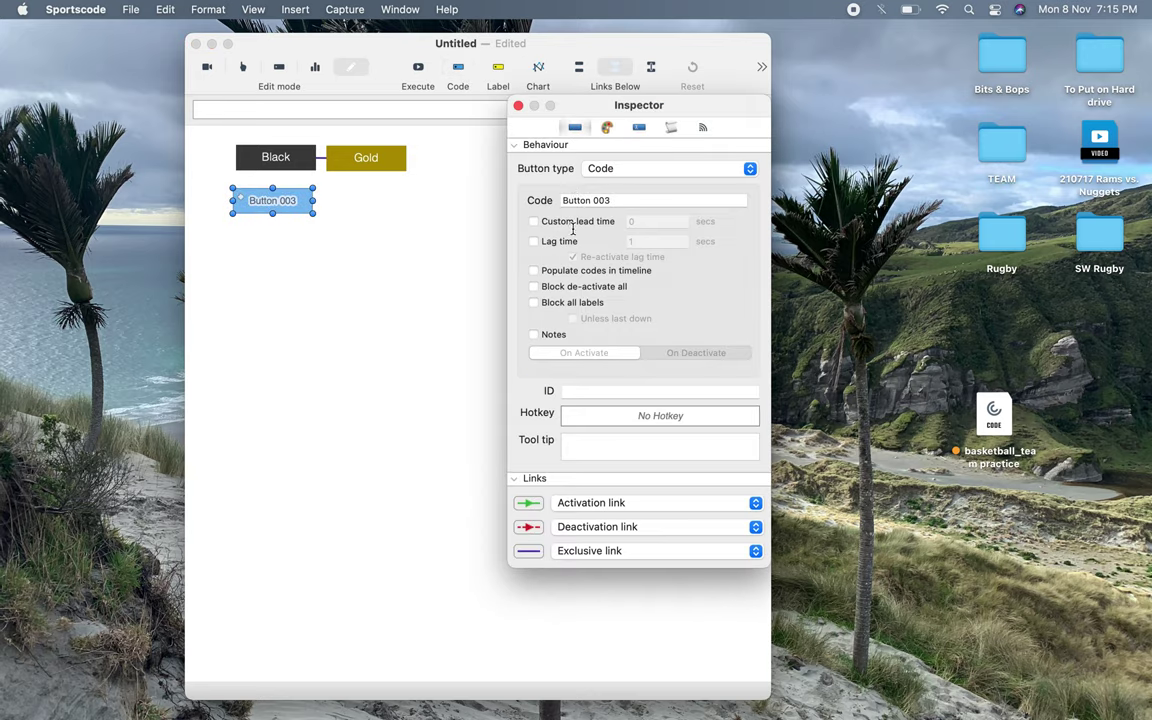
{"action": "left_click", "coordinate": [535, 222]}
{"action": "type", "text": "5"}
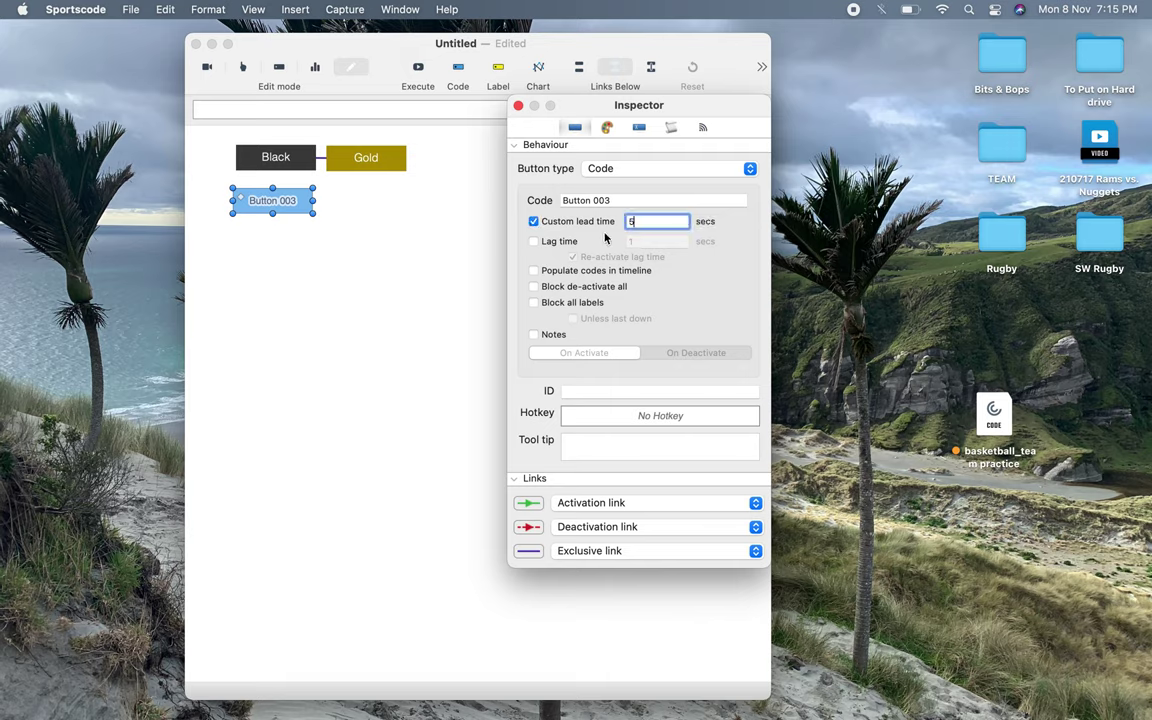
{"action": "left_click", "coordinate": [534, 242]}
{"action": "left_click", "coordinate": [632, 242]}
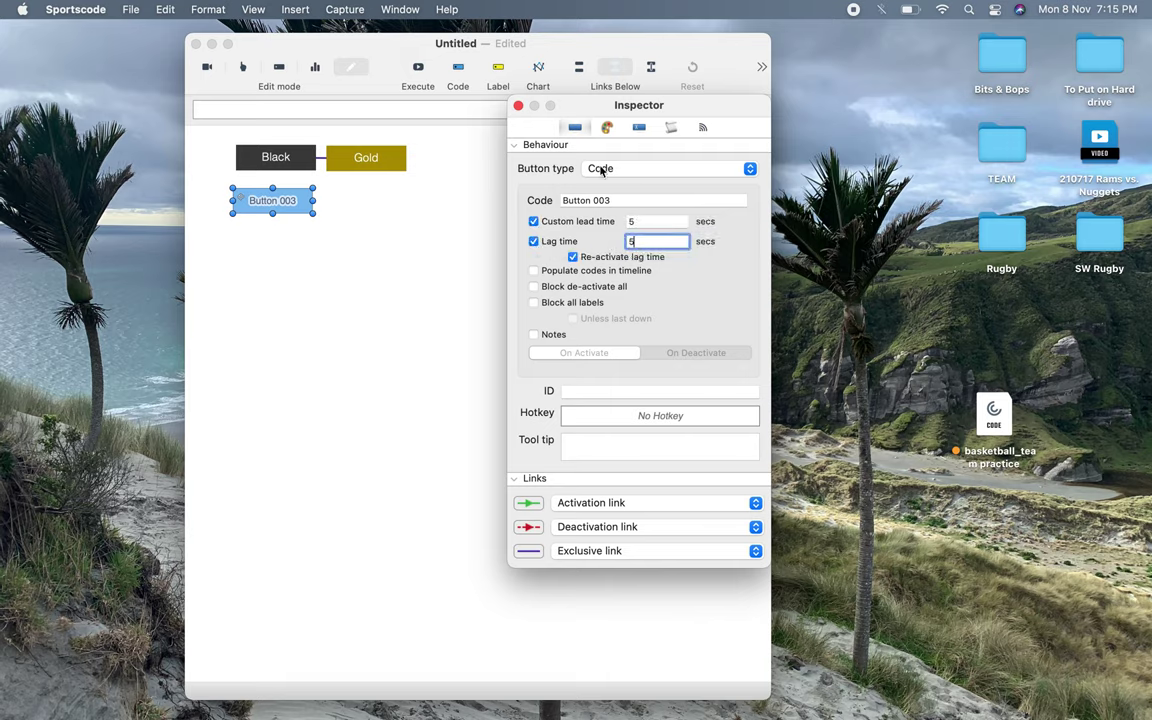
Step: Hide the identifiers on Button 003 and set its stroke width to 0
{"action": "left_click", "coordinate": [609, 130]}
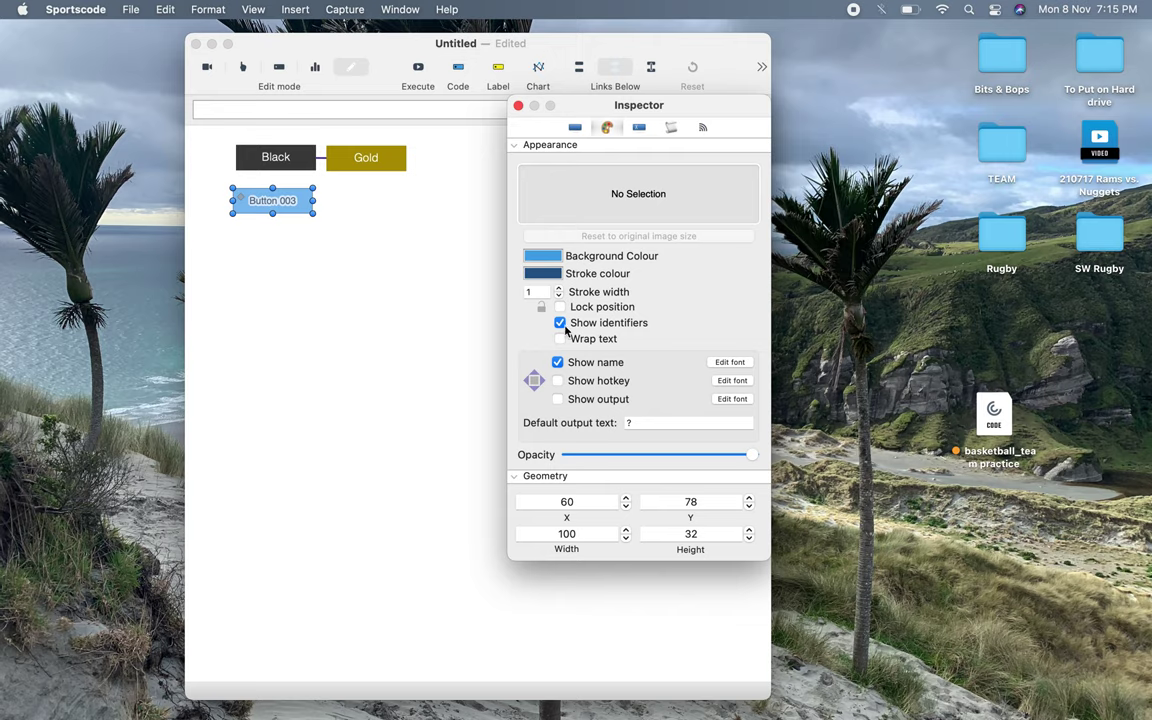
{"action": "left_click", "coordinate": [561, 324]}
{"action": "left_click", "coordinate": [559, 295]}
{"action": "left_click", "coordinate": [557, 261]}
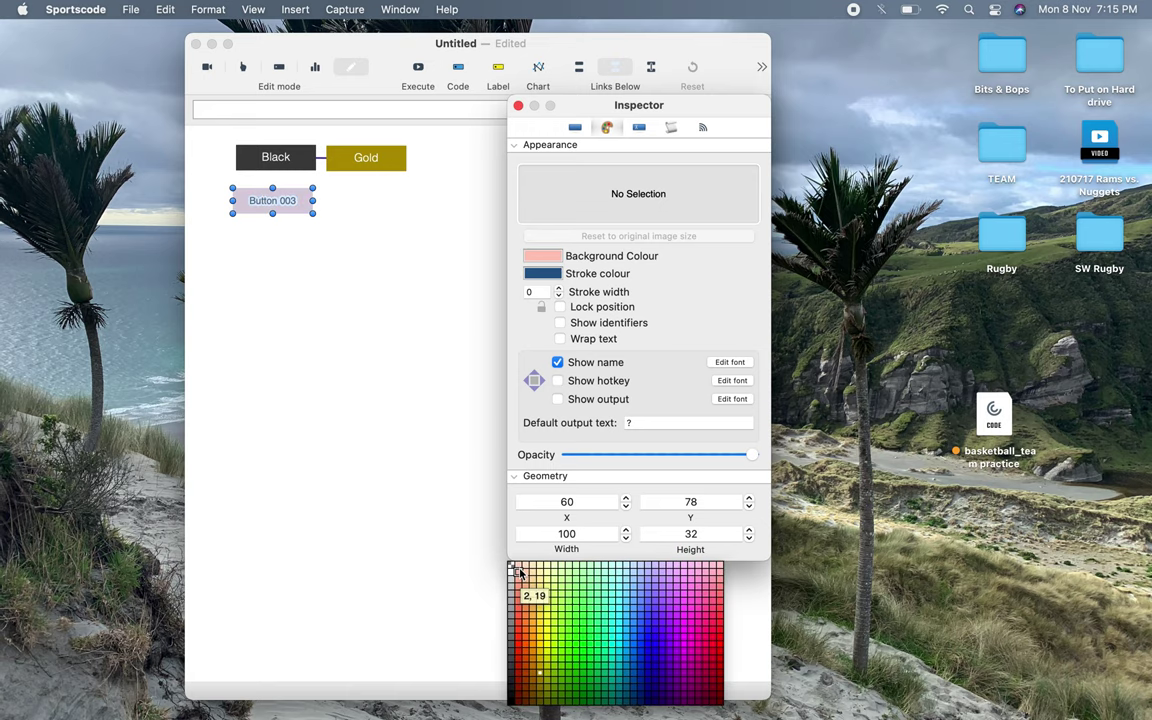
{"action": "left_click", "coordinate": [303, 325]}
Step: Give Button 003 the script button color #"home" and close the inspector
{"action": "left_click", "coordinate": [669, 129]}
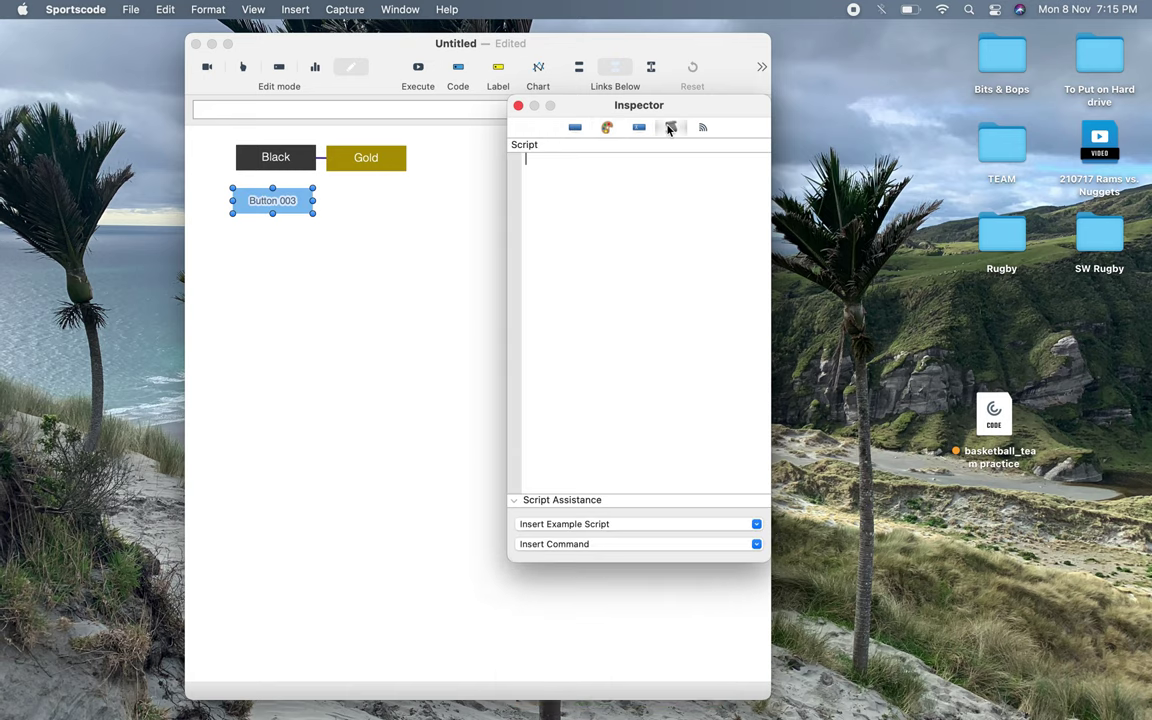
{"action": "type", "text": "button color #\"home"}
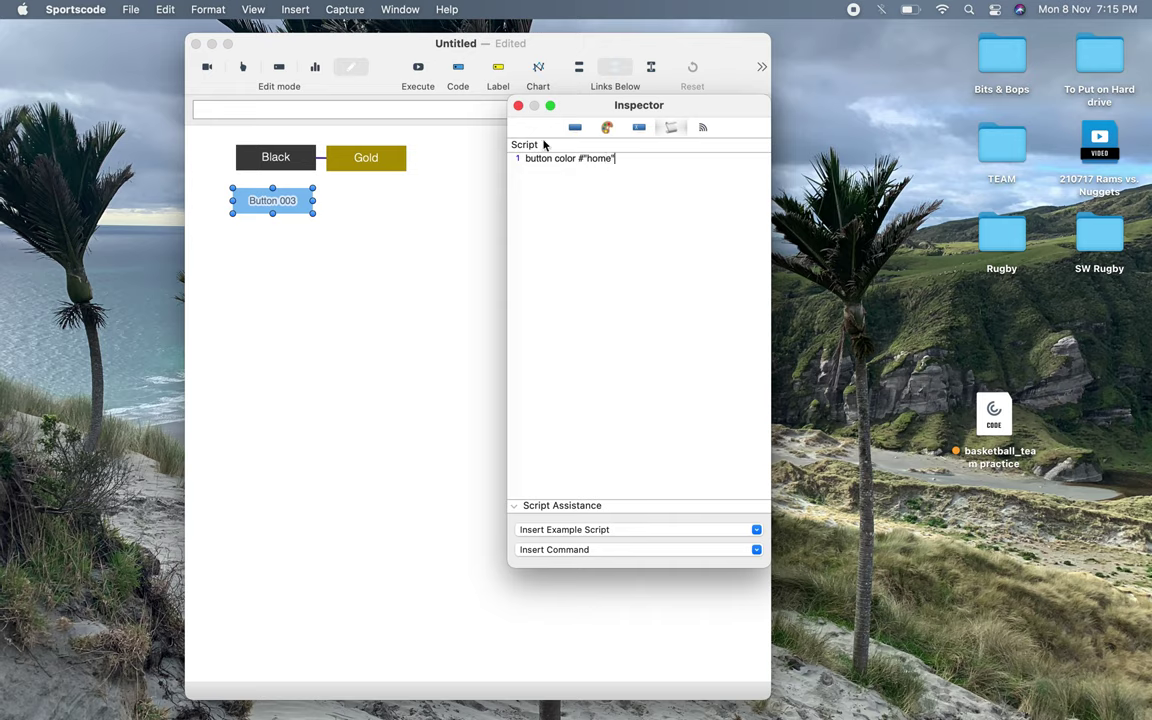
{"action": "left_click", "coordinate": [518, 105]}
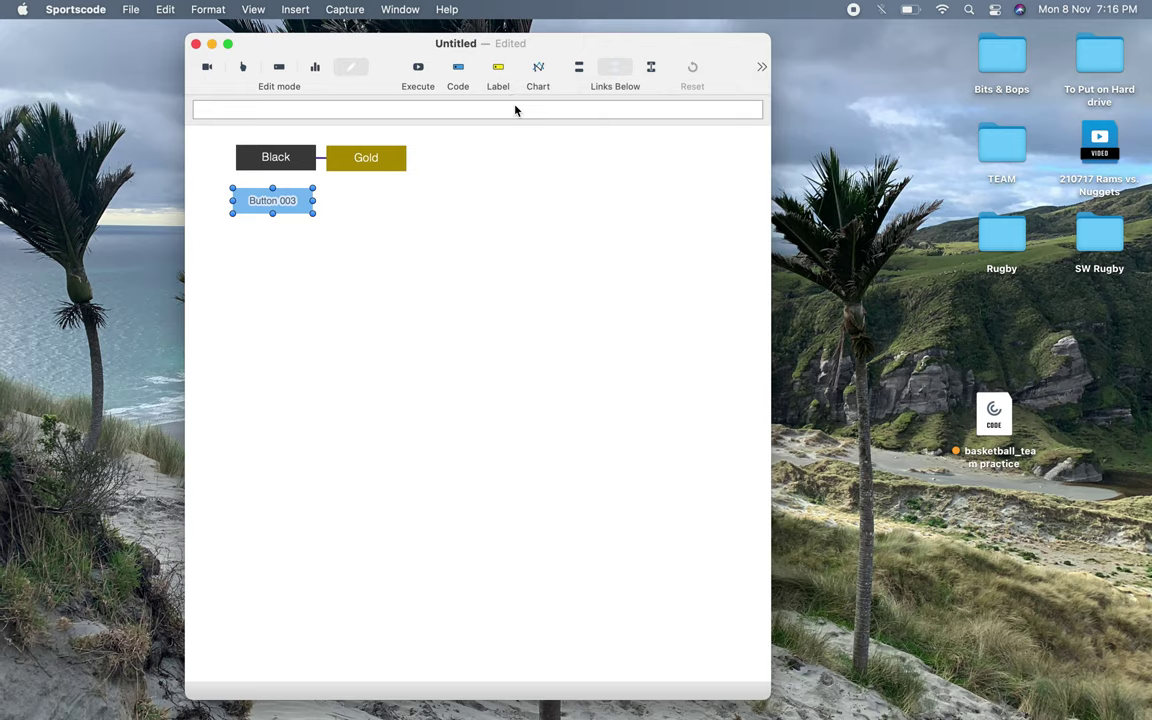
Step: Set the name font of Button 003 to white with the Light typeface
{"action": "double_click", "coordinate": [298, 198]}
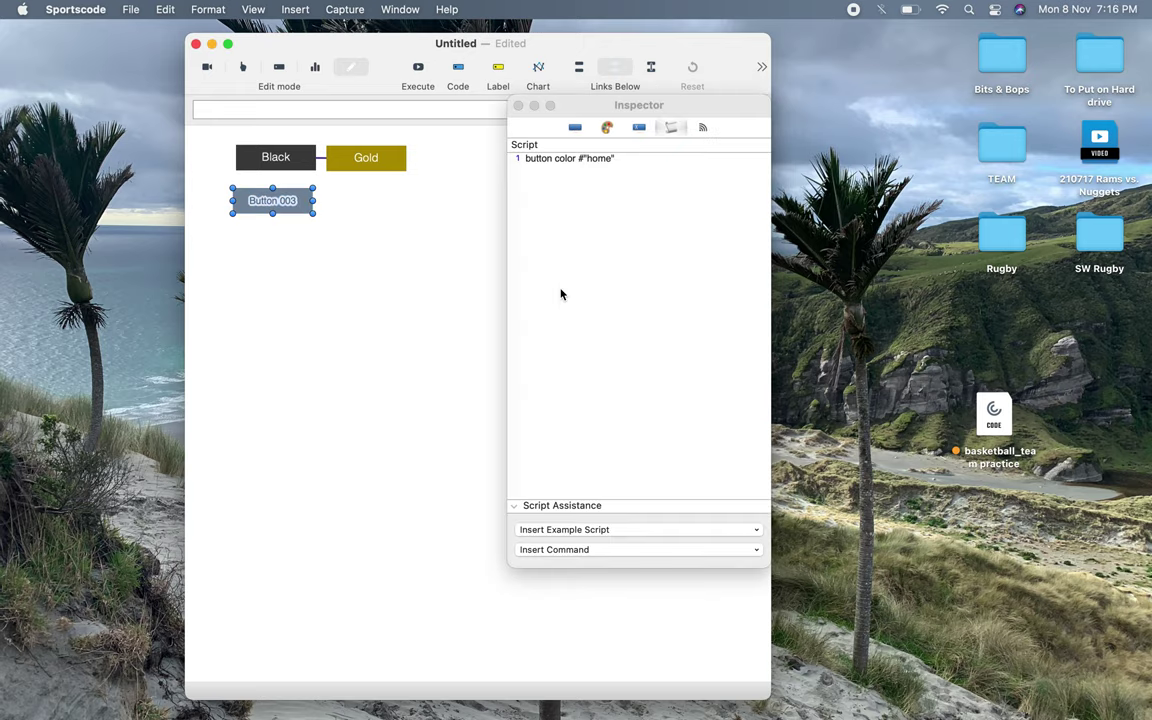
{"action": "left_click", "coordinate": [606, 127]}
{"action": "left_click", "coordinate": [729, 362]}
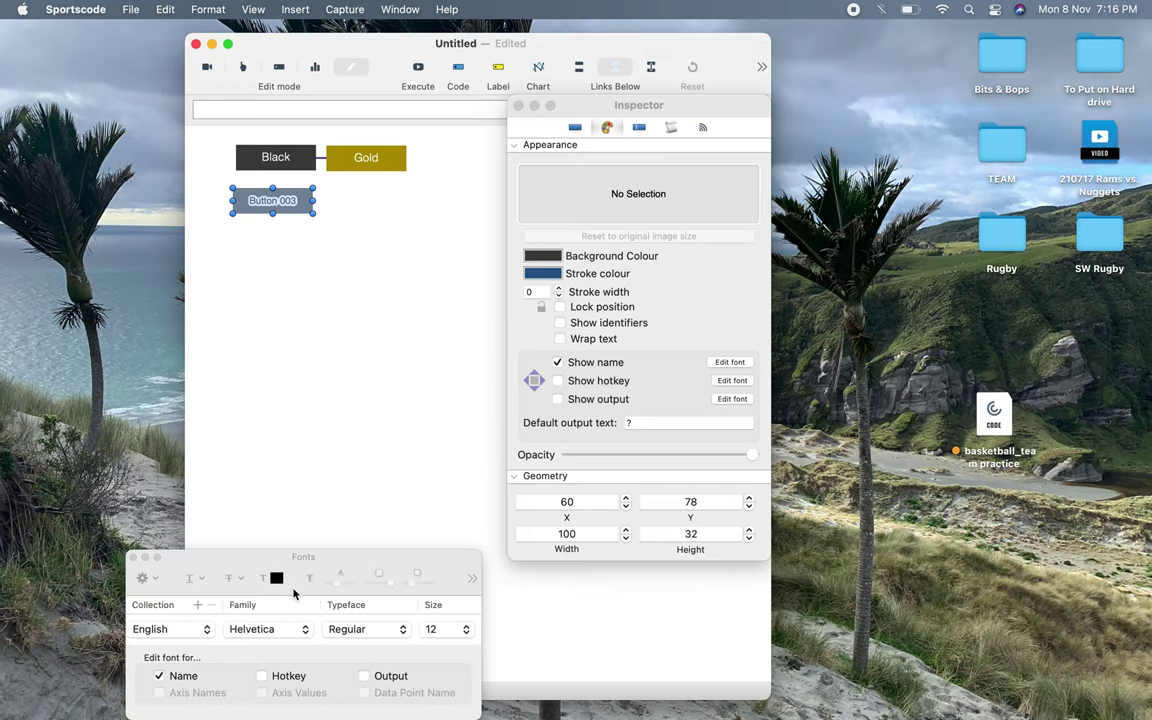
{"action": "left_click", "coordinate": [277, 578]}
{"action": "scroll", "coordinate": [440, 508], "scroll_direction": "down", "scroll_amount": 2}
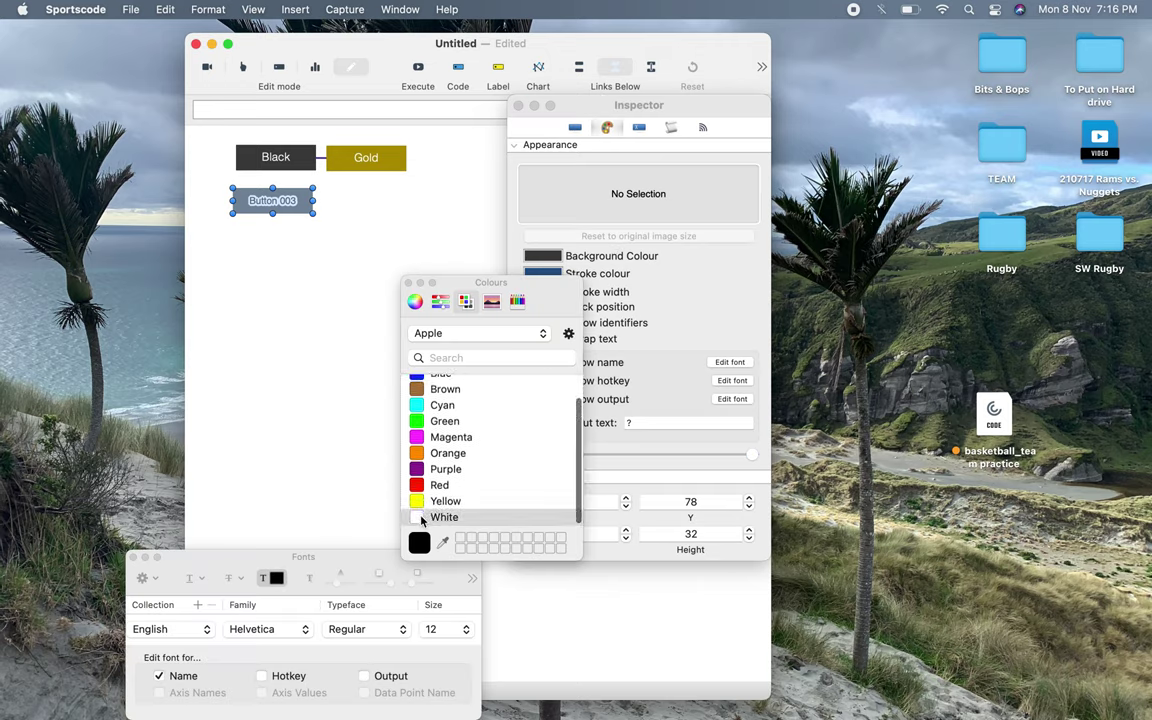
{"action": "left_click", "coordinate": [421, 521]}
{"action": "left_click", "coordinate": [385, 630]}
{"action": "left_click", "coordinate": [350, 667]}
{"action": "left_click", "coordinate": [355, 470]}
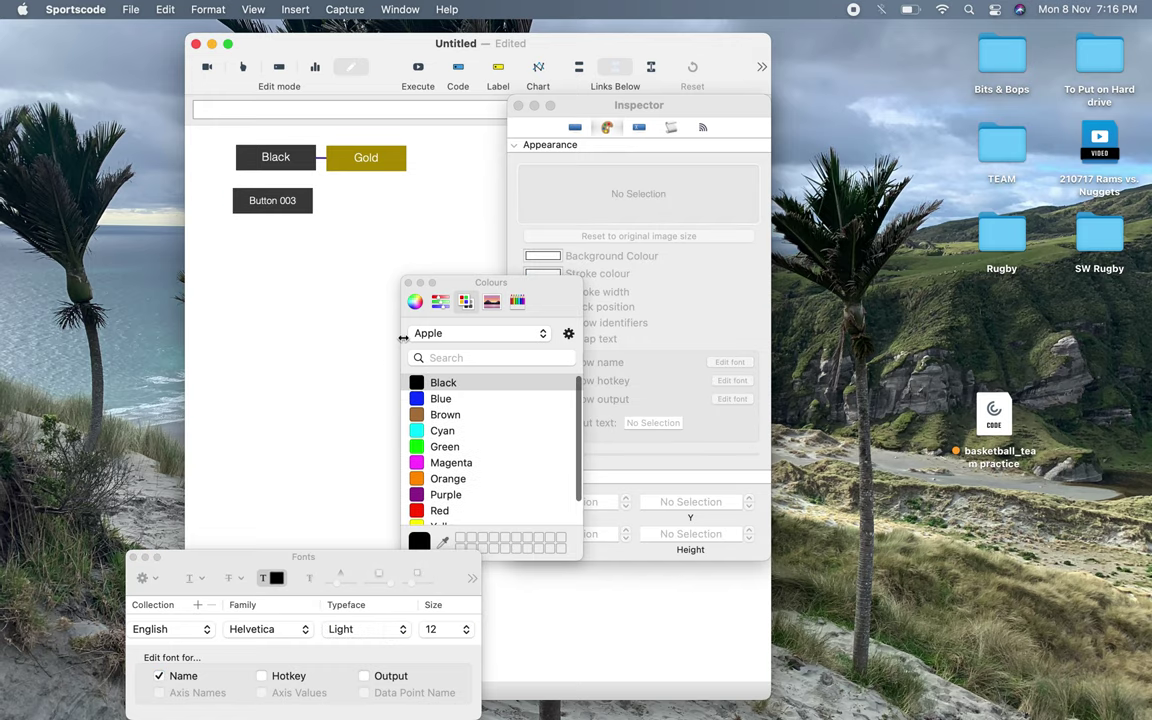
{"action": "left_click", "coordinate": [370, 268]}
Step: Reduce the height of Button 003 to 25 and close the Fonts window
{"action": "left_click", "coordinate": [283, 204]}
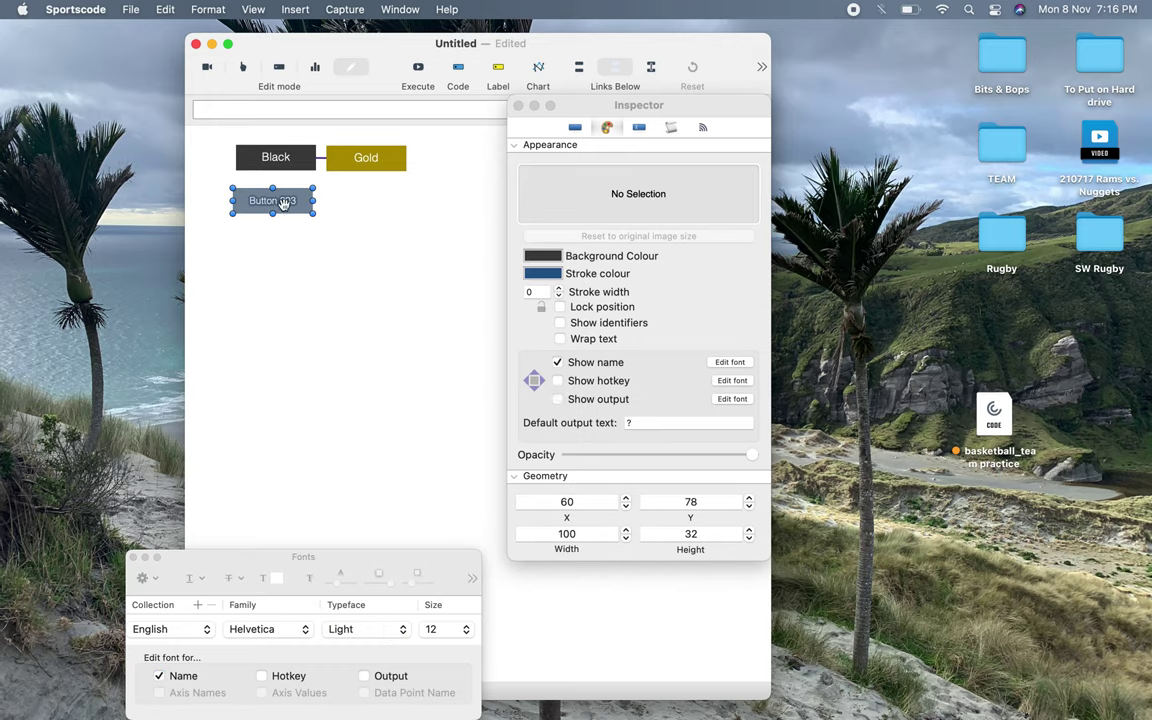
{"action": "left_click", "coordinate": [748, 538]}
{"action": "left_click", "coordinate": [748, 538]}
{"action": "left_click", "coordinate": [748, 538]}
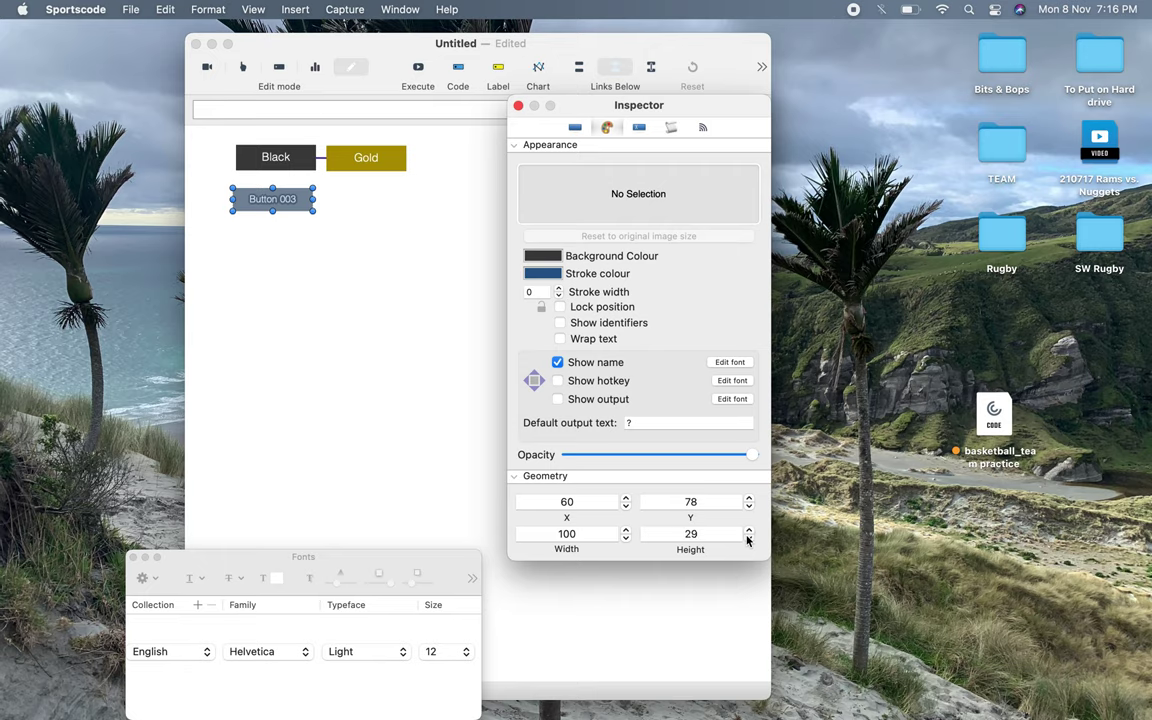
{"action": "left_click", "coordinate": [748, 538]}
{"action": "left_click", "coordinate": [748, 538]}
{"action": "left_click", "coordinate": [748, 538]}
{"action": "left_click", "coordinate": [748, 538]}
{"action": "left_click", "coordinate": [748, 538]}
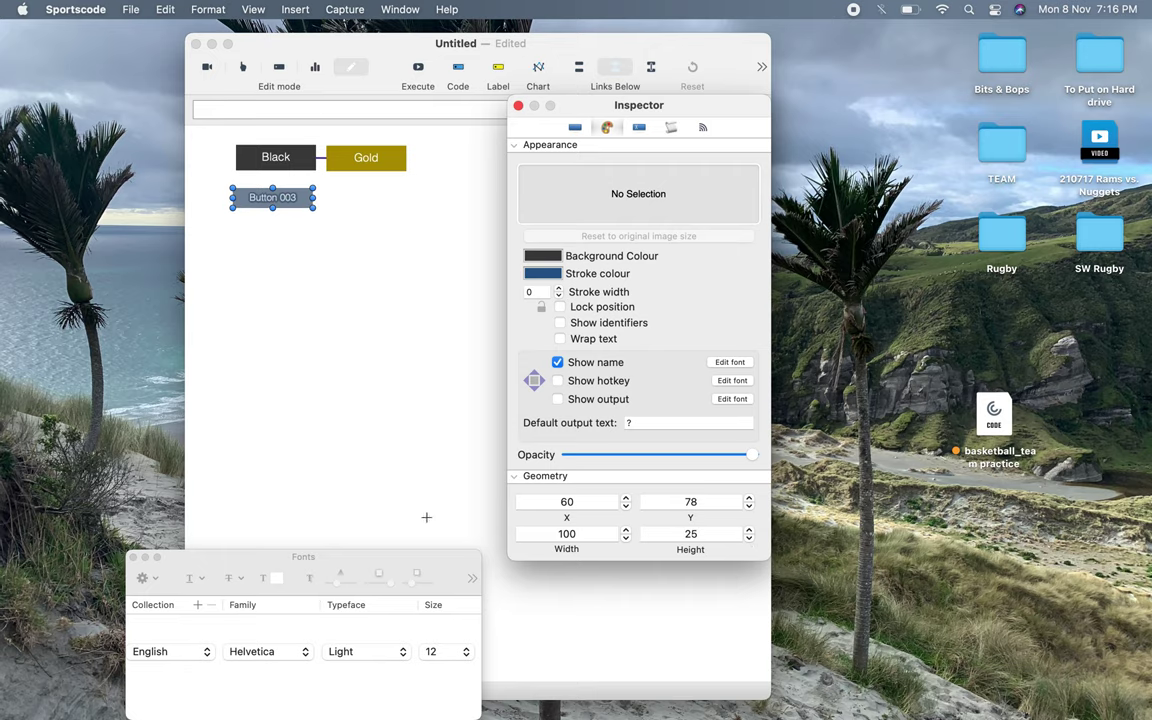
{"action": "left_click", "coordinate": [386, 468]}
{"action": "key", "text": "super+t"}
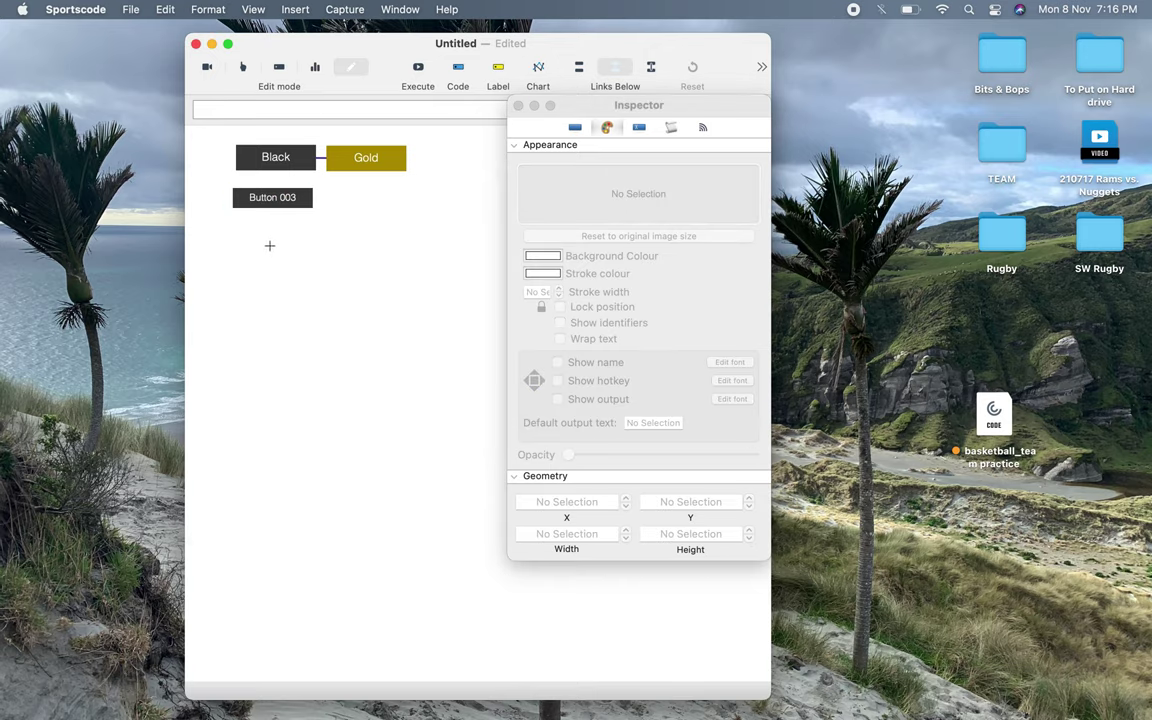
Step: Rename the code of Button 003 to insert player and close the inspector
{"action": "left_click", "coordinate": [290, 200]}
{"action": "left_click", "coordinate": [575, 128]}
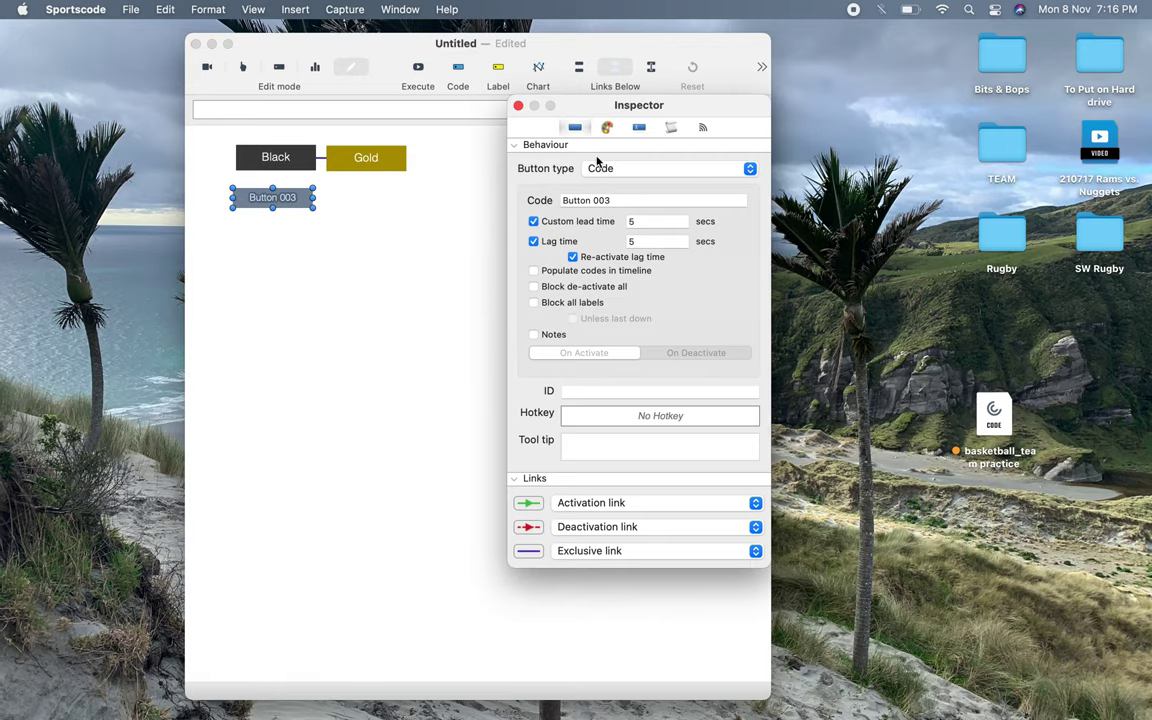
{"action": "triple_click", "coordinate": [590, 200]}
{"action": "type", "text": "inser"}
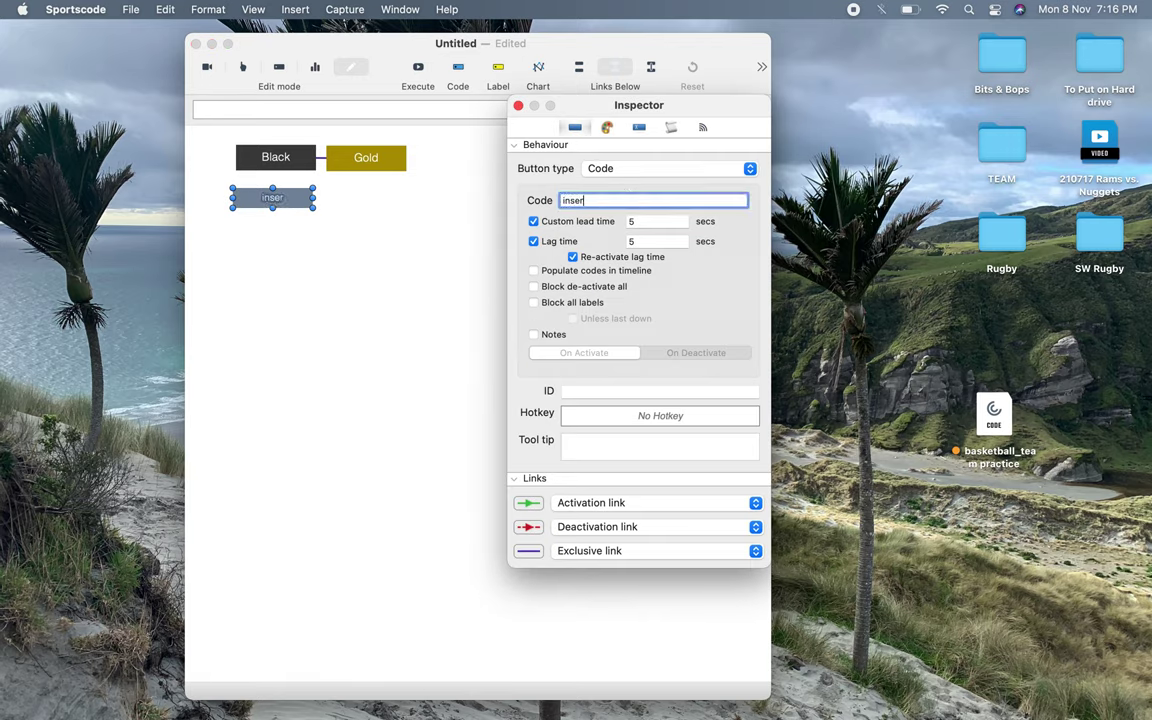
{"action": "type", "text": "t player"}
{"action": "key", "text": "super+Tab"}
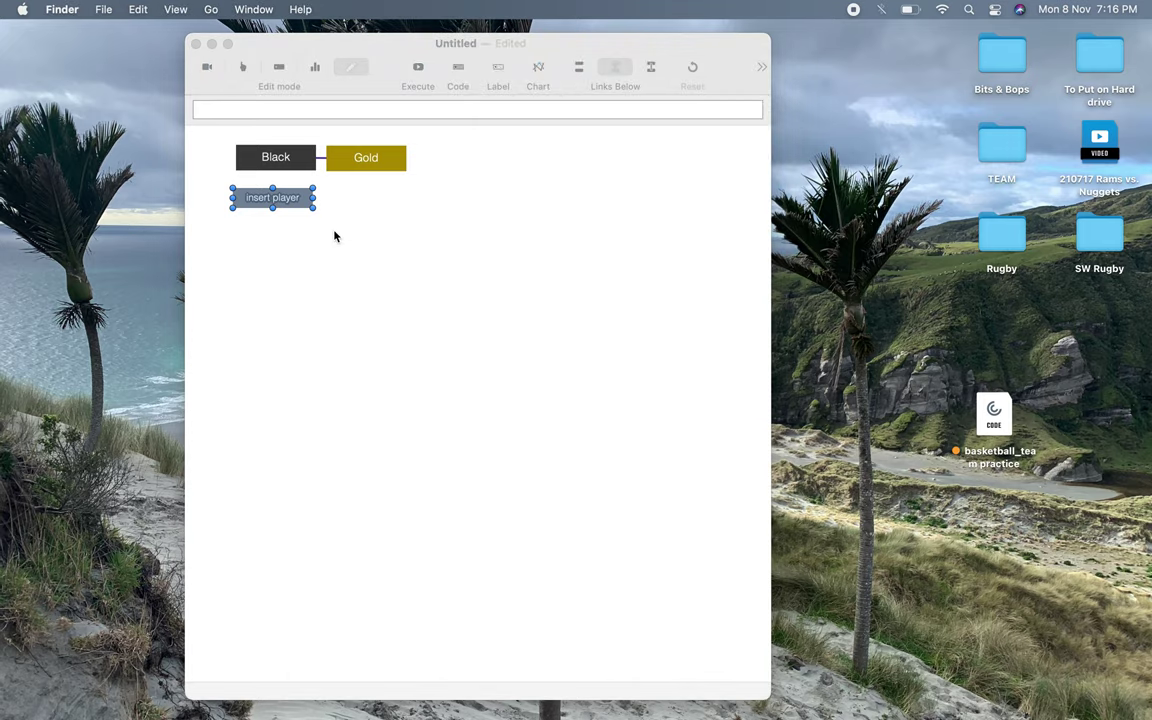
{"action": "left_click", "coordinate": [335, 236]}
{"action": "left_click", "coordinate": [518, 105]}
Step: Set the width of the insert player button to 120
{"action": "double_click", "coordinate": [296, 199]}
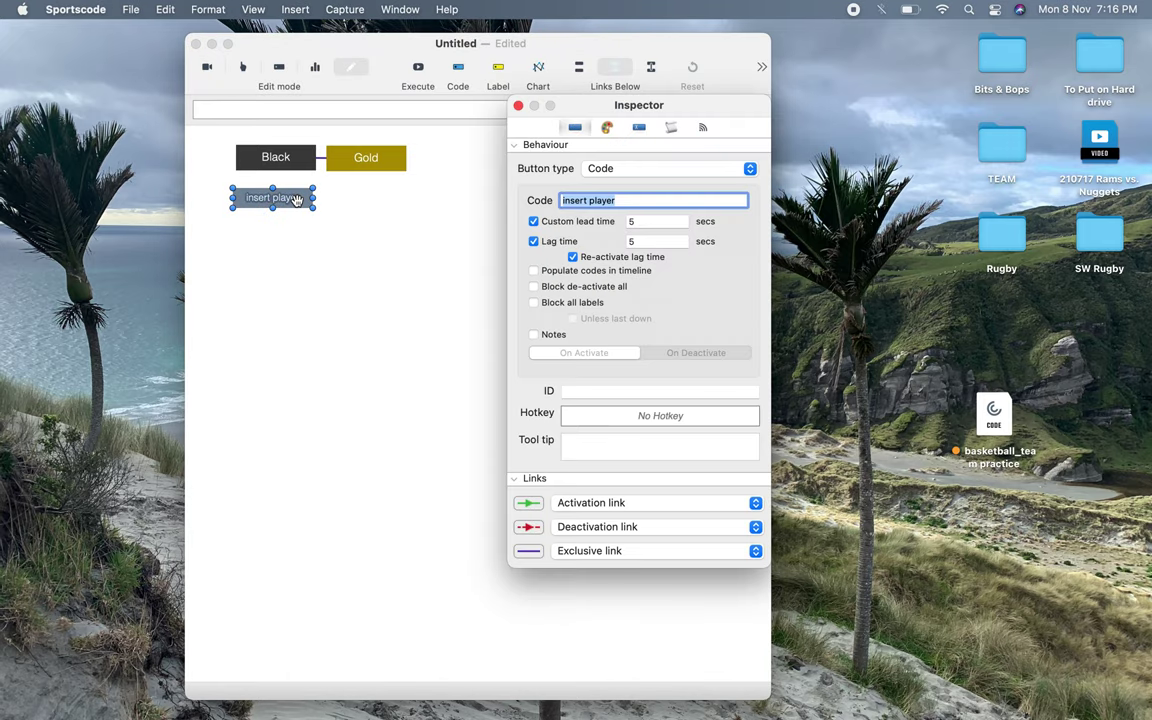
{"action": "left_click", "coordinate": [607, 128]}
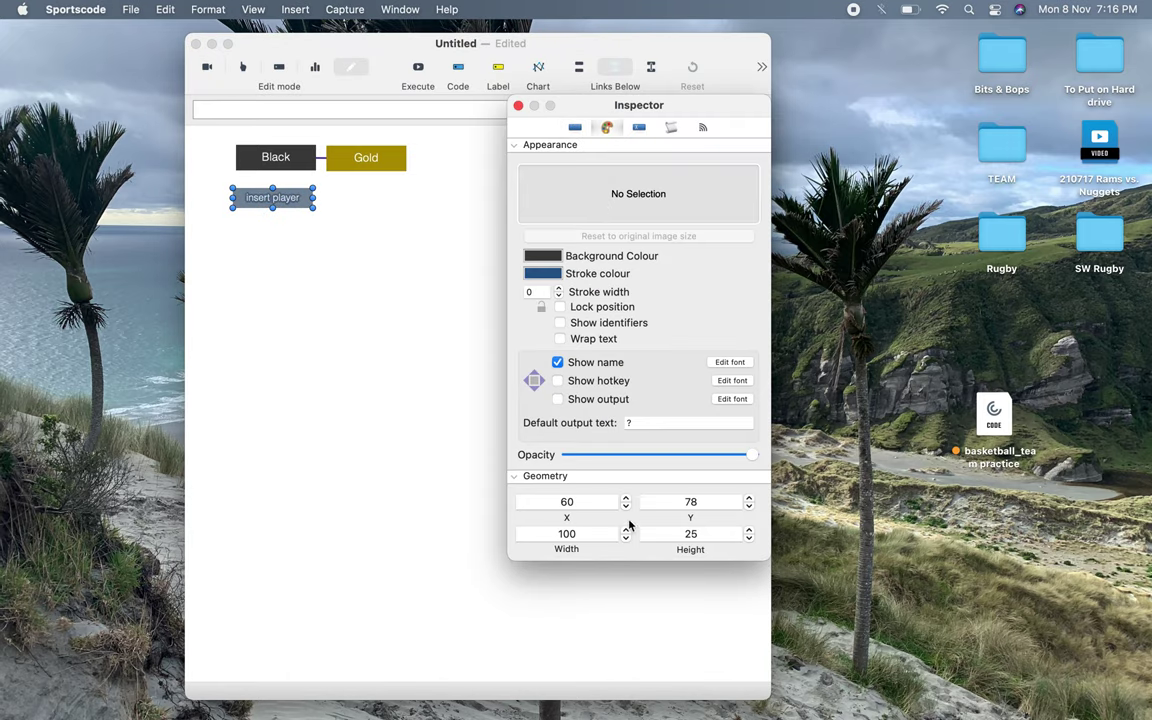
{"action": "left_click_drag", "start_coordinate": [626, 530], "coordinate": [557, 533]}
{"action": "left_click", "coordinate": [593, 533]}
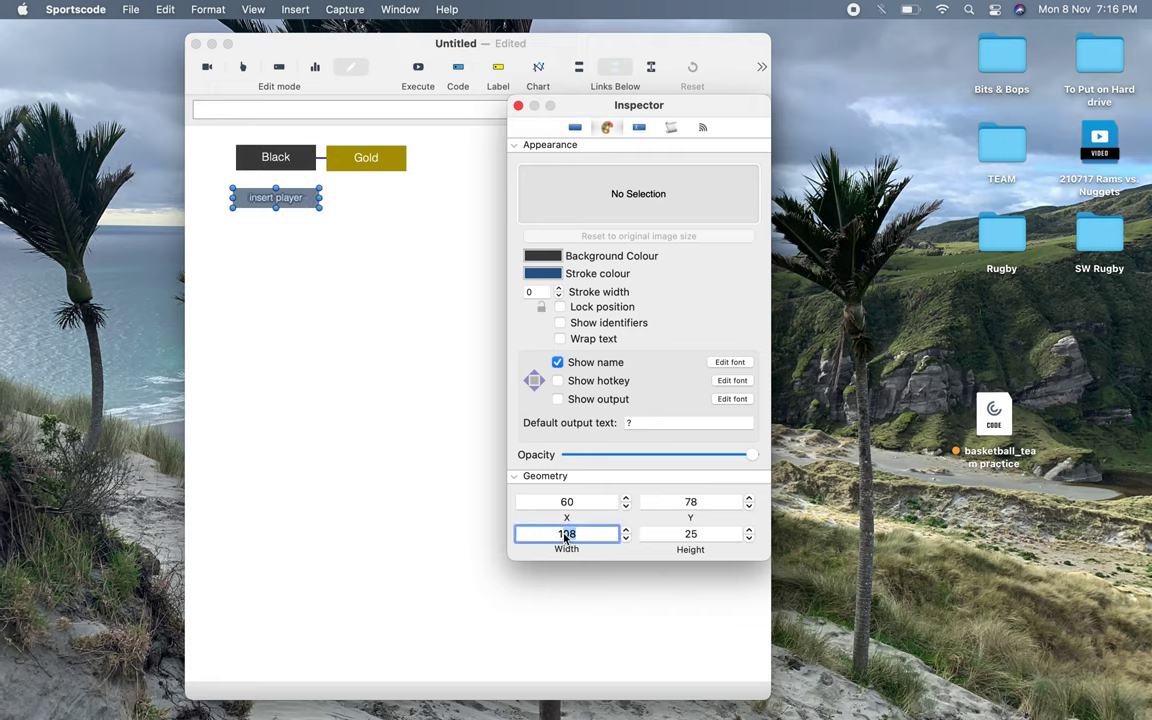
{"action": "type", "text": "120"}
{"action": "left_click", "coordinate": [405, 425]}
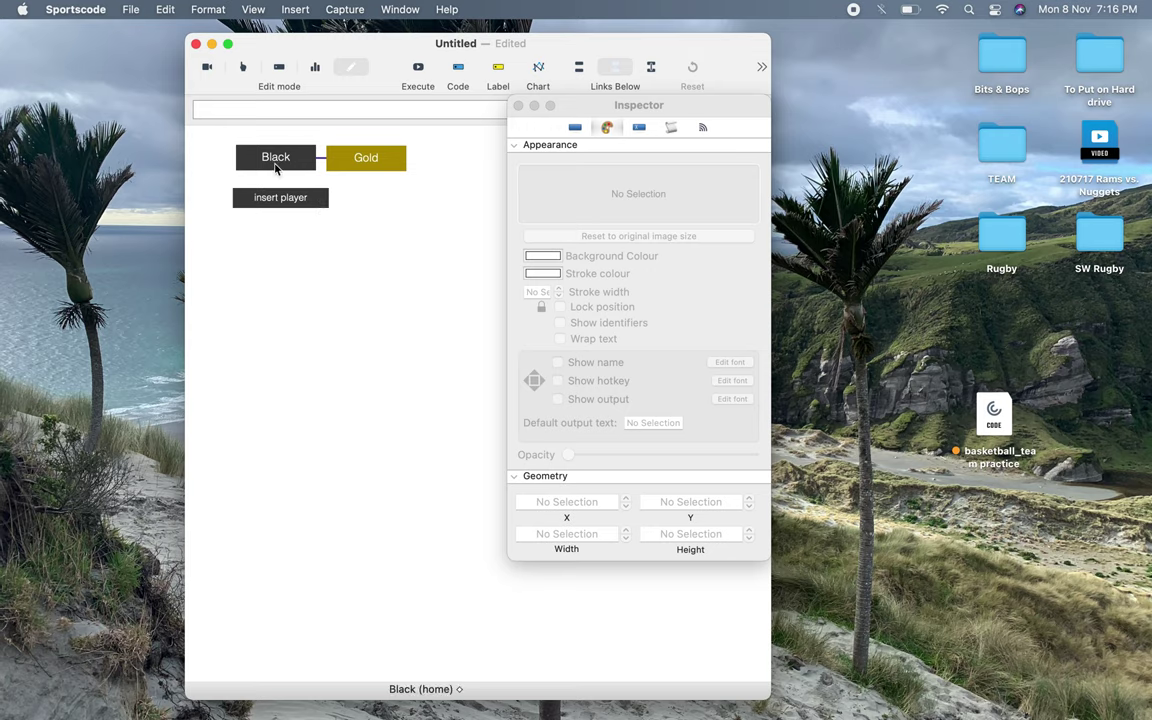
Step: Set the width of the Black and Gold buttons to 120 and move Gold to leave a small gap between them
{"action": "left_click", "coordinate": [276, 165]}
{"action": "left_click", "coordinate": [365, 157], "text": "shift"}
{"action": "double_click", "coordinate": [579, 533]}
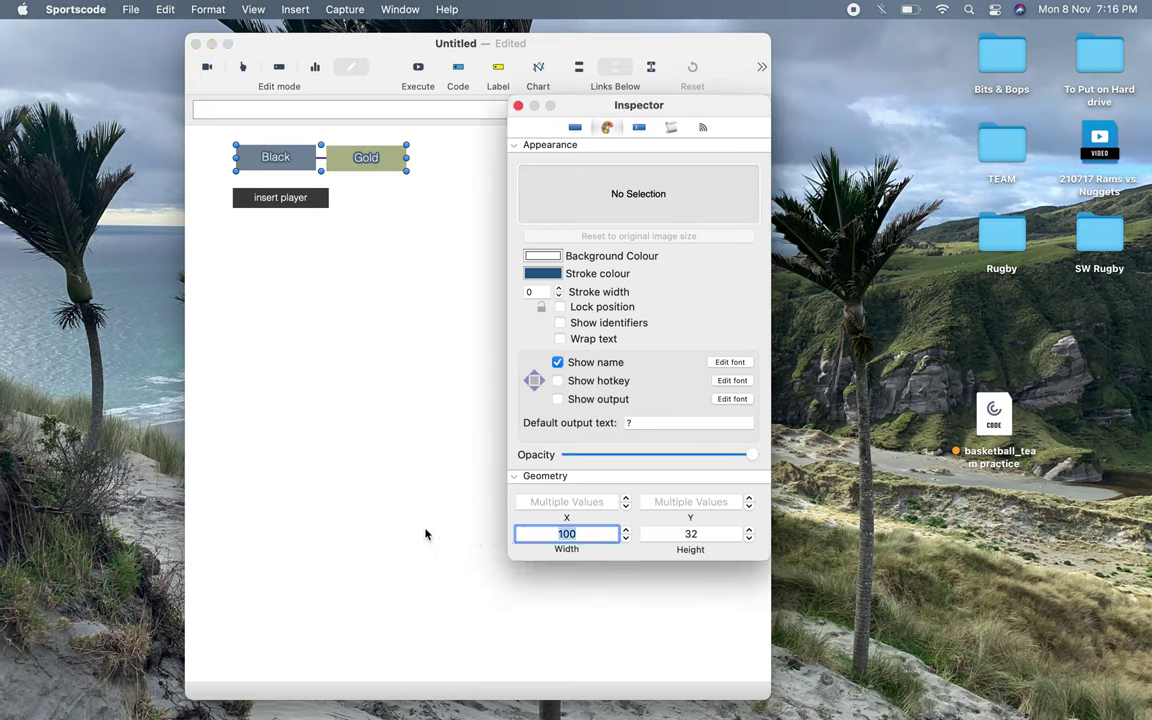
{"action": "type", "text": "120"}
{"action": "left_click", "coordinate": [234, 398]}
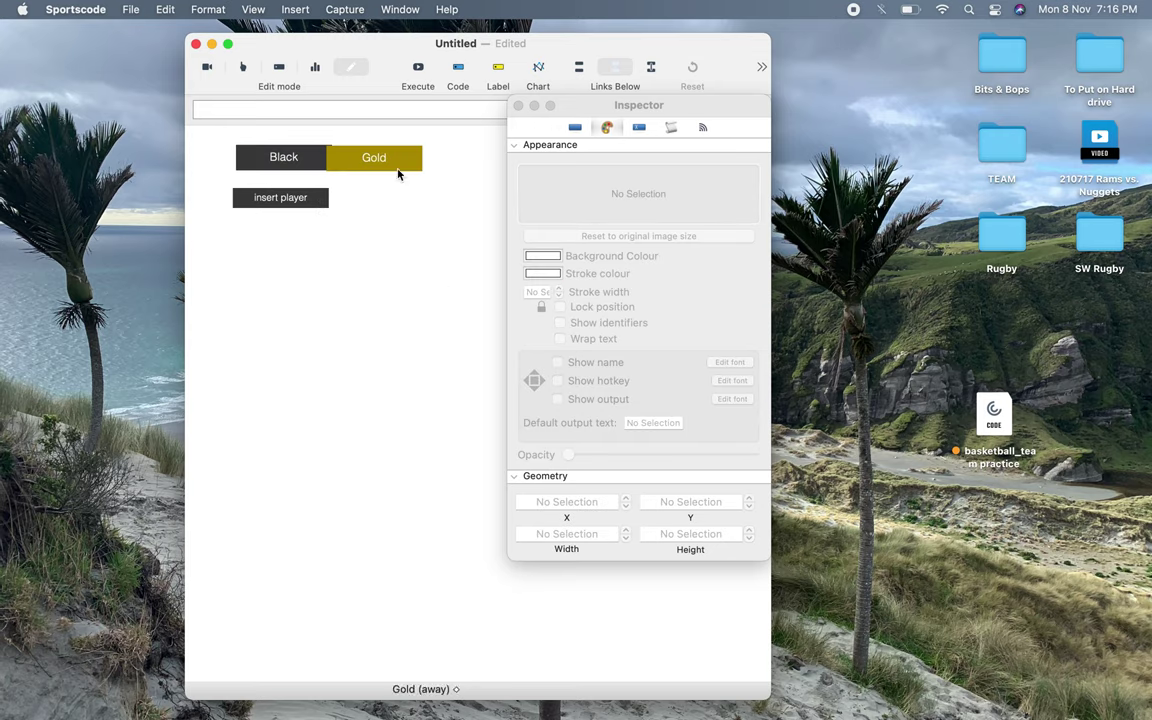
{"action": "left_click_drag", "start_coordinate": [363, 165], "coordinate": [378, 165]}
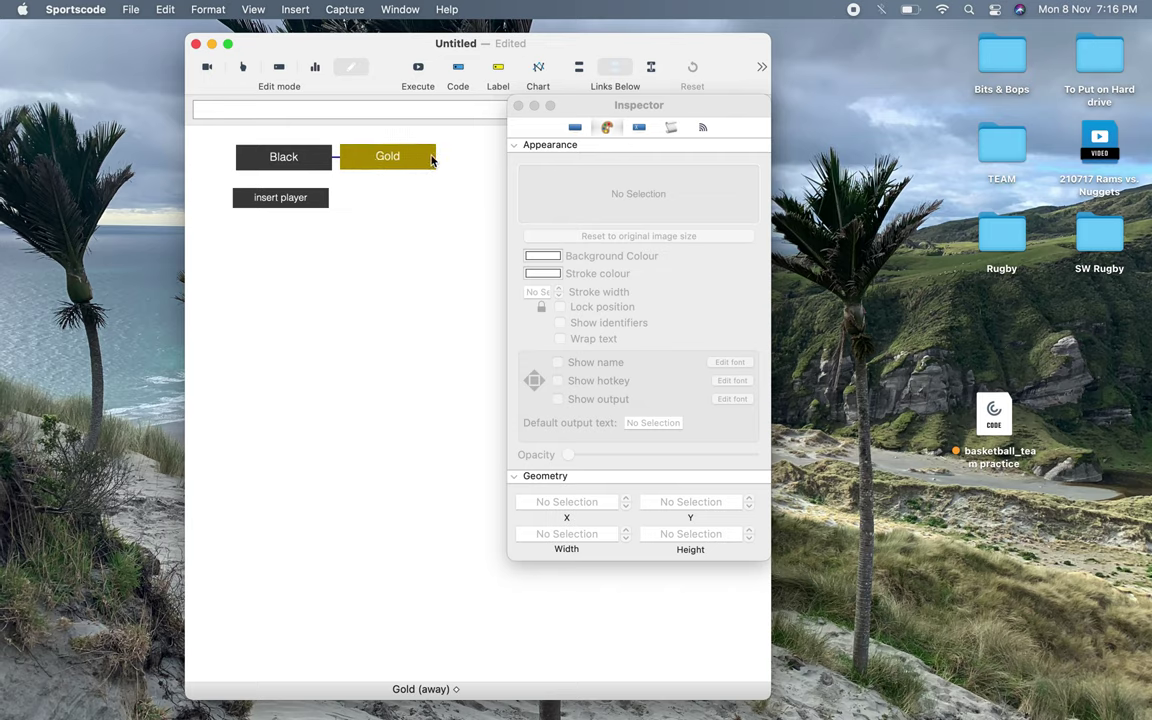
Step: Set the name font size of the Black and Gold buttons to 18
{"action": "left_click_drag", "start_coordinate": [452, 163], "coordinate": [246, 158]}
{"action": "left_click", "coordinate": [732, 363]}
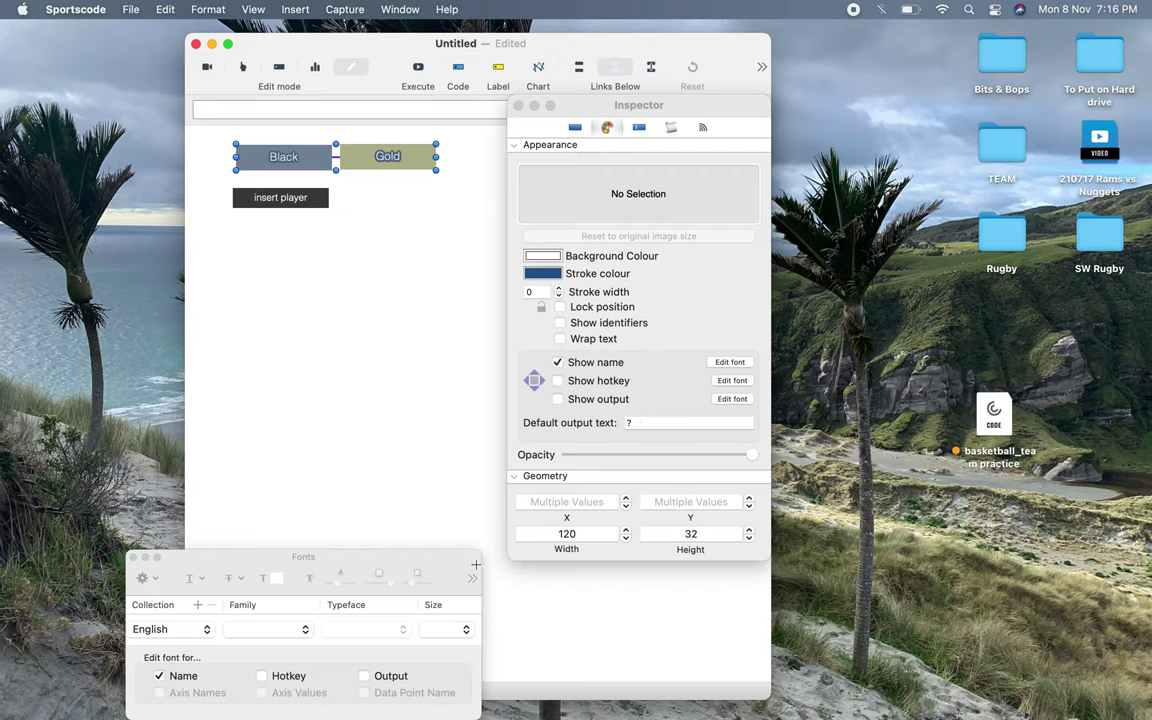
{"action": "left_click", "coordinate": [443, 638]}
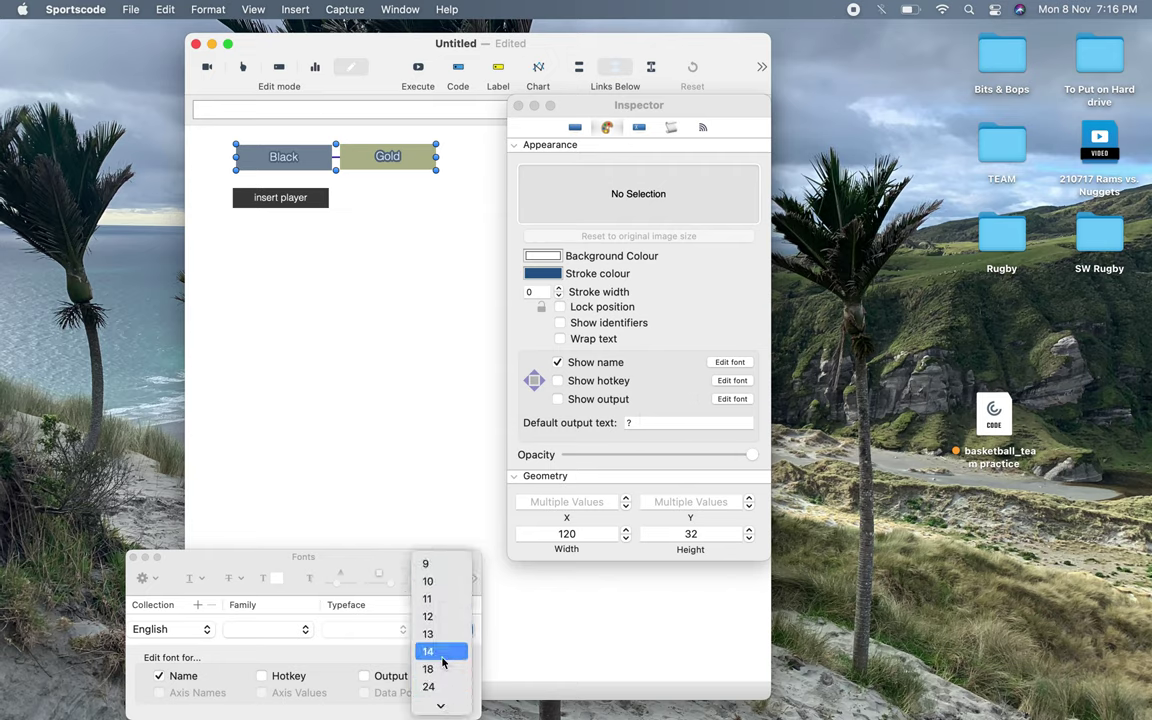
{"action": "left_click", "coordinate": [443, 652]}
{"action": "left_click", "coordinate": [442, 638]}
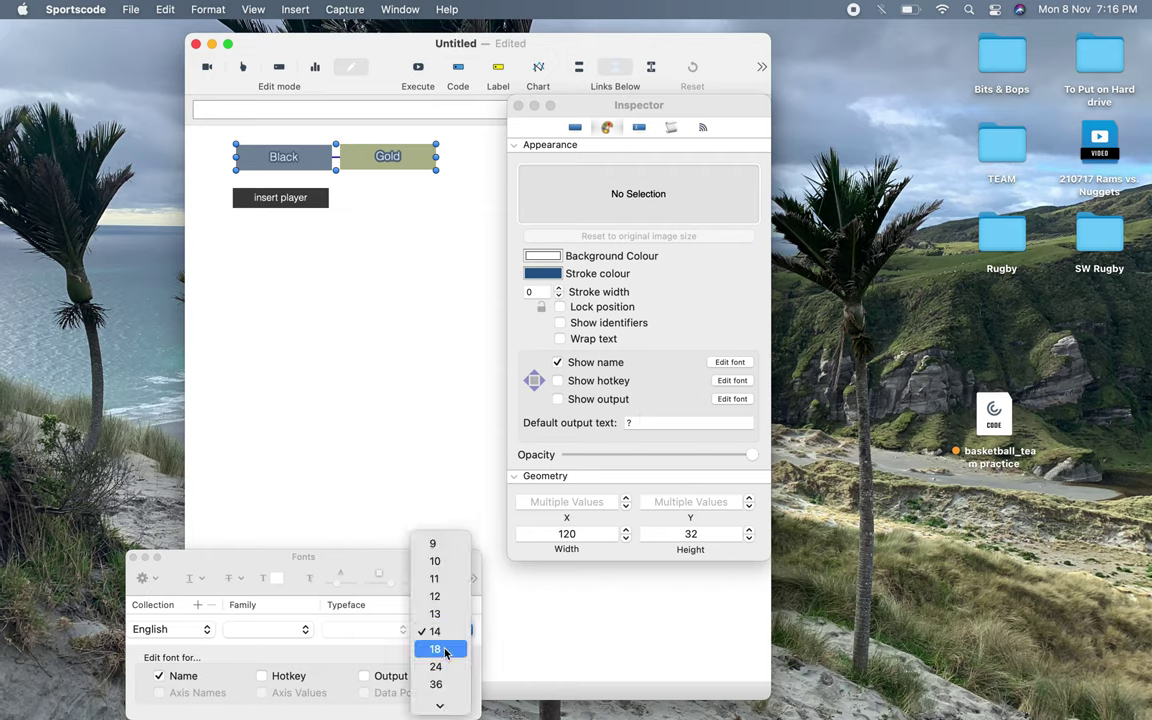
{"action": "left_click", "coordinate": [442, 648]}
{"action": "left_click", "coordinate": [429, 358]}
{"action": "left_click_drag", "start_coordinate": [478, 174], "coordinate": [225, 138]}
{"action": "right_click", "coordinate": [275, 160]}
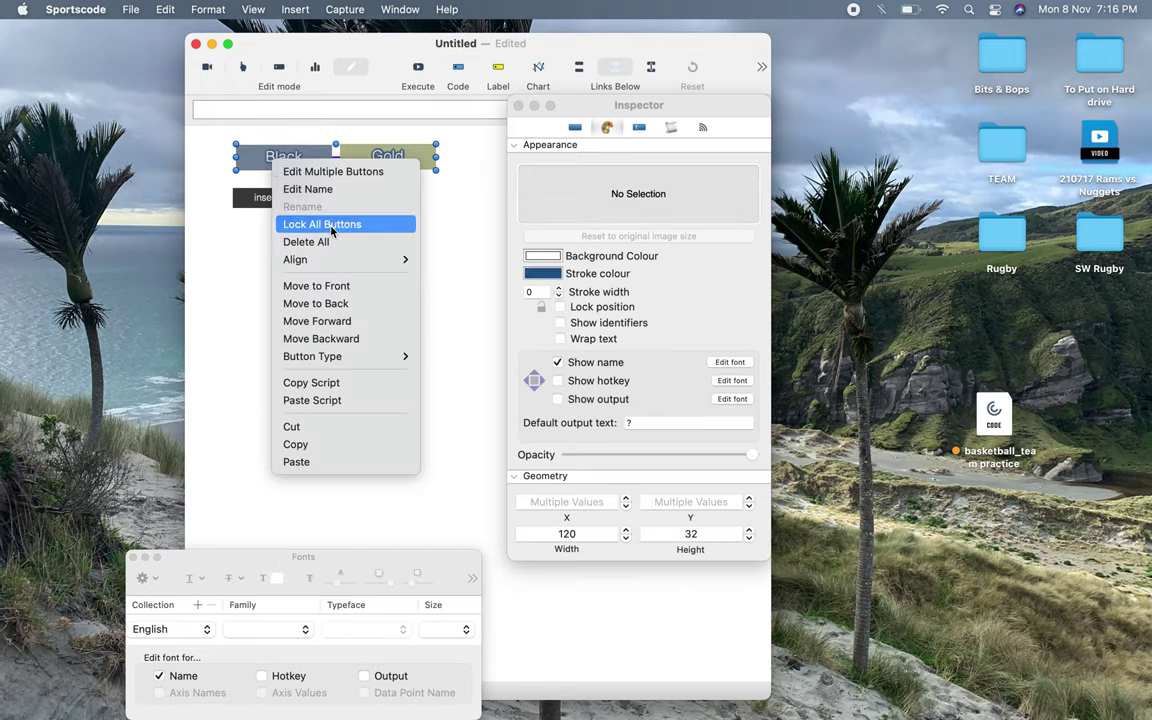
{"action": "mouse_move", "coordinate": [330, 259]}
{"action": "left_click", "coordinate": [473, 338]}
{"action": "left_click", "coordinate": [463, 175]}
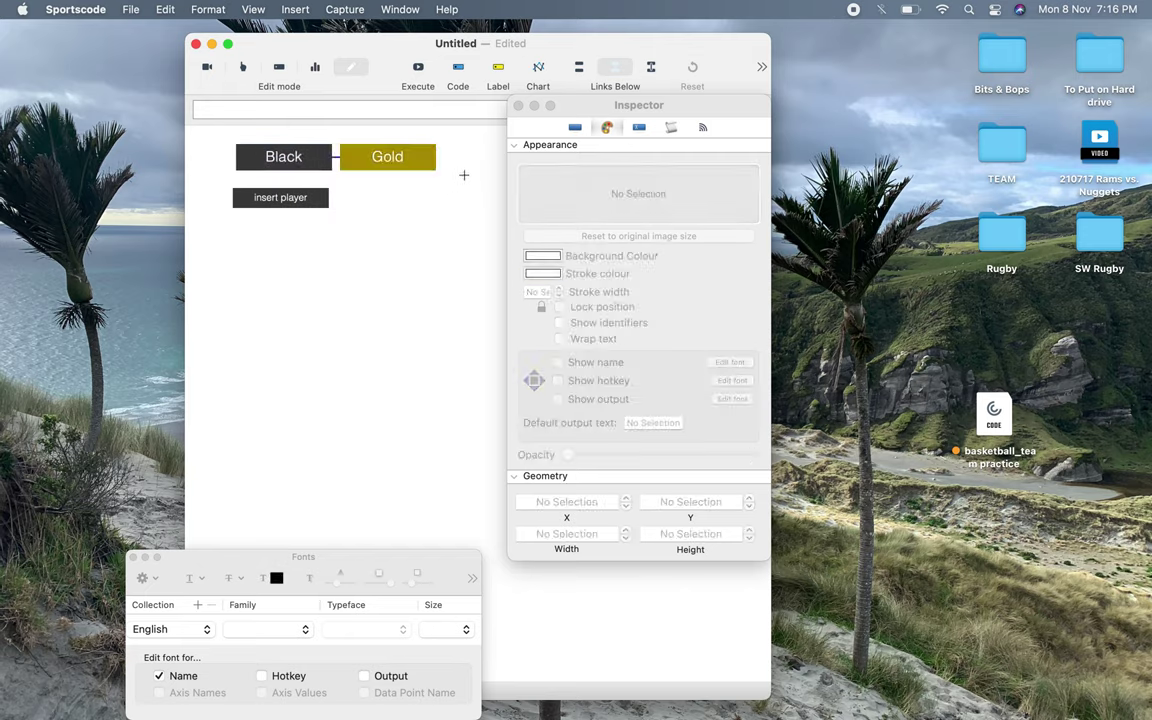
Step: Move the insert player button up to align beneath Black, and close the Fonts window and the inspector
{"action": "left_click_drag", "start_coordinate": [465, 145], "coordinate": [287, 197]}
{"action": "left_click", "coordinate": [283, 283]}
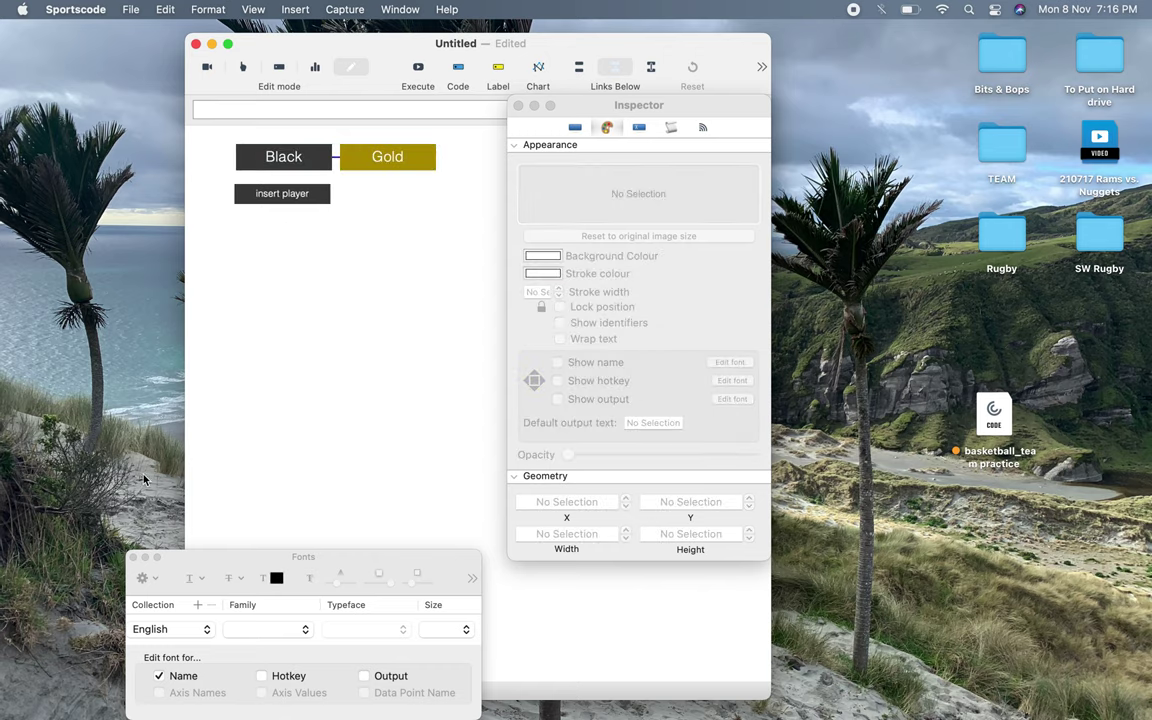
{"action": "left_click", "coordinate": [132, 557]}
{"action": "left_click", "coordinate": [518, 106]}
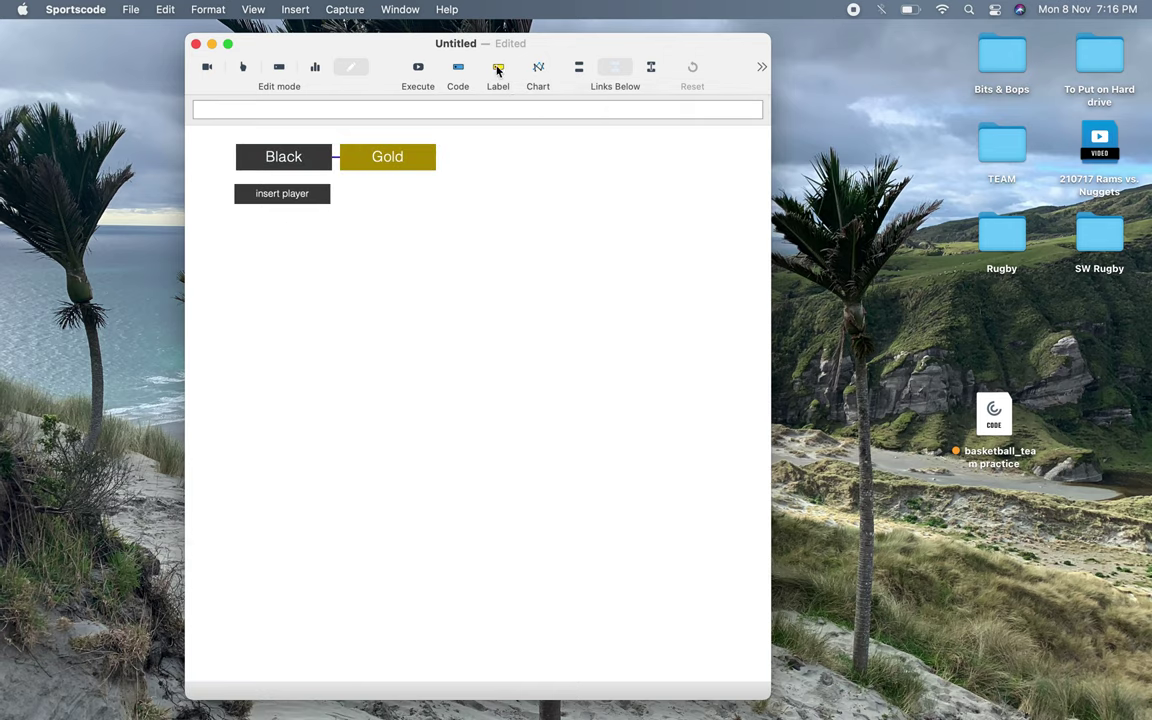
Step: Add a label button directly below insert player and set its width to 60
{"action": "left_click_drag", "start_coordinate": [498, 66], "coordinate": [275, 220]}
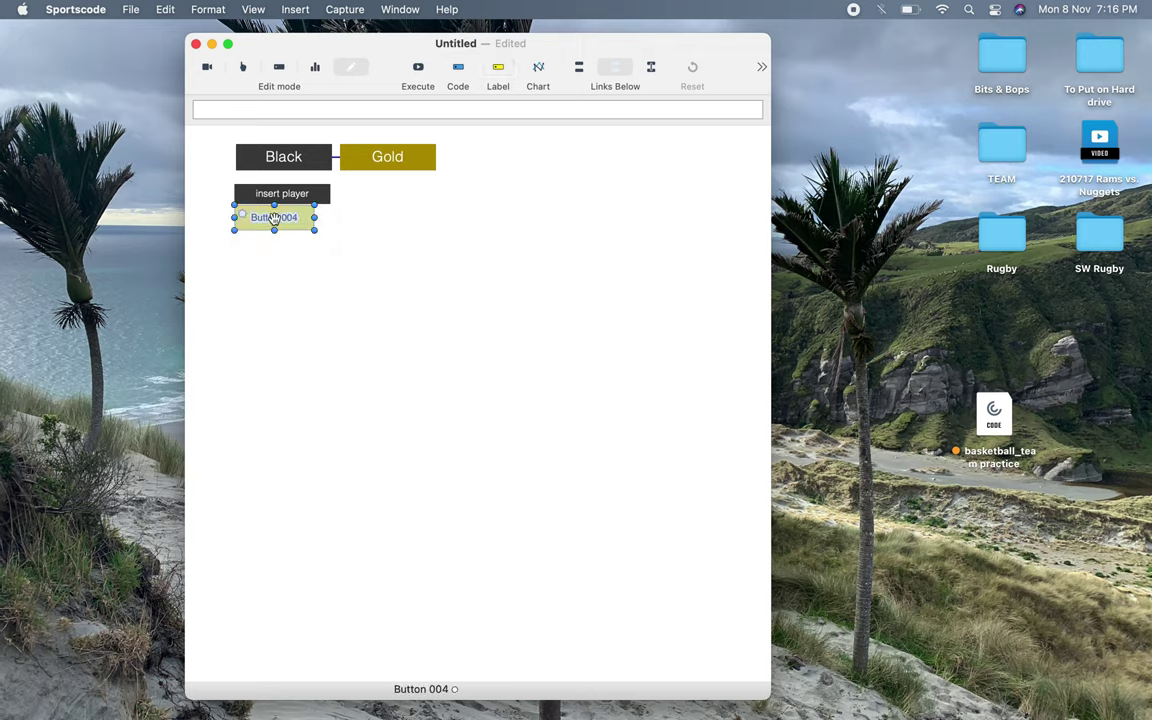
{"action": "double_click", "coordinate": [275, 220]}
{"action": "left_click", "coordinate": [612, 537]}
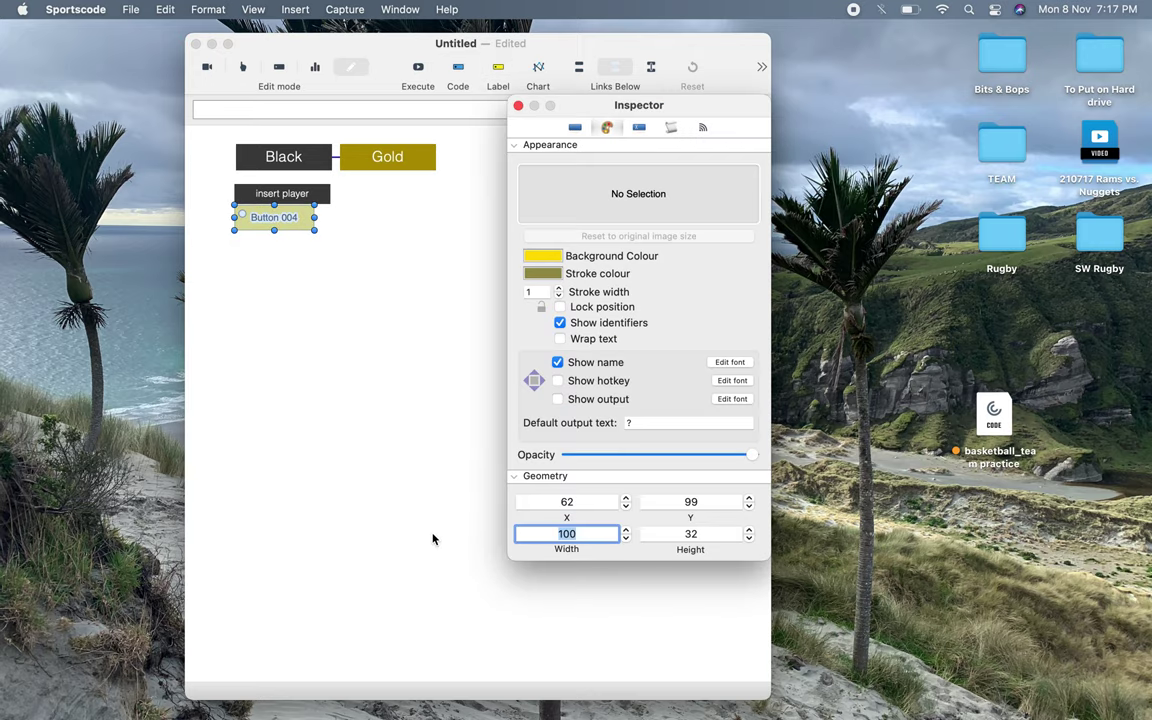
{"action": "type", "text": "60"}
{"action": "left_click", "coordinate": [166, 556]}
{"action": "left_click", "coordinate": [310, 388]}
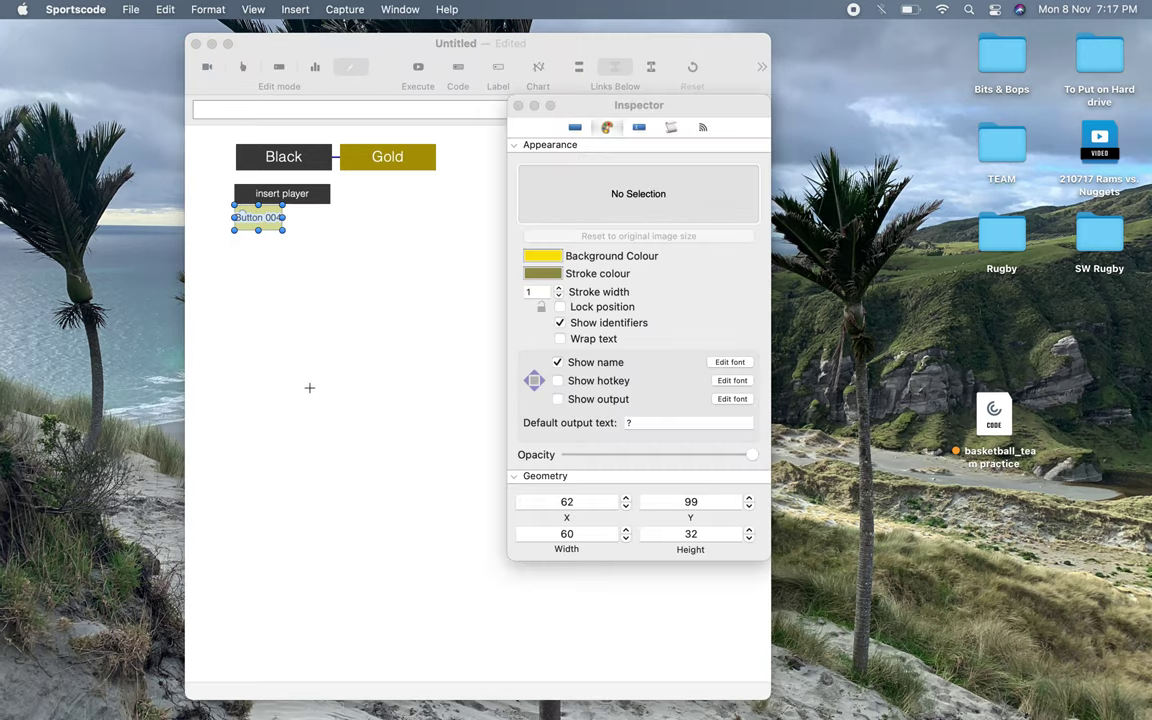
Step: Set the height of the Button 004 label to 22
{"action": "left_click", "coordinate": [272, 221]}
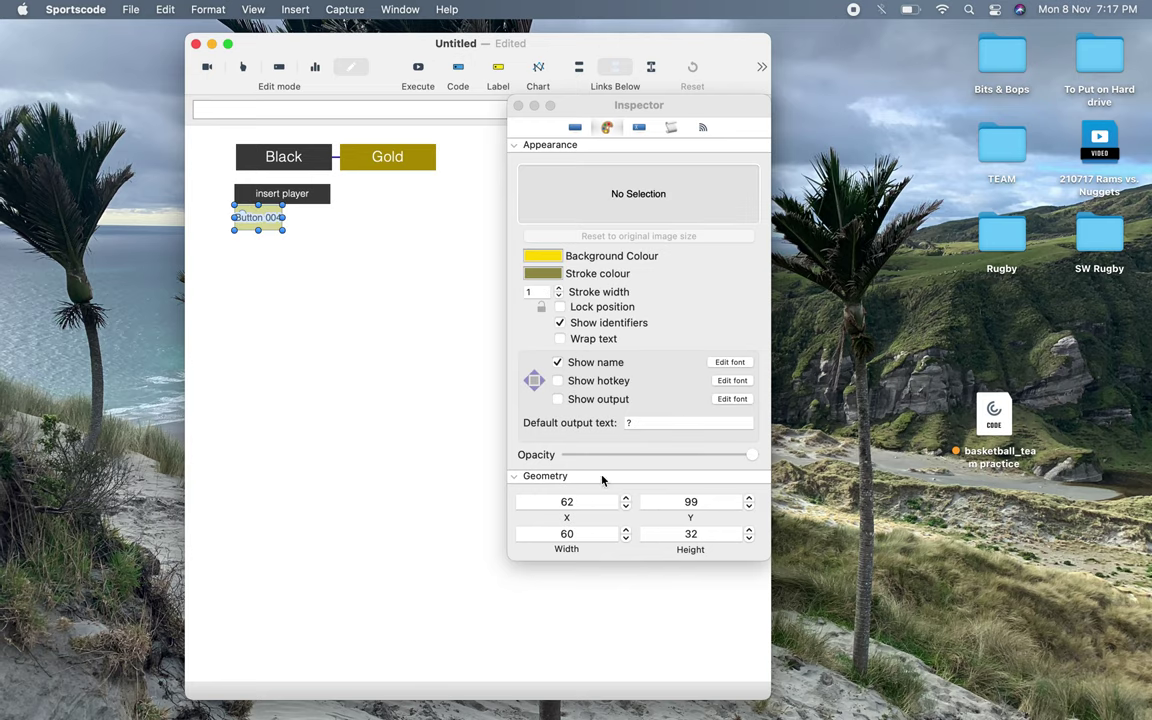
{"action": "left_click", "coordinate": [717, 540]}
{"action": "left_click_drag", "start_coordinate": [718, 540], "coordinate": [623, 540]}
{"action": "type", "text": "22"}
{"action": "key", "text": "Return"}
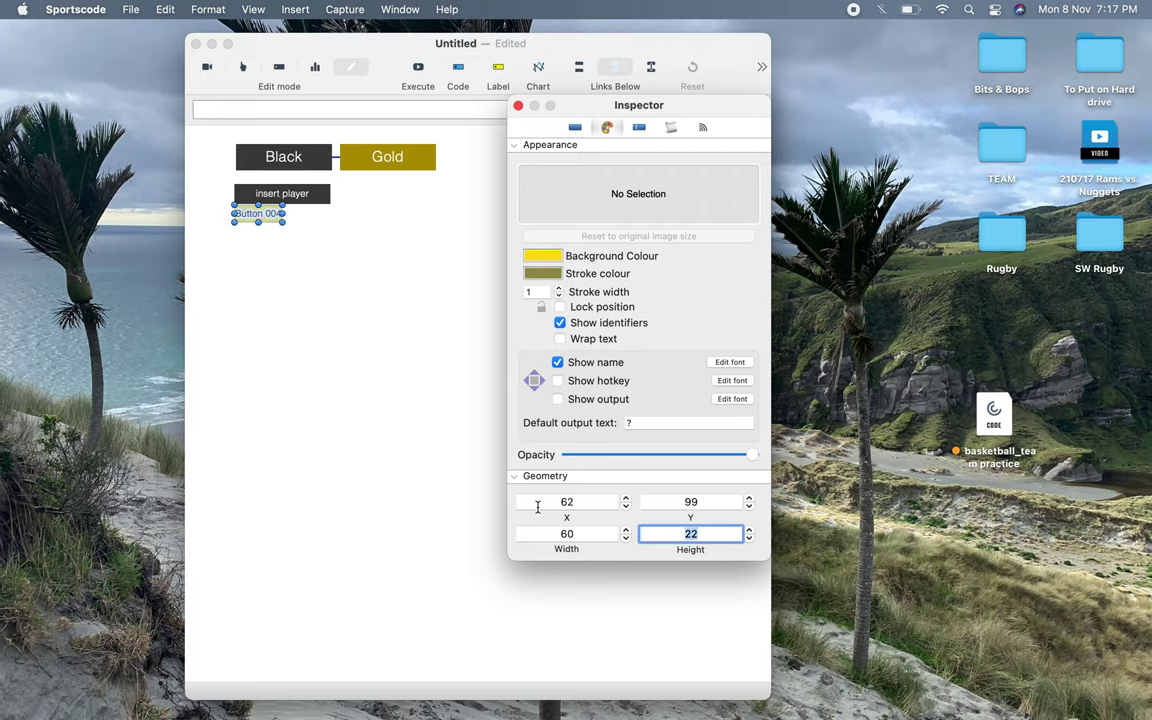
{"action": "left_click", "coordinate": [466, 440]}
Step: Hide the identifiers on the Button 004 label and make its stroke colour black
{"action": "left_click", "coordinate": [241, 214]}
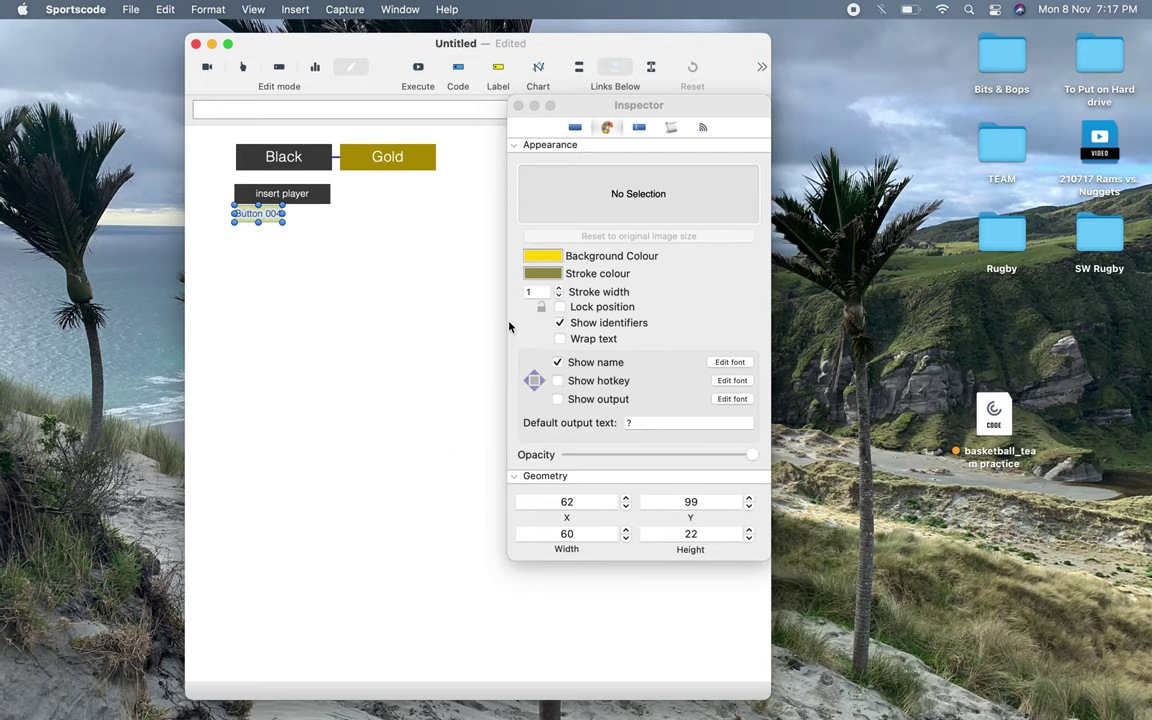
{"action": "left_click", "coordinate": [558, 306]}
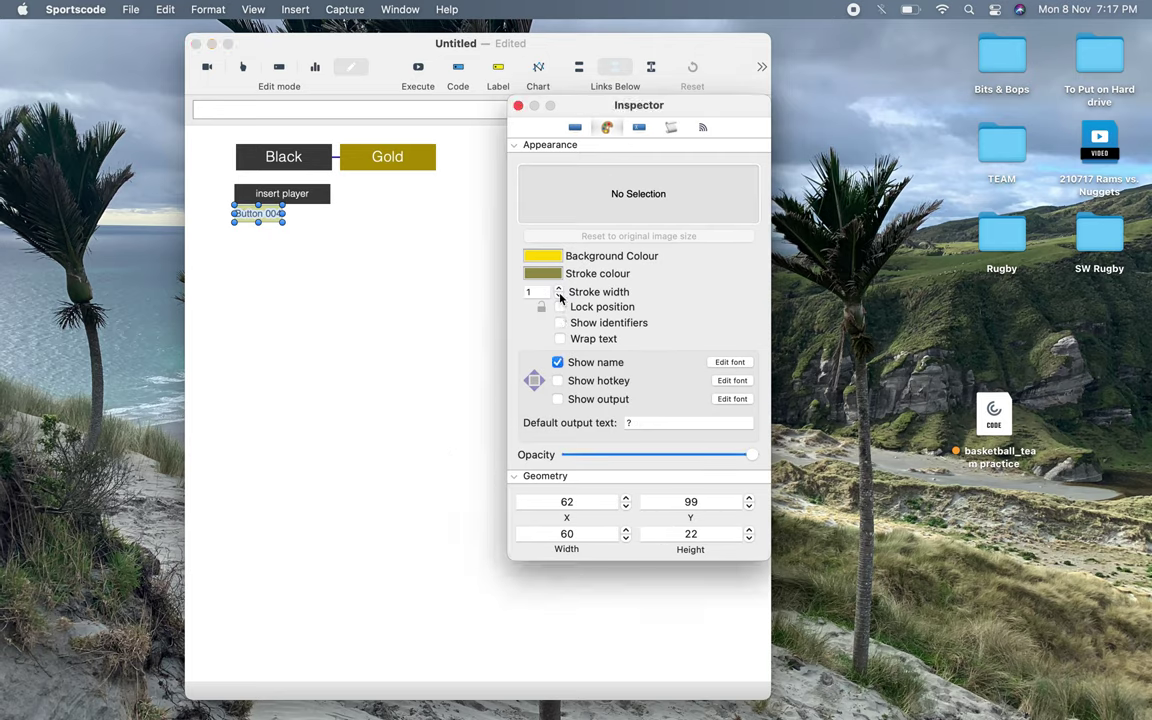
{"action": "left_click", "coordinate": [549, 271]}
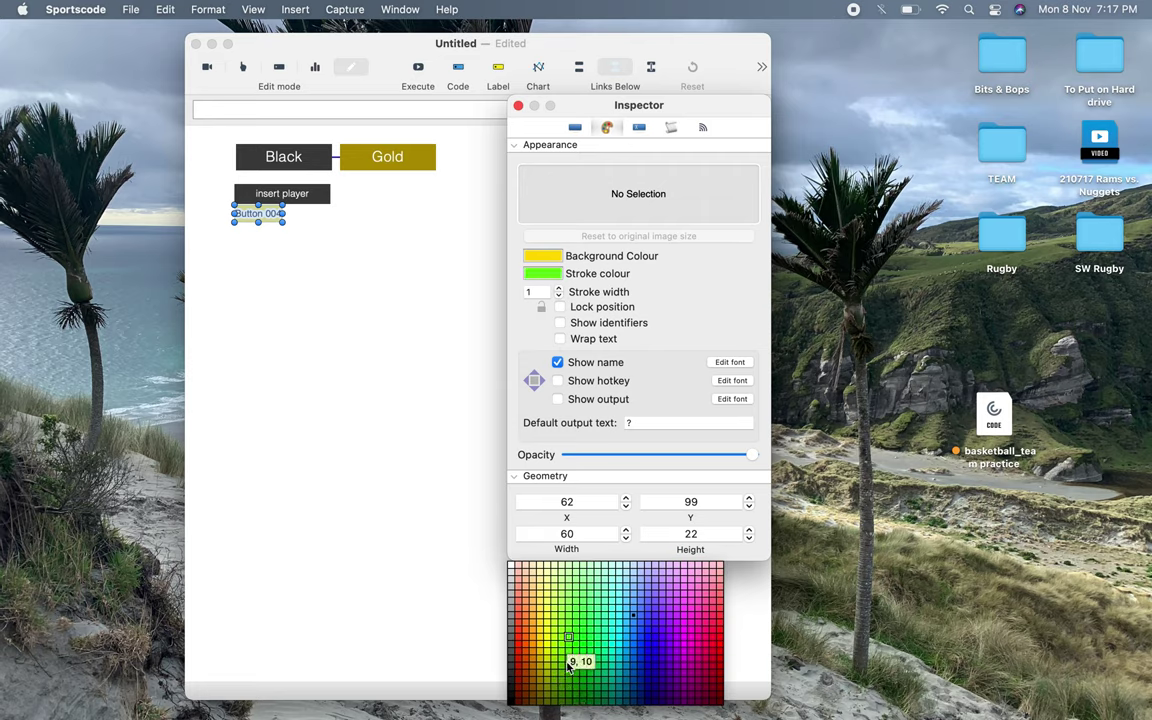
{"action": "left_click", "coordinate": [514, 663]}
Step: Set the name typeface of the Button 004 label to Helvetica Light and close the Fonts window
{"action": "left_click", "coordinate": [732, 380]}
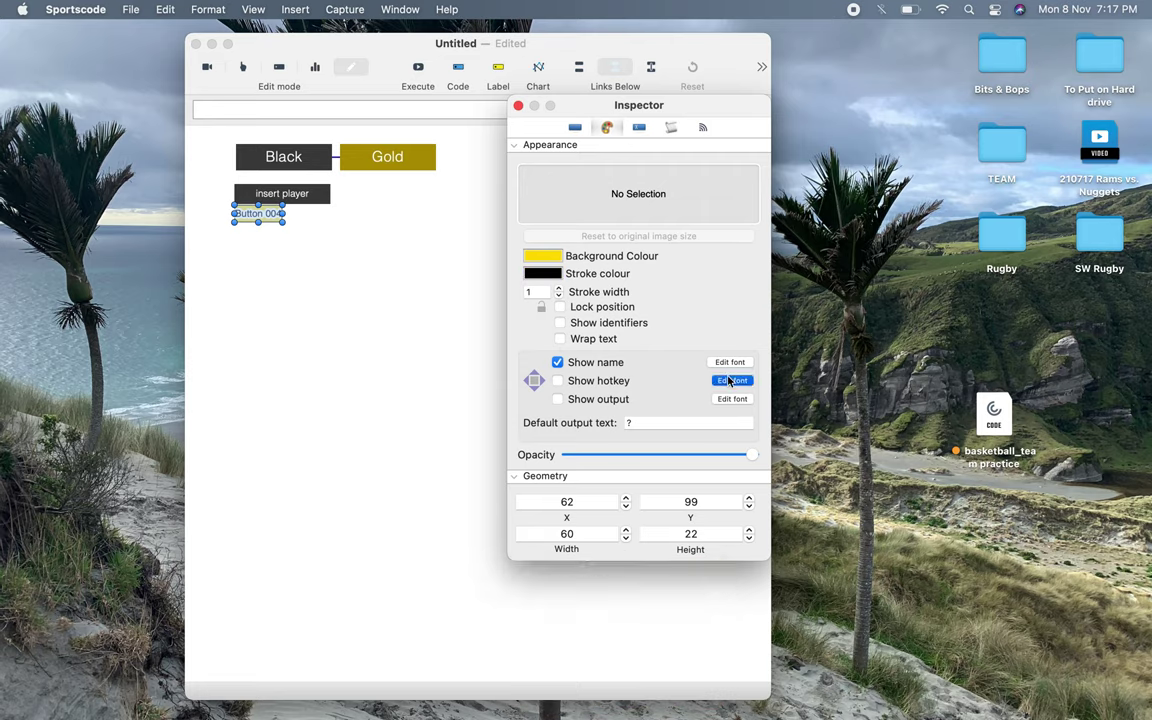
{"action": "left_click", "coordinate": [132, 563]}
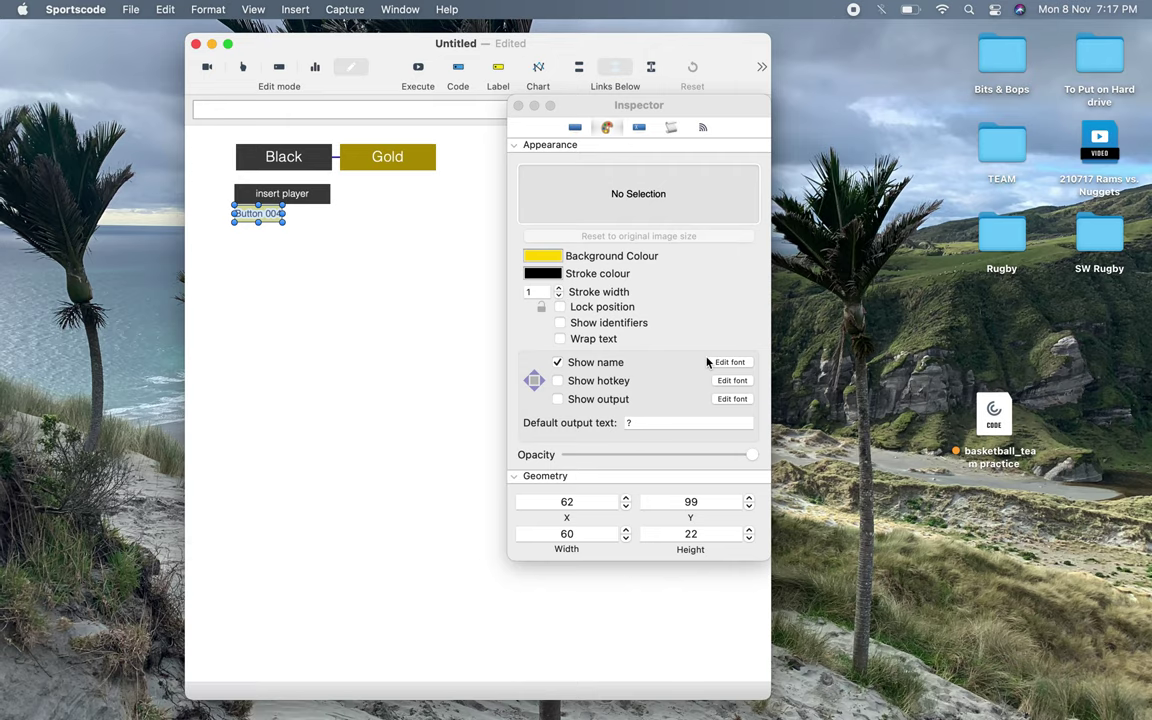
{"action": "left_click", "coordinate": [729, 362]}
{"action": "left_click", "coordinate": [404, 629]}
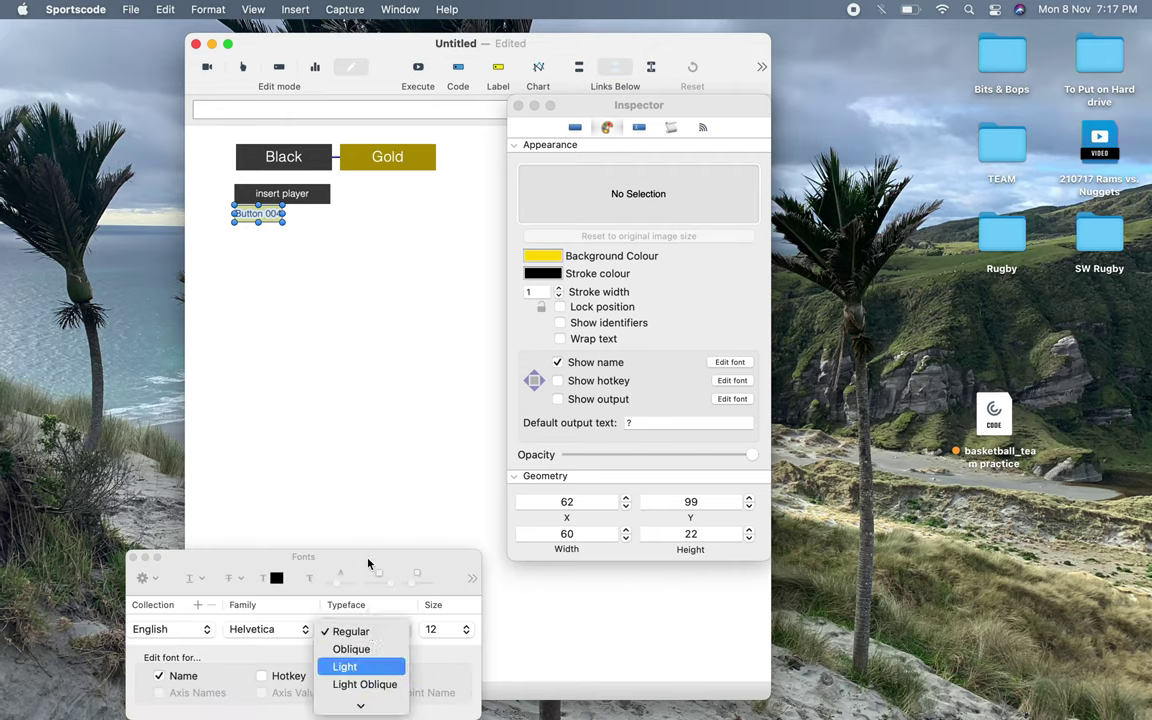
{"action": "left_click", "coordinate": [350, 663]}
{"action": "left_click", "coordinate": [549, 262]}
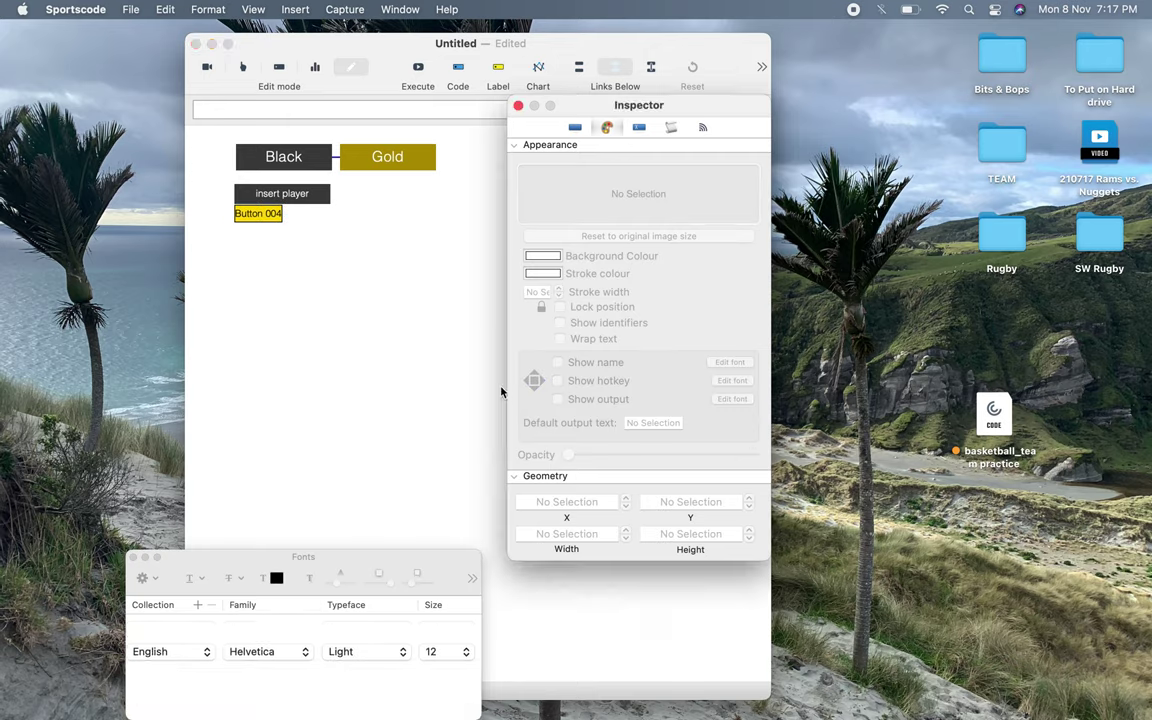
{"action": "left_click", "coordinate": [132, 558]}
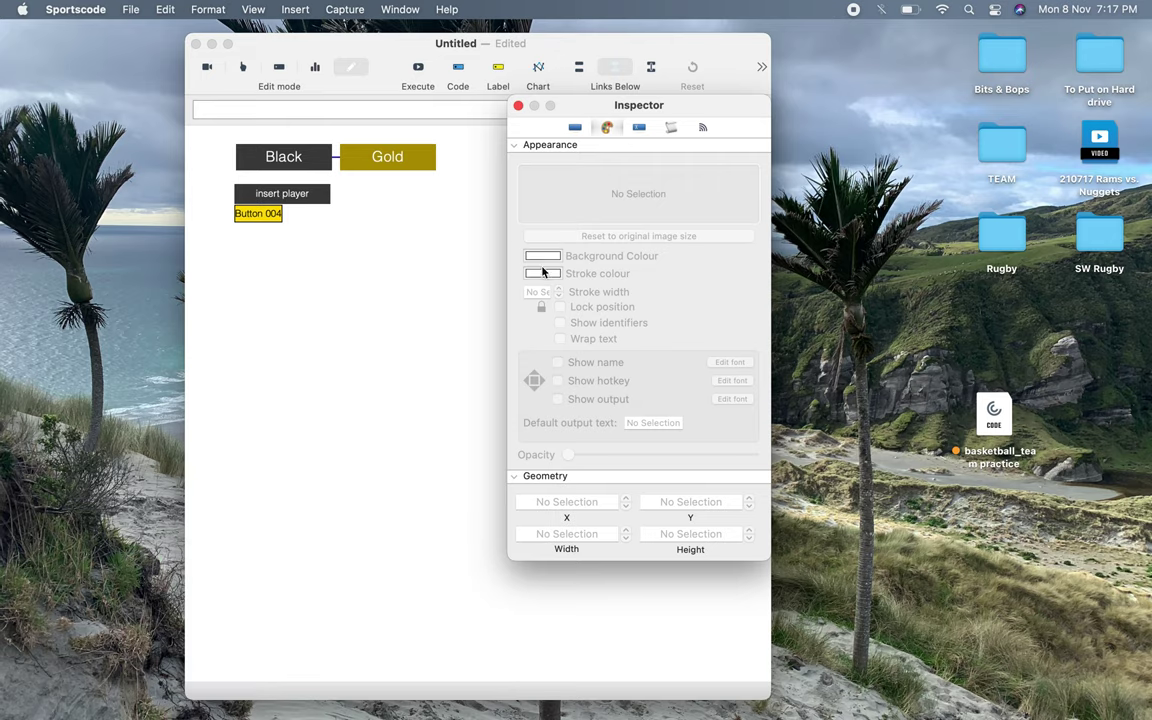
Step: Change the background colour of the Button 004 label to white
{"action": "left_click", "coordinate": [258, 213]}
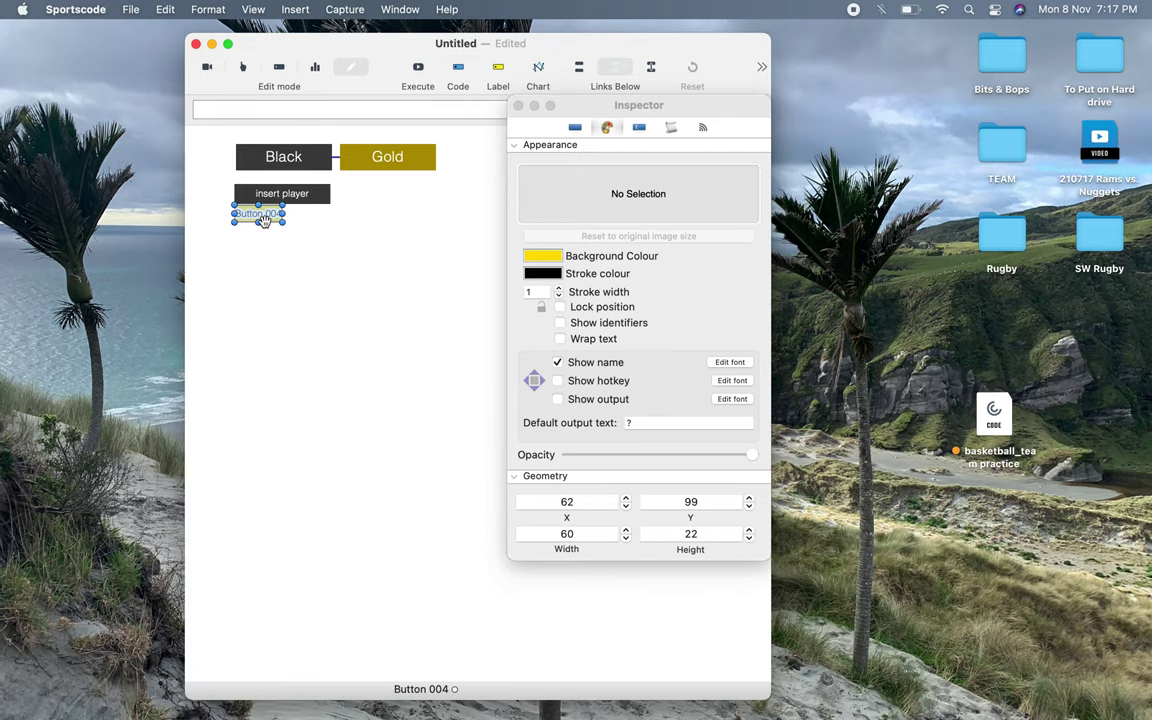
{"action": "left_click", "coordinate": [543, 256]}
{"action": "left_click", "coordinate": [420, 478]}
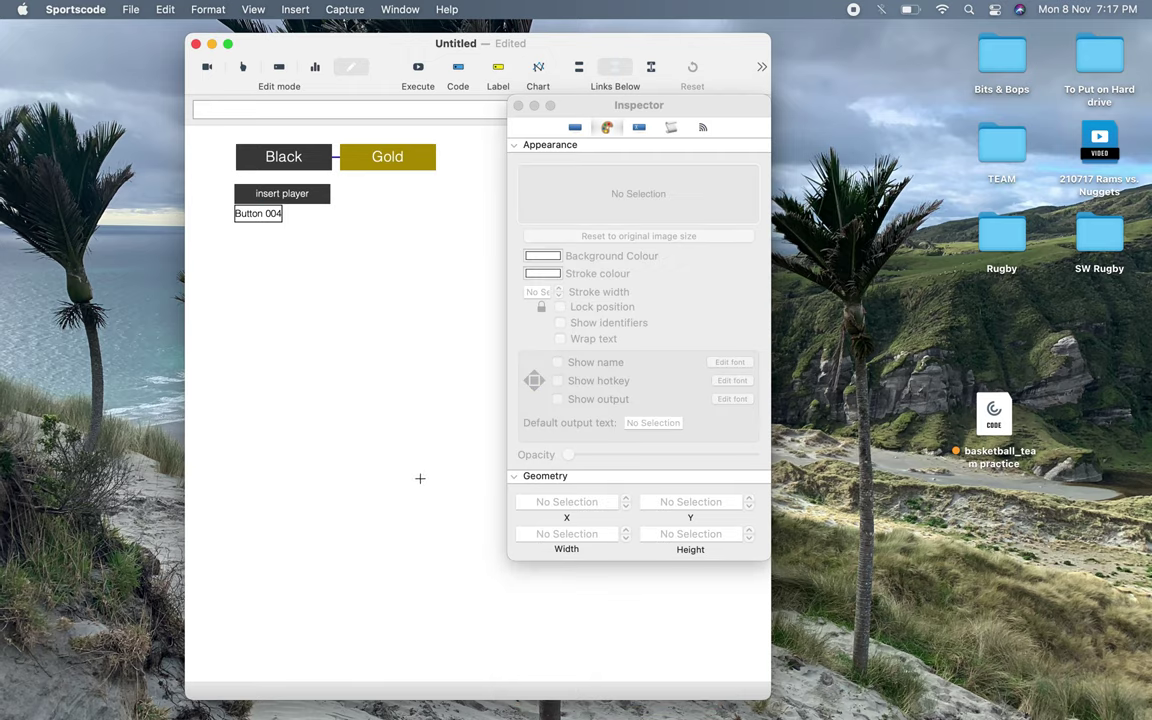
Step: Rename the Button 004 label as Made 2 and assign it to the group Player KPIs
{"action": "left_click", "coordinate": [576, 127]}
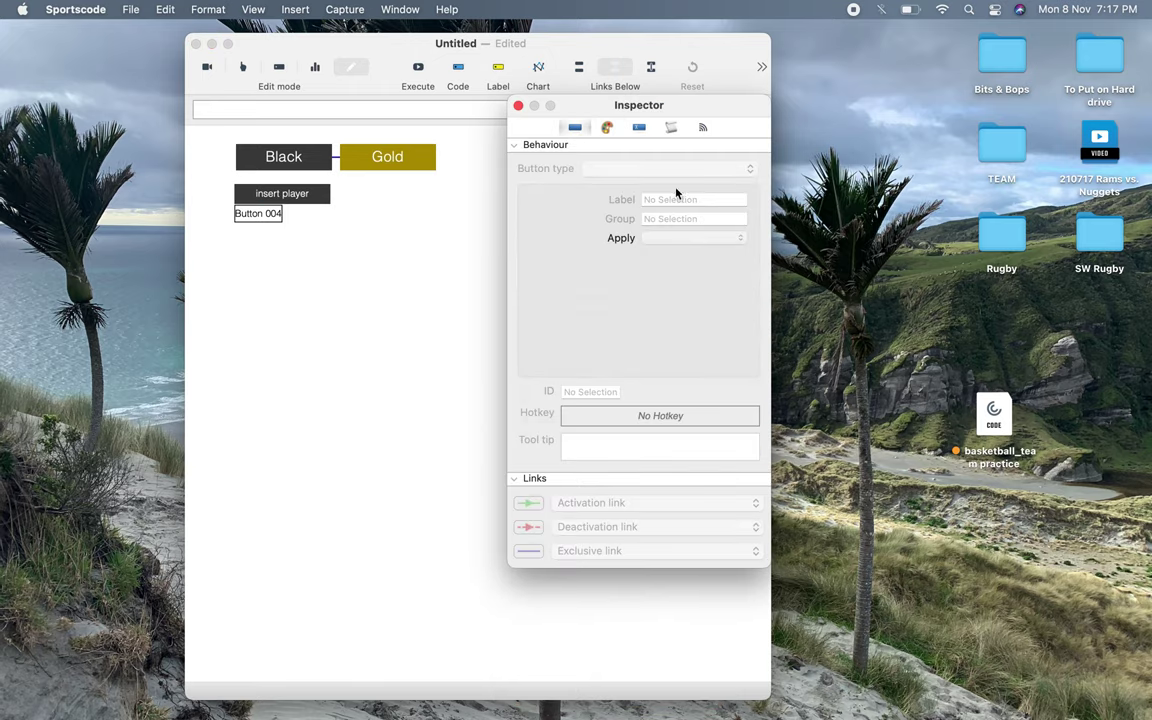
{"action": "left_click", "coordinate": [518, 105]}
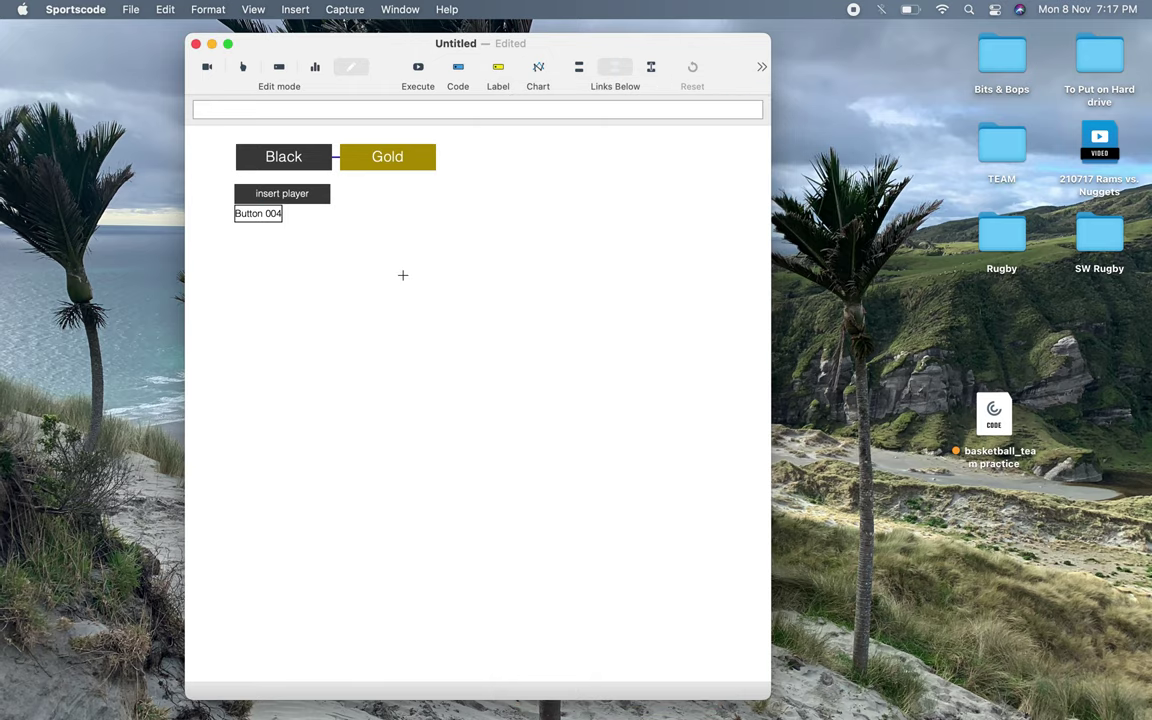
{"action": "double_click", "coordinate": [268, 216]}
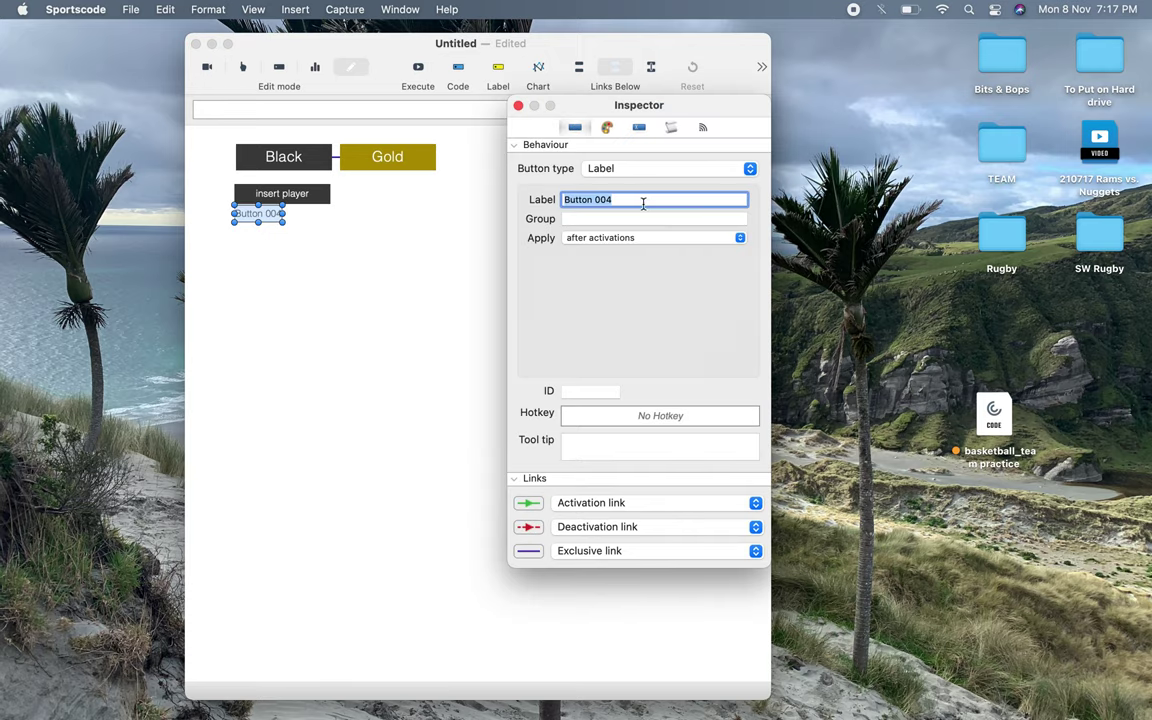
{"action": "type", "text": "Made 2"}
{"action": "left_click", "coordinate": [592, 219]}
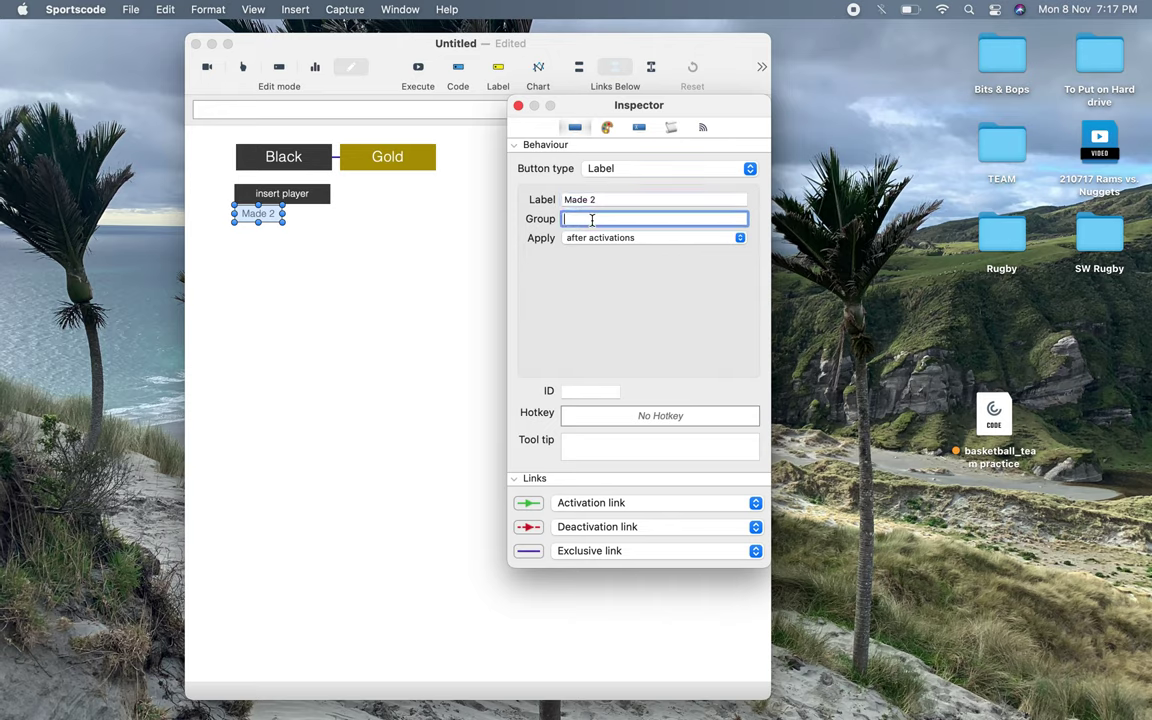
{"action": "type", "text": "Player KPIs"}
{"action": "left_click", "coordinate": [404, 247]}
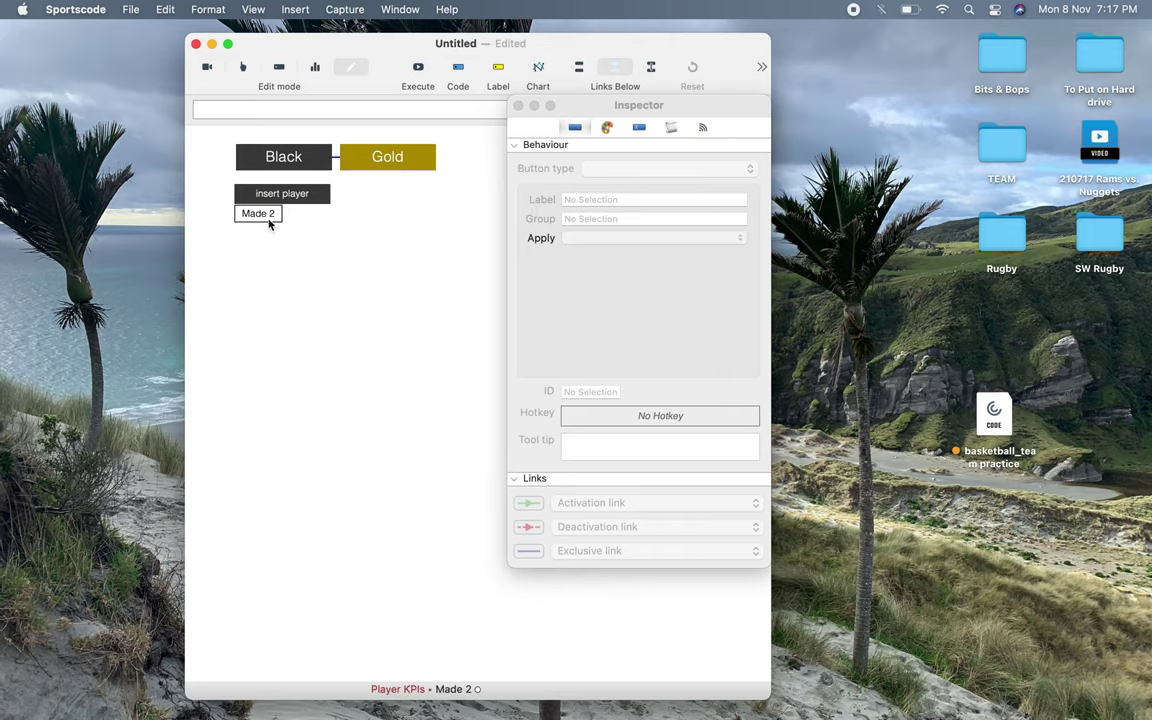
Step: Nudge the Made 2 label up against insert player and place a duplicate directly to its right
{"action": "left_click", "coordinate": [280, 214]}
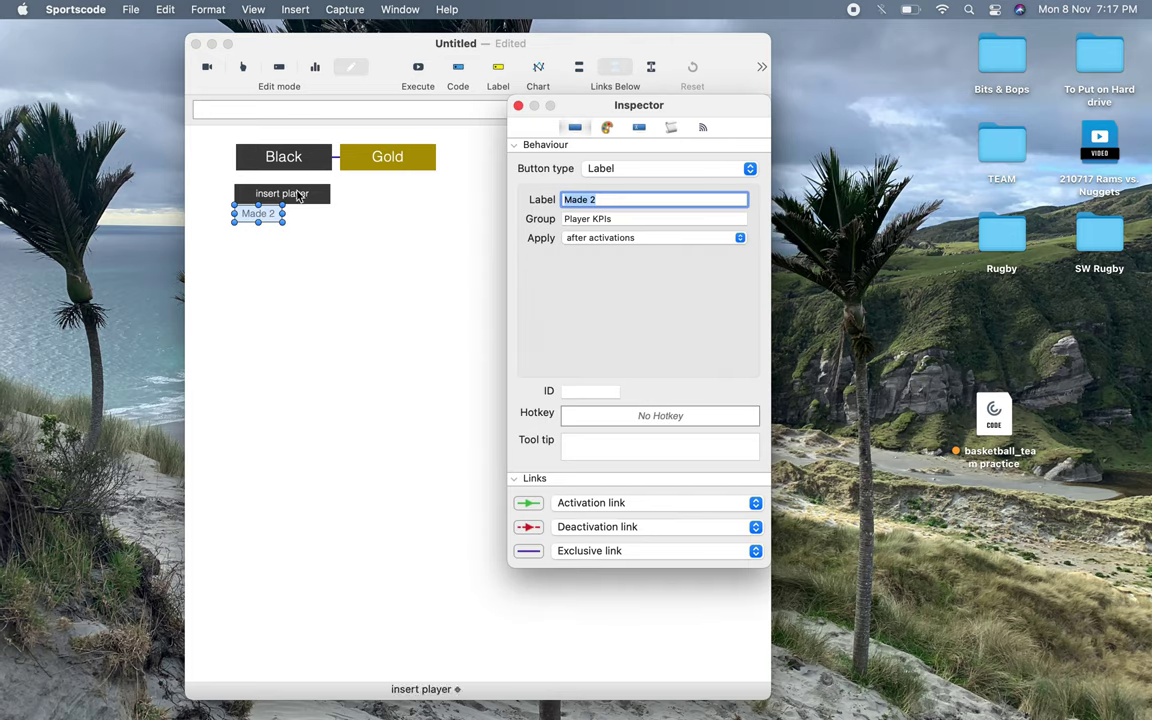
{"action": "left_click", "coordinate": [246, 213]}
{"action": "left_click", "coordinate": [267, 272]}
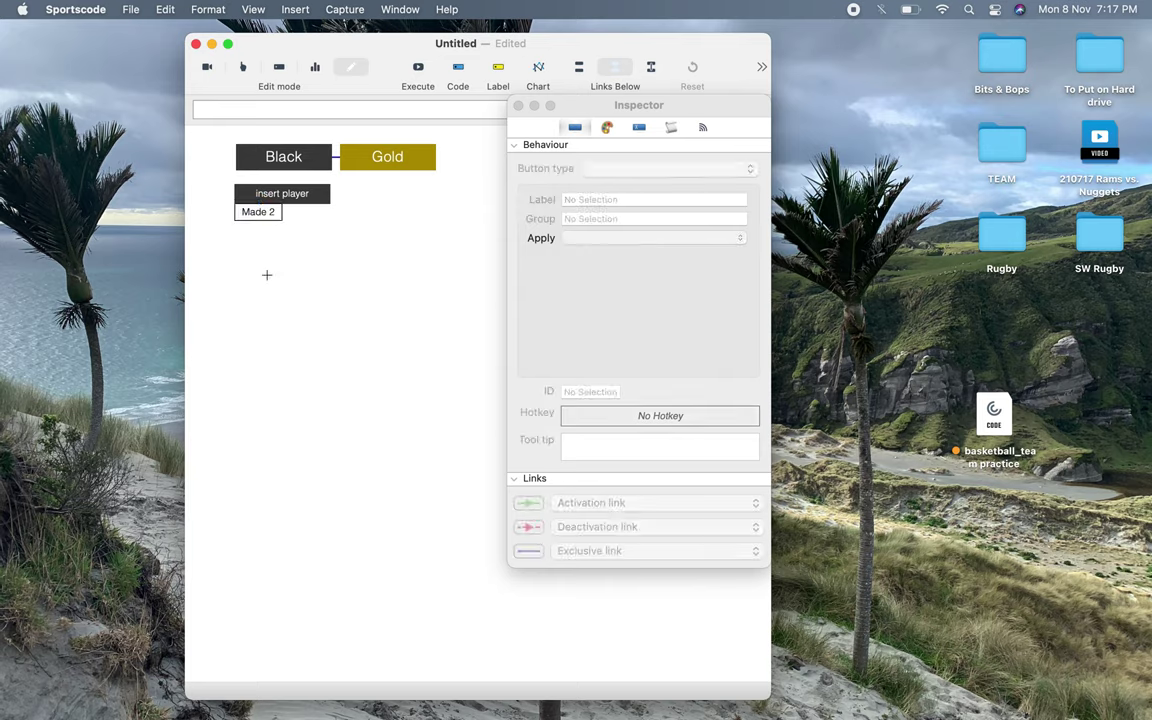
{"action": "left_click_drag", "start_coordinate": [275, 211], "coordinate": [312, 215]}
{"action": "left_click", "coordinate": [311, 249]}
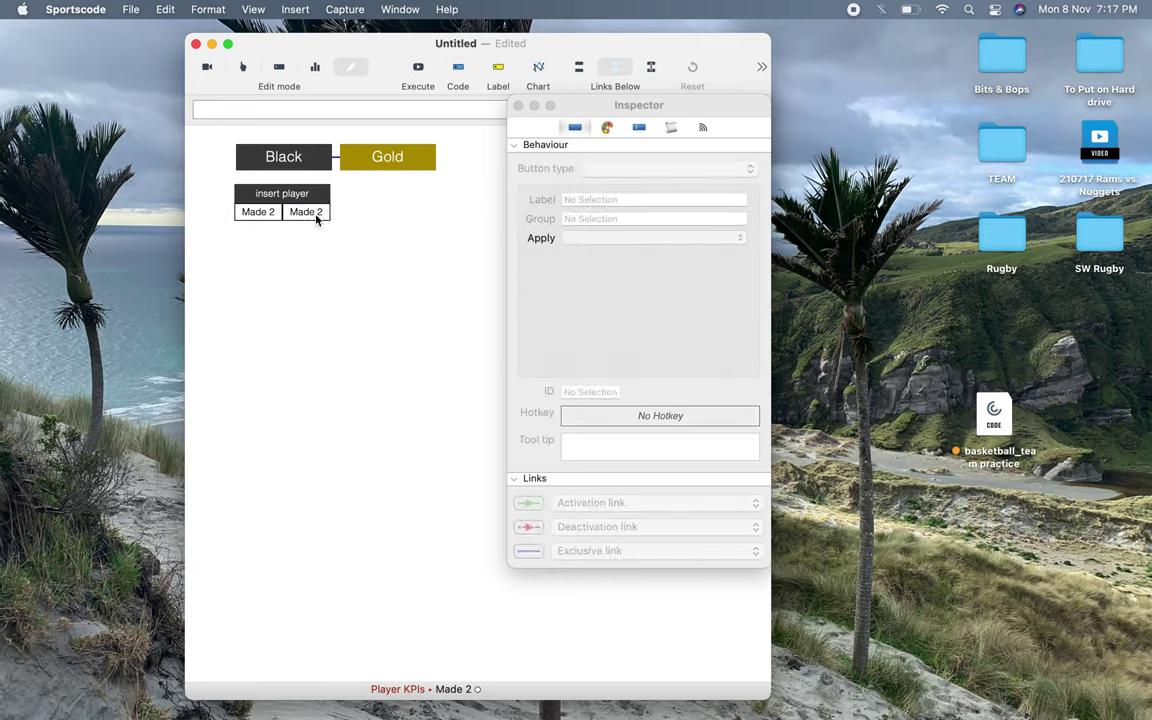
Step: Set the width of the duplicated Made 2 label to 61 to match the edge of insert player
{"action": "left_click", "coordinate": [318, 216]}
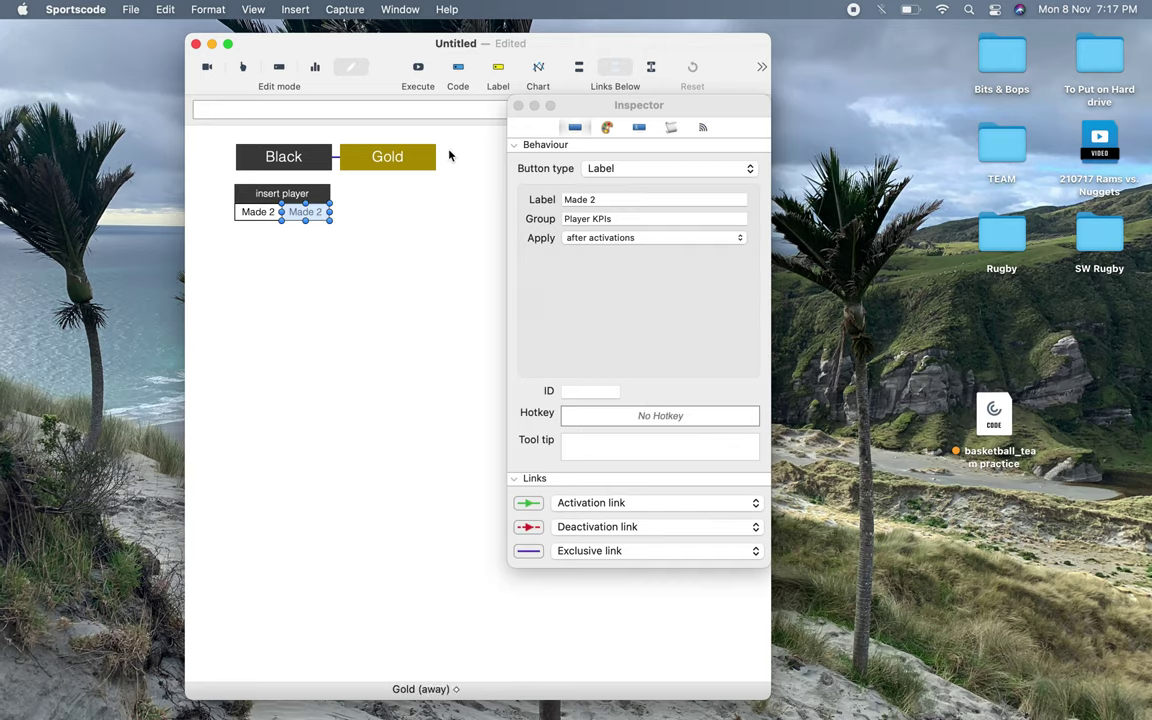
{"action": "left_click", "coordinate": [614, 136]}
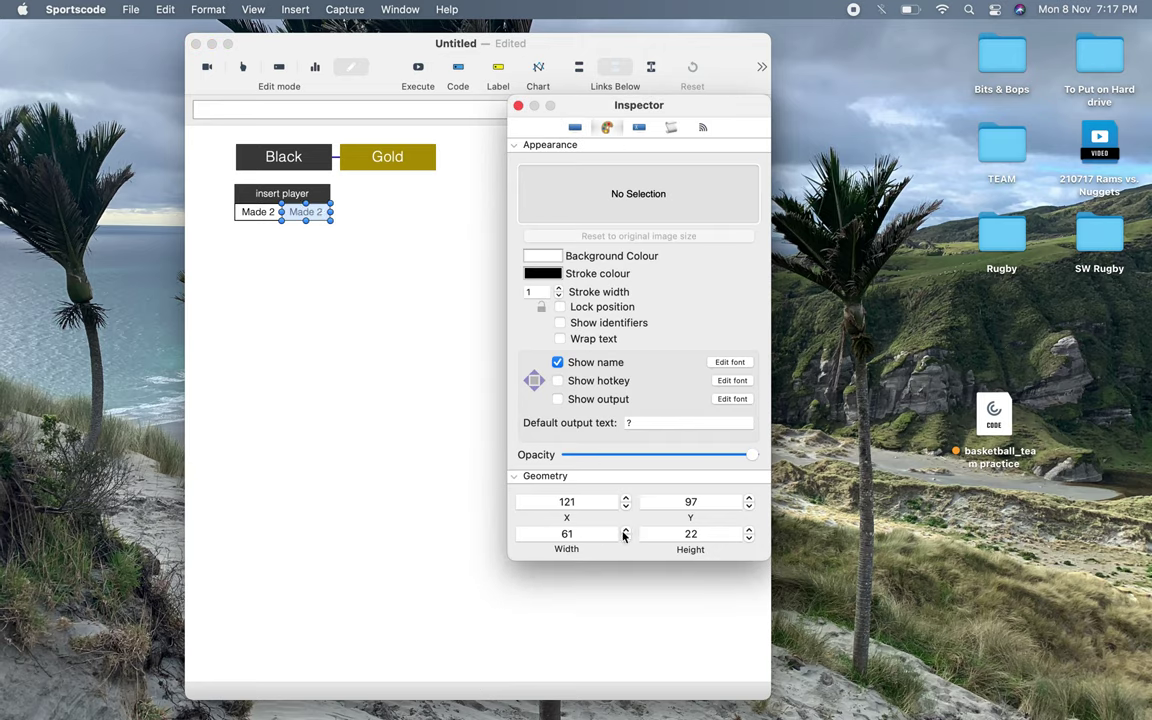
{"action": "left_click", "coordinate": [408, 255]}
Step: Rename the duplicated label as Made 3 and close the inspector
{"action": "left_click", "coordinate": [306, 212]}
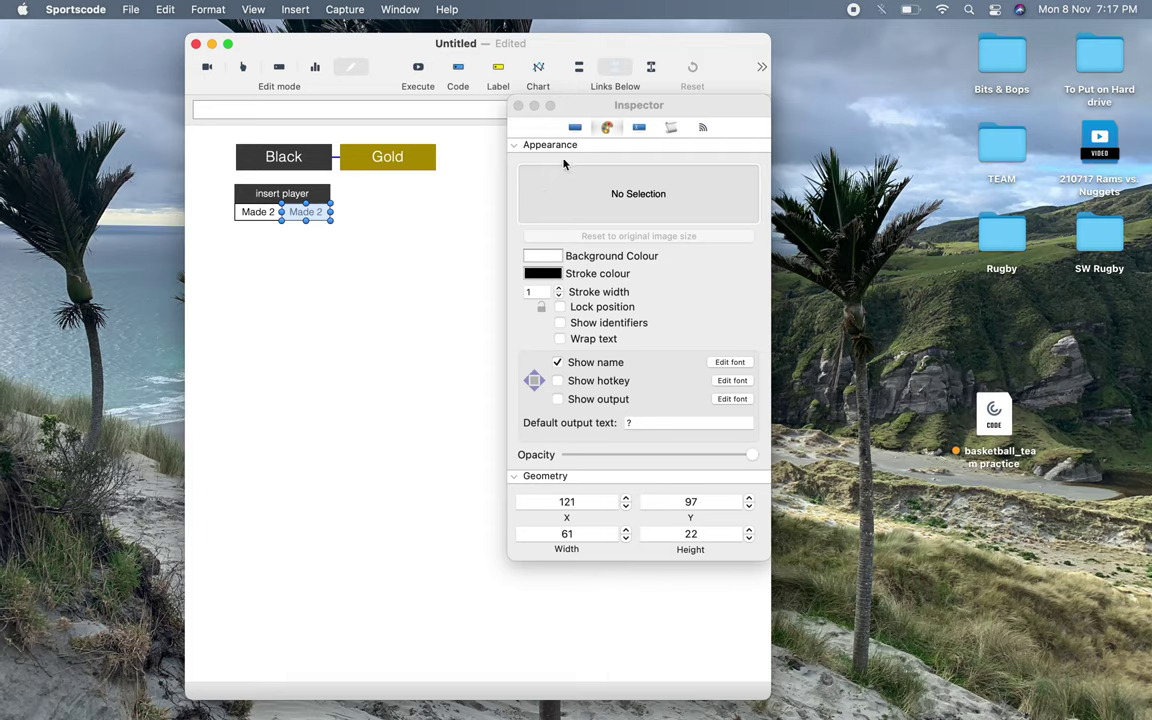
{"action": "left_click", "coordinate": [575, 127]}
{"action": "left_click", "coordinate": [613, 203]}
{"action": "key", "text": "BackSpace"}
{"action": "type", "text": "3"}
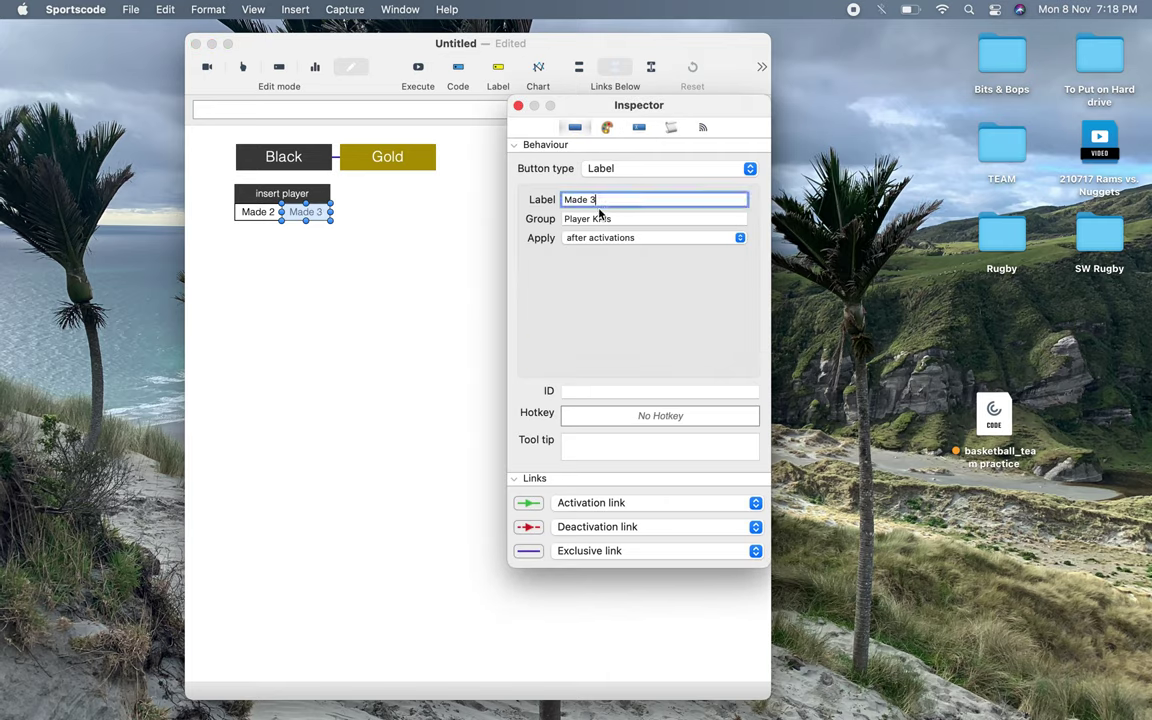
{"action": "left_click", "coordinate": [517, 105]}
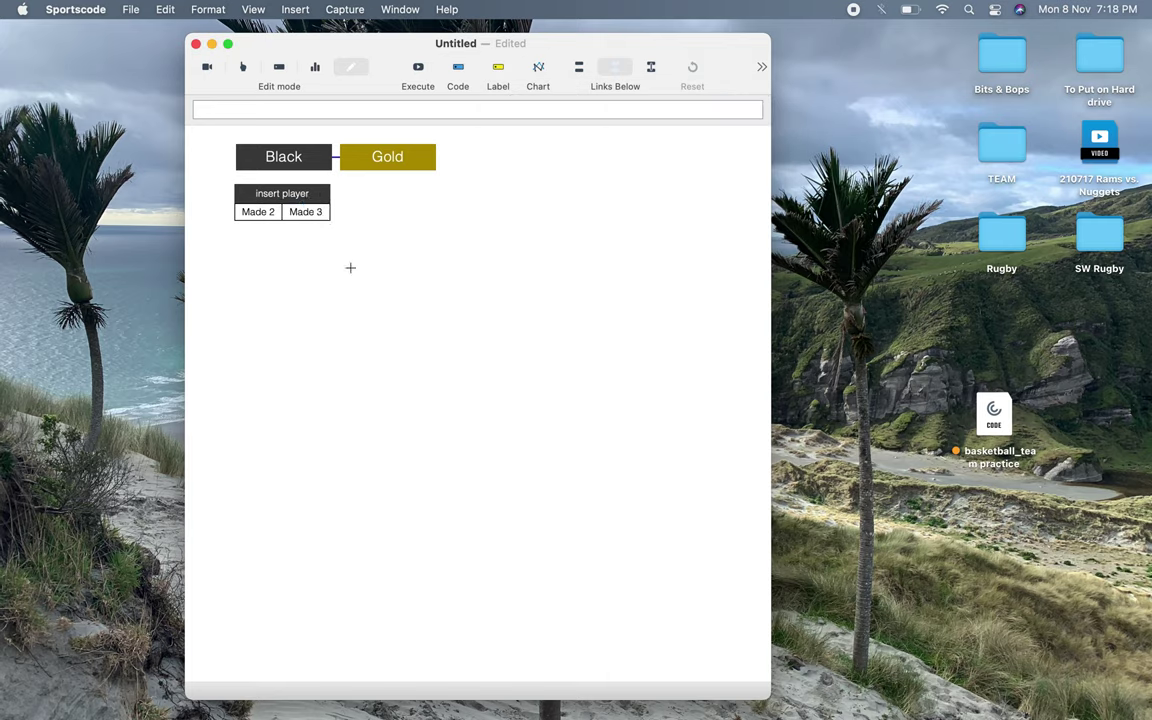
Step: Duplicate the Made 2 and Made 3 labels directly below themselves and rename the Made 2 copy as Missed 2
{"action": "left_click_drag", "start_coordinate": [259, 216], "coordinate": [320, 233]}
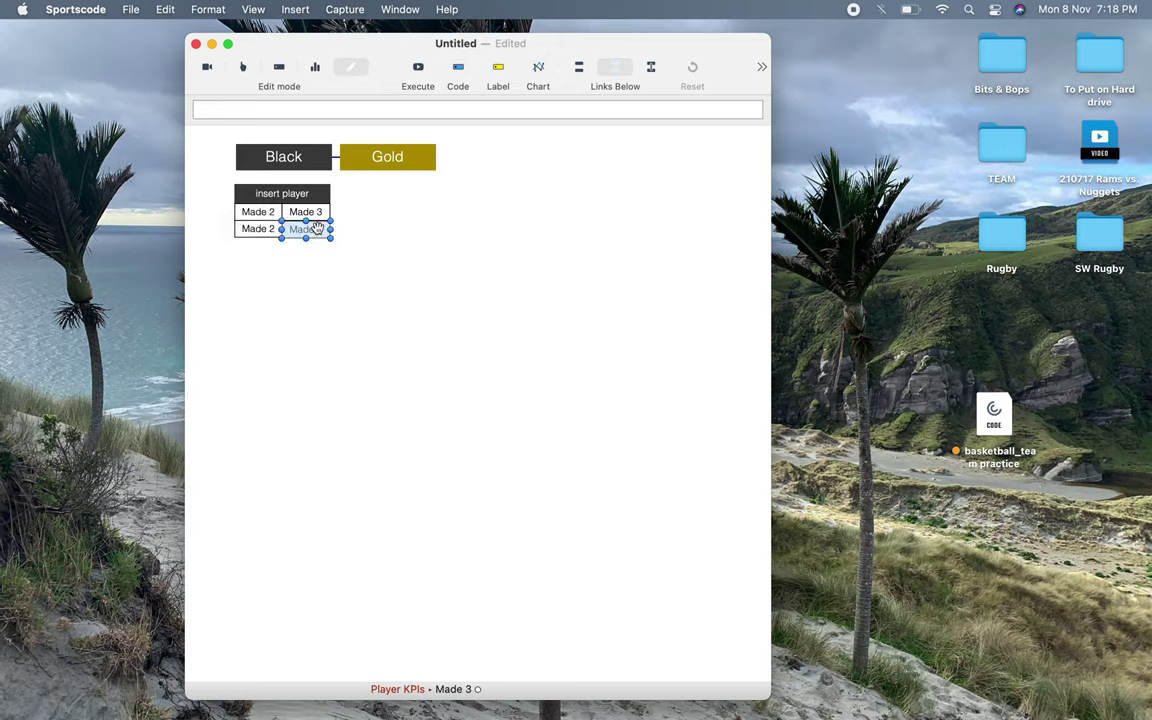
{"action": "double_click", "coordinate": [246, 229]}
{"action": "left_click", "coordinate": [578, 199]}
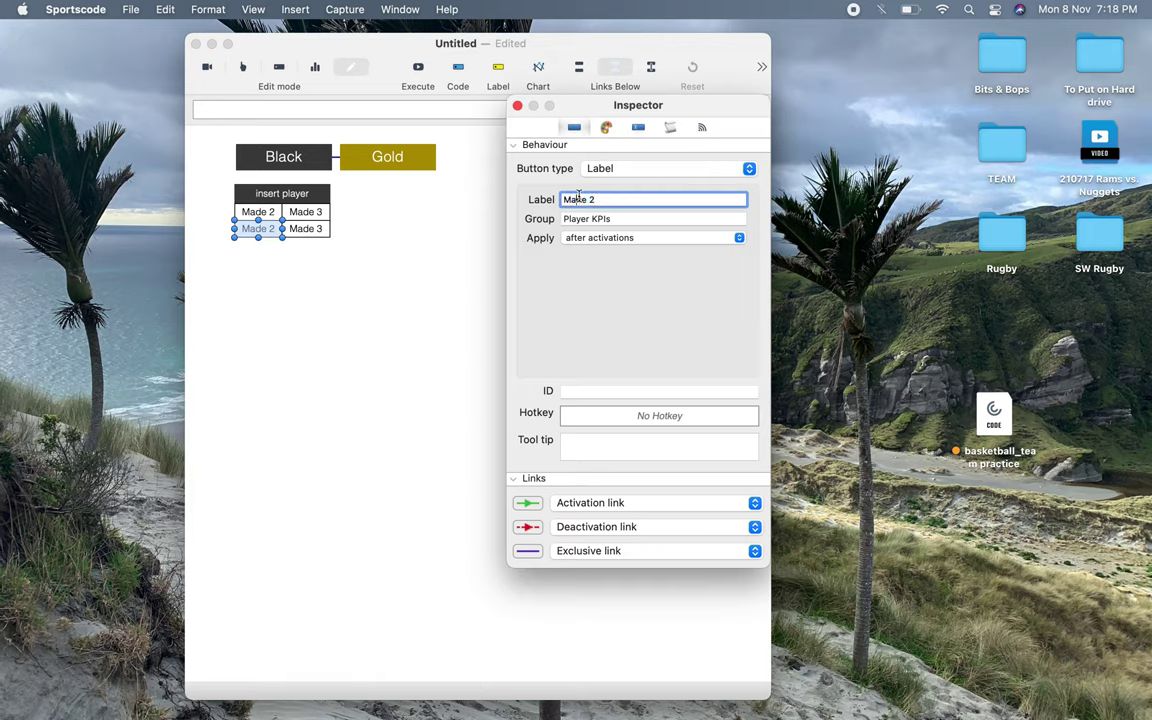
{"action": "double_click", "coordinate": [575, 200]}
{"action": "type", "text": "Missed"}
Step: Rename the Made 3 copy as Missed 3 and close the inspector
{"action": "double_click", "coordinate": [305, 229]}
{"action": "double_click", "coordinate": [570, 199]}
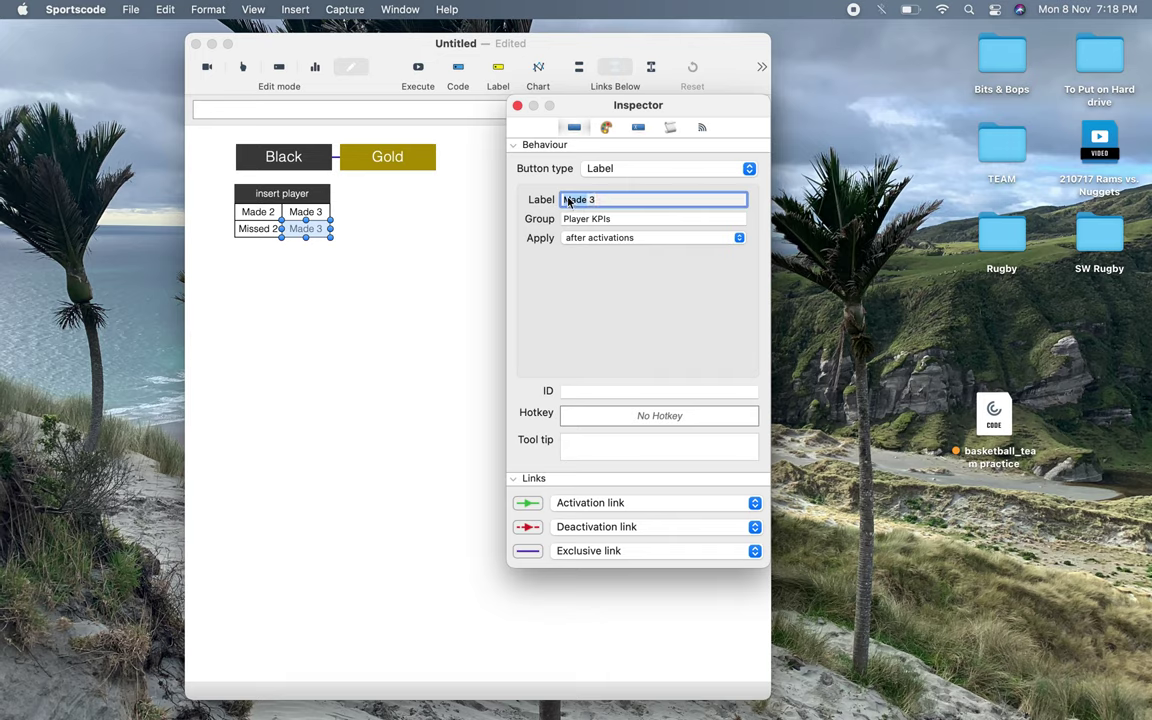
{"action": "type", "text": "Missed"}
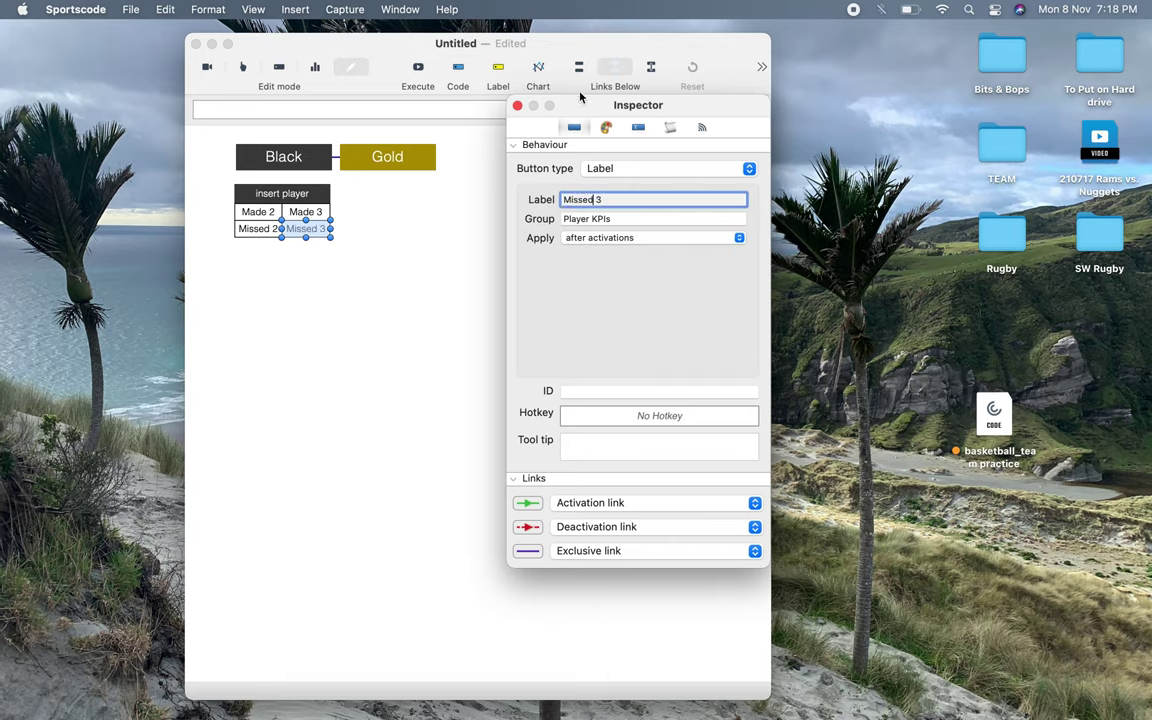
{"action": "left_click", "coordinate": [517, 105]}
{"action": "left_click", "coordinate": [517, 105]}
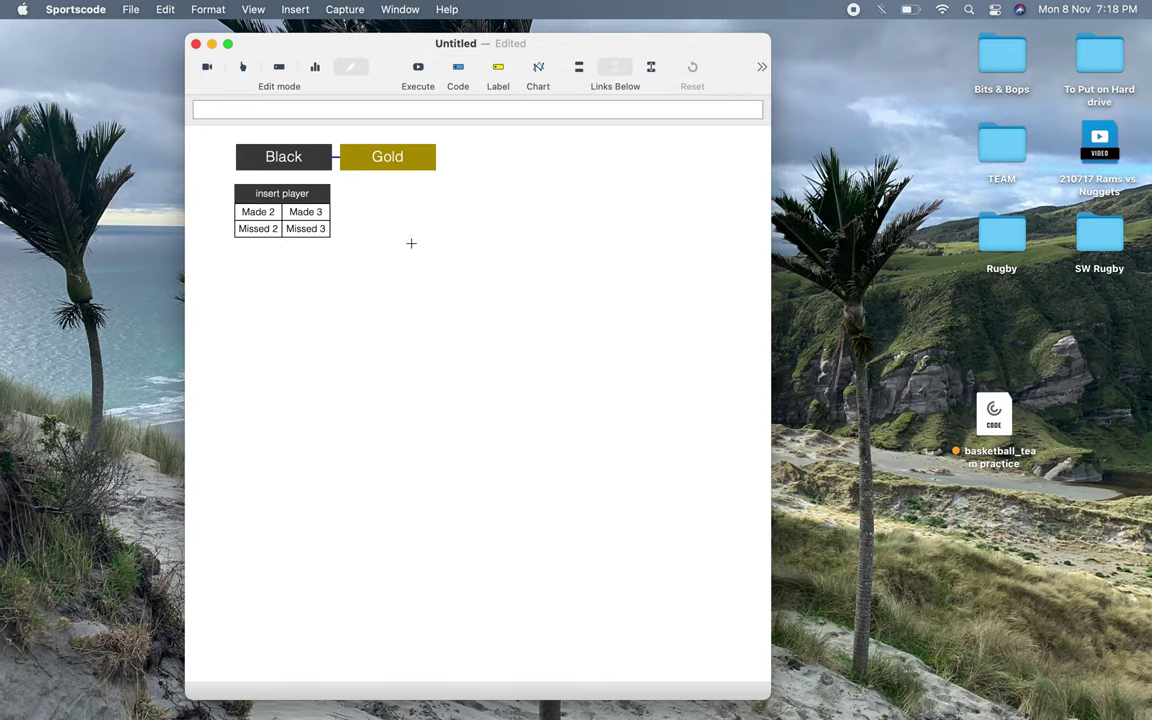
Step: Give Made 2 the script if (button #"home" state = 1, rename "Made 2", rename "") and copy the script
{"action": "double_click", "coordinate": [258, 212]}
{"action": "left_click", "coordinate": [637, 127]}
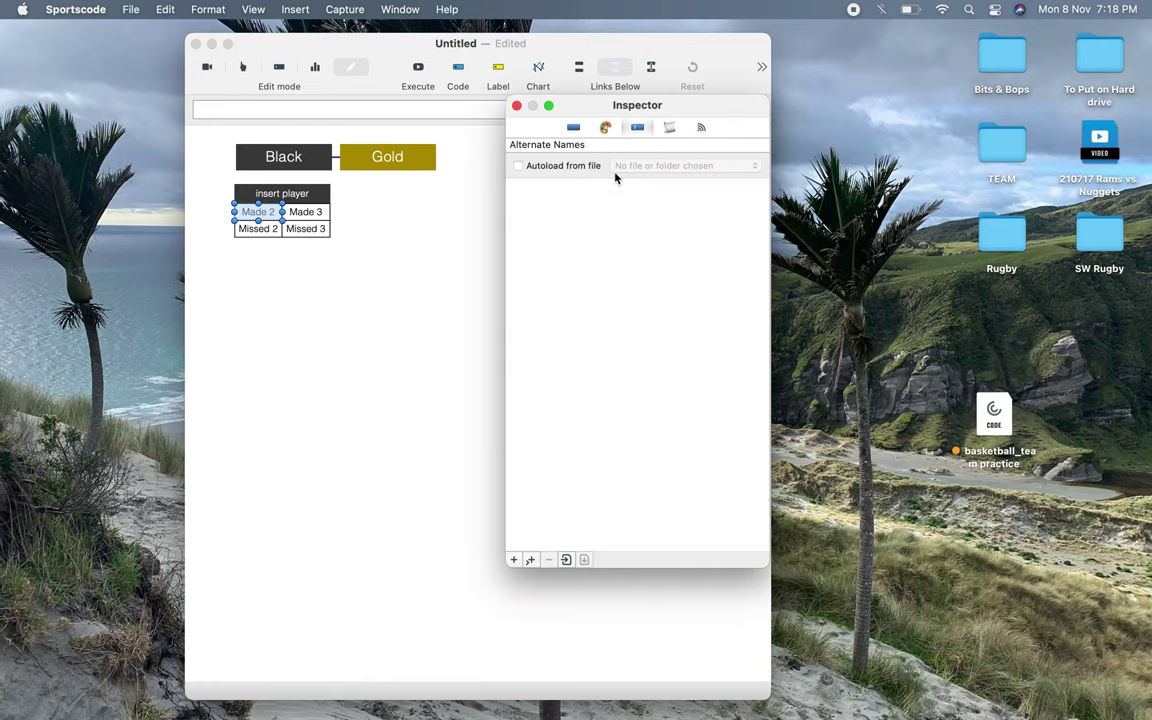
{"action": "left_click", "coordinate": [669, 128]}
{"action": "type", "text": "if"}
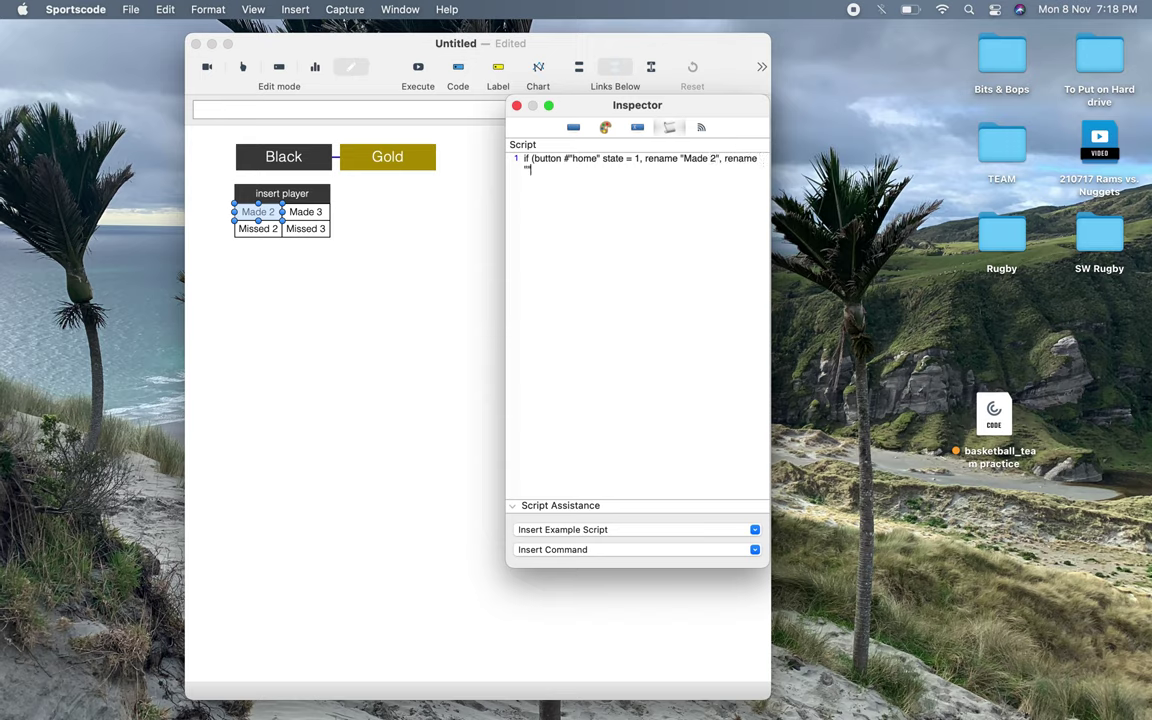
{"action": "key", "text": "super+a"}
{"action": "key", "text": "super+c"}
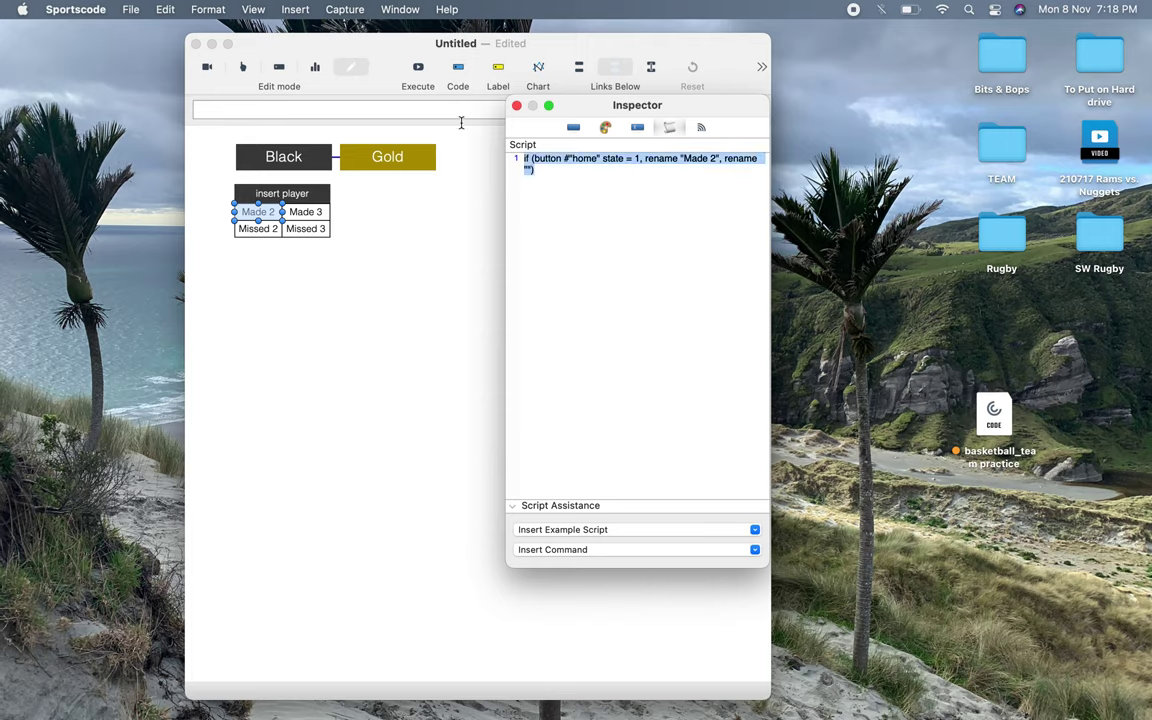
Step: Paste the copied script into the Made 3 label and change its rename text to "Made 3"
{"action": "left_click", "coordinate": [299, 213]}
{"action": "left_click", "coordinate": [490, 209]}
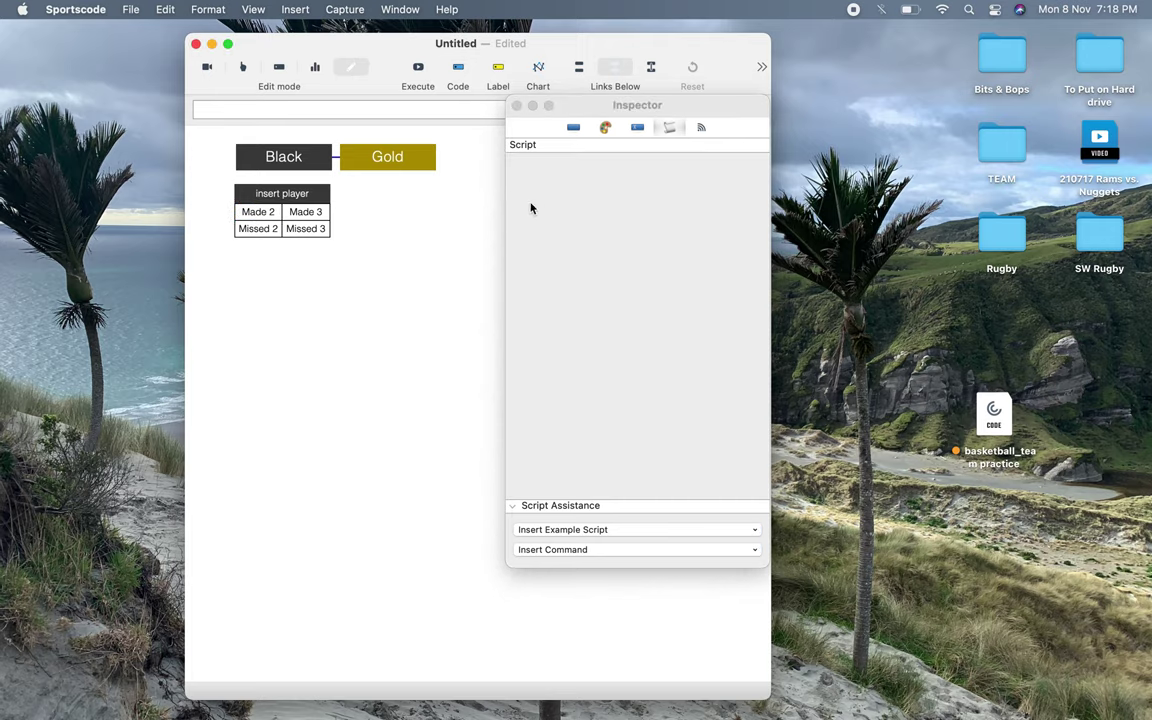
{"action": "left_click", "coordinate": [530, 208]}
{"action": "left_click", "coordinate": [297, 214]}
{"action": "left_click", "coordinate": [548, 208]}
{"action": "key", "text": "super+v"}
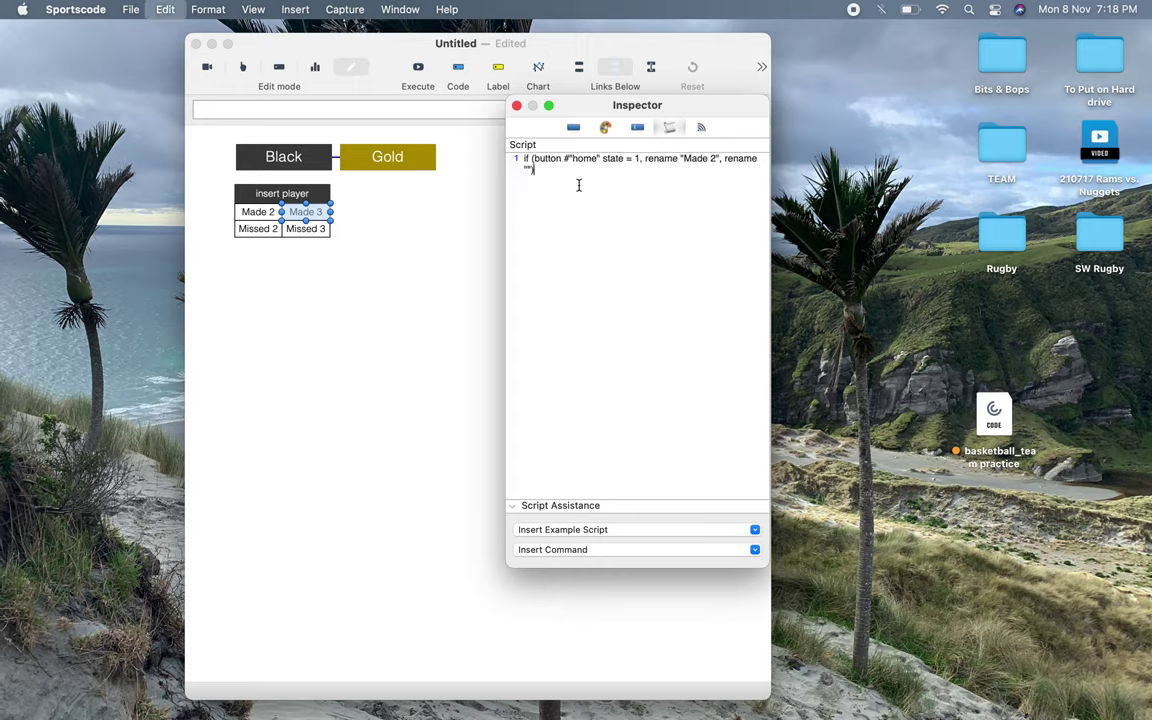
{"action": "left_click", "coordinate": [715, 158]}
{"action": "key", "text": "BackSpace"}
{"action": "type", "text": "3"}
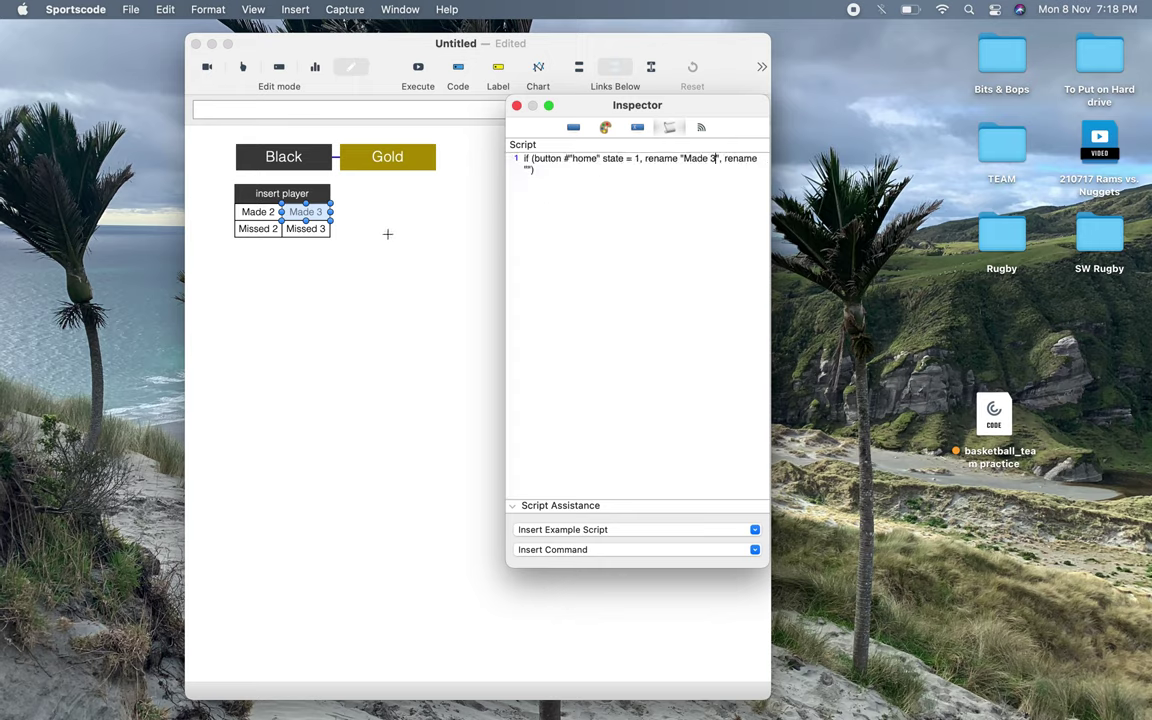
Step: Paste the copied script into the Missed 2 label and change its rename text to "Missed 2"
{"action": "left_click", "coordinate": [275, 230]}
{"action": "left_click", "coordinate": [652, 220]}
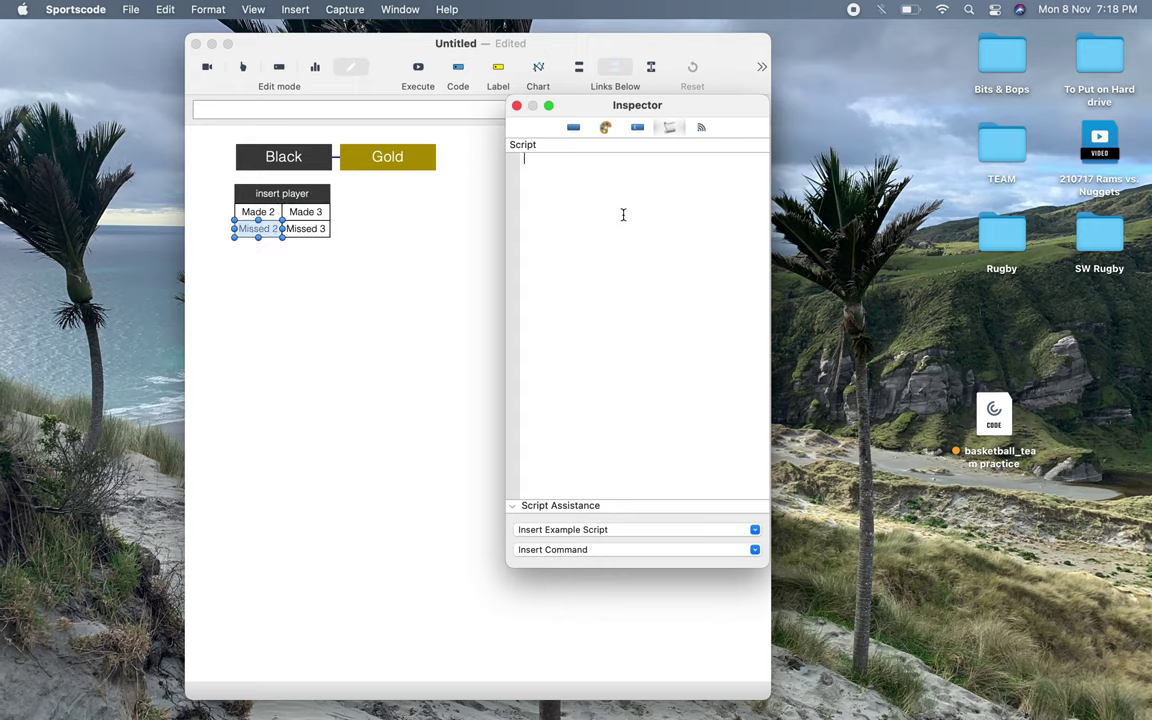
{"action": "key", "text": "super+v"}
{"action": "double_click", "coordinate": [695, 158]}
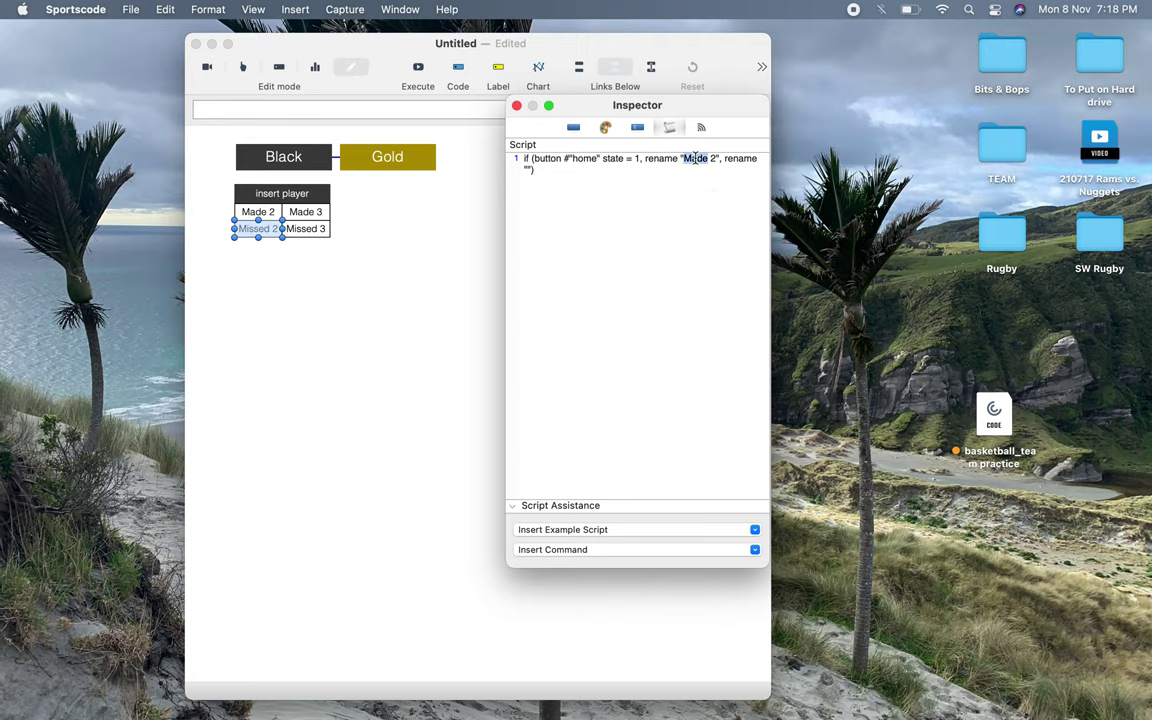
{"action": "type", "text": "Missed"}
Step: Paste the copied script into the Missed 3 label, change its rename text to "Missed 3", and close the inspector
{"action": "left_click", "coordinate": [313, 236]}
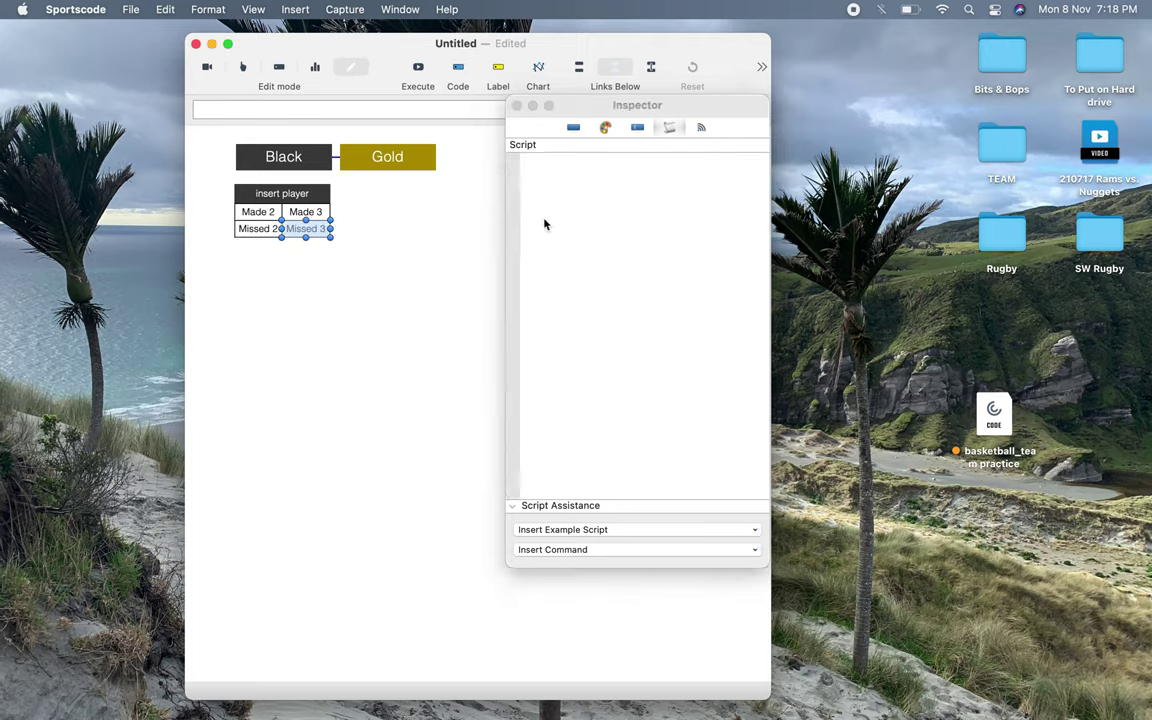
{"action": "left_click", "coordinate": [581, 188]}
{"action": "key", "text": "super+v"}
{"action": "double_click", "coordinate": [687, 158]}
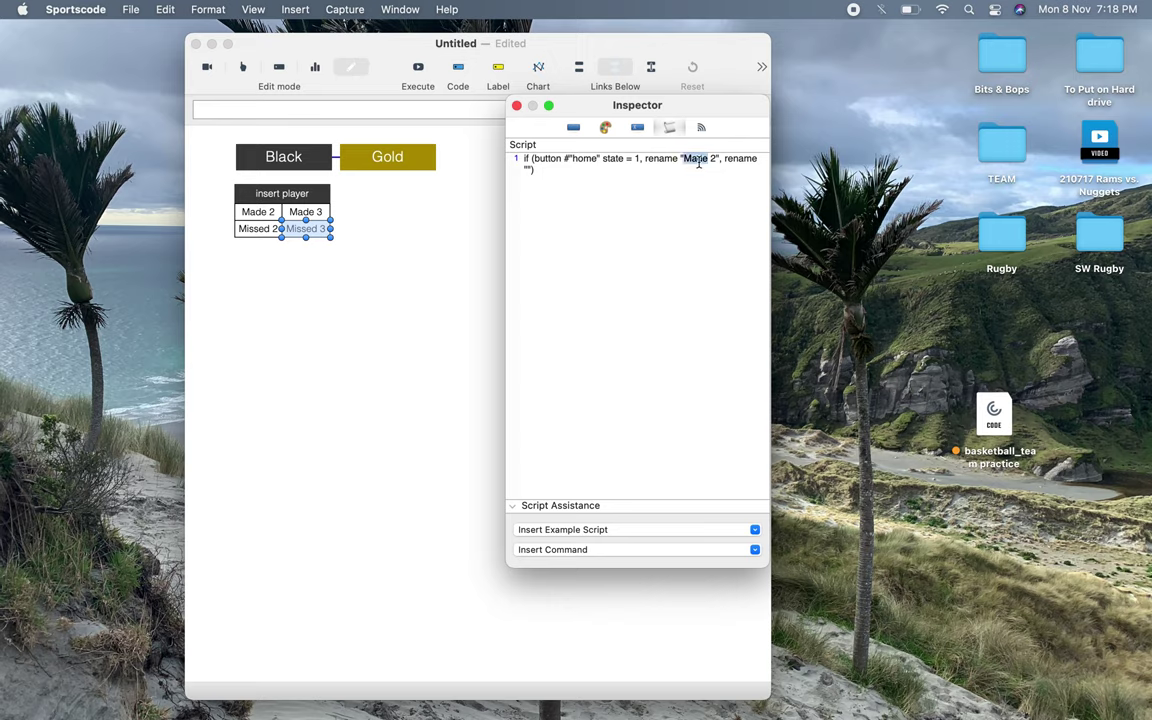
{"action": "type", "text": "Missed"}
{"action": "double_click", "coordinate": [719, 158]}
{"action": "type", "text": "3"}
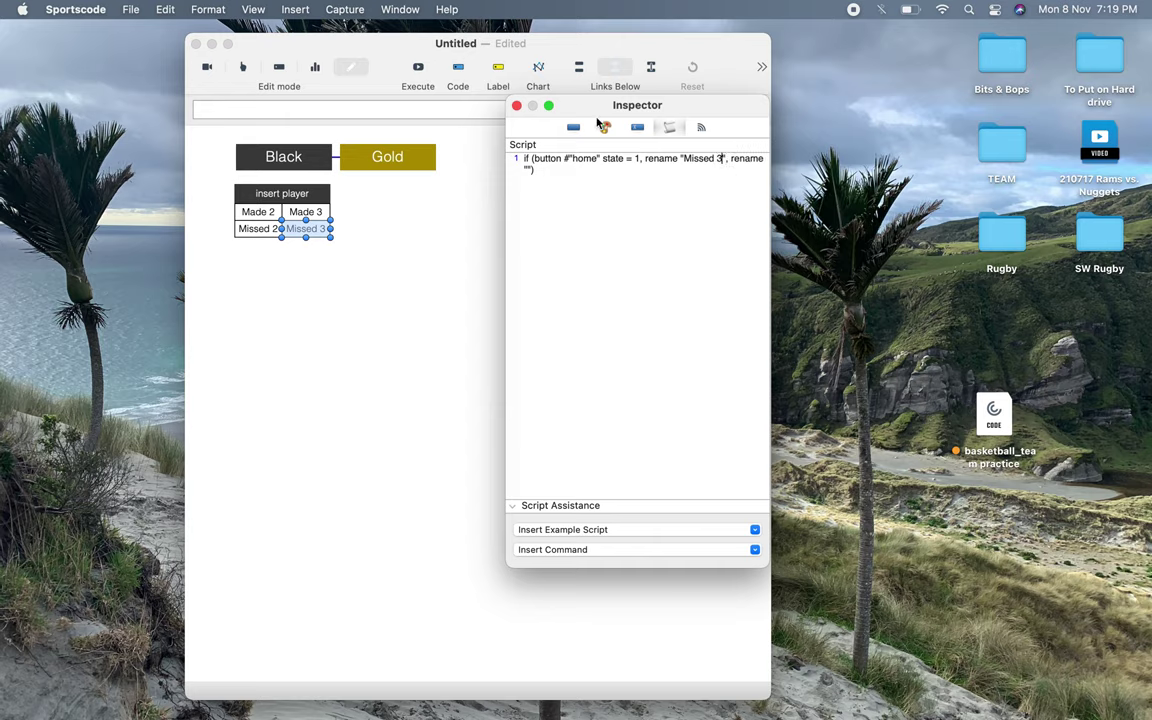
{"action": "left_click", "coordinate": [516, 105]}
Step: Test the four label scripts in code mode by alternating the Black and Gold team buttons, and return to edit mode
{"action": "left_click", "coordinate": [243, 66]}
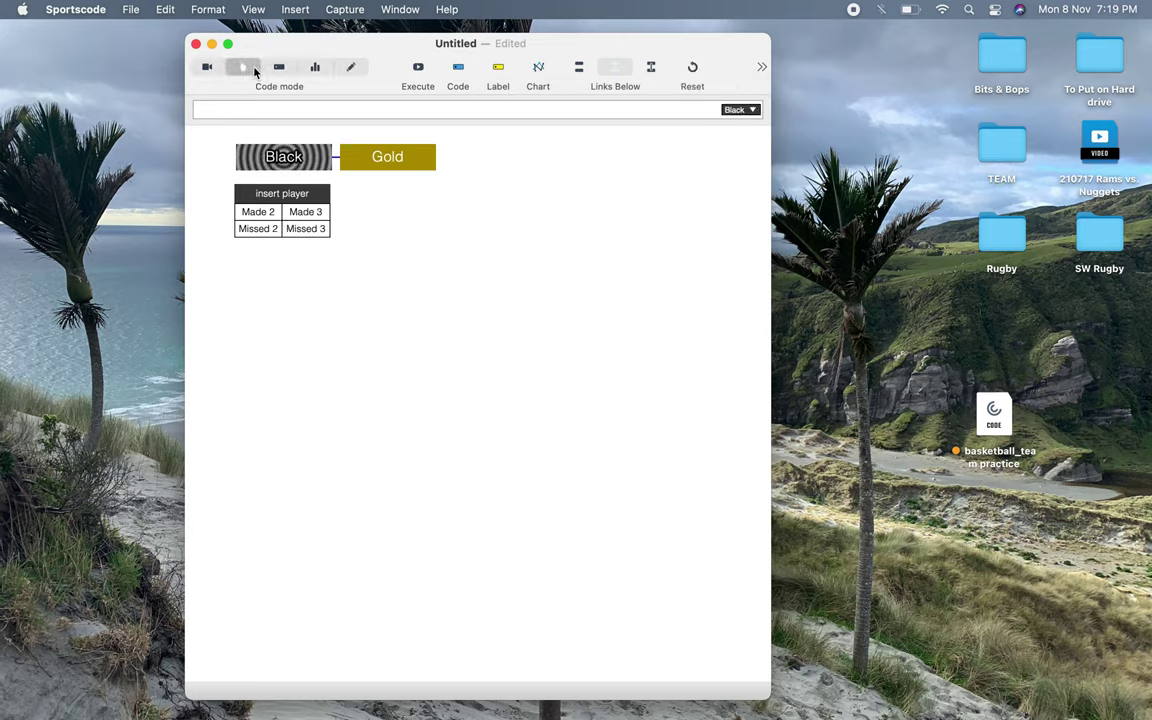
{"action": "left_click", "coordinate": [314, 163]}
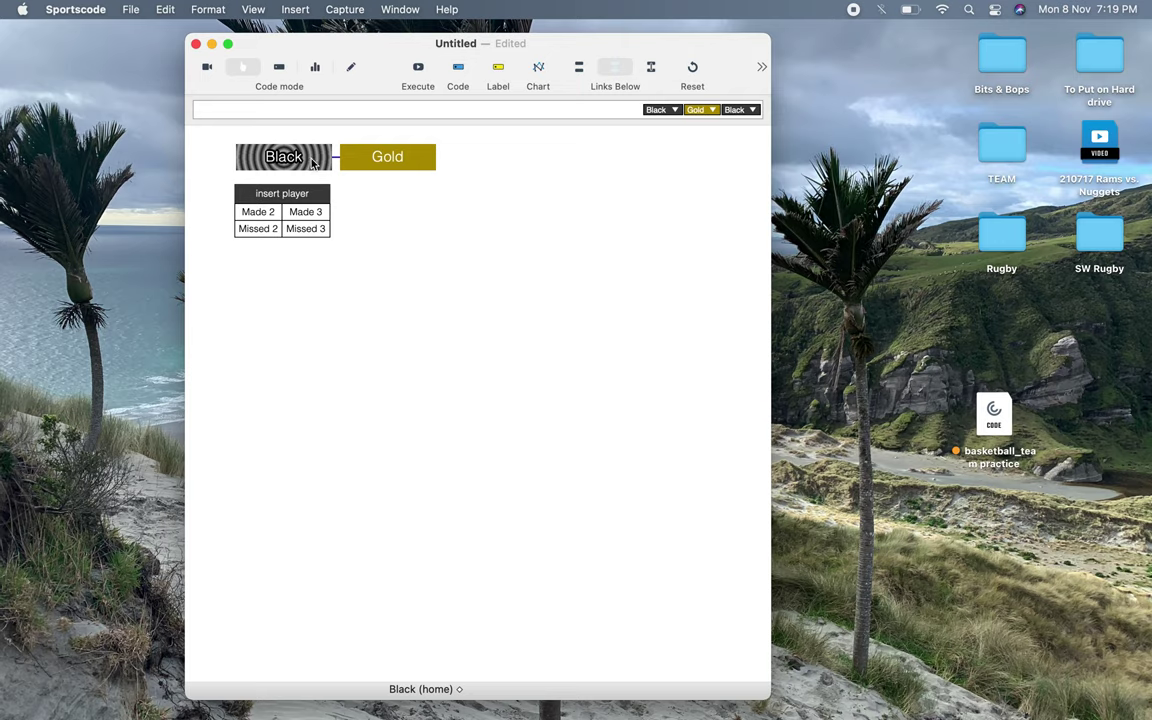
{"action": "left_click", "coordinate": [278, 216]}
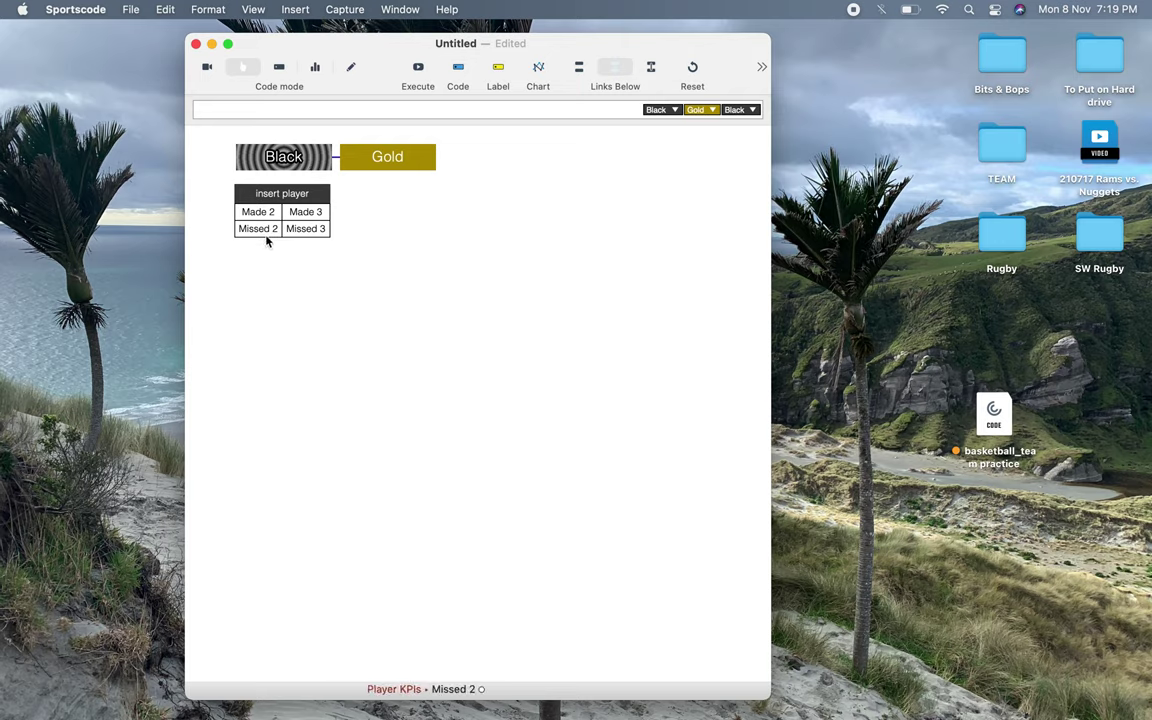
{"action": "key", "text": "g"}
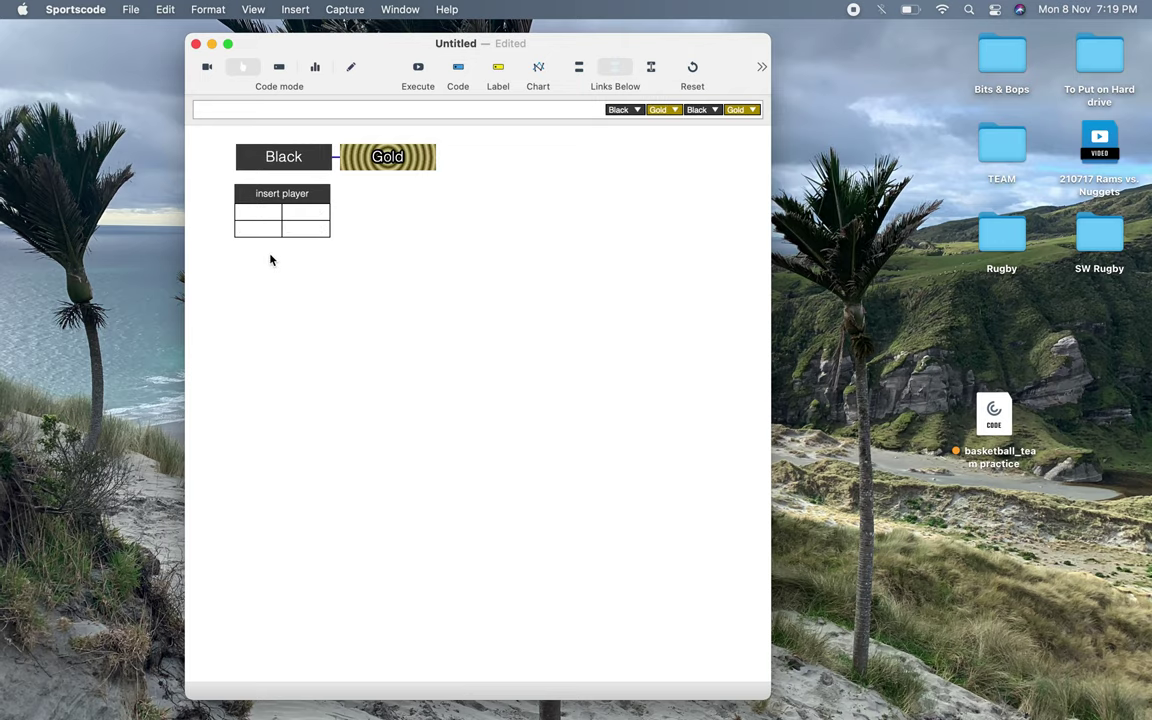
{"action": "key", "text": "b"}
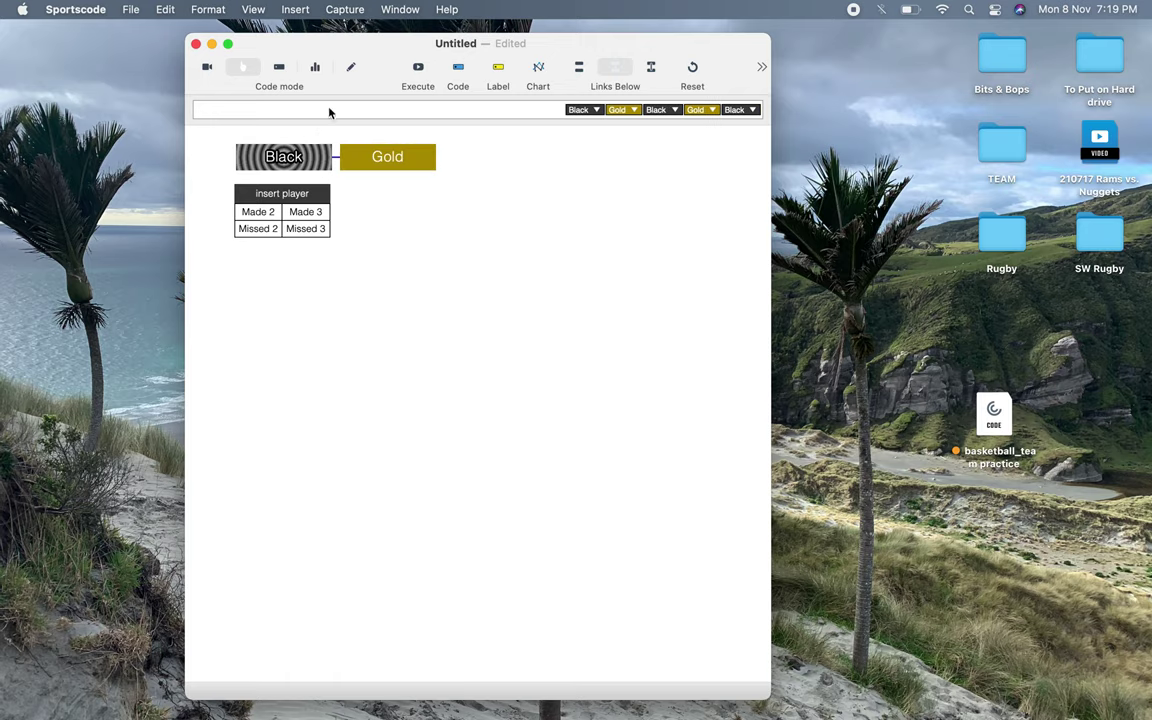
{"action": "key", "text": "g"}
{"action": "key", "text": "b"}
{"action": "key", "text": "g"}
{"action": "left_click", "coordinate": [353, 71]}
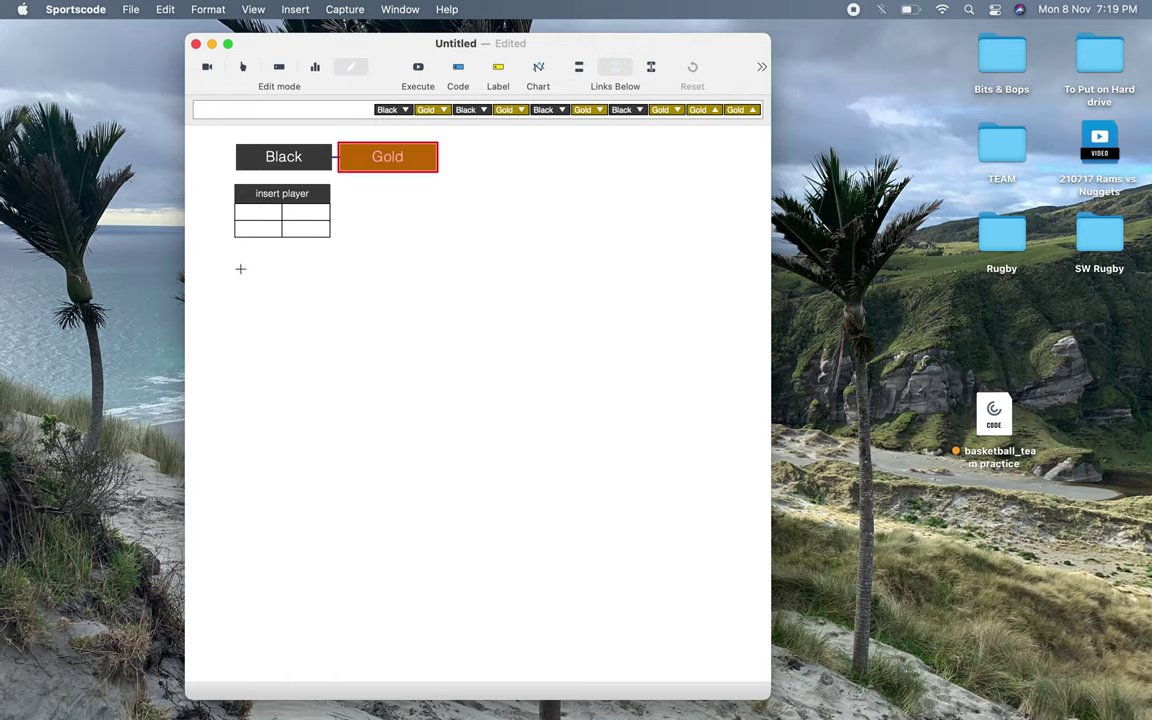
Step: Duplicate the Missed 2 label directly below and widen the copy to match the insert player button
{"action": "left_click_drag", "start_coordinate": [262, 230], "coordinate": [328, 247]}
{"action": "left_click", "coordinate": [265, 288]}
{"action": "left_click", "coordinate": [275, 250]}
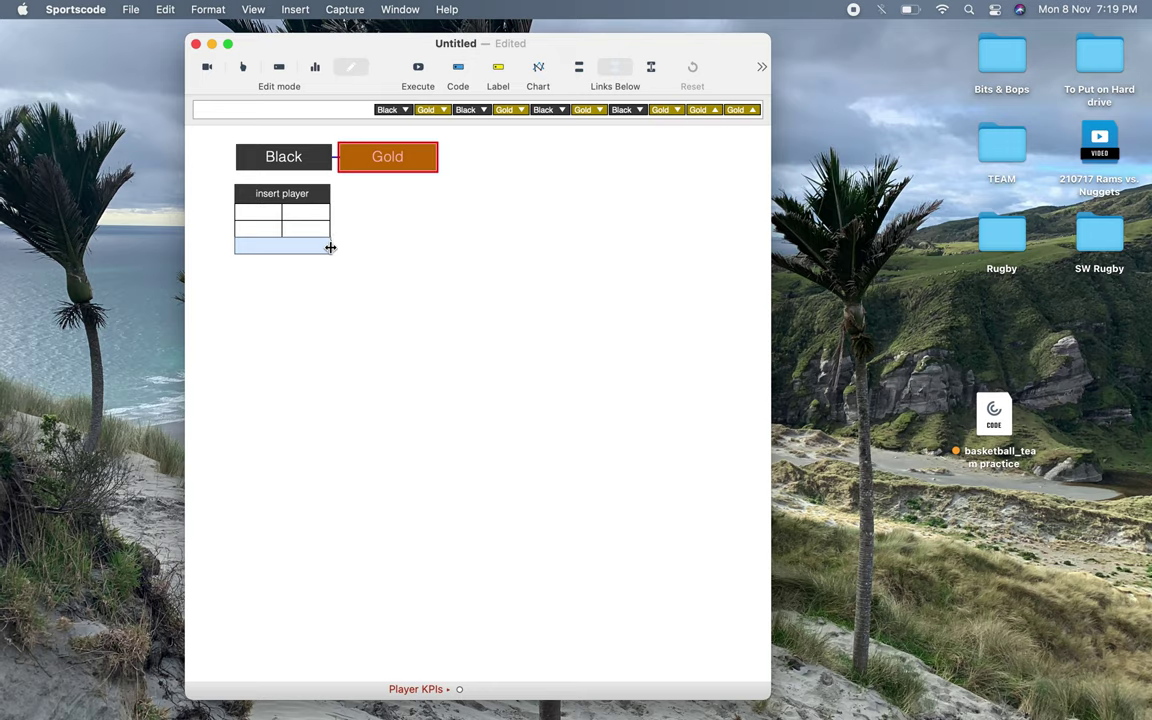
Step: Change the rename text in the wide label's script to "Defensive Rebound"
{"action": "double_click", "coordinate": [298, 247]}
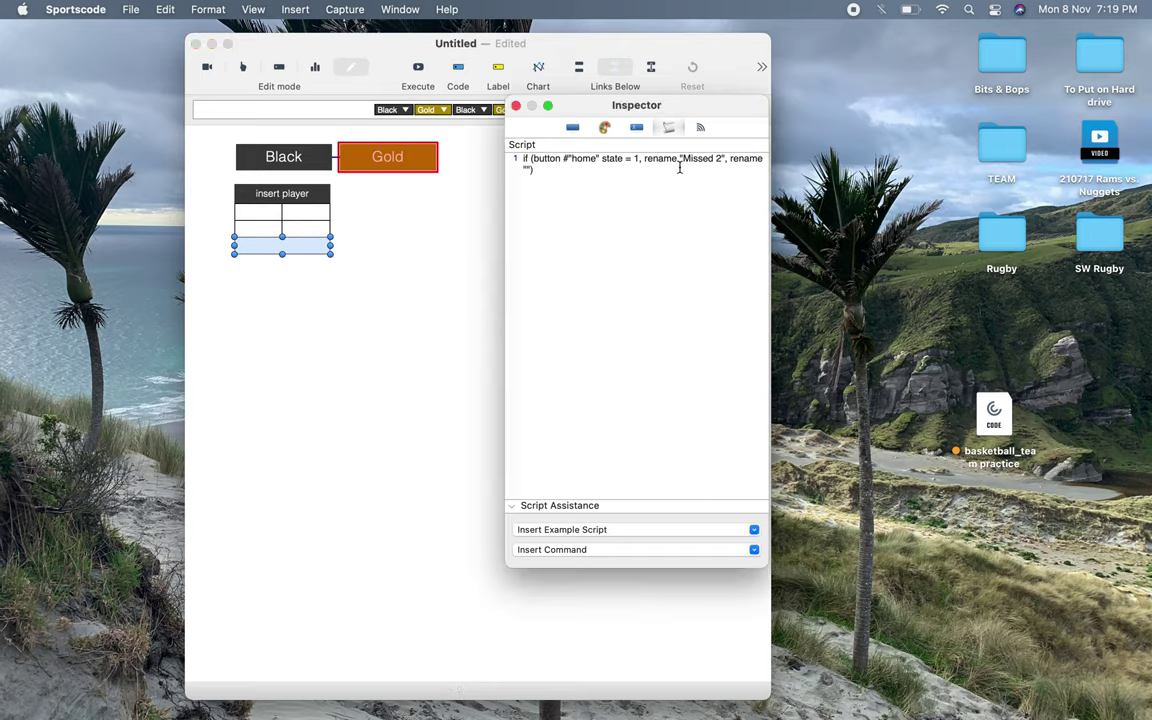
{"action": "double_click", "coordinate": [713, 157]}
{"action": "key", "text": "BackSpace"}
{"action": "key", "text": "Right"}
{"action": "key", "text": "BackSpace"}
{"action": "type", "text": "Defensive "}
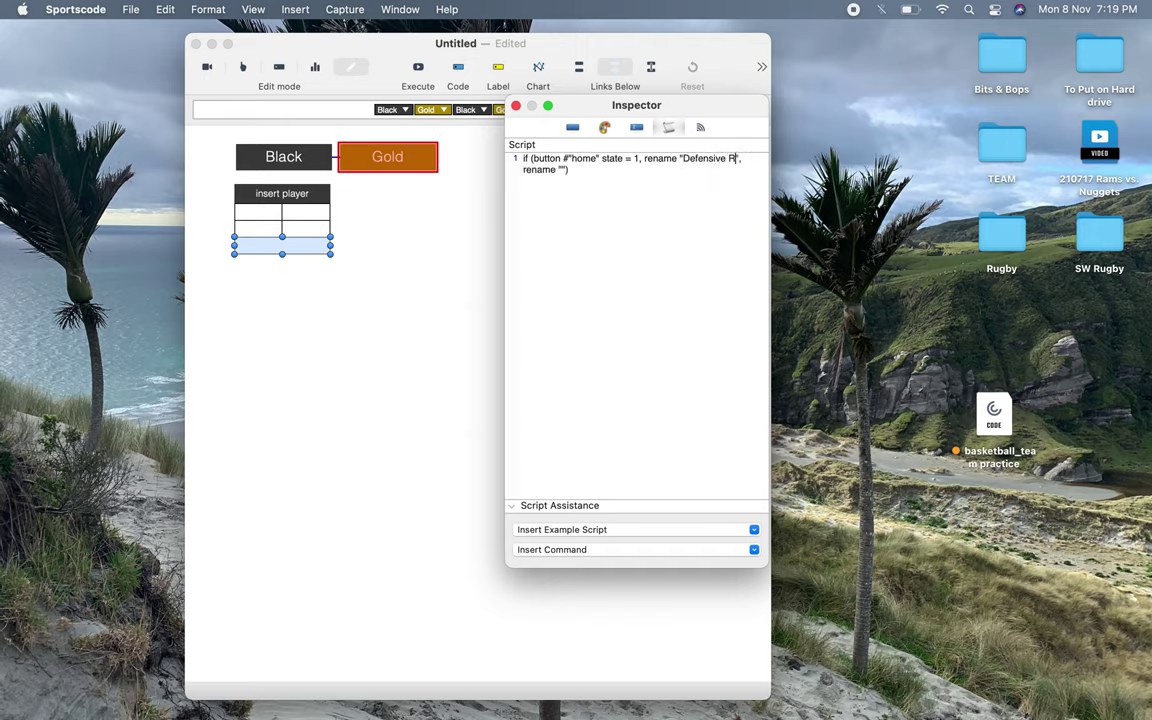
{"action": "type", "text": "Reviybd"}
{"action": "key", "text": "BackSpace"}
{"action": "key", "text": "BackSpace"}
{"action": "key", "text": "BackSpace"}
{"action": "type", "text": "bound"}
Step: Duplicate the script statement on a second line, changing its button reference to "away" and its rename text to "Offensive Rebound"
{"action": "left_click", "coordinate": [634, 169]}
{"action": "left_click_drag", "start_coordinate": [632, 168], "coordinate": [491, 156]}
{"action": "key", "text": "super+c"}
{"action": "key", "text": "Down"}
{"action": "key", "text": "super+v"}
{"action": "double_click", "coordinate": [584, 181]}
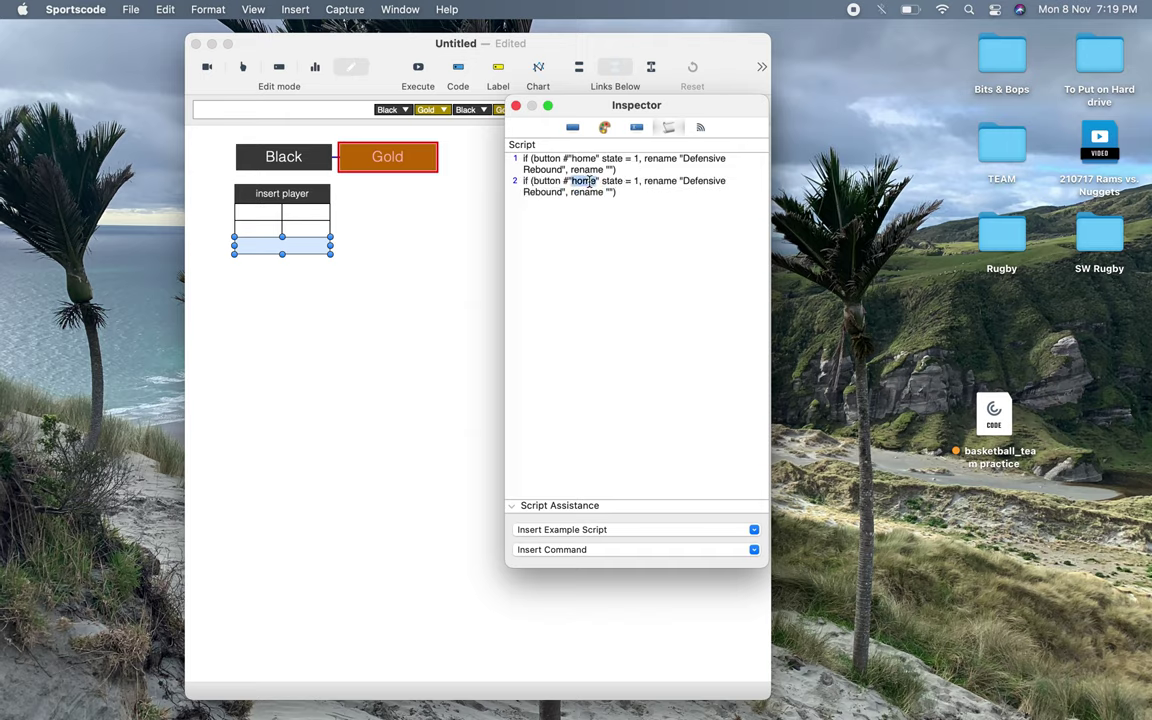
{"action": "type", "text": "away"}
{"action": "double_click", "coordinate": [700, 181]}
{"action": "type", "text": "O"}
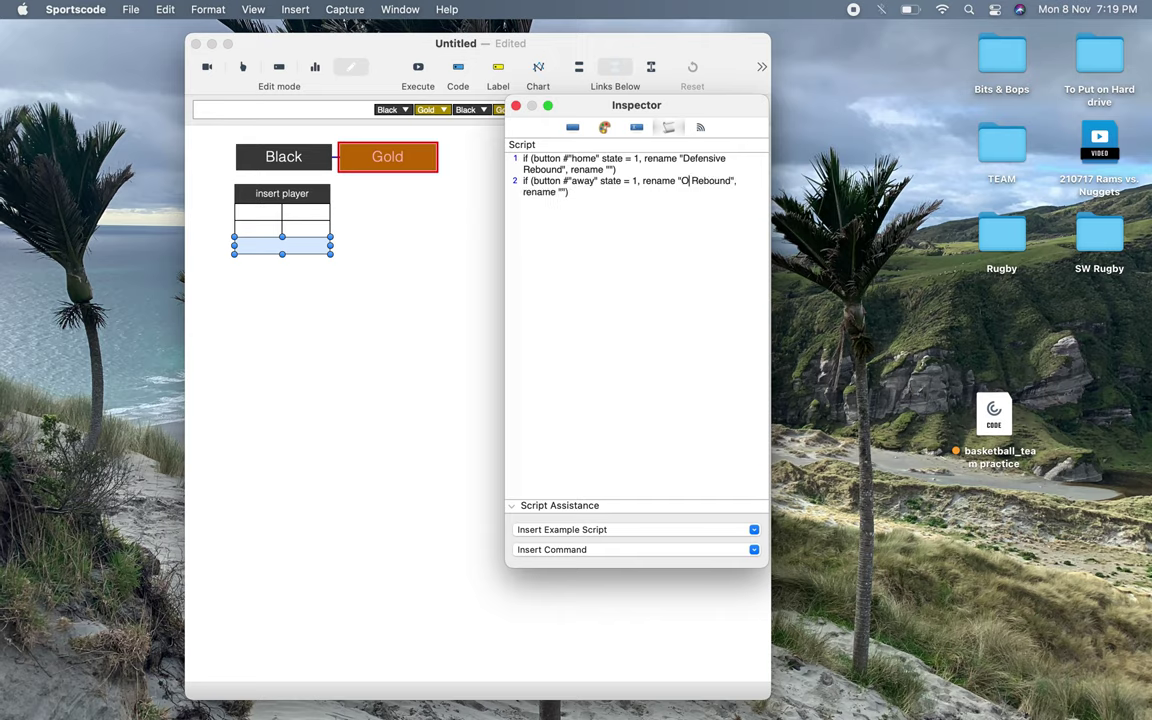
{"action": "type", "text": "ffensive"}
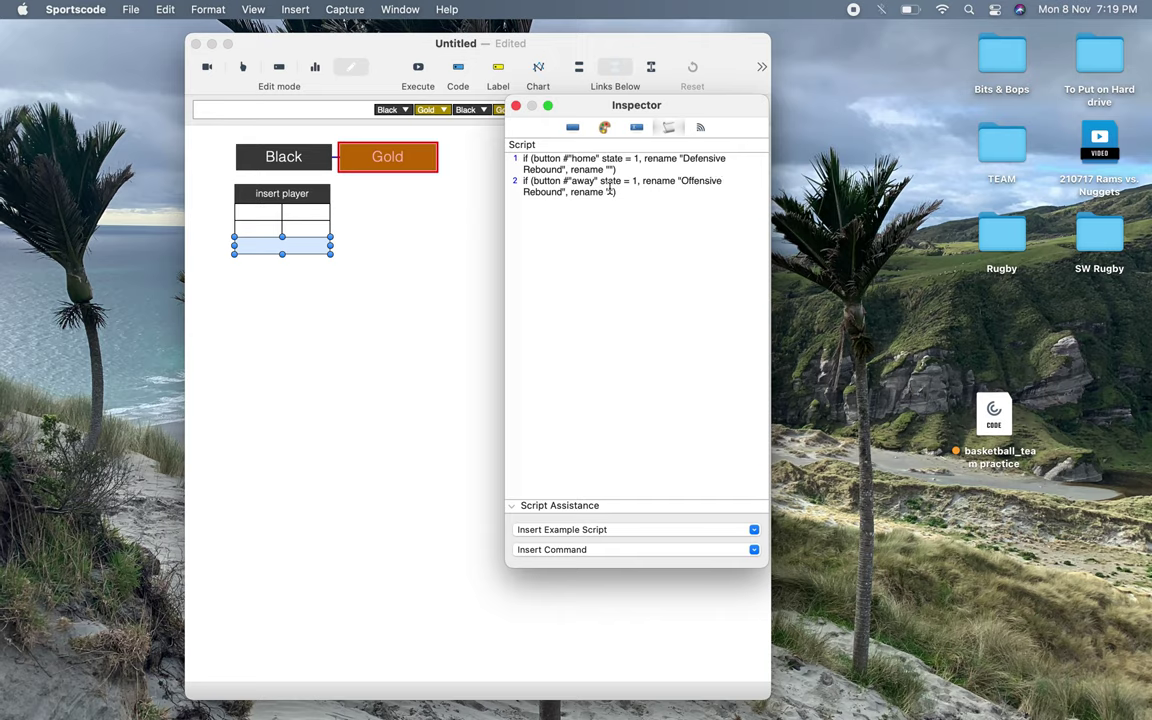
Step: Remove the empty rename clause from the "away" statement and close the inspector
{"action": "left_click_drag", "start_coordinate": [615, 191], "coordinate": [565, 191]}
{"action": "key", "text": "BackSpace"}
{"action": "left_click_drag", "start_coordinate": [615, 169], "coordinate": [574, 170]}
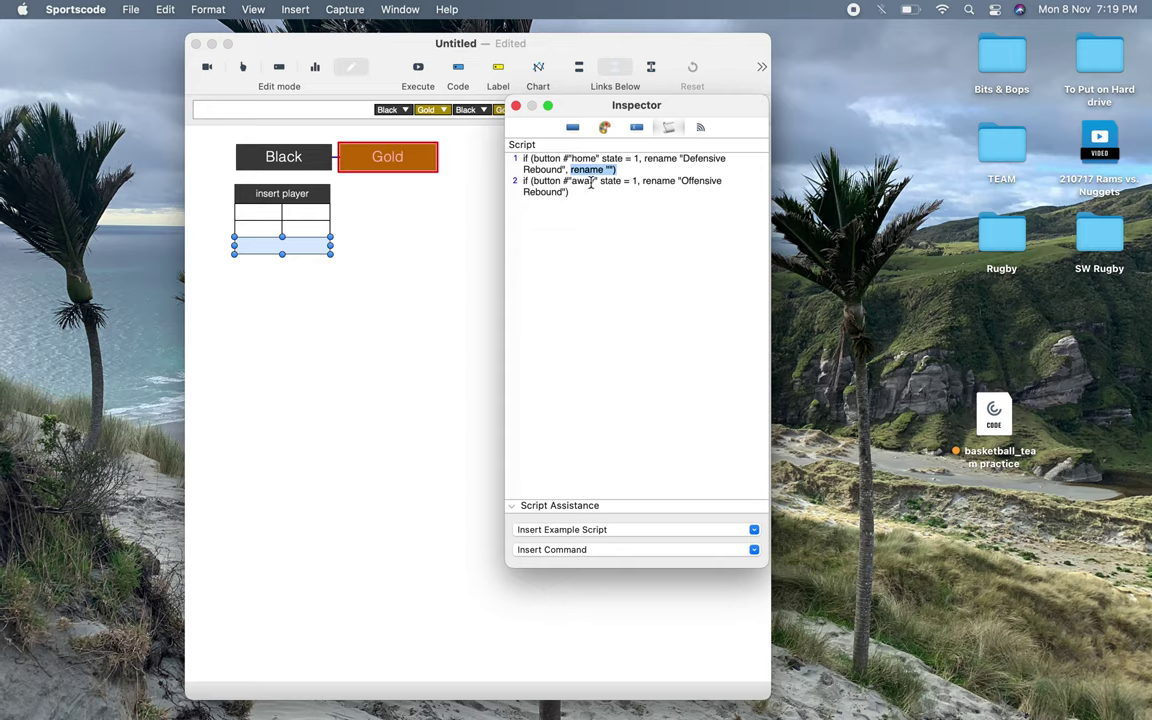
{"action": "left_click", "coordinate": [515, 106]}
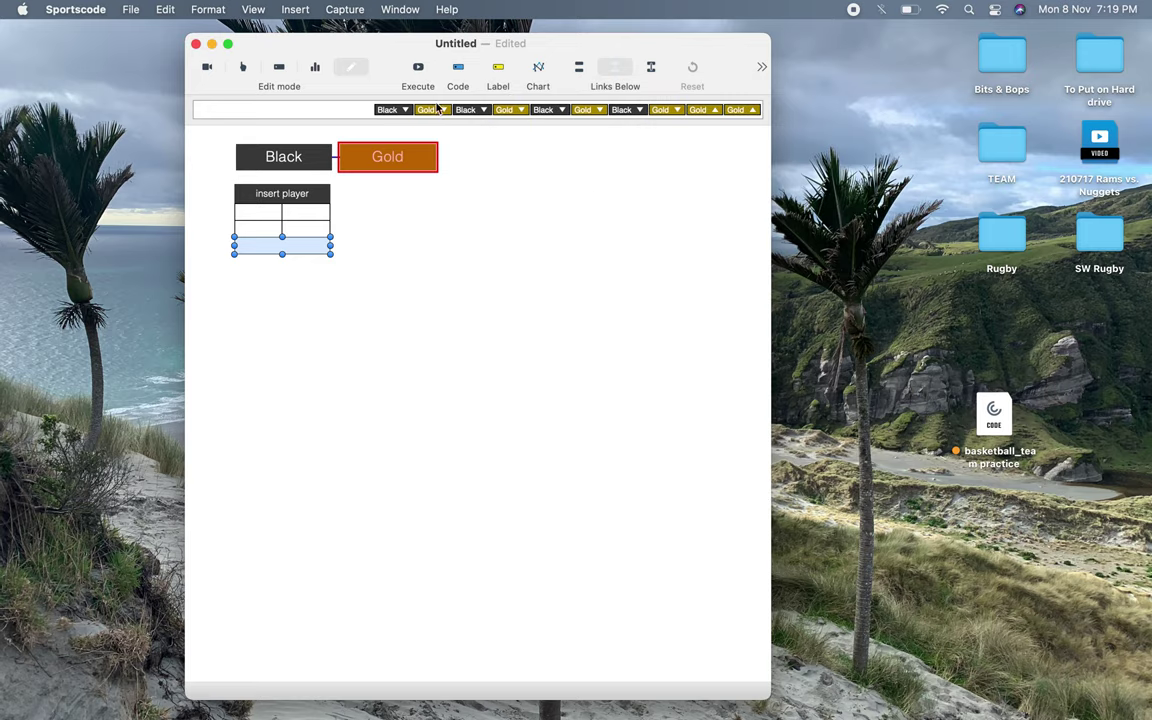
Step: Test the wide rebound label's script in code mode by alternating Gold and Black, and return to edit mode
{"action": "left_click", "coordinate": [240, 67]}
{"action": "key", "text": "g"}
{"action": "key", "text": "b"}
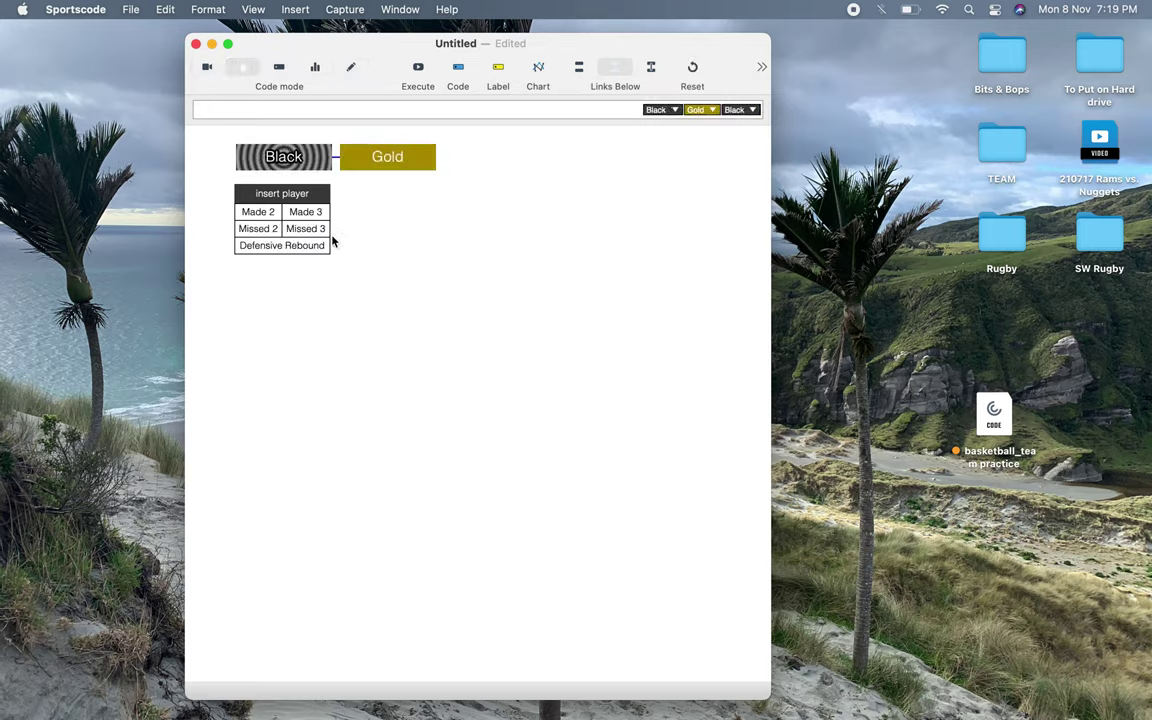
{"action": "key", "text": "g"}
{"action": "key", "text": "b"}
{"action": "key", "text": "g"}
{"action": "left_click", "coordinate": [350, 67]}
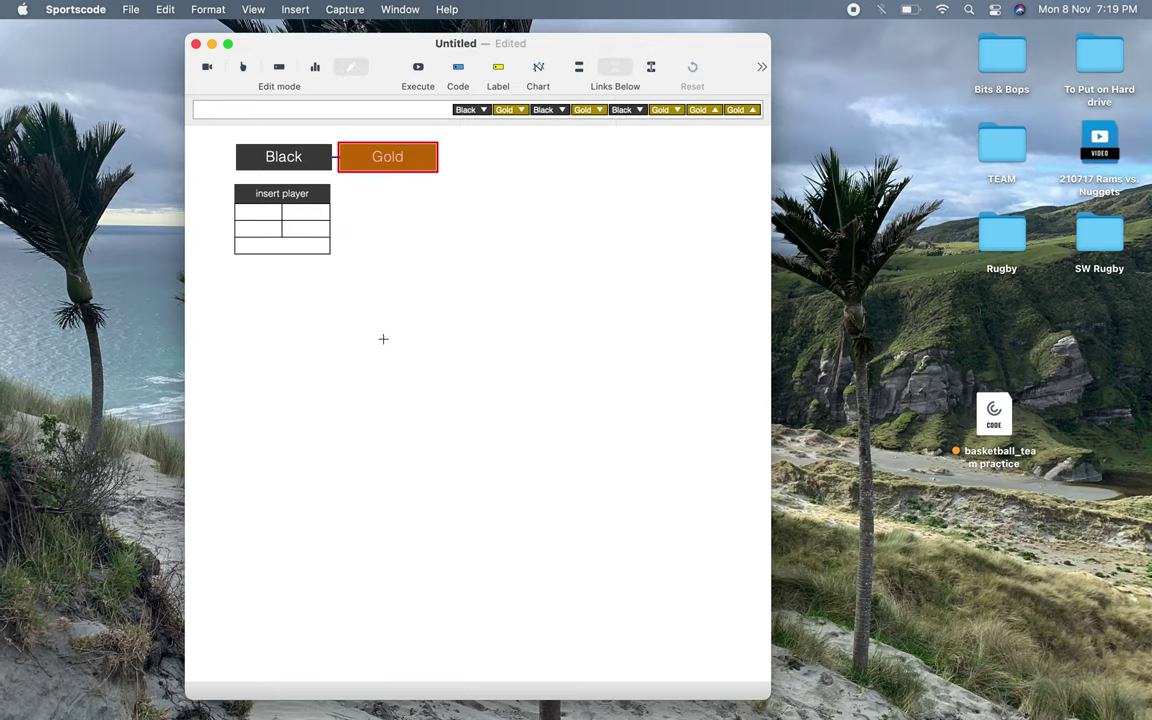
Step: Duplicate the wide rebound label and place the copy below it with a one-row gap
{"action": "left_click_drag", "start_coordinate": [292, 241], "coordinate": [442, 256]}
{"action": "key", "text": "Delete"}
{"action": "left_click_drag", "start_coordinate": [301, 246], "coordinate": [301, 280]}
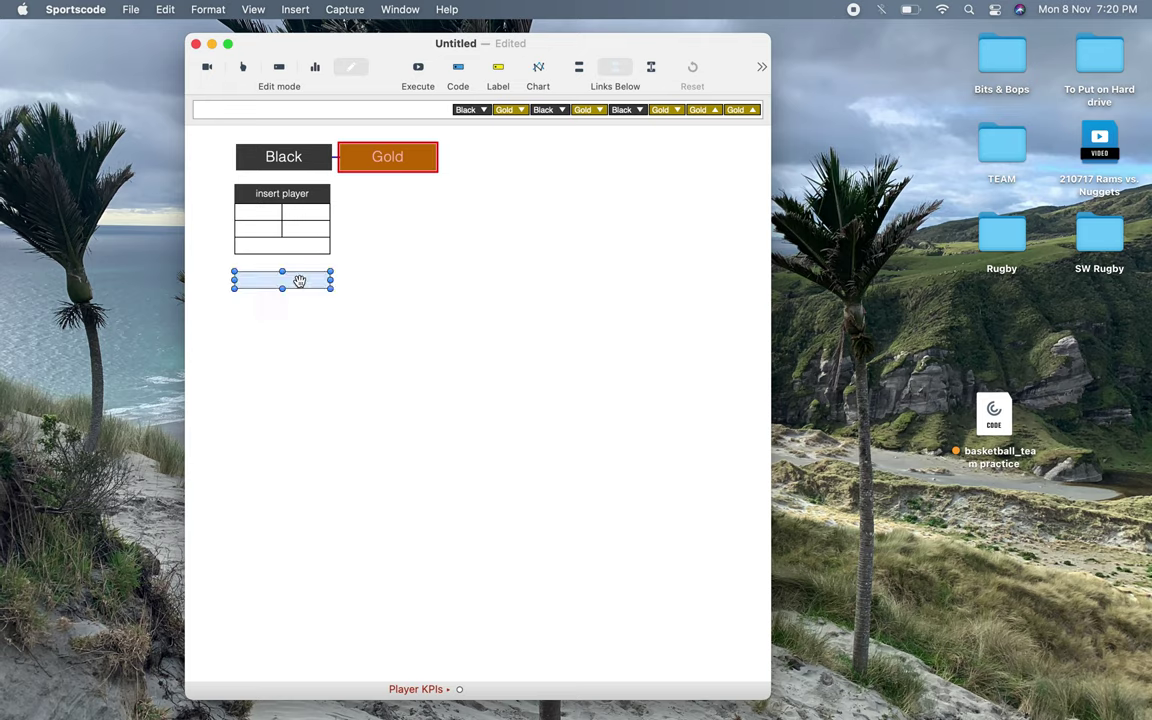
Step: In the new lower wide label's script, change the "home" statement's rename text to "Offensive Foul"
{"action": "double_click", "coordinate": [301, 280]}
{"action": "left_click", "coordinate": [698, 170]}
{"action": "double_click", "coordinate": [546, 170]}
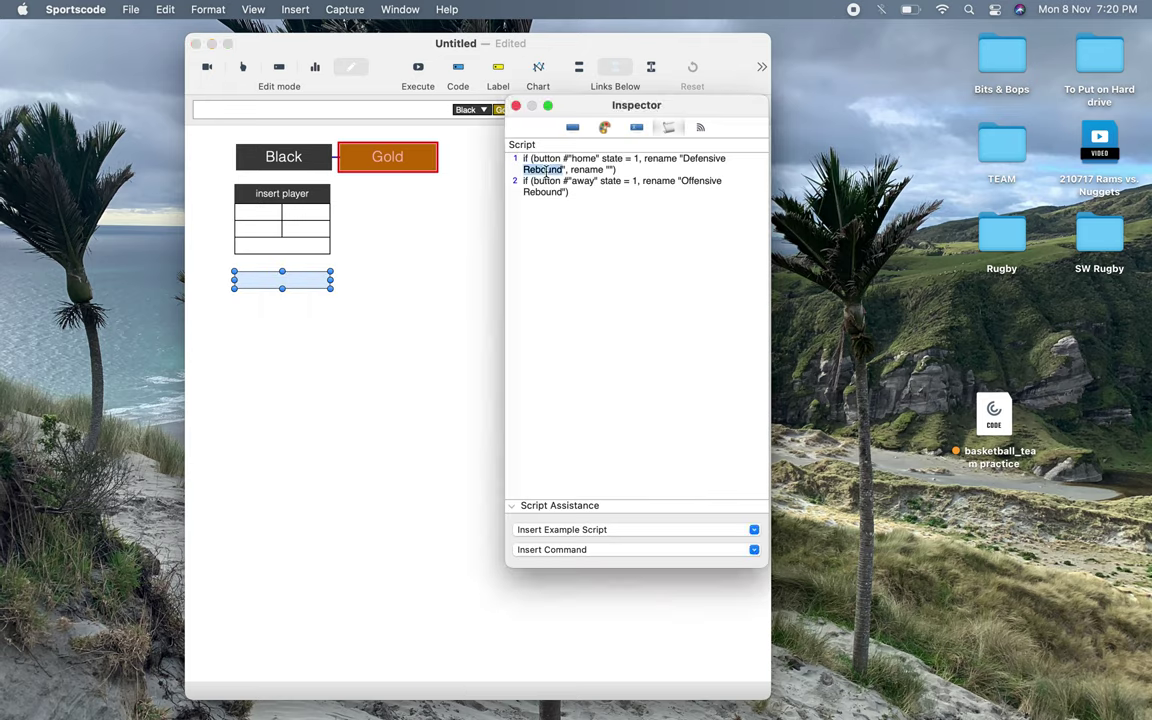
{"action": "type", "text": "Foul"}
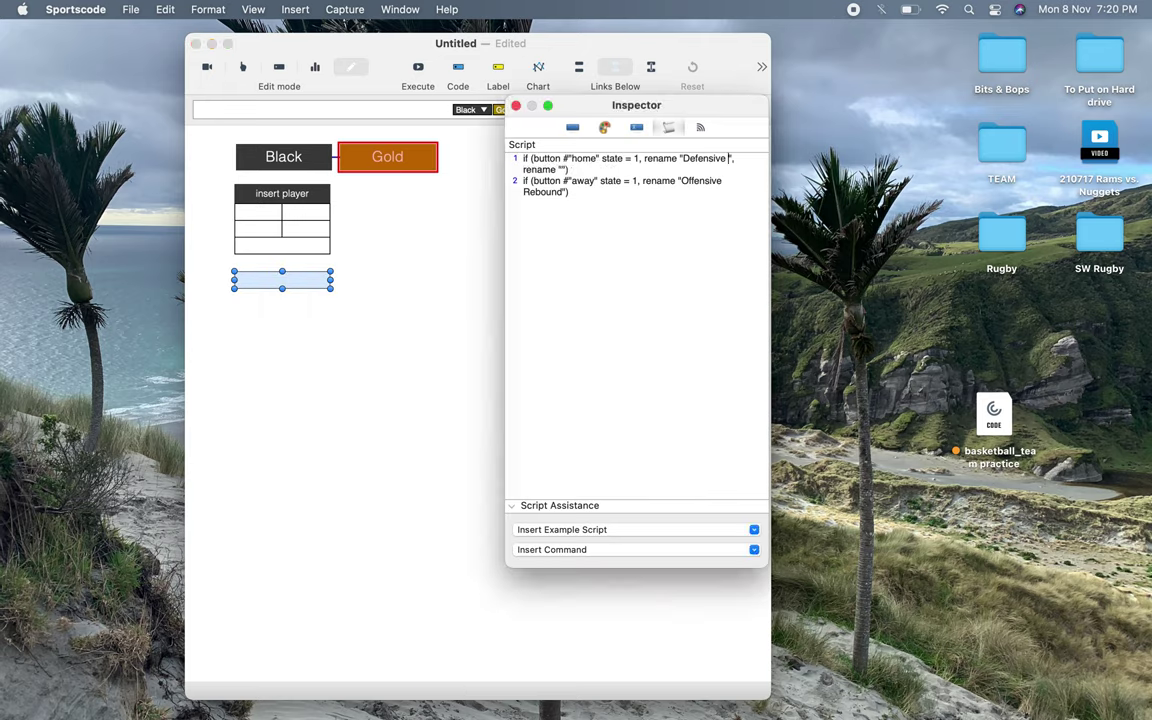
{"action": "double_click", "coordinate": [700, 180]}
{"action": "key", "text": "super+c"}
{"action": "double_click", "coordinate": [695, 159]}
{"action": "key", "text": "super+v"}
Step: Change the "away" statement's rename text in the lower wide label's script to "Defensive Foul"
{"action": "double_click", "coordinate": [698, 180]}
{"action": "type", "text": "Defensive"}
{"action": "double_click", "coordinate": [545, 191]}
{"action": "type", "text": "Foul"}
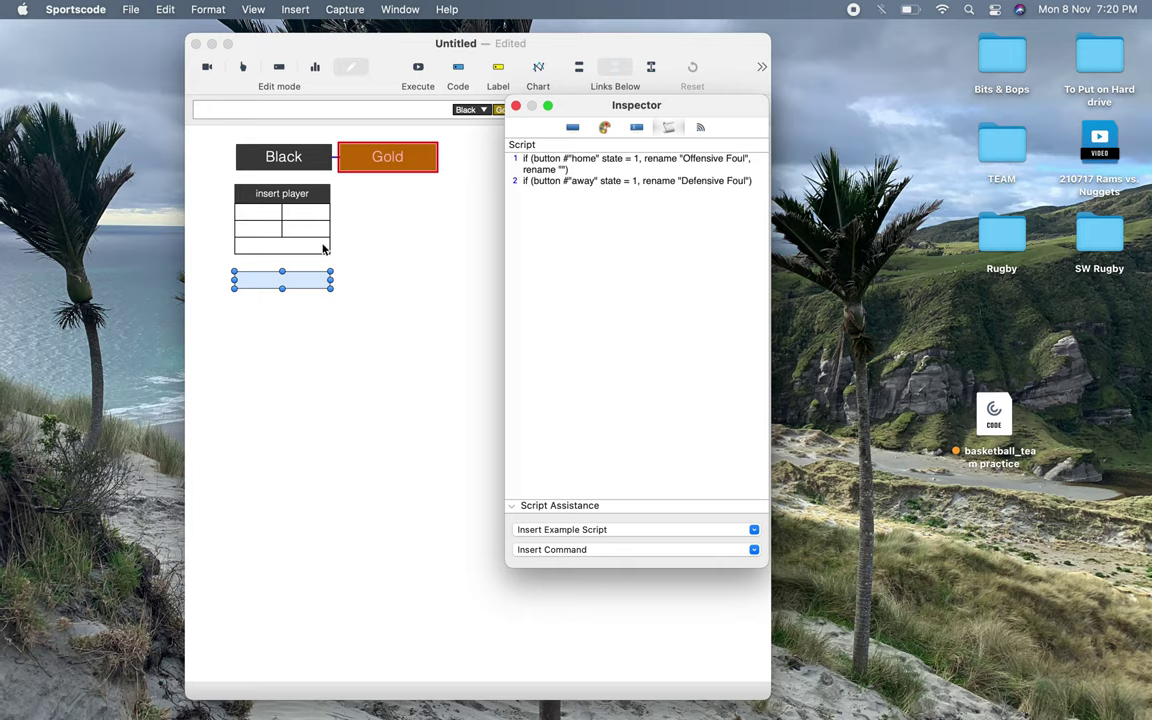
Step: Duplicate the second row of half-width labels into the gap below the rebound label, aligning them with the foul label directly underneath
{"action": "left_click_drag", "start_coordinate": [368, 228], "coordinate": [285, 260]}
{"action": "key", "text": "super+d"}
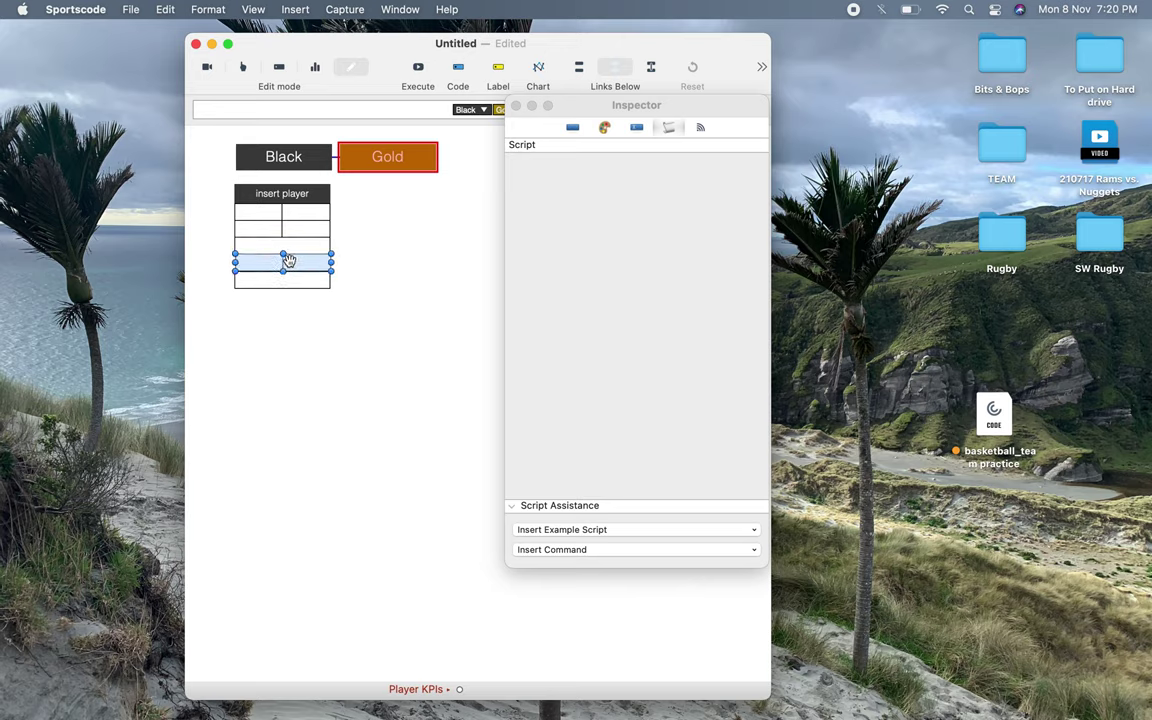
{"action": "left_click", "coordinate": [364, 269]}
{"action": "left_click", "coordinate": [272, 286]}
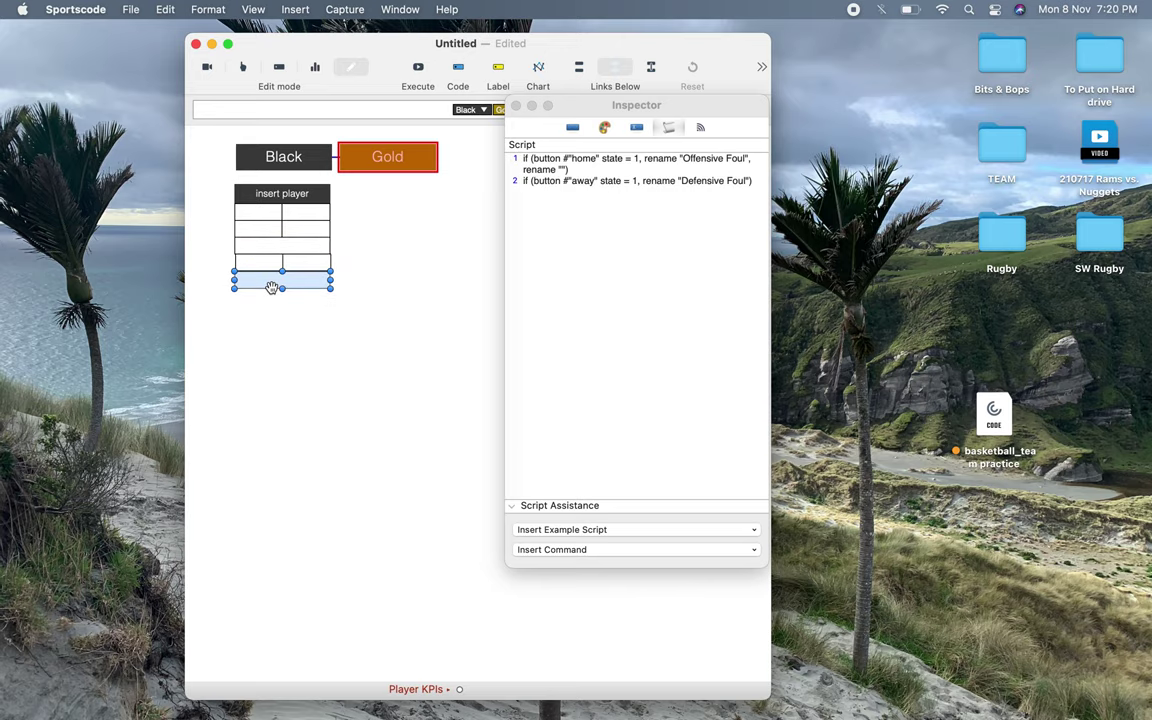
{"action": "left_click_drag", "start_coordinate": [355, 265], "coordinate": [217, 264]}
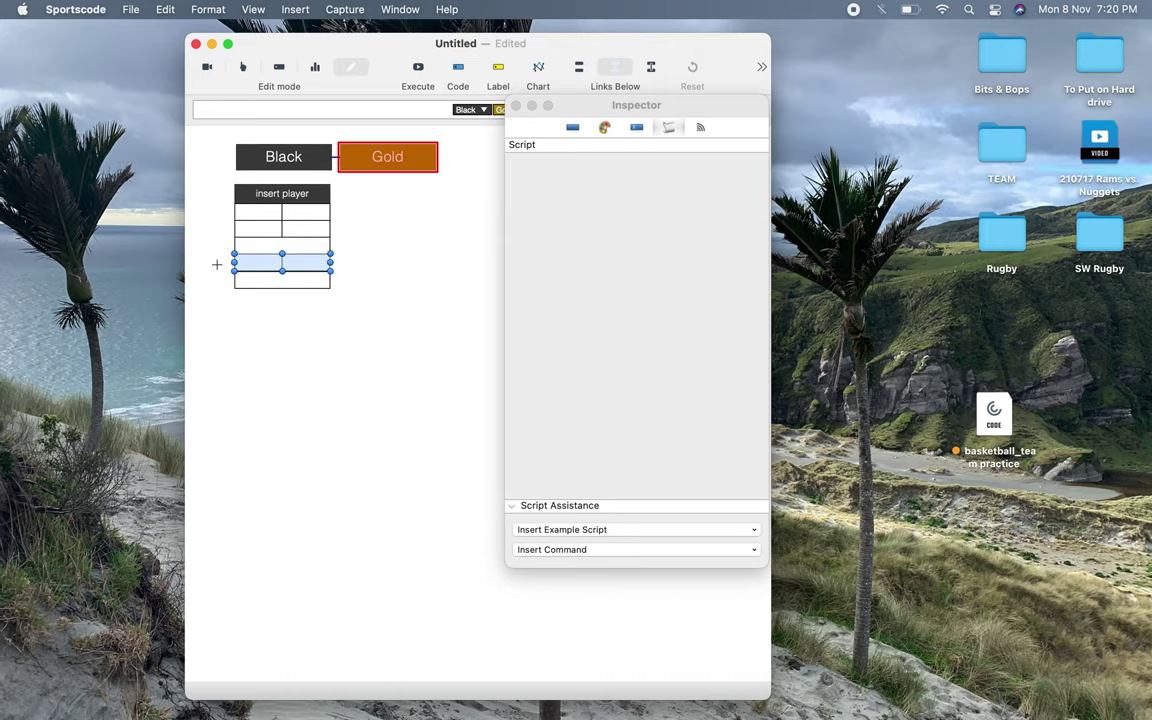
{"action": "left_click", "coordinate": [283, 309]}
{"action": "left_click", "coordinate": [296, 286]}
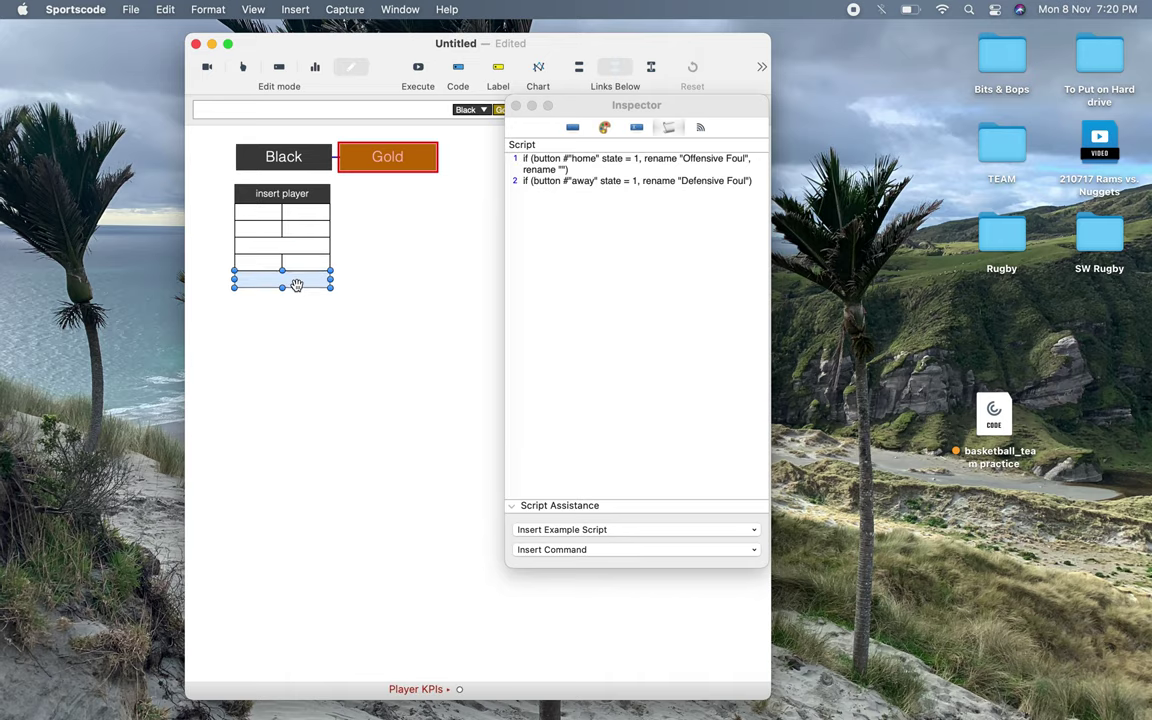
Step: Copy the foul label's two-line script and paste it over the left duplicated half-width label's script
{"action": "left_click", "coordinate": [262, 264]}
{"action": "left_click", "coordinate": [705, 160]}
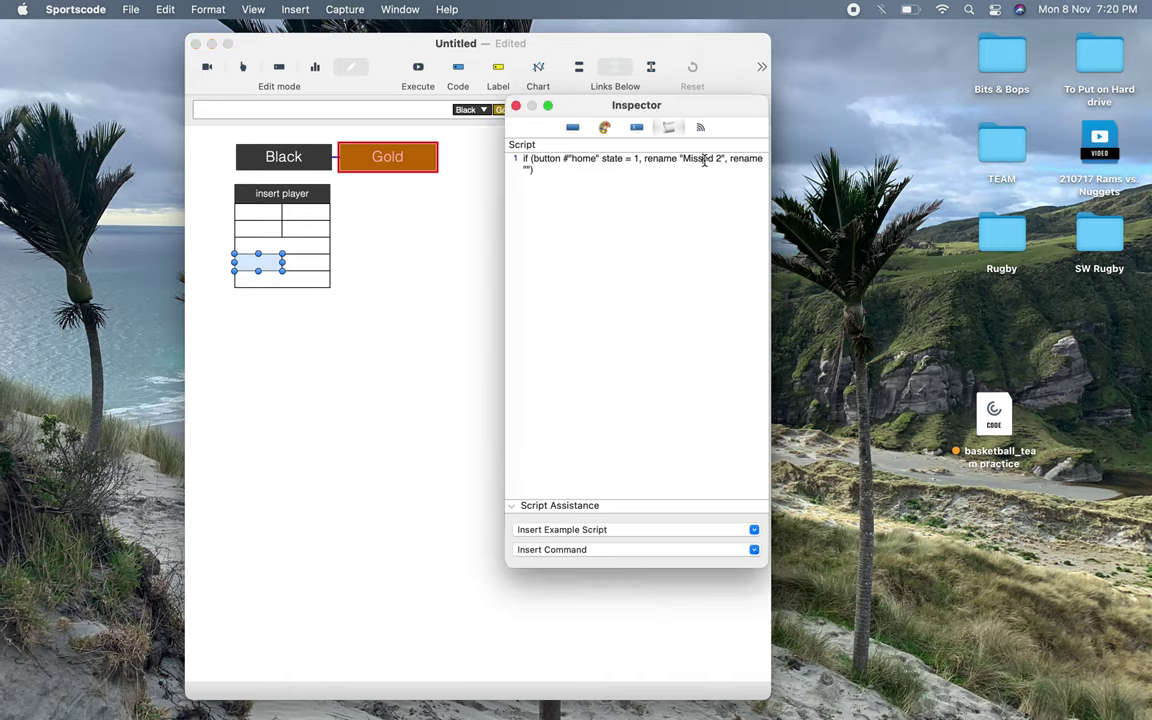
{"action": "key", "text": "BackSpace"}
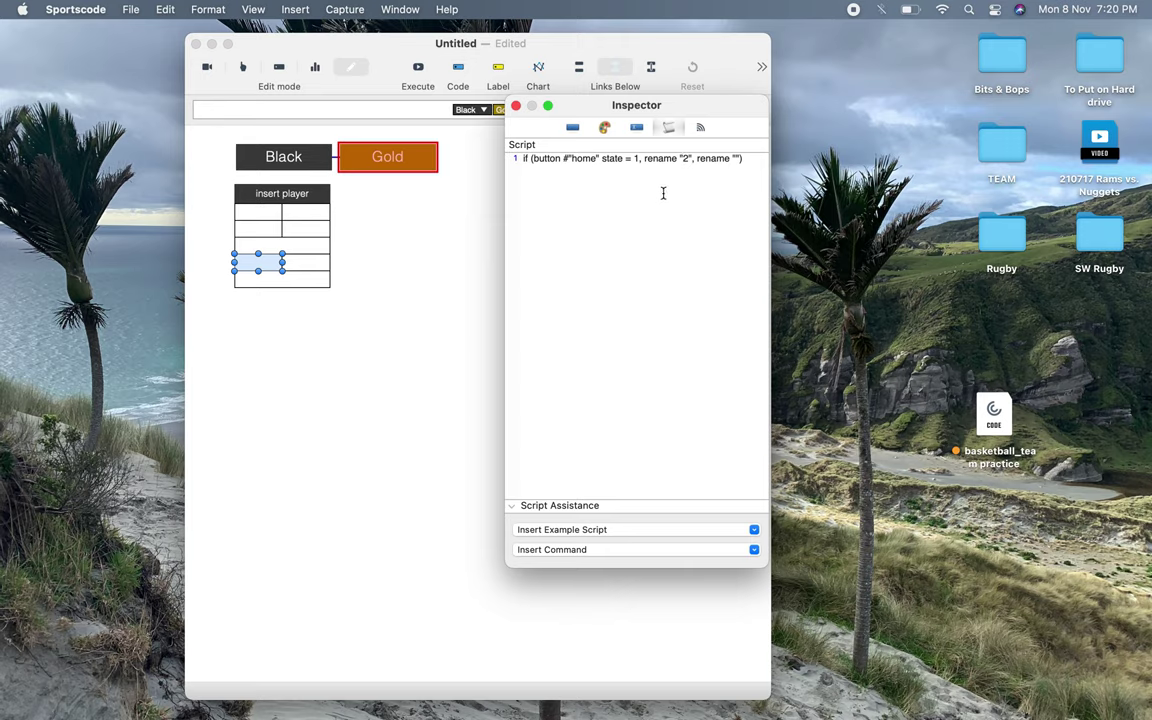
{"action": "left_click", "coordinate": [314, 277]}
{"action": "left_click", "coordinate": [626, 267]}
{"action": "left_click_drag", "start_coordinate": [556, 265], "coordinate": [488, 150]}
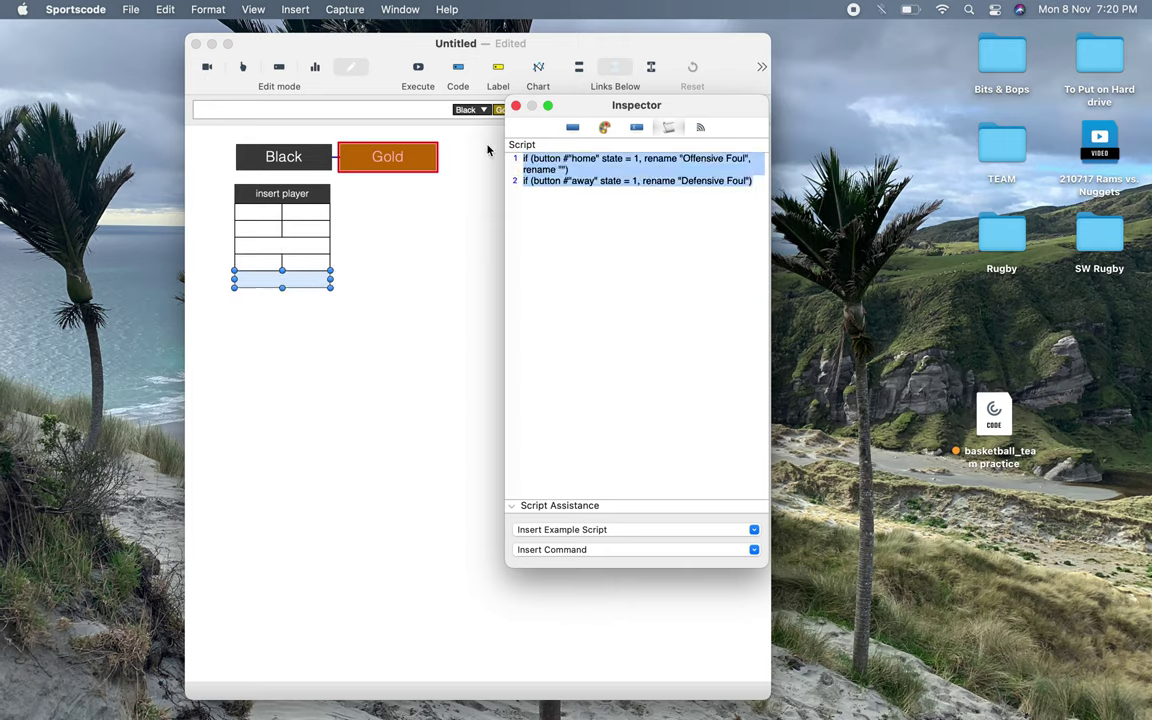
{"action": "left_click", "coordinate": [262, 265]}
{"action": "left_click", "coordinate": [643, 235]}
{"action": "left_click_drag", "start_coordinate": [612, 234], "coordinate": [411, 131]}
{"action": "key", "text": "super+v"}
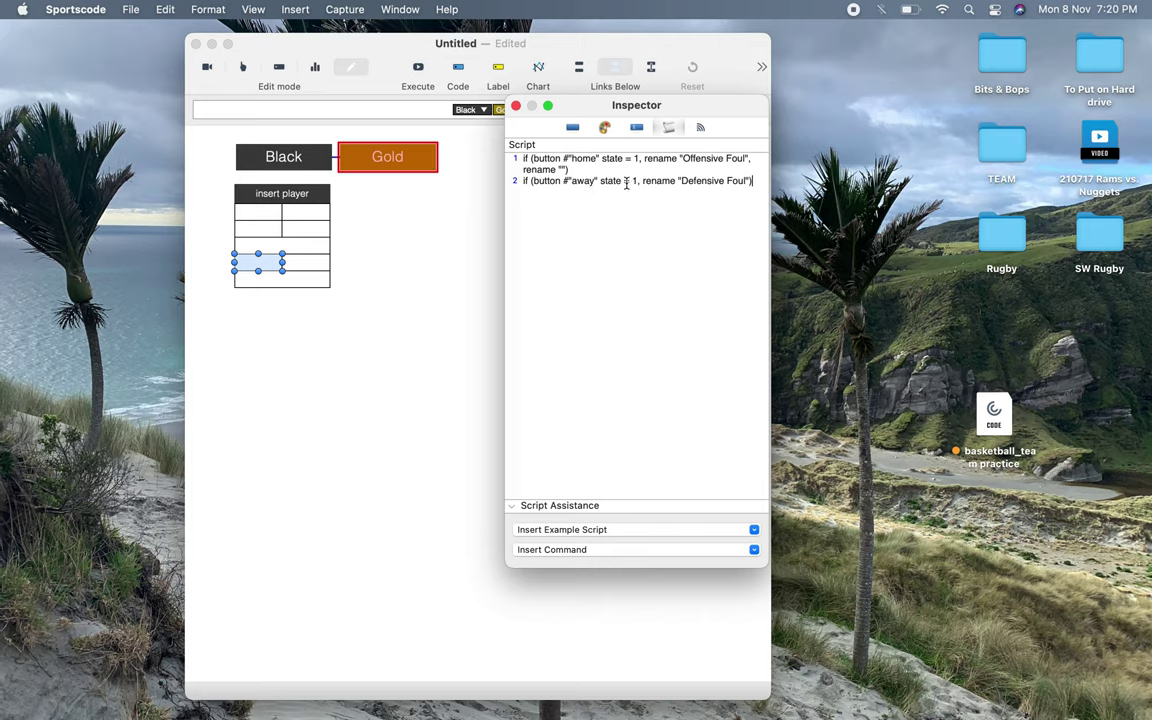
Step: Set the left half-width label's rename texts to "Turnover" for "home" and "Block" for "away"
{"action": "left_click_drag", "start_coordinate": [745, 158], "coordinate": [684, 158]}
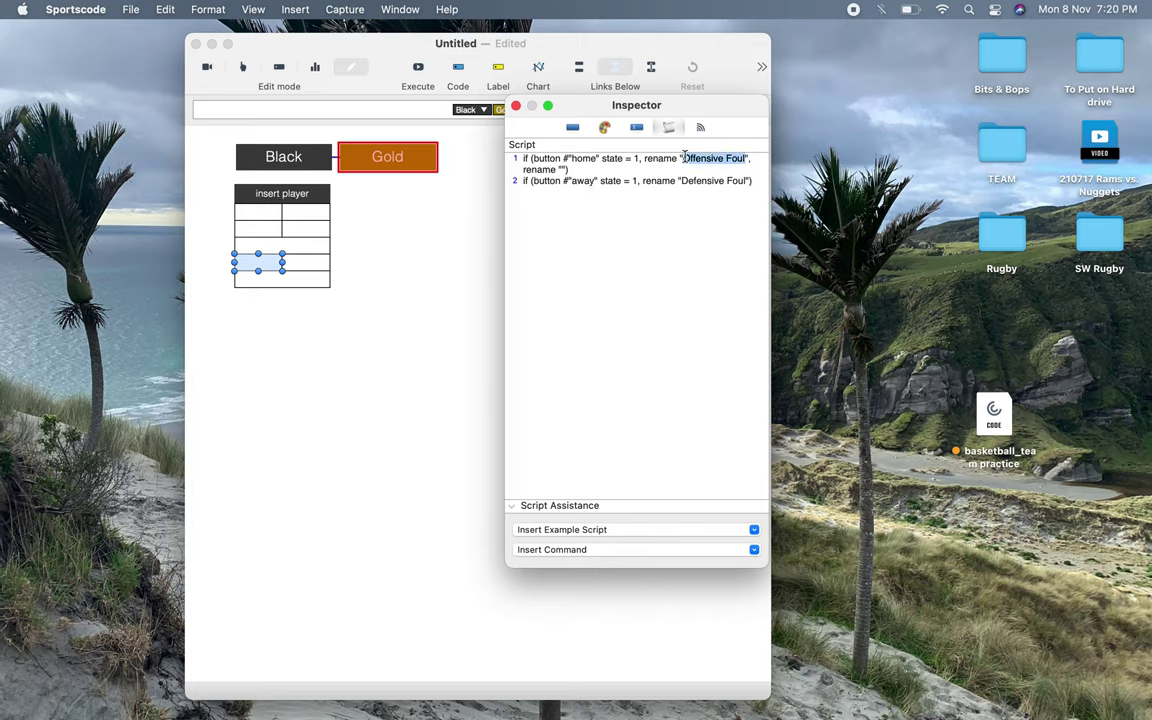
{"action": "type", "text": "Turnover"}
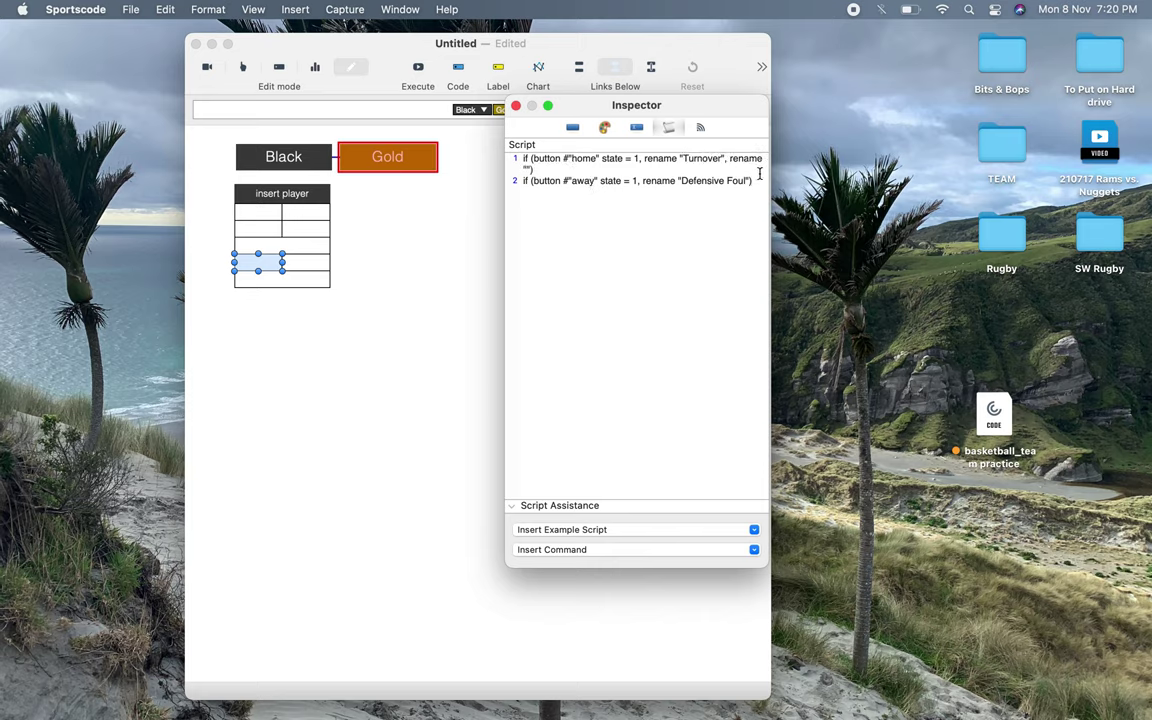
{"action": "left_click_drag", "start_coordinate": [722, 180], "coordinate": [681, 180]}
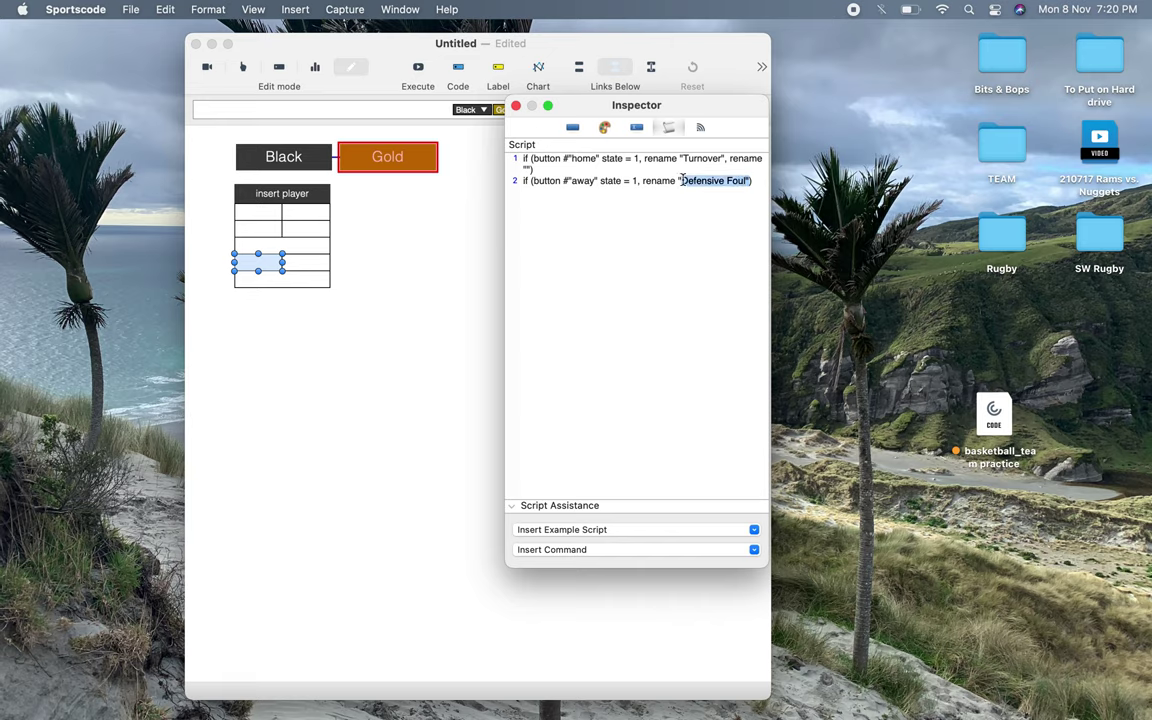
{"action": "type", "text": "Block"}
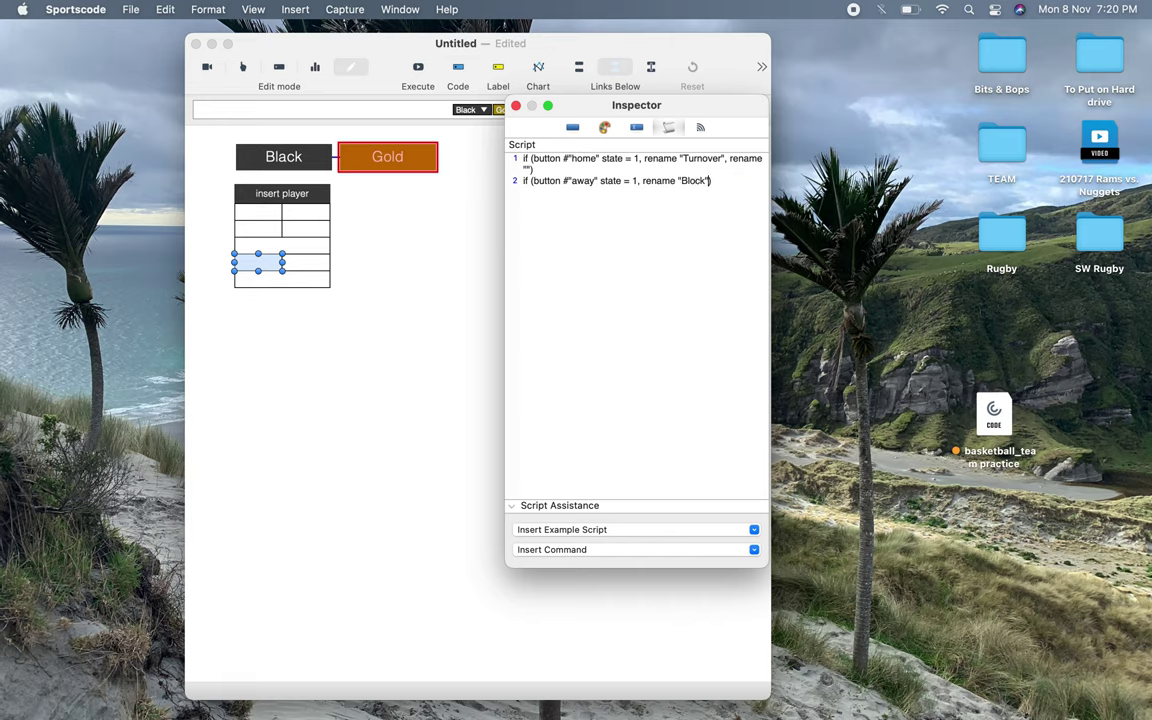
Step: Copy the Turnover/Block script and paste it over the script of the half-width label beside it
{"action": "key", "text": "super+a"}
{"action": "key", "text": "super+c"}
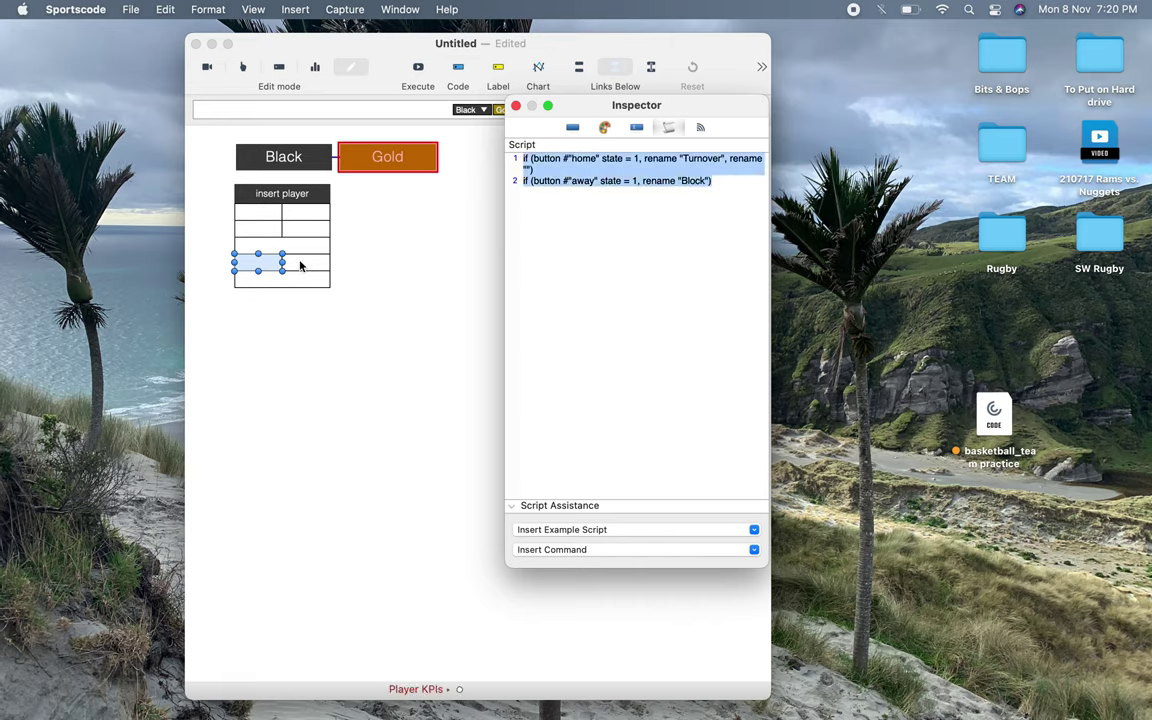
{"action": "left_click", "coordinate": [301, 264]}
{"action": "left_click", "coordinate": [640, 246]}
{"action": "left_click_drag", "start_coordinate": [517, 185], "coordinate": [514, 153]}
{"action": "key", "text": "super+v"}
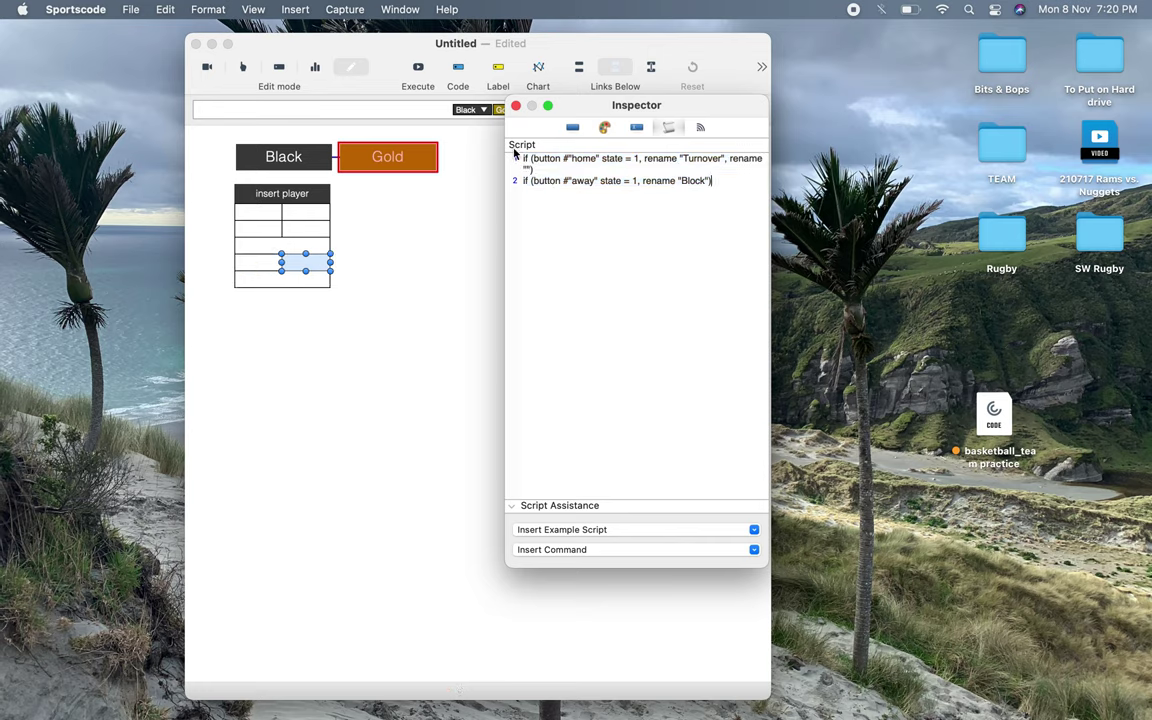
Step: Set the right half-width label's rename texts to "Assist" for "home" and "Steal" for "away", and close the inspector
{"action": "double_click", "coordinate": [704, 160]}
{"action": "type", "text": "Assist"}
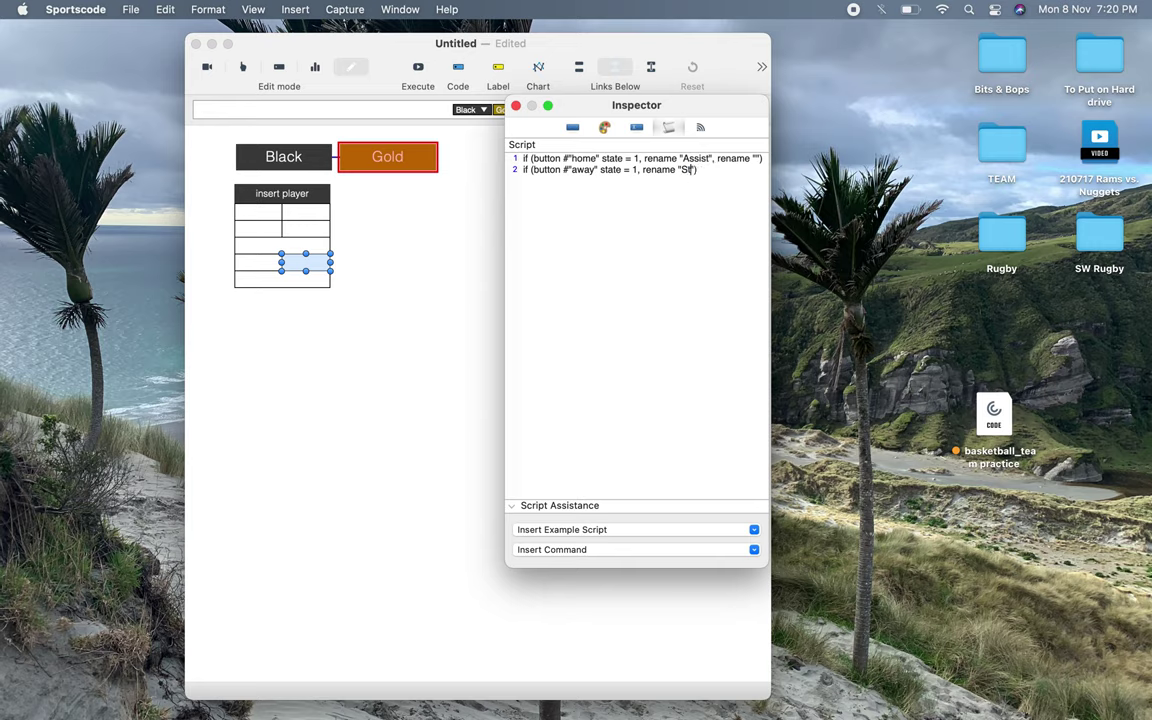
{"action": "left_click", "coordinate": [515, 106]}
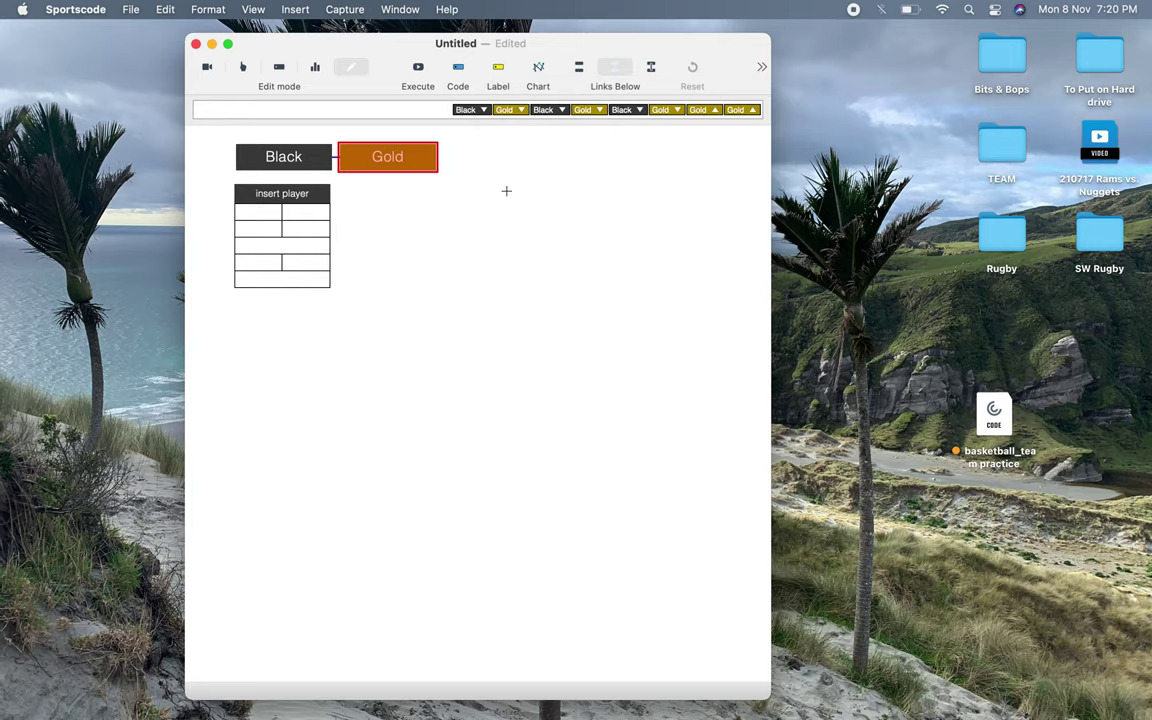
Step: Test the new foul and half-width label scripts in code mode by alternating Black and Gold, and return to edit mode
{"action": "left_click", "coordinate": [241, 67]}
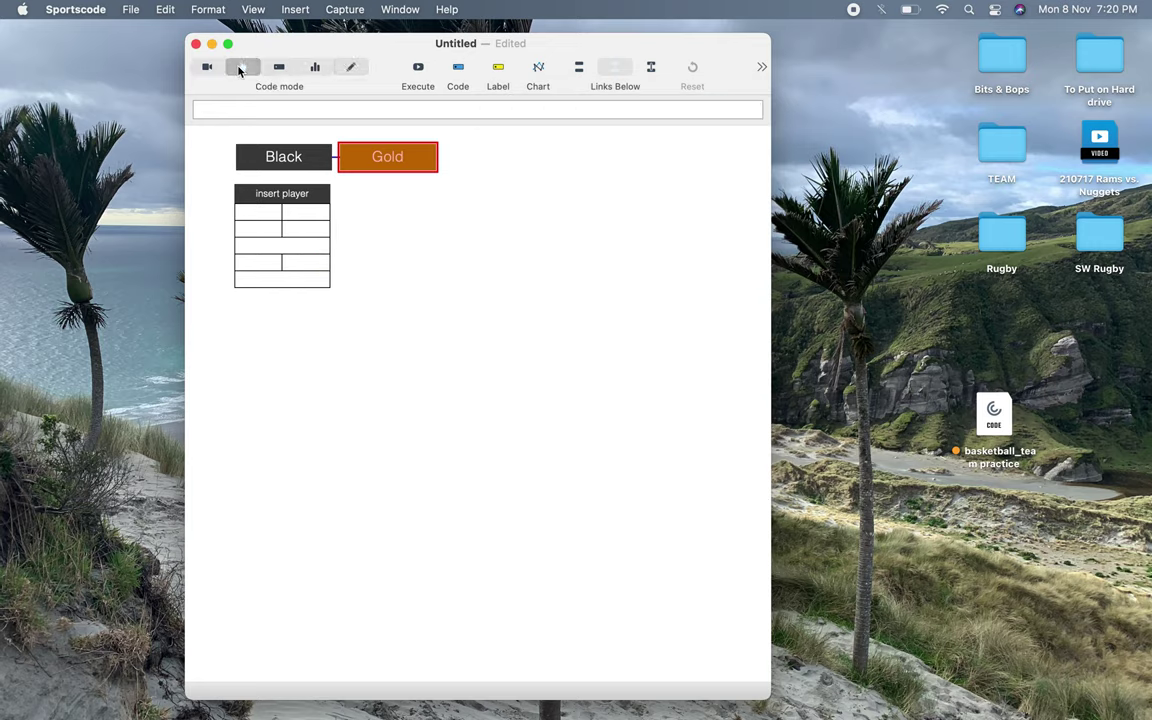
{"action": "left_click", "coordinate": [284, 158]}
{"action": "left_click", "coordinate": [358, 159]}
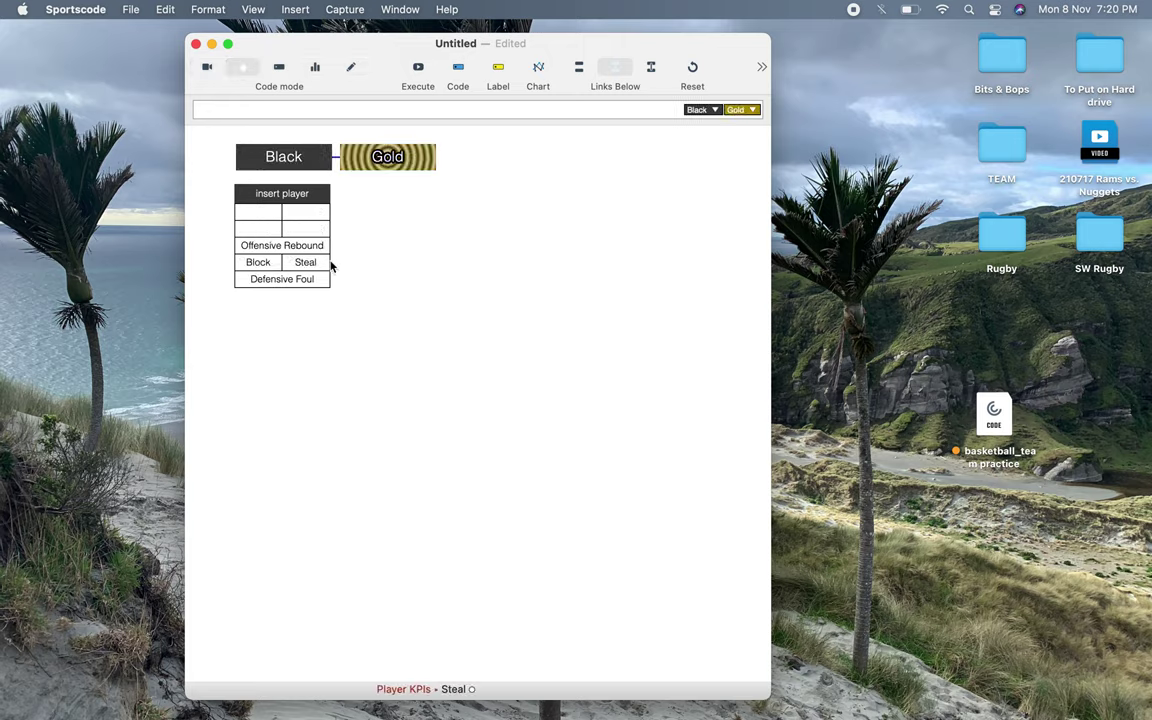
{"action": "left_click", "coordinate": [290, 158]}
{"action": "left_click", "coordinate": [344, 152]}
{"action": "left_click", "coordinate": [329, 152]}
{"action": "left_click", "coordinate": [344, 150]}
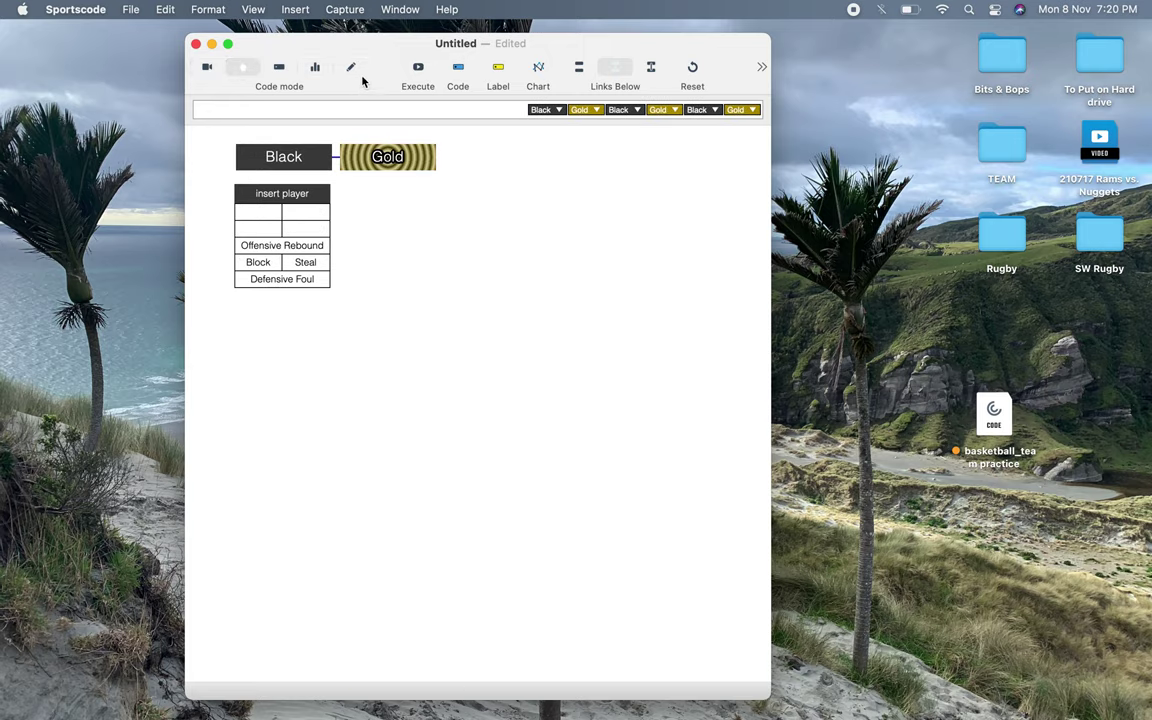
{"action": "left_click", "coordinate": [352, 68]}
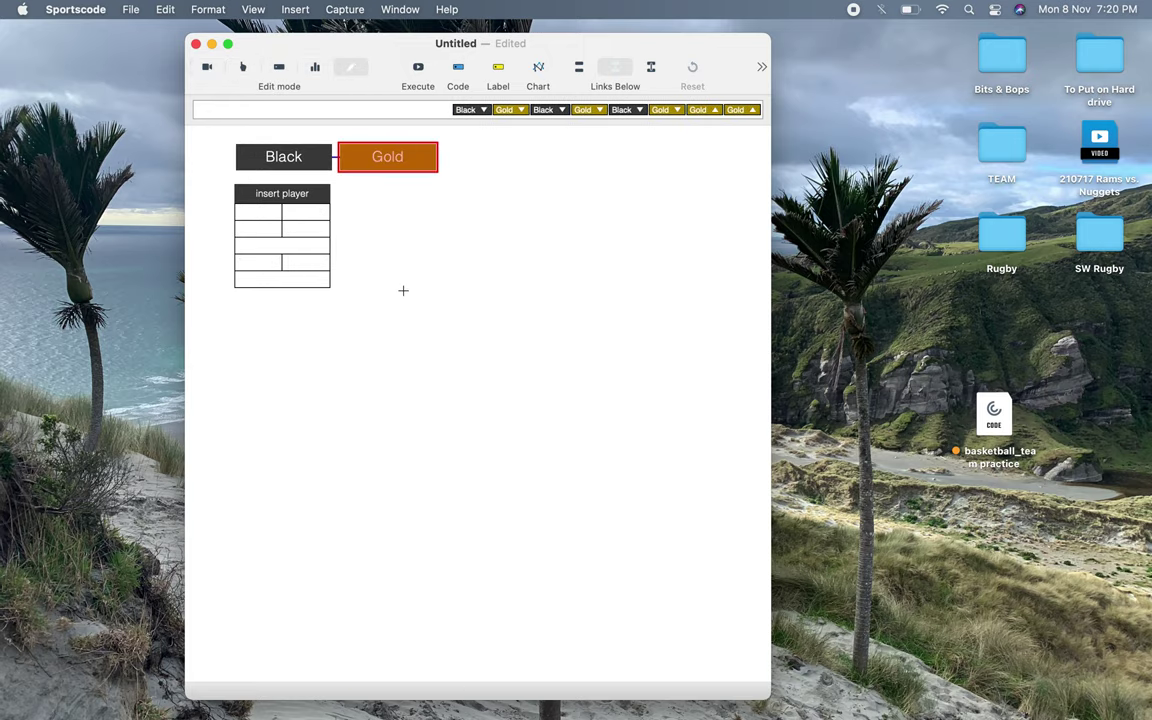
{"action": "right_click", "coordinate": [279, 197]}
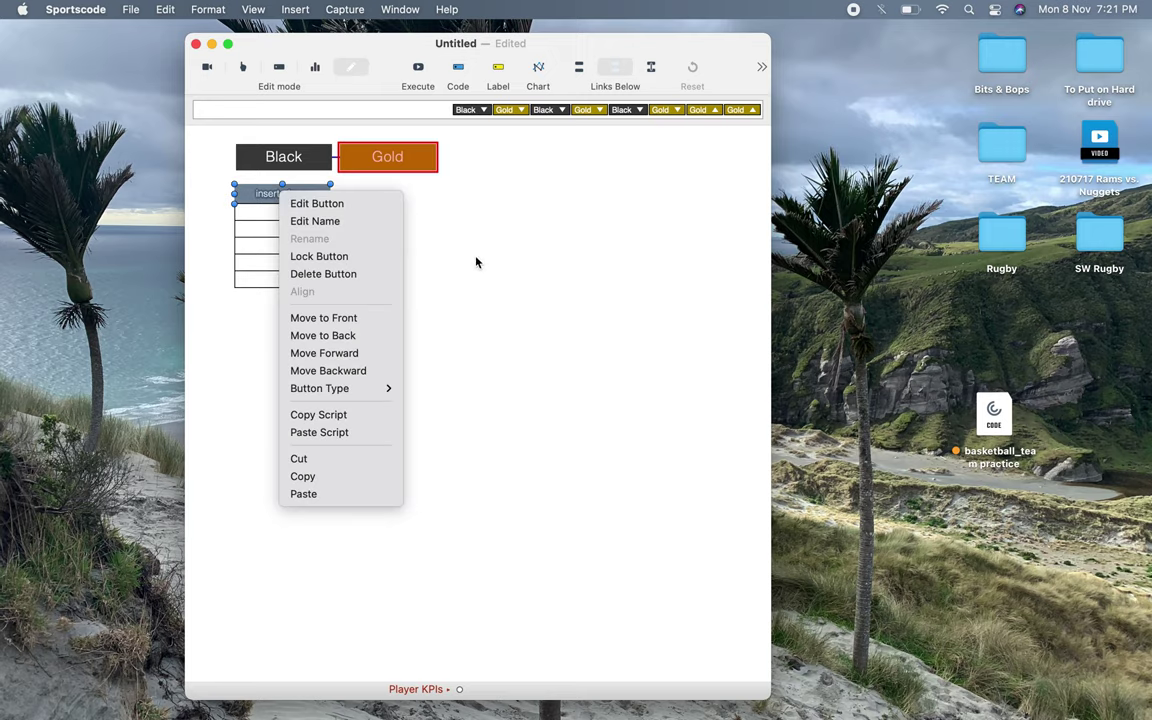
{"action": "left_click_drag", "start_coordinate": [486, 260], "coordinate": [424, 209]}
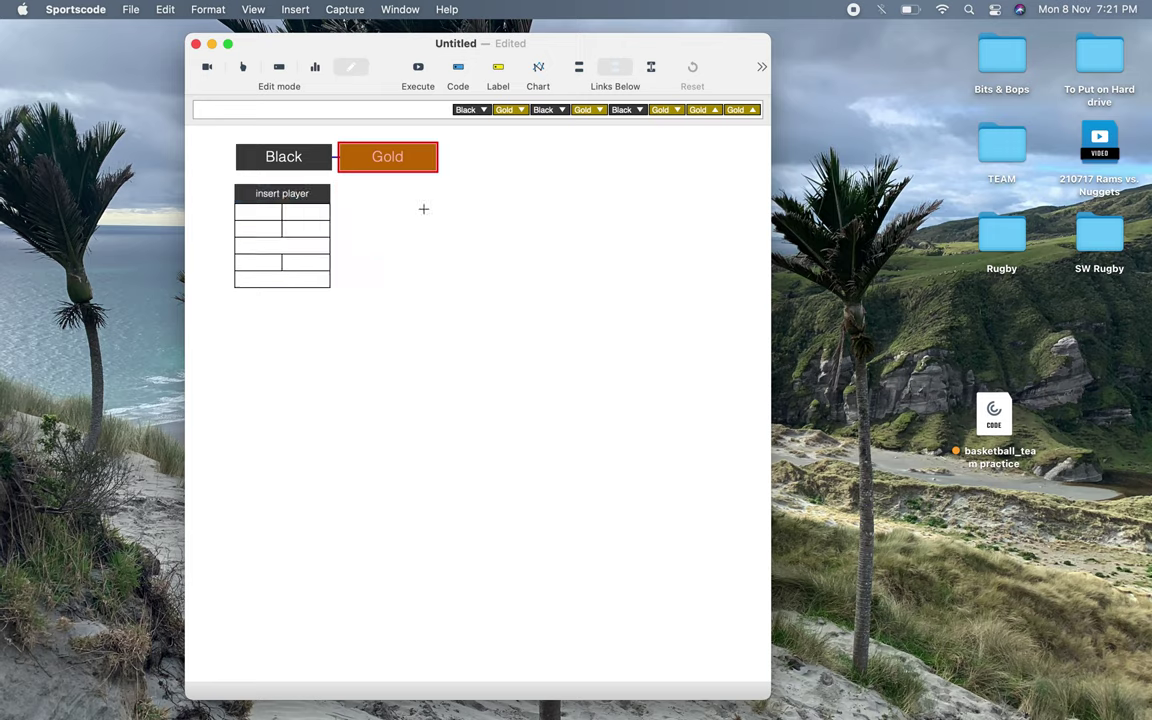
{"action": "left_click_drag", "start_coordinate": [315, 267], "coordinate": [285, 195]}
{"action": "left_click_drag", "start_coordinate": [285, 279], "coordinate": [282, 197]}
{"action": "mouse_move", "coordinate": [282, 197]}
{"action": "left_mouse_down"}
{"action": "mouse_move", "coordinate": [286, 264]}
{"action": "mouse_move", "coordinate": [281, 196]}
{"action": "left_mouse_up"}
{"action": "left_click_drag", "start_coordinate": [281, 196], "coordinate": [276, 312]}
Step: Duplicate the whole "insert player" block with its labels and align the copy directly below the original
{"action": "left_click_drag", "start_coordinate": [391, 198], "coordinate": [180, 315]}
{"action": "left_click", "coordinate": [337, 355]}
{"action": "mouse_move", "coordinate": [235, 358]}
{"action": "left_mouse_down"}
{"action": "mouse_move", "coordinate": [290, 200]}
{"action": "mouse_move", "coordinate": [321, 248]}
{"action": "mouse_move", "coordinate": [306, 337]}
{"action": "left_mouse_up"}
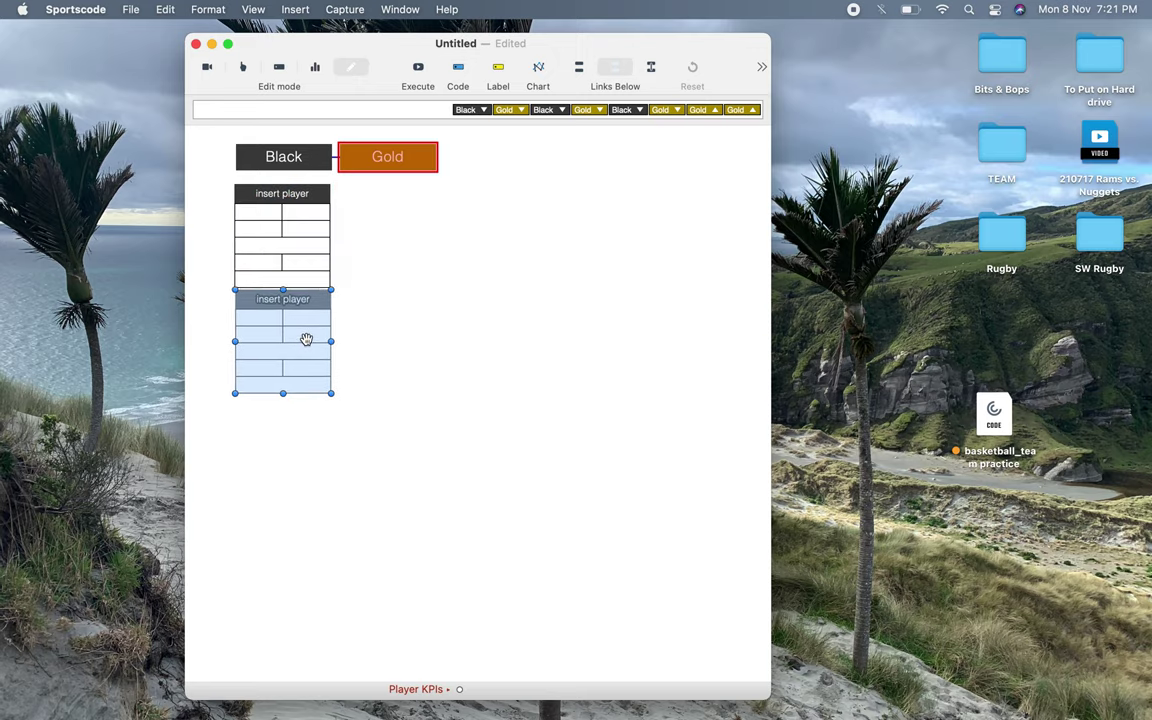
{"action": "left_click", "coordinate": [378, 299]}
{"action": "left_click_drag", "start_coordinate": [378, 299], "coordinate": [239, 429]}
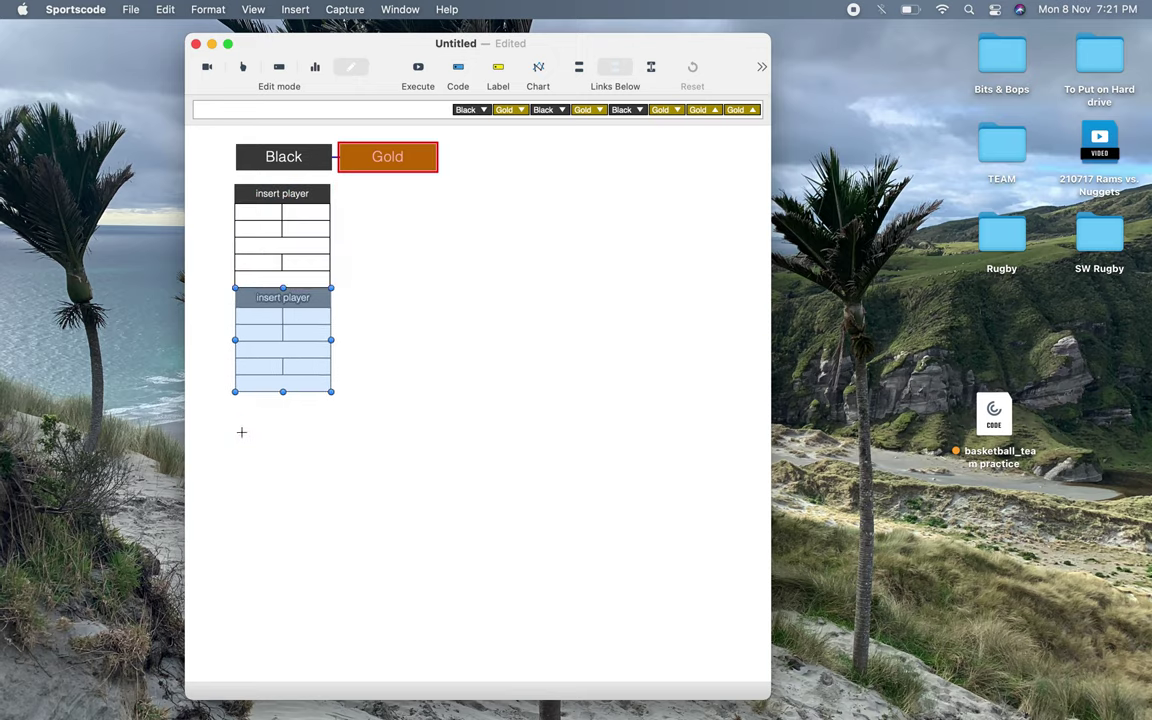
{"action": "key", "text": "Down"}
{"action": "key", "text": "Down"}
{"action": "key", "text": "Down"}
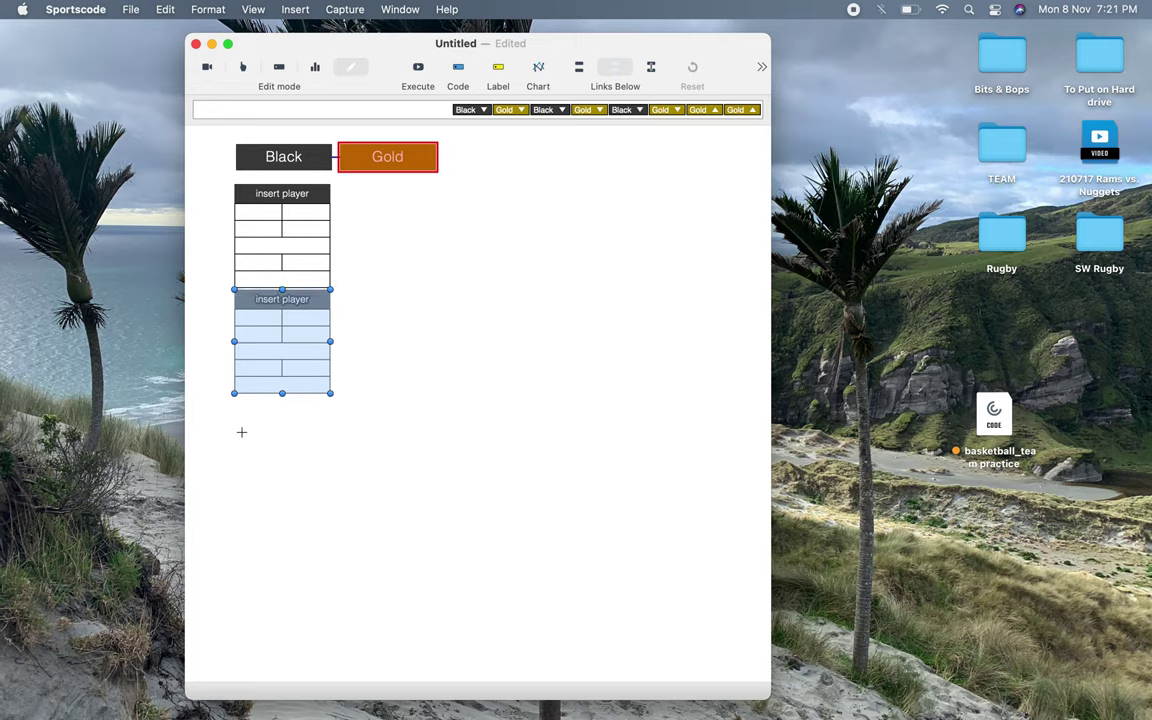
{"action": "left_click", "coordinate": [242, 450]}
{"action": "left_click_drag", "start_coordinate": [238, 451], "coordinate": [316, 419]}
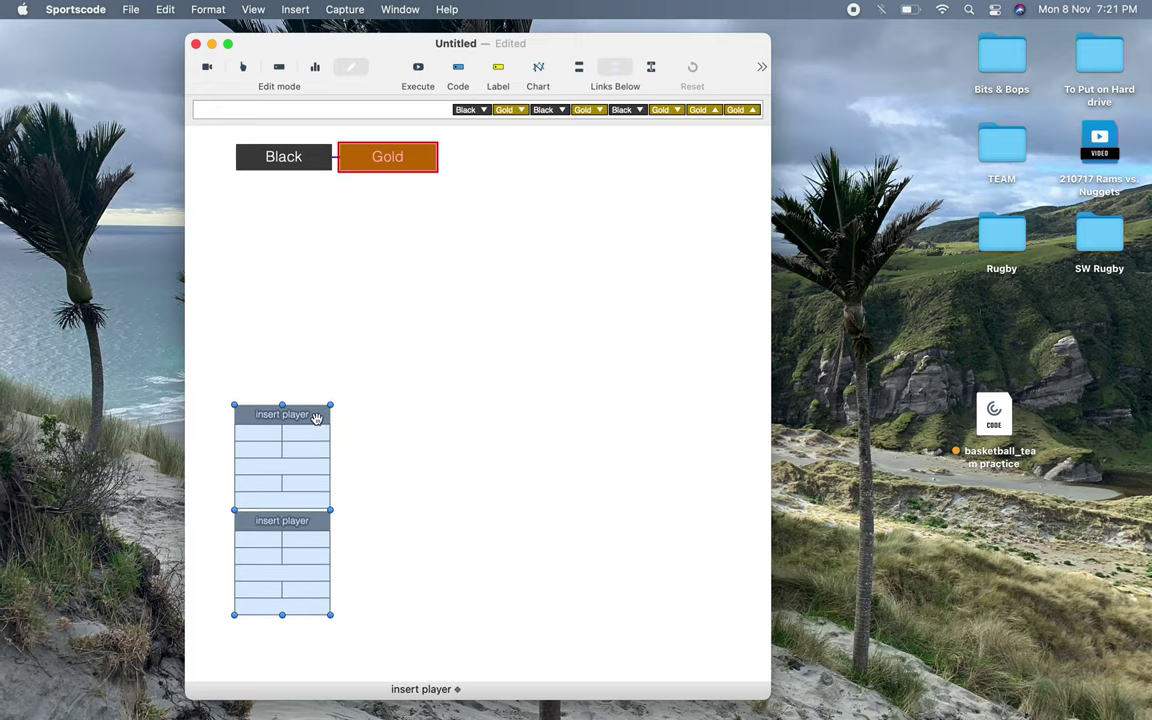
{"action": "key", "text": "super+z"}
Step: Duplicate both "insert player" blocks together and place the copies below them, aligned to the same left edge with a small gap
{"action": "left_click_drag", "start_coordinate": [316, 296], "coordinate": [315, 497]}
{"action": "left_click", "coordinate": [348, 437]}
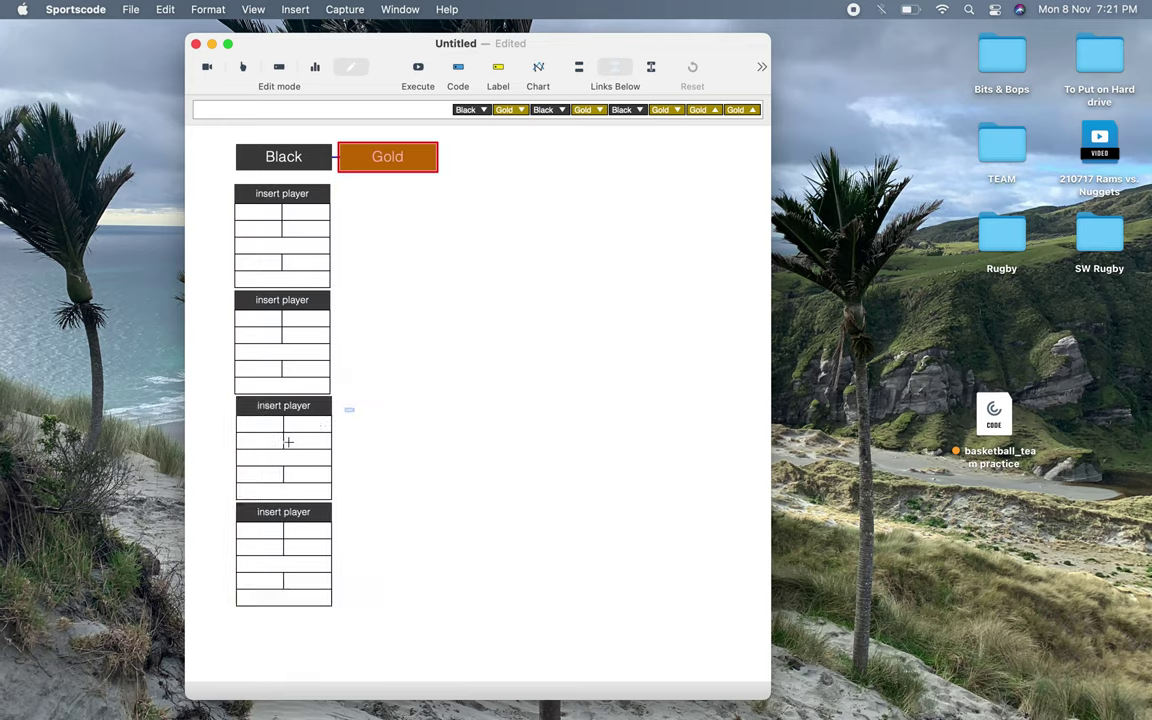
{"action": "left_click_drag", "start_coordinate": [288, 441], "coordinate": [197, 645]}
{"action": "key", "text": "Left"}
{"action": "key", "text": "Left"}
{"action": "key", "text": "Up"}
{"action": "key", "text": "Up"}
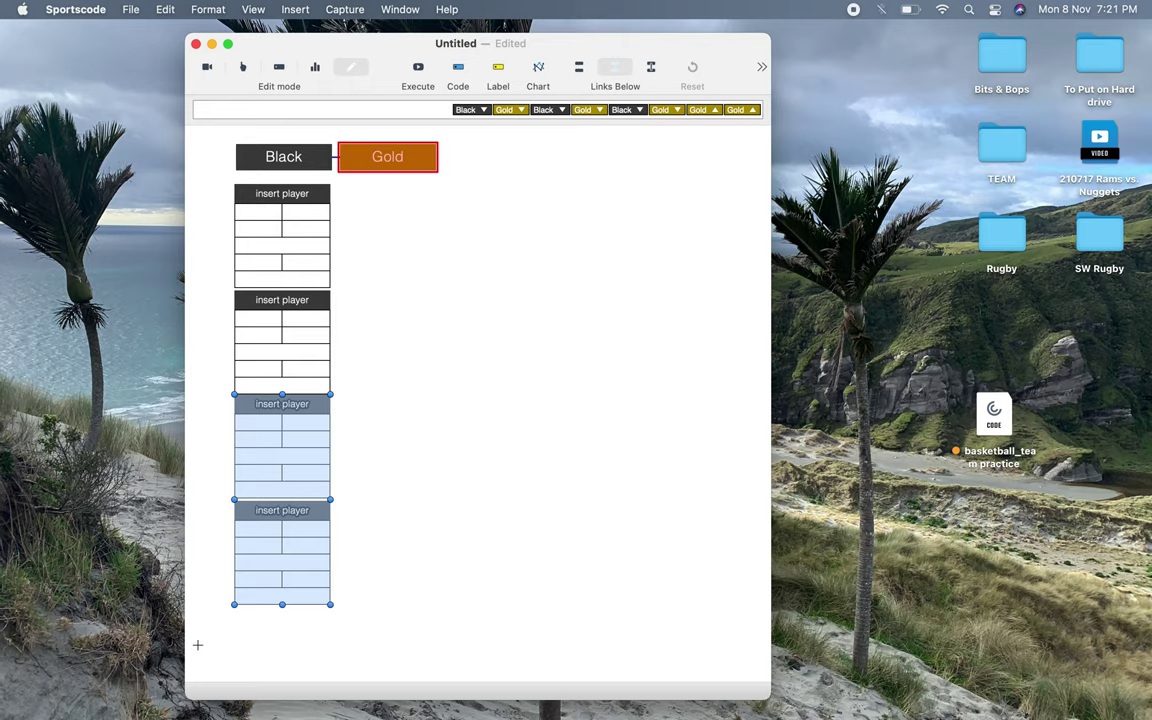
{"action": "key", "text": "Down"}
{"action": "key", "text": "Down"}
{"action": "key", "text": "Down"}
{"action": "left_click", "coordinate": [369, 599]}
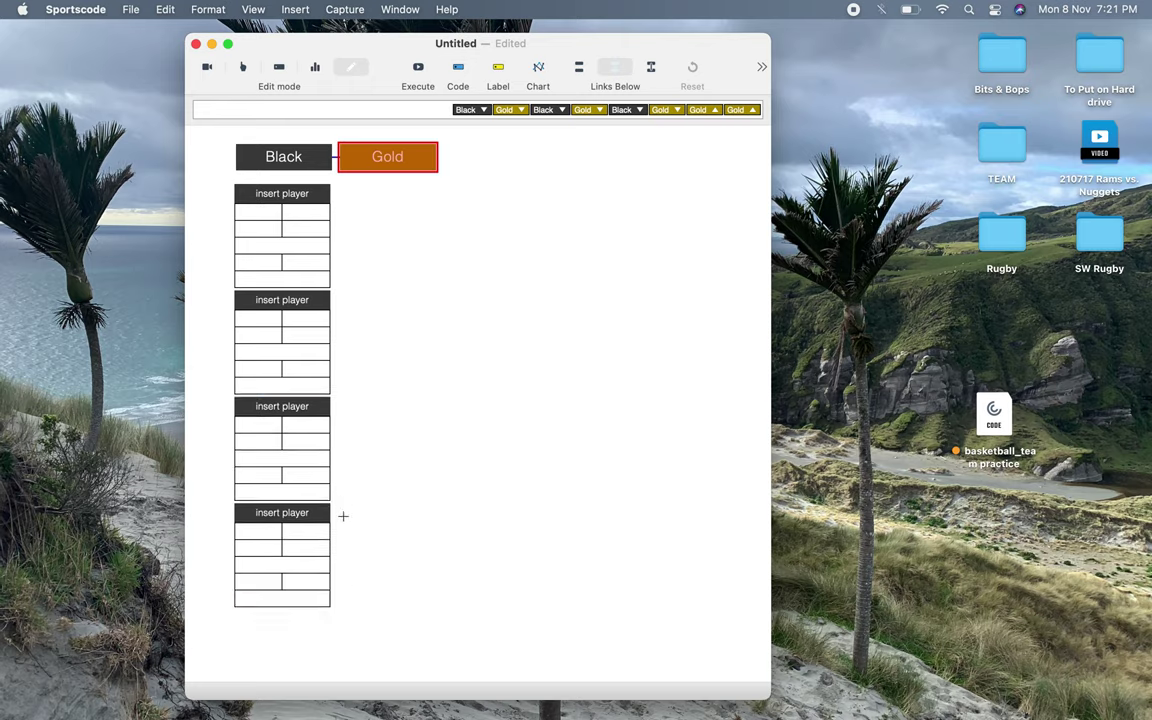
Step: Duplicate the fourth "insert player" block and align the copy below it as the fifth block in the column
{"action": "left_click_drag", "start_coordinate": [350, 500], "coordinate": [198, 645]}
{"action": "key", "text": "super+d"}
{"action": "left_click_drag", "start_coordinate": [274, 593], "coordinate": [258, 681]}
{"action": "left_click_drag", "start_coordinate": [370, 619], "coordinate": [205, 712]}
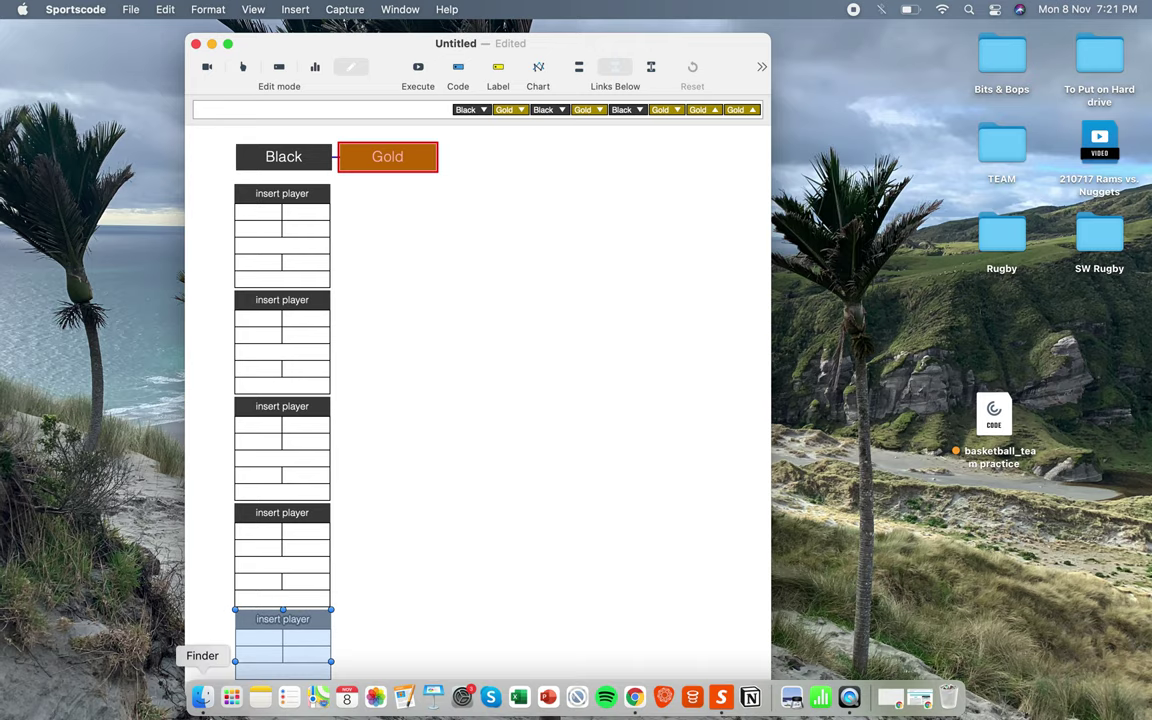
{"action": "scroll", "coordinate": [404, 485], "scroll_direction": "down", "scroll_amount": 3}
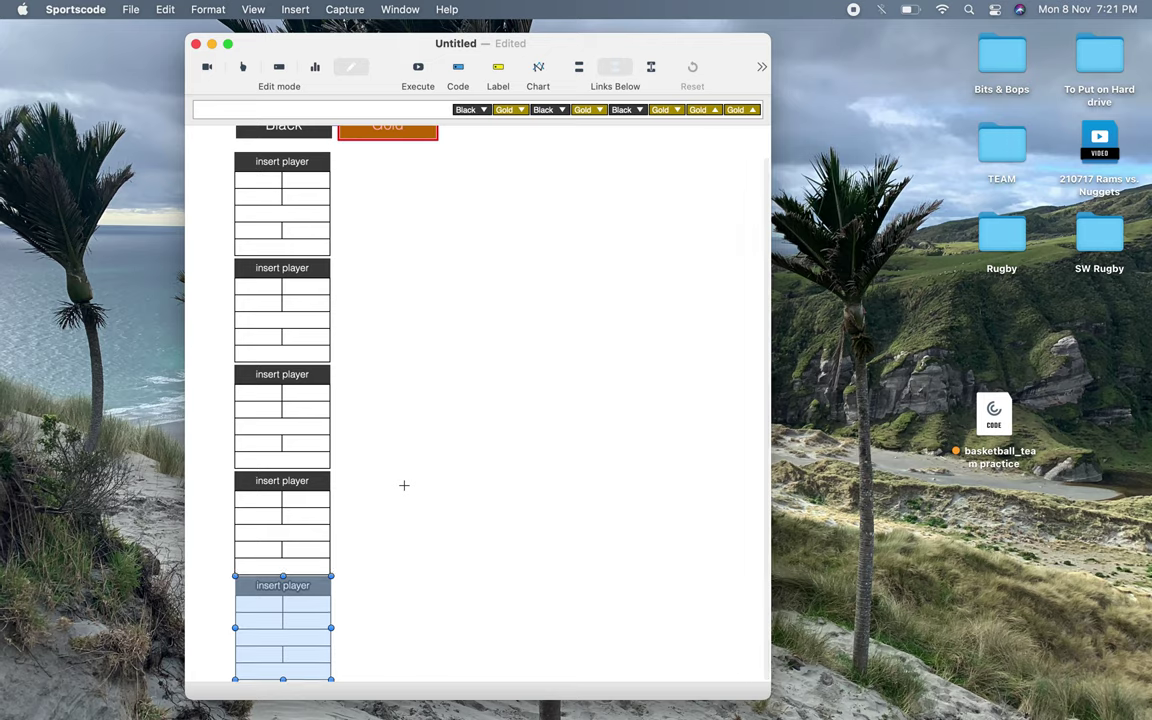
{"action": "key", "text": "Up"}
{"action": "key", "text": "Left"}
{"action": "key", "text": "Down"}
{"action": "key", "text": "Down"}
{"action": "key", "text": "Down"}
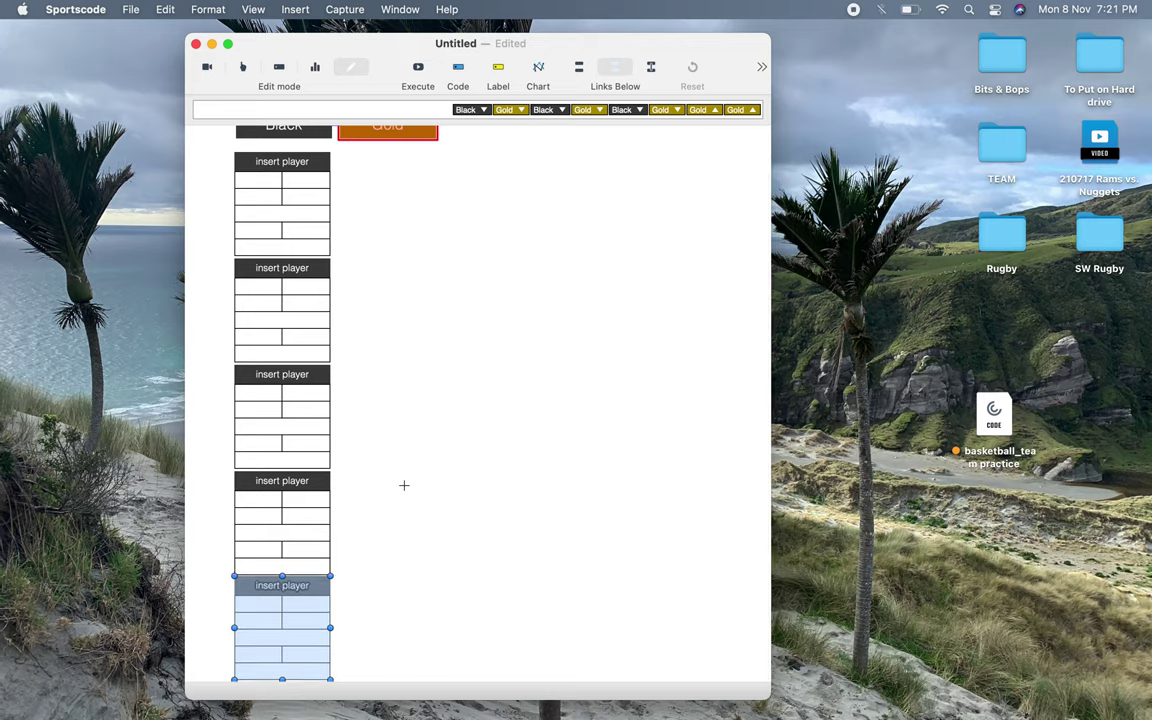
Step: Move all team buttons and player blocks together up and to the left, close to the canvas corner
{"action": "left_click", "coordinate": [404, 485]}
{"action": "scroll", "coordinate": [383, 535], "scroll_direction": "up", "scroll_amount": 3}
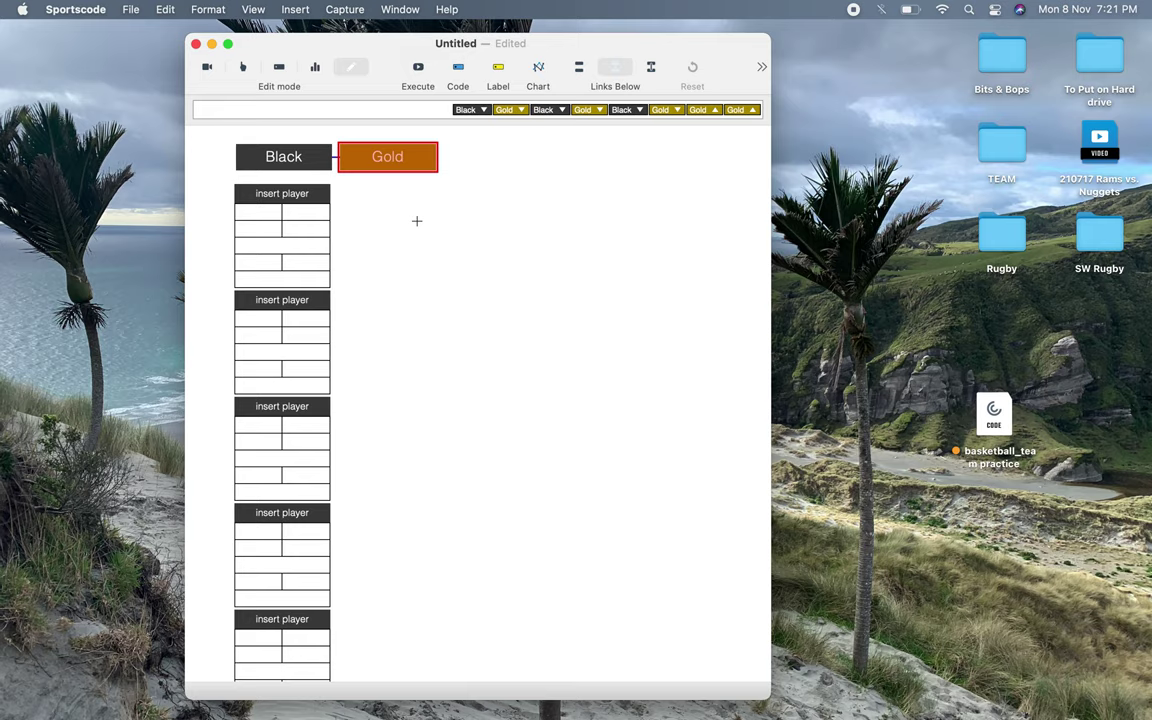
{"action": "key", "text": "super+a"}
{"action": "left_click_drag", "start_coordinate": [308, 275], "coordinate": [283, 261]}
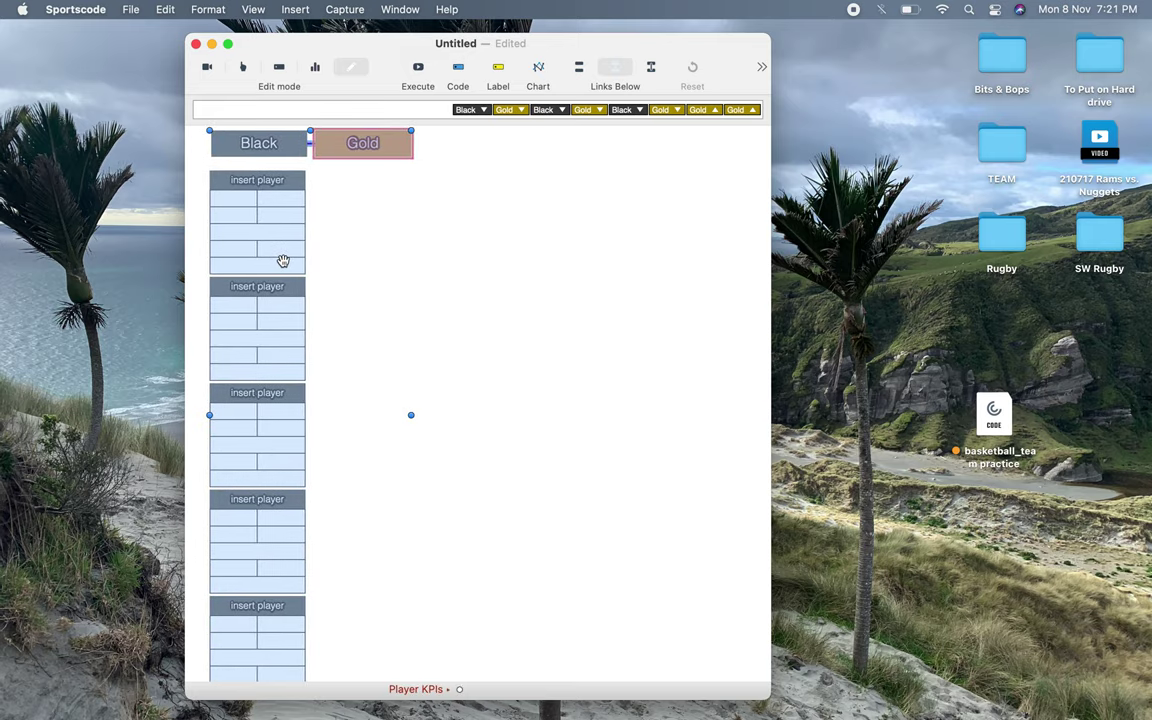
{"action": "scroll", "coordinate": [373, 535], "scroll_direction": "down", "scroll_amount": 2}
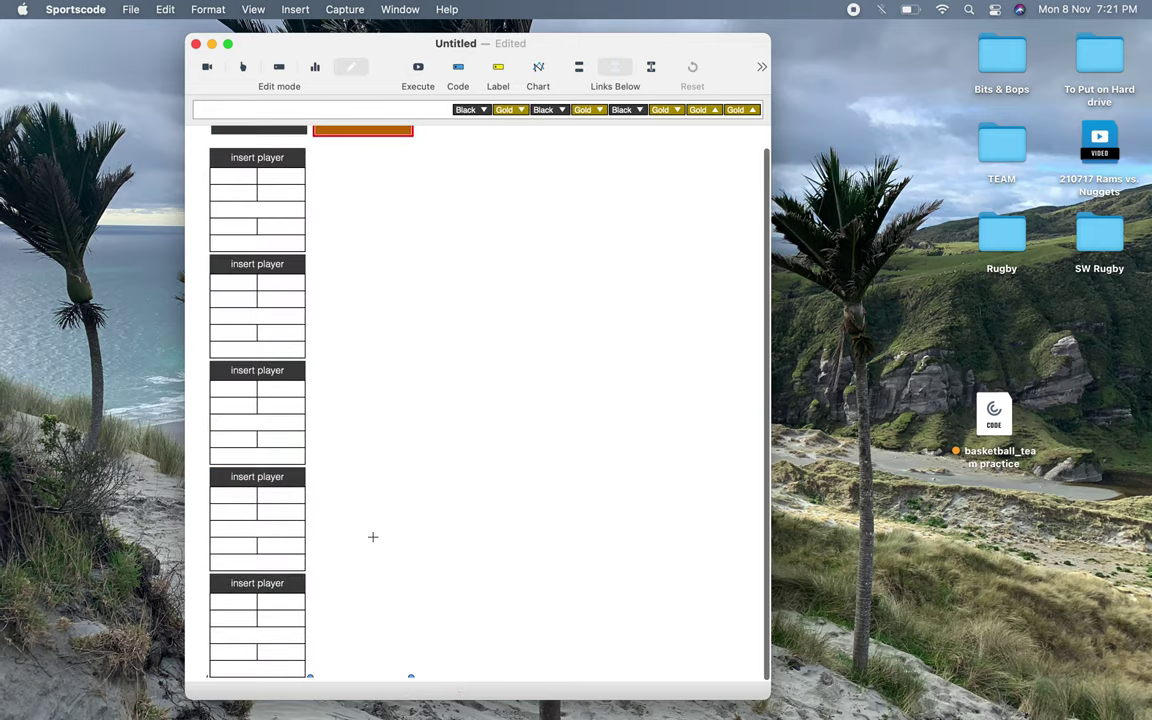
Step: Reposition and lengthen the code window to fit all five player blocks, and nudge the blocks slightly closer to the team buttons
{"action": "left_click_drag", "start_coordinate": [770, 698], "coordinate": [770, 718]}
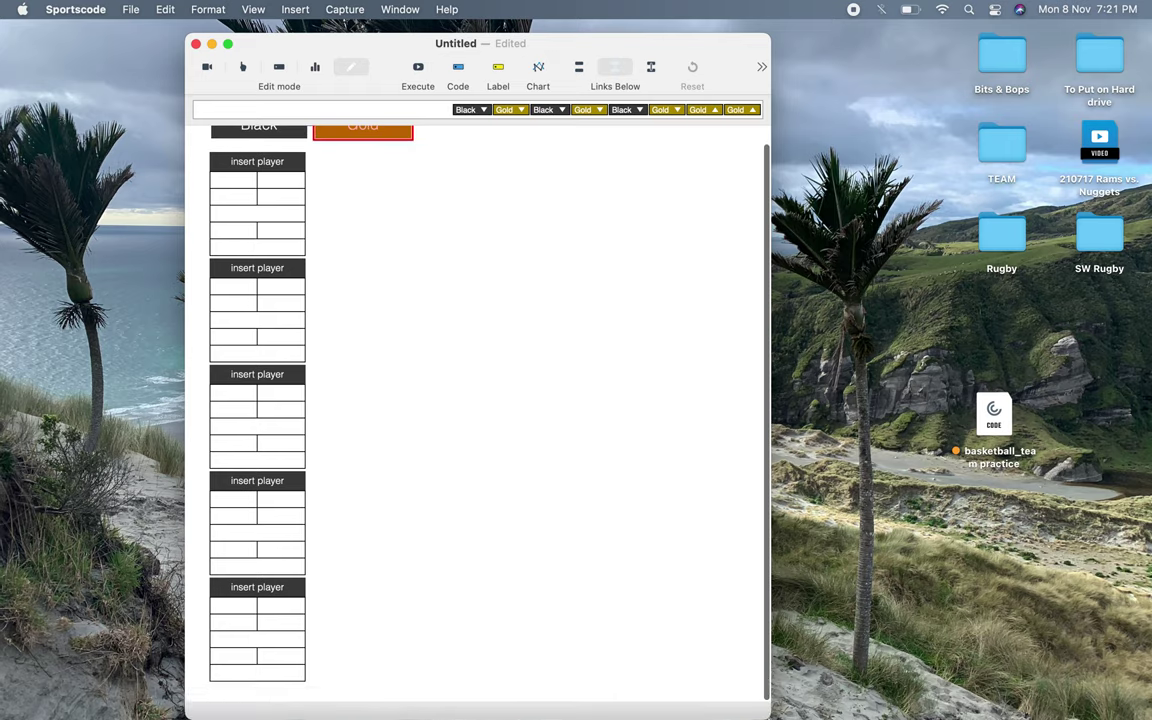
{"action": "scroll", "coordinate": [585, 431], "scroll_direction": "up", "scroll_amount": 2}
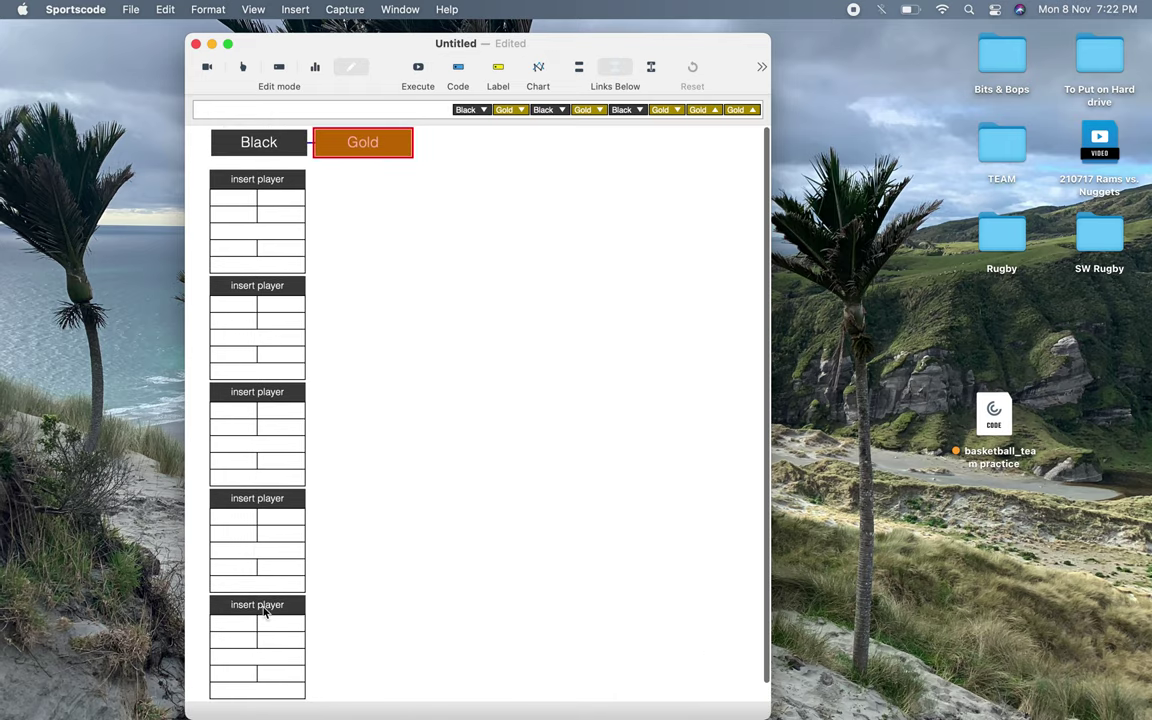
{"action": "left_click_drag", "start_coordinate": [392, 80], "coordinate": [370, 58]}
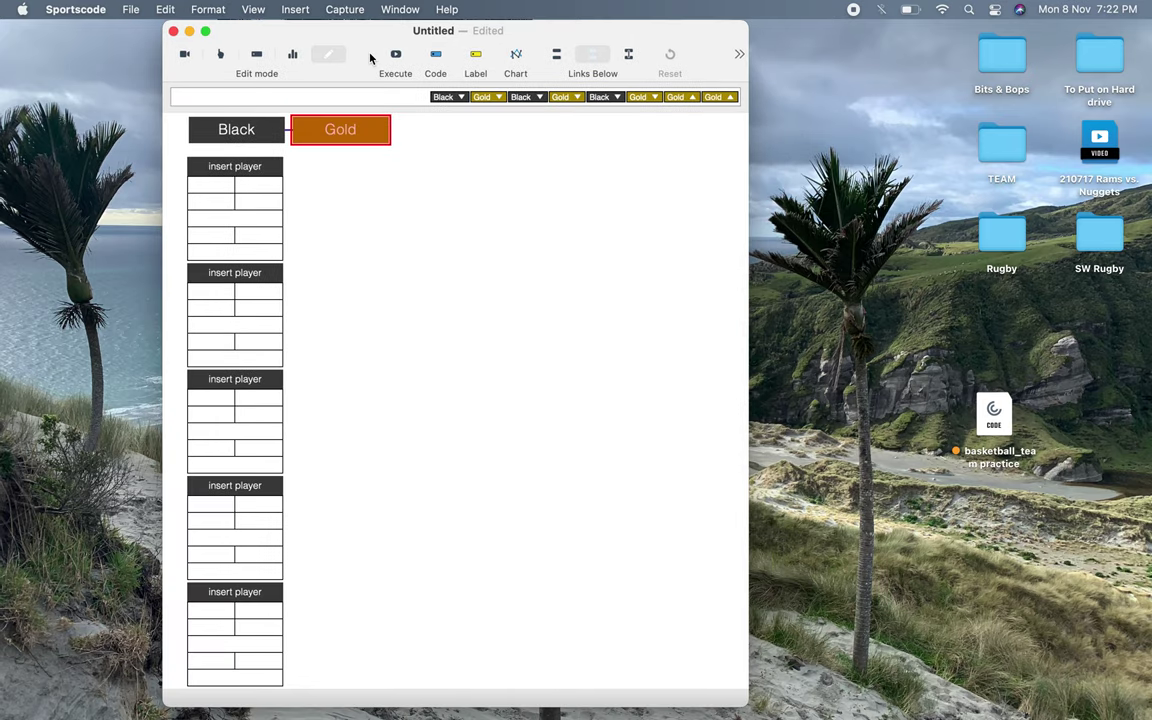
{"action": "left_click_drag", "start_coordinate": [745, 704], "coordinate": [745, 718]}
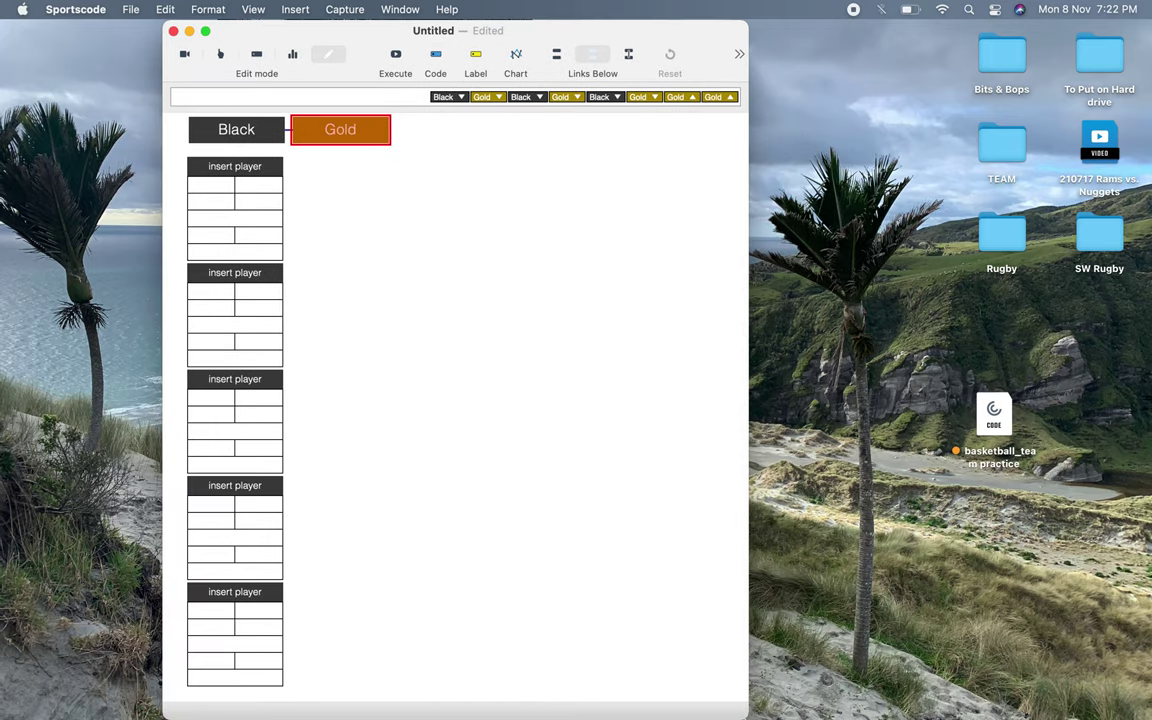
{"action": "left_click_drag", "start_coordinate": [292, 158], "coordinate": [186, 692]}
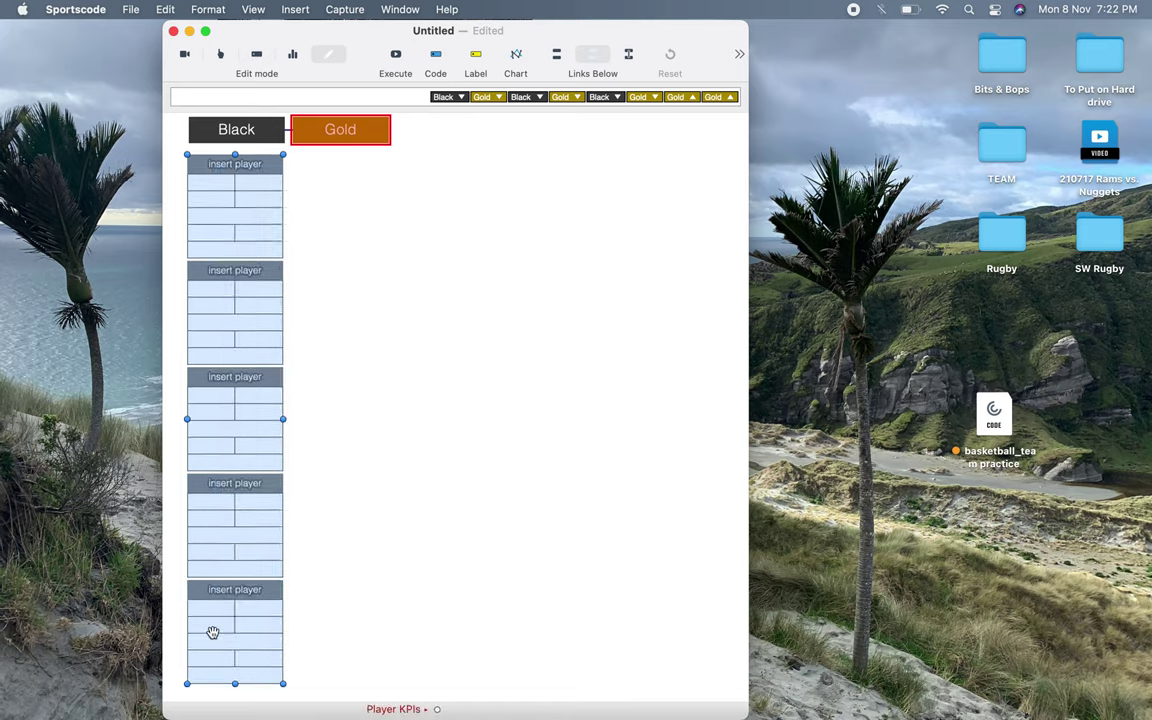
{"action": "left_click", "coordinate": [419, 501]}
Step: Test a label of the fifth player block in code mode and hide all link lines
{"action": "left_click", "coordinate": [221, 55]}
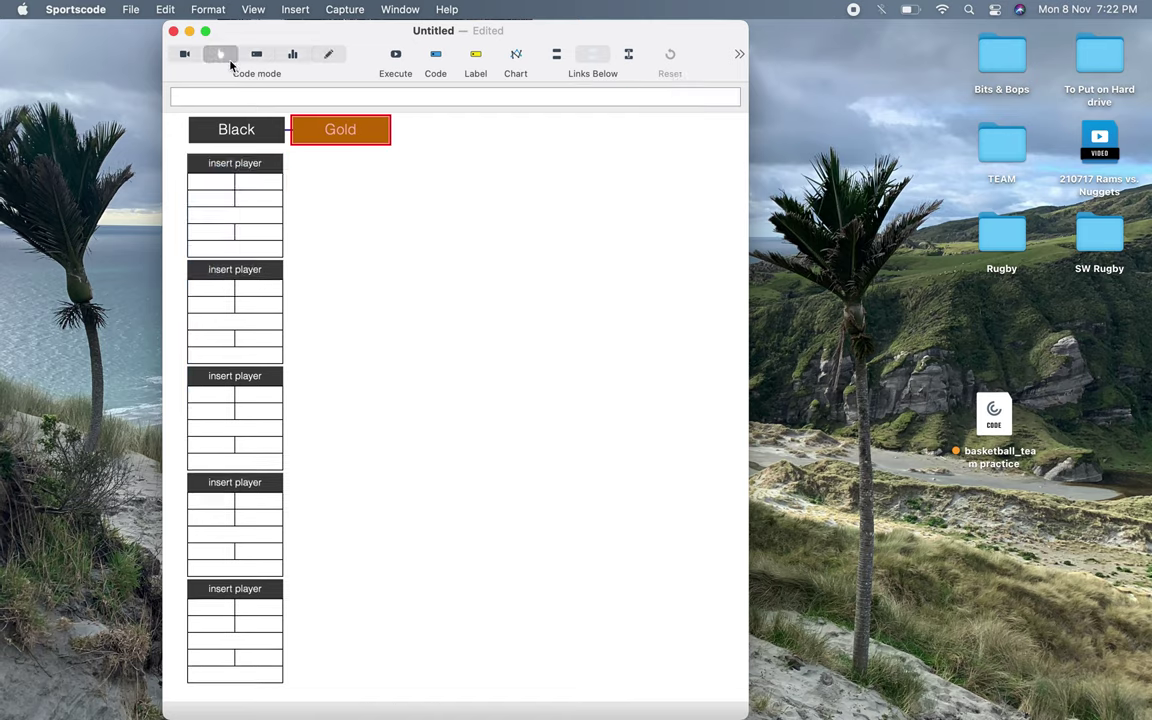
{"action": "left_click", "coordinate": [251, 641]}
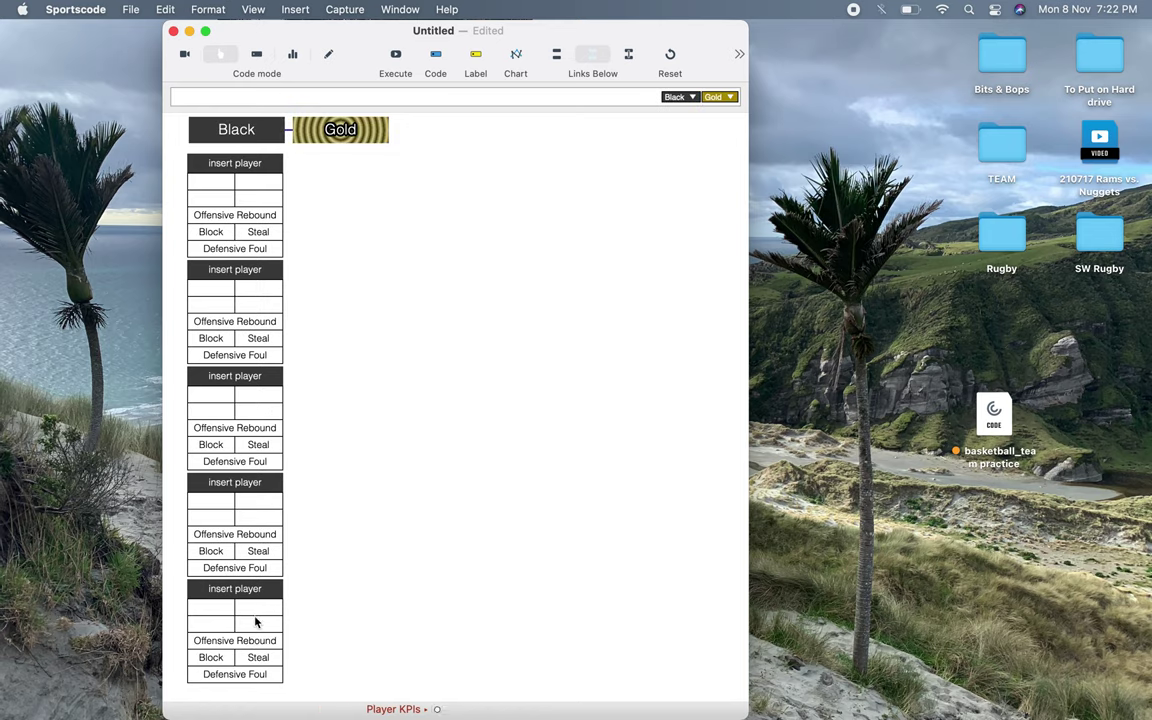
{"action": "left_click", "coordinate": [630, 54]}
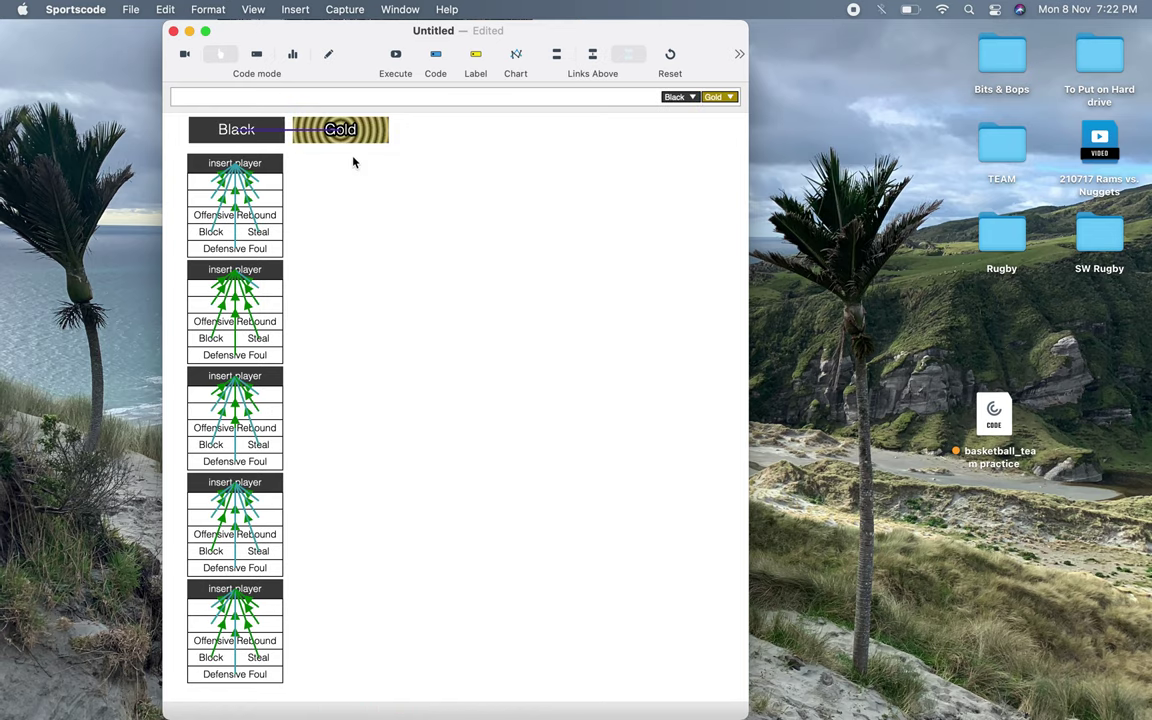
{"action": "left_click", "coordinate": [556, 51]}
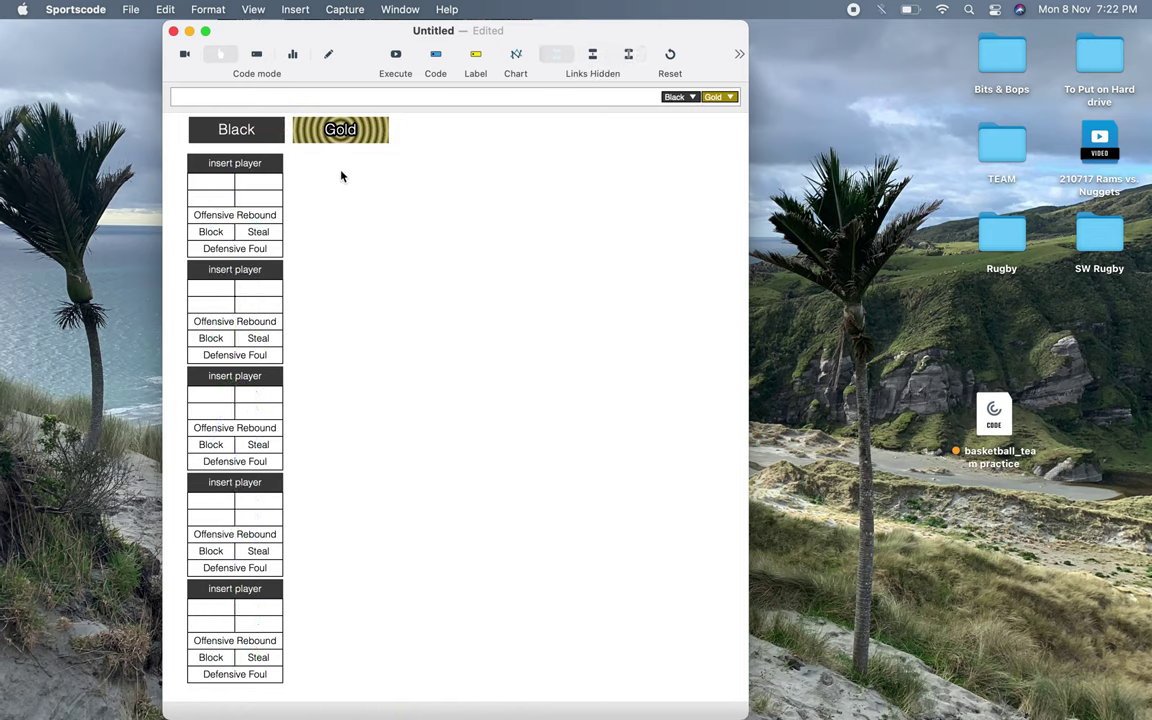
Step: Return to edit mode and review the script of the "Made 3" label in the first player block
{"action": "left_click", "coordinate": [328, 54]}
{"action": "double_click", "coordinate": [258, 182]}
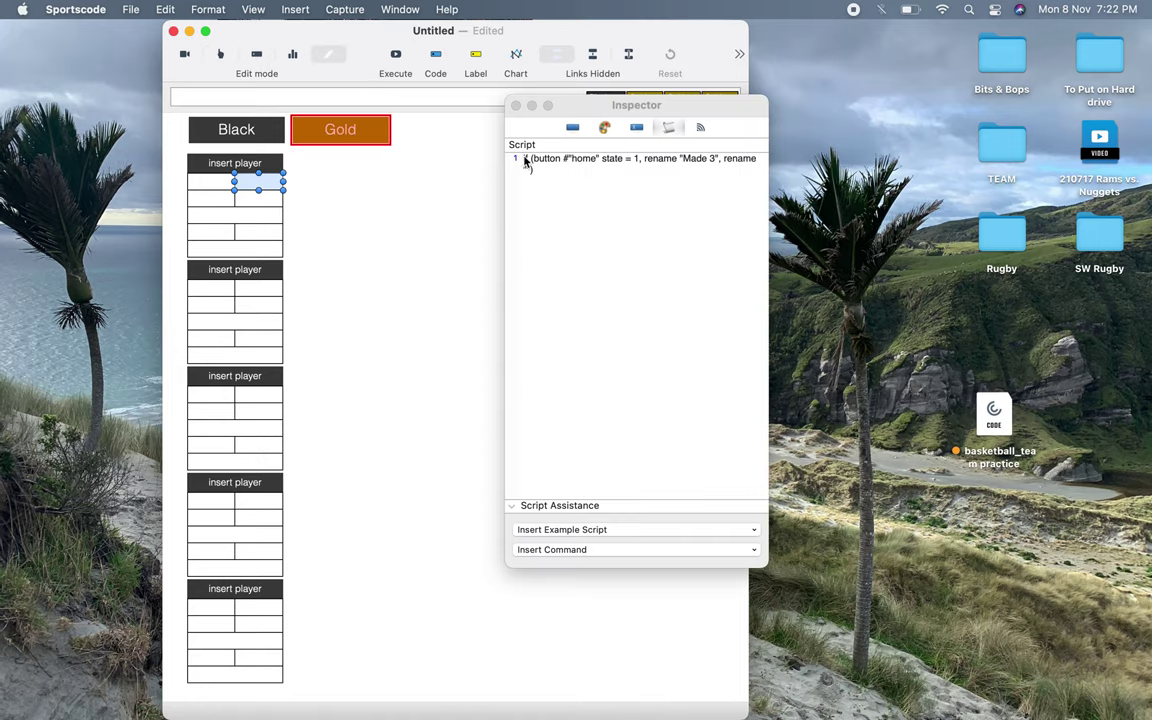
{"action": "left_click", "coordinate": [526, 160]}
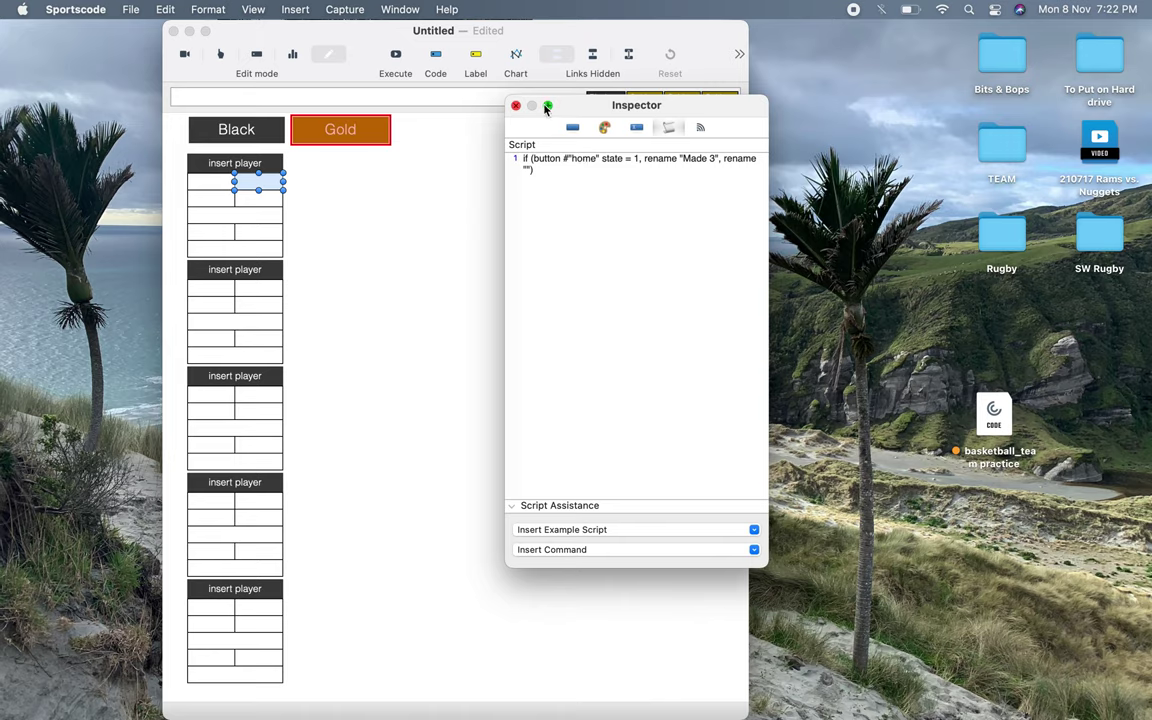
{"action": "left_click", "coordinate": [515, 106]}
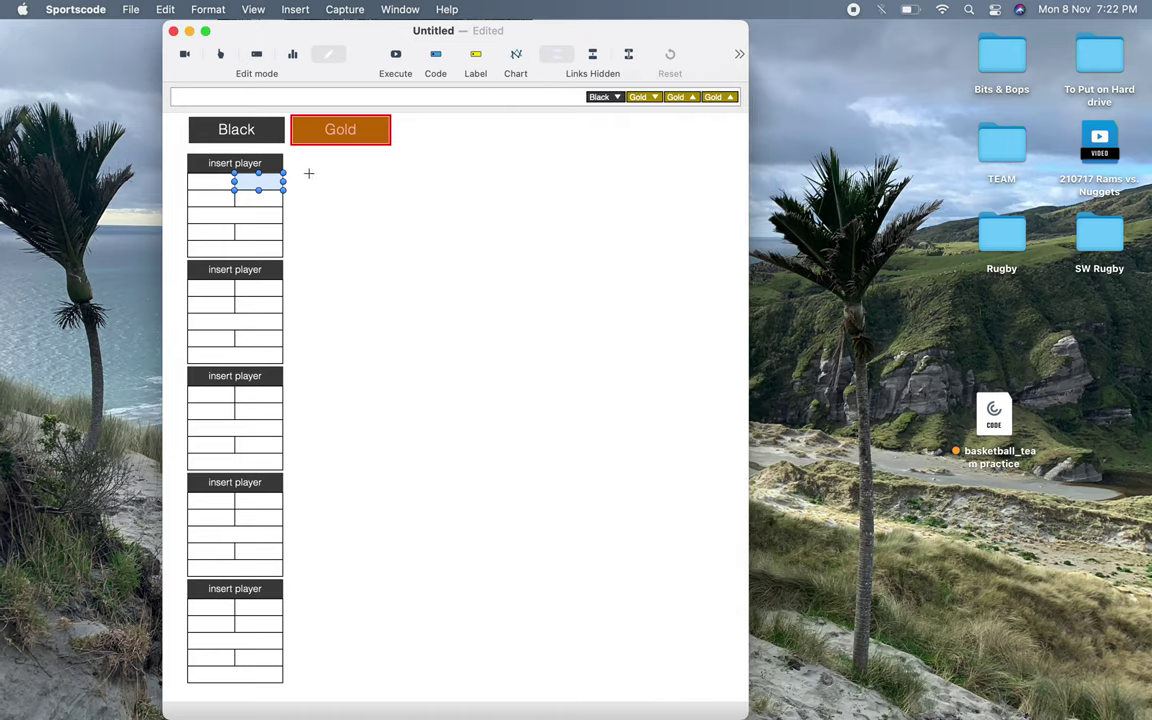
Step: Copy all five player blocks and paste them into a new code window
{"action": "left_click_drag", "start_coordinate": [298, 148], "coordinate": [178, 690]}
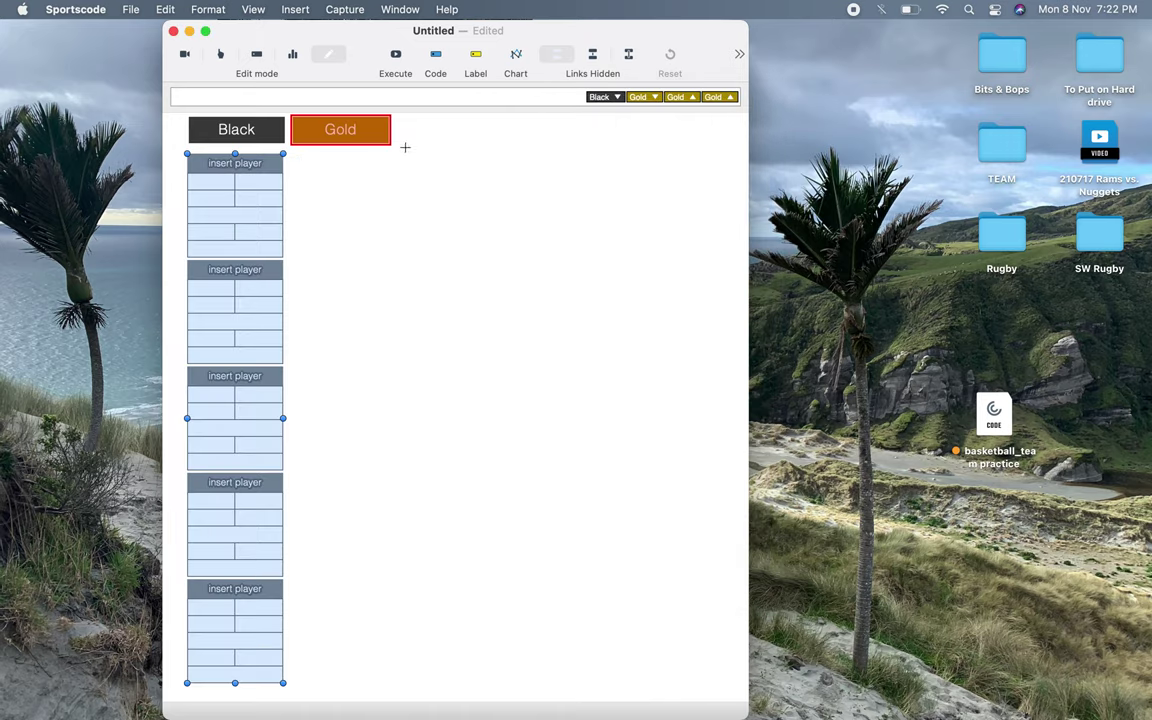
{"action": "left_click", "coordinate": [130, 9]}
{"action": "mouse_move", "coordinate": [165, 160]}
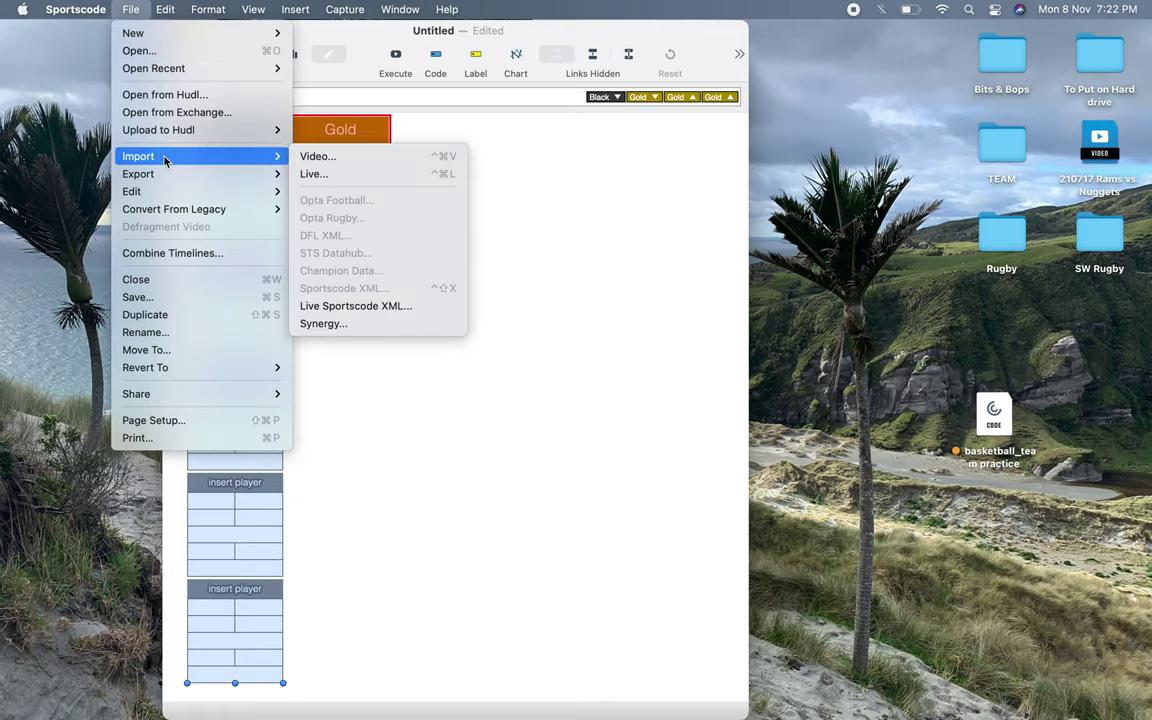
{"action": "mouse_move", "coordinate": [193, 32]}
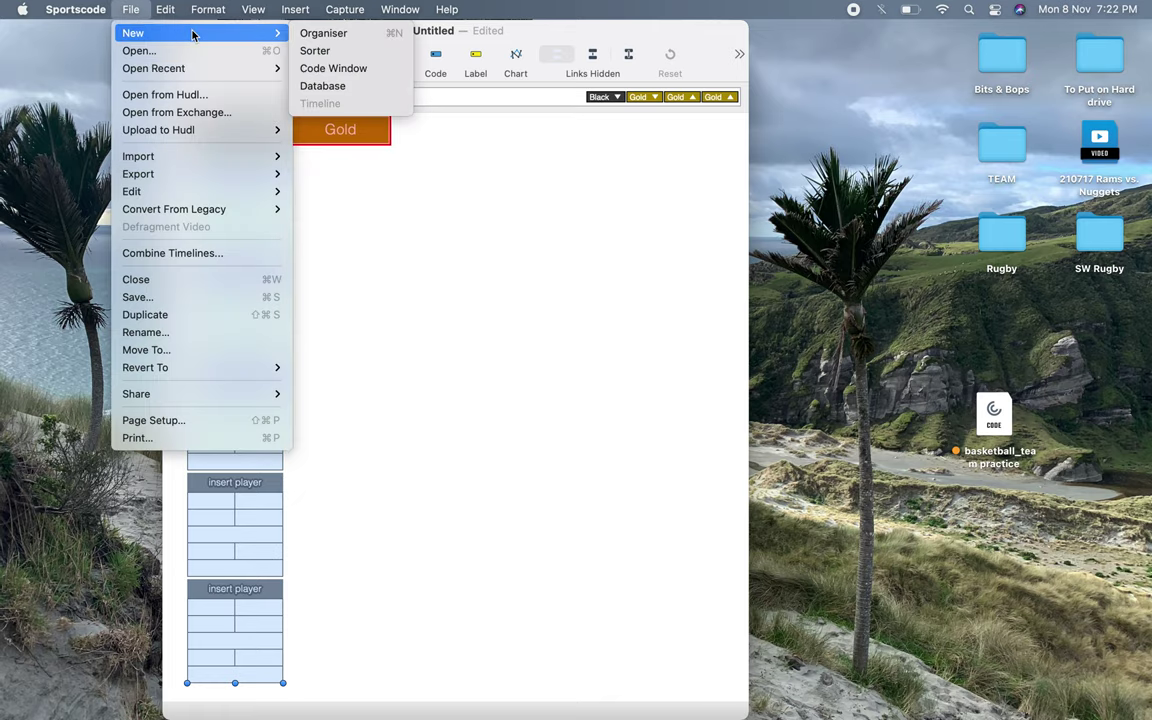
{"action": "left_click", "coordinate": [331, 74]}
{"action": "key", "text": "super+v"}
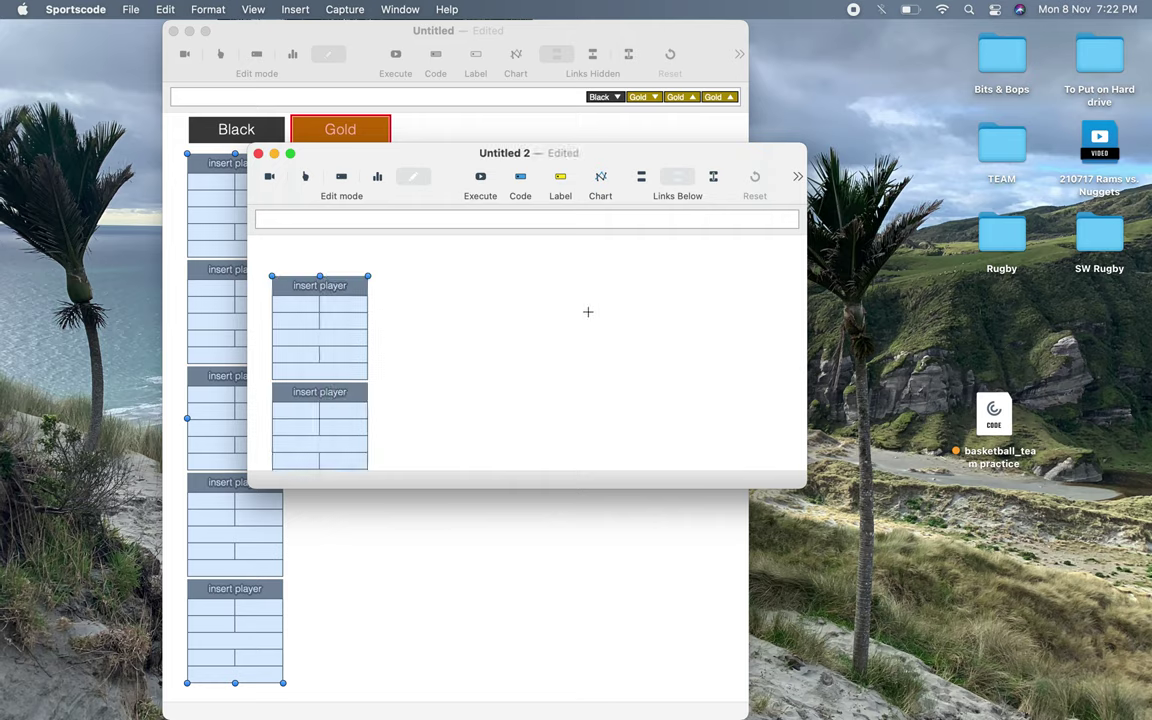
Step: Enlarge the new code window so more of the pasted player blocks fit, and deselect them
{"action": "scroll", "coordinate": [586, 311], "scroll_direction": "down", "scroll_amount": 2}
{"action": "left_click_drag", "start_coordinate": [805, 488], "coordinate": [826, 678]}
{"action": "left_click", "coordinate": [527, 414]}
{"action": "scroll", "coordinate": [527, 414], "scroll_direction": "up", "scroll_amount": 3}
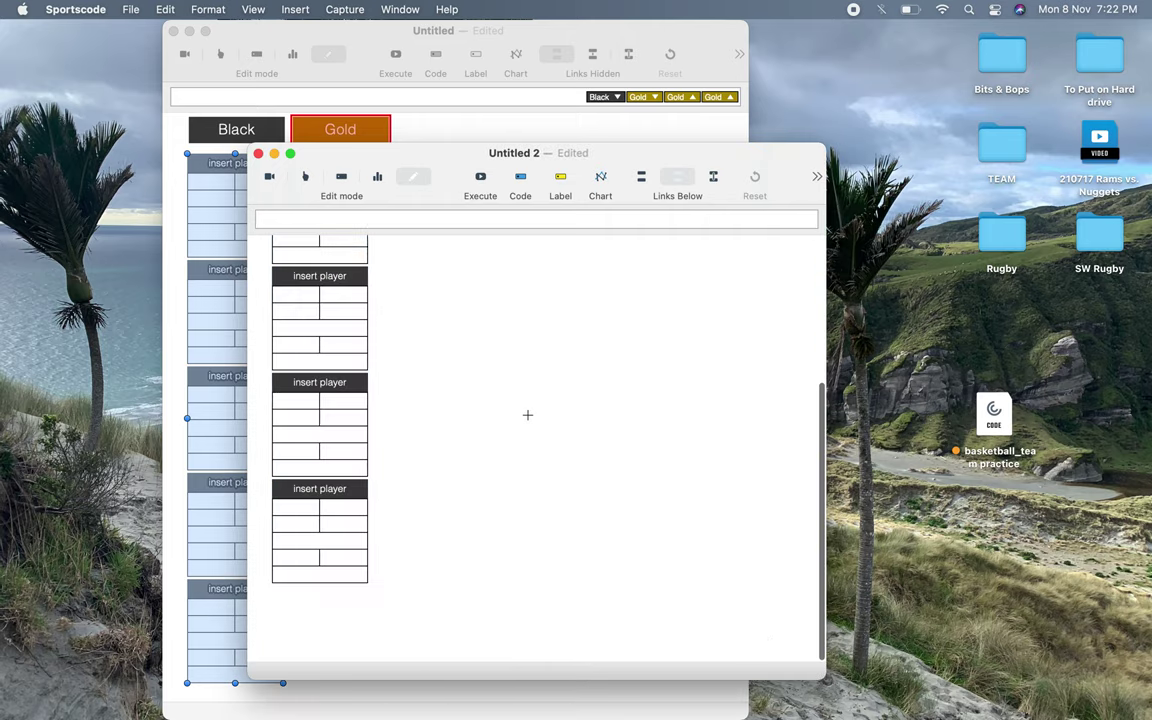
Step: Copy the script button color #"home" from the first "insert player" button in the new code window
{"action": "left_click", "coordinate": [347, 288]}
{"action": "double_click", "coordinate": [347, 288]}
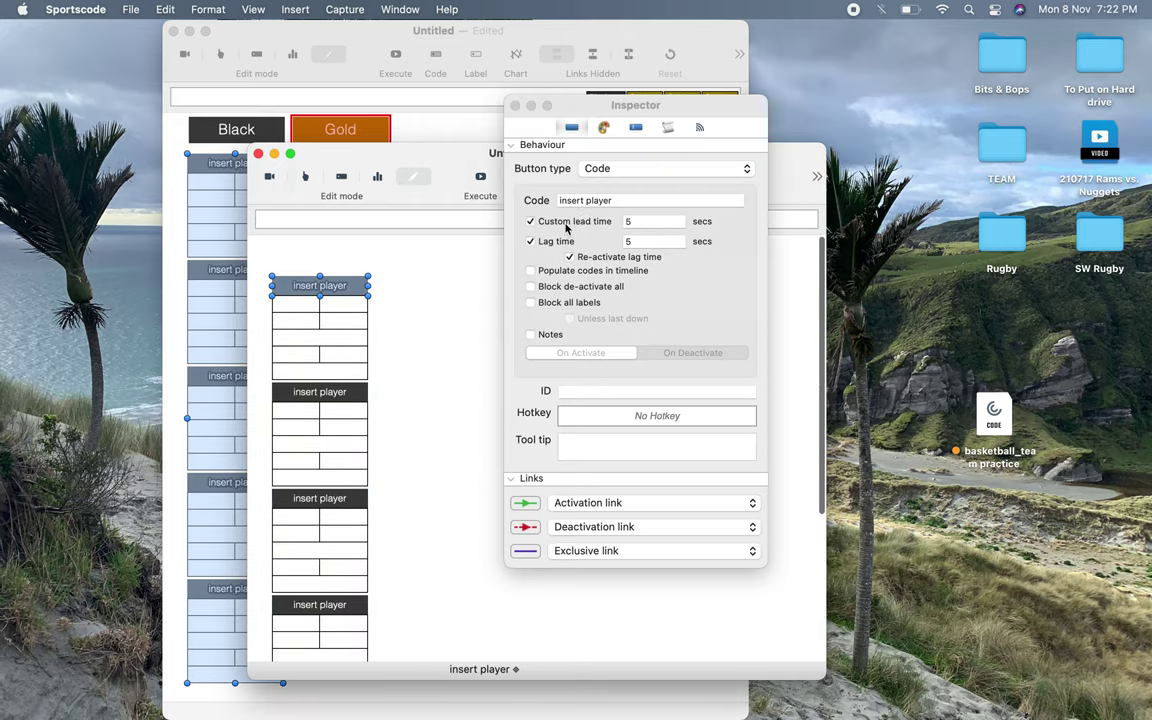
{"action": "left_click", "coordinate": [668, 128]}
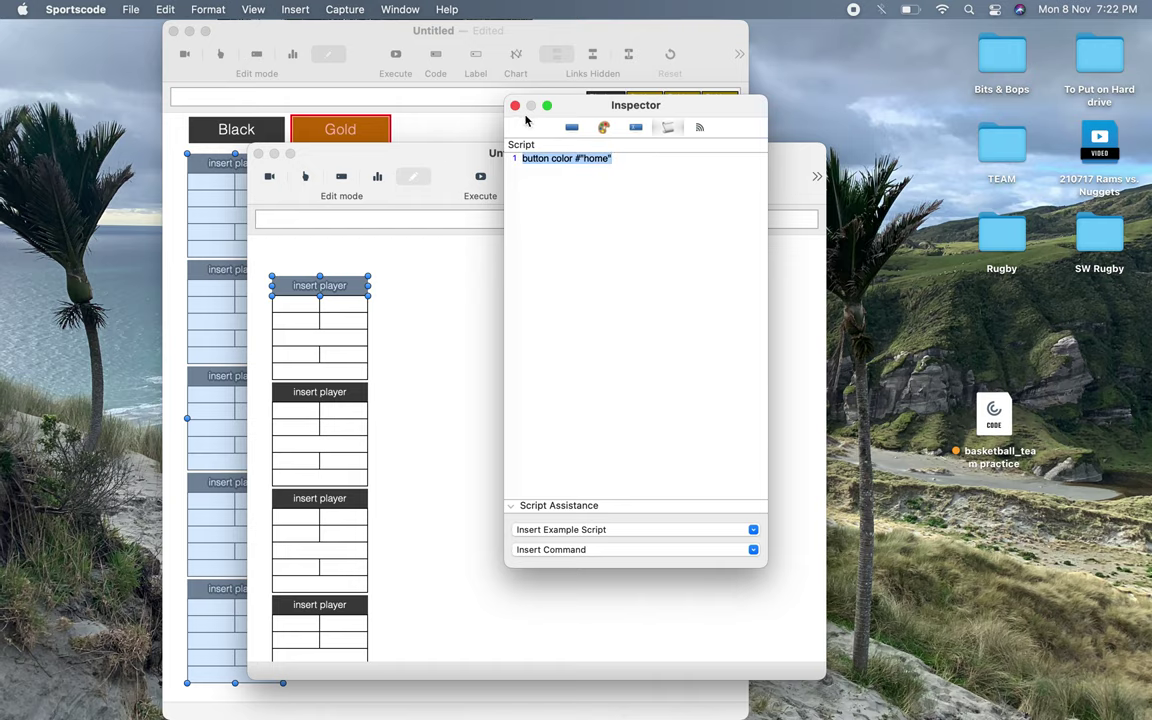
{"action": "left_click", "coordinate": [471, 106]}
{"action": "left_click", "coordinate": [514, 107]}
{"action": "left_click", "coordinate": [766, 252]}
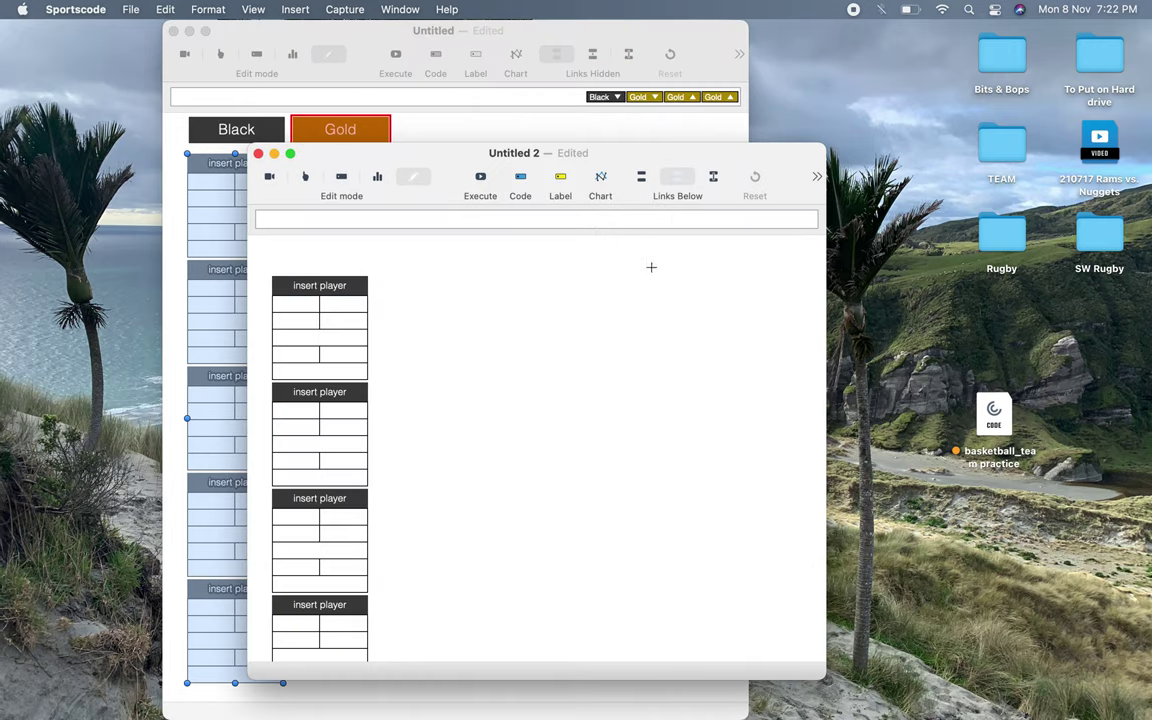
Step: Replace every button color #"home" script with button color #"away" in the new code window
{"action": "key", "text": "super+f"}
{"action": "type", "text": "button color #\"home\""}
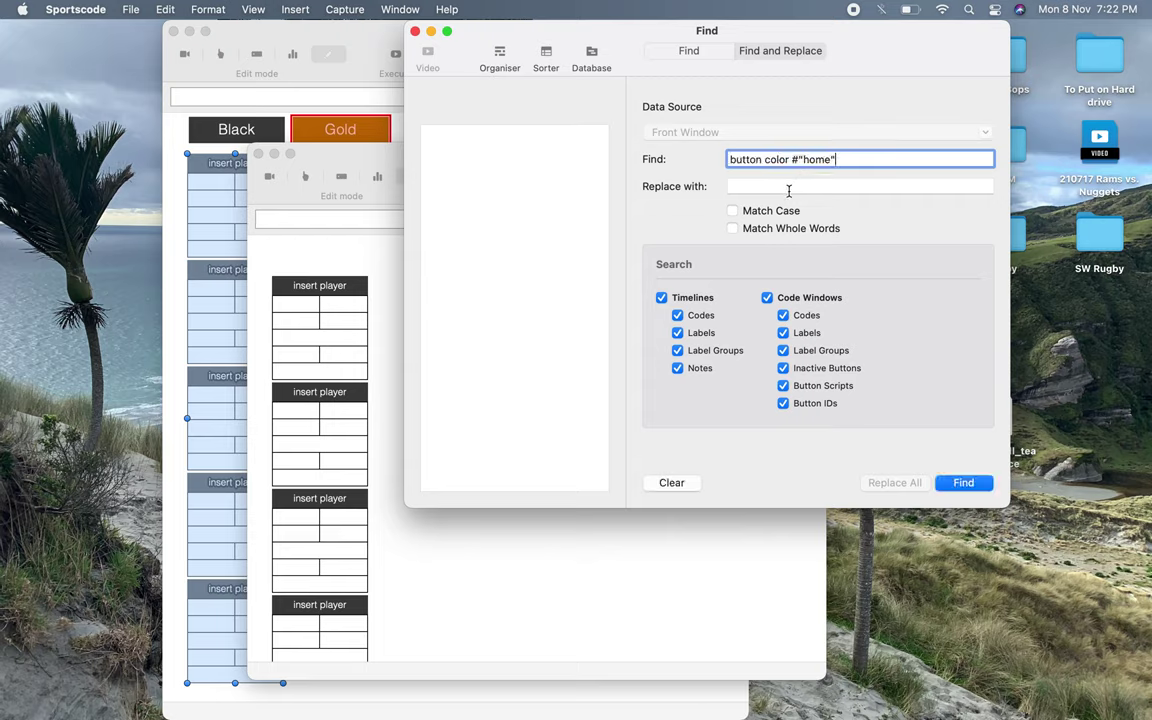
{"action": "left_click", "coordinate": [789, 187]}
{"action": "type", "text": "button color #\"home\""}
{"action": "double_click", "coordinate": [817, 186]}
{"action": "type", "text": "aw"}
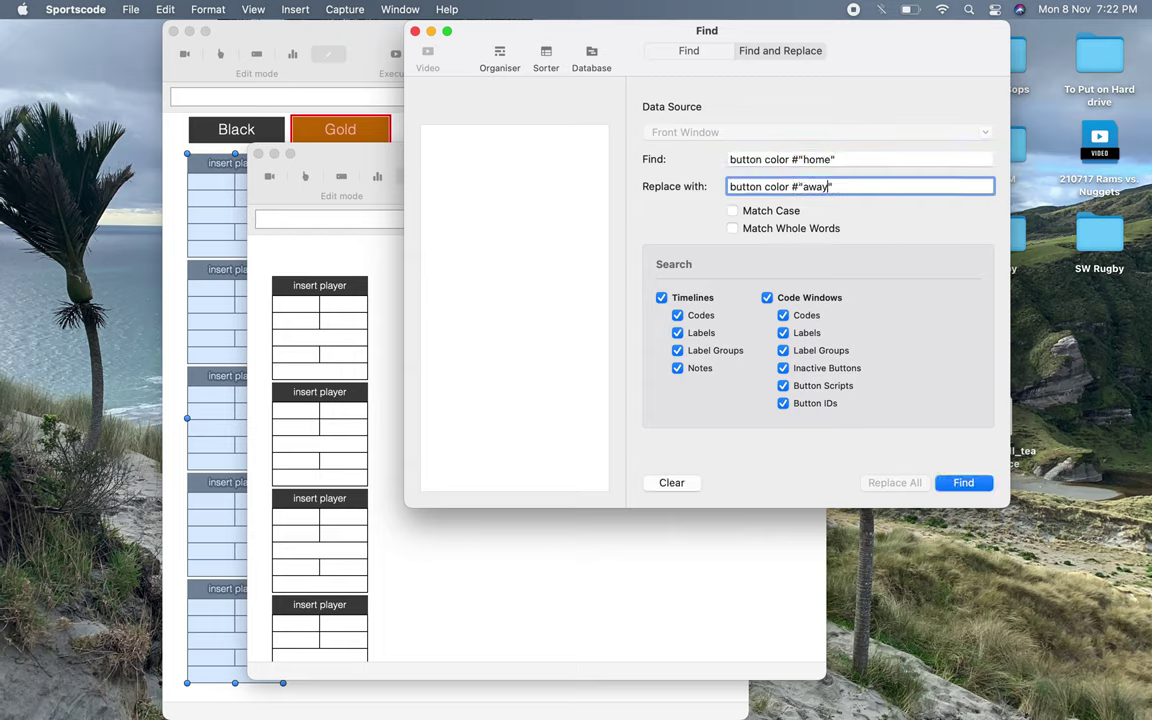
{"action": "key", "text": "Return"}
{"action": "left_click", "coordinate": [878, 482]}
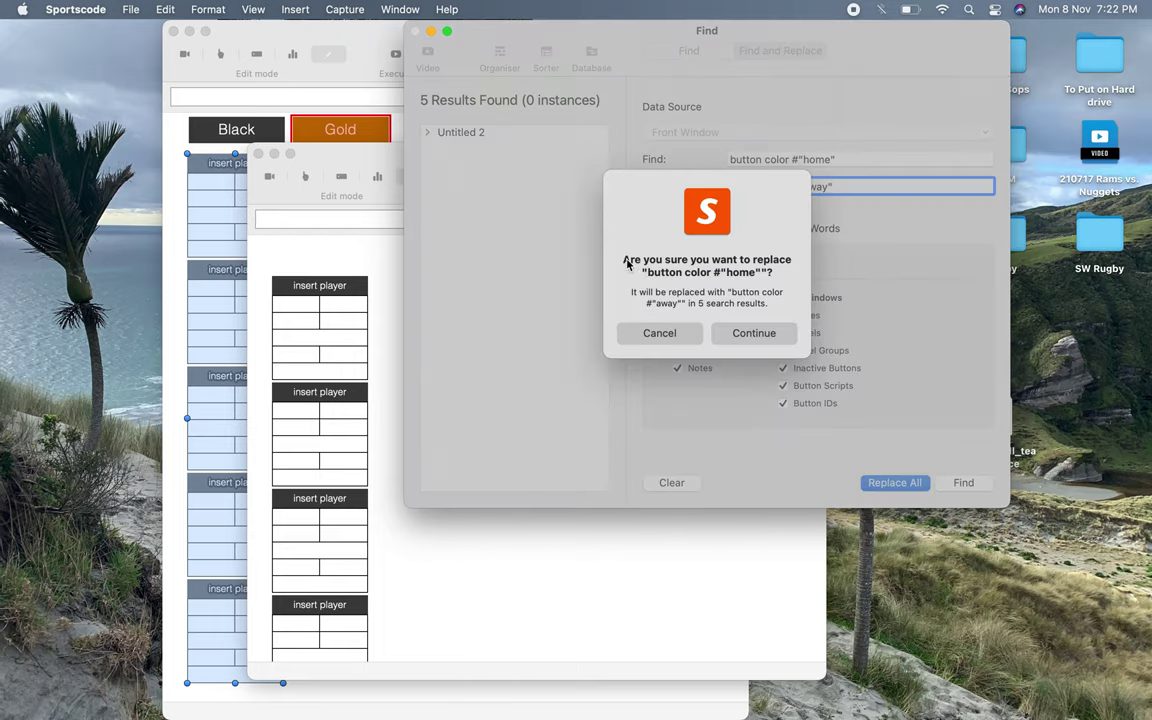
{"action": "left_click", "coordinate": [743, 340]}
{"action": "left_click", "coordinate": [415, 31]}
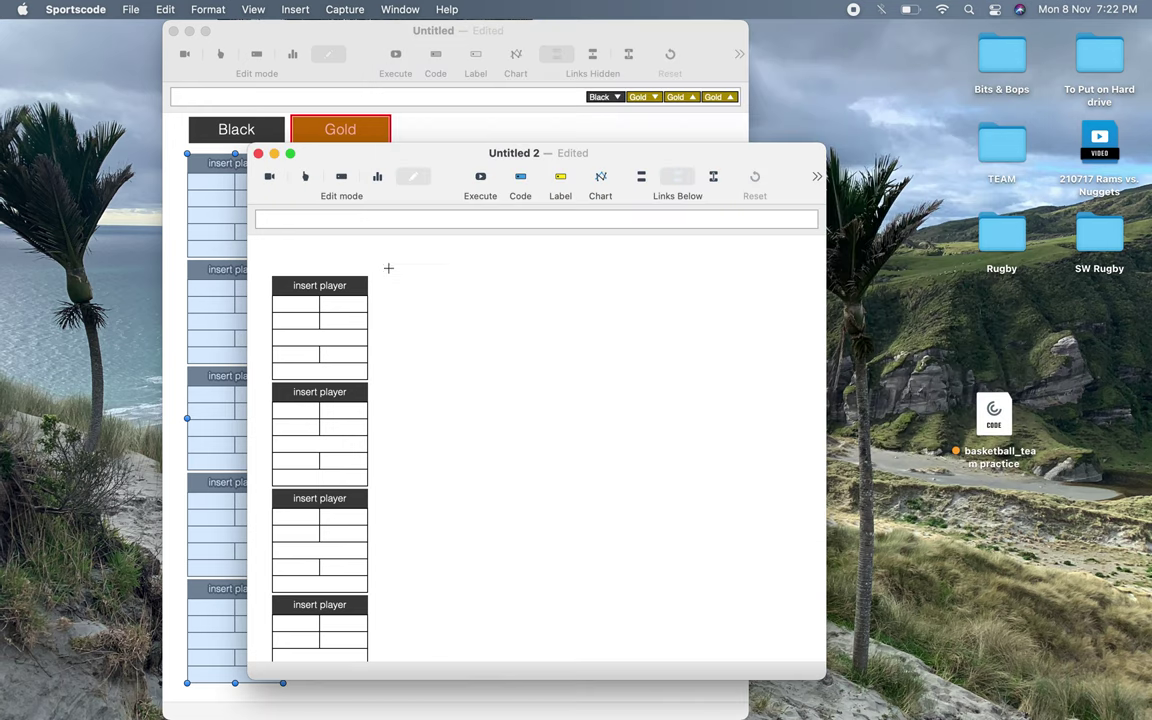
Step: Copy the "Made 2" rename script from the first player block's label in the new code window
{"action": "scroll", "coordinate": [400, 312], "scroll_direction": "down", "scroll_amount": 3}
{"action": "double_click", "coordinate": [311, 265]}
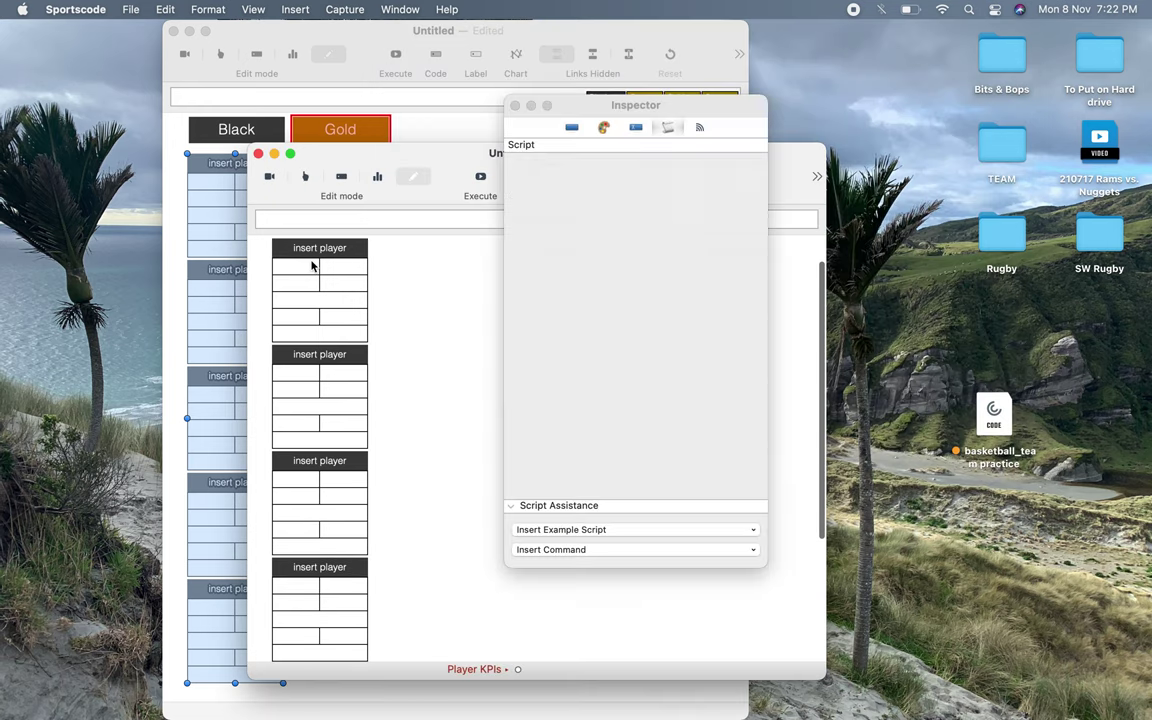
{"action": "left_click_drag", "start_coordinate": [655, 220], "coordinate": [481, 153]}
{"action": "key", "text": "super+c"}
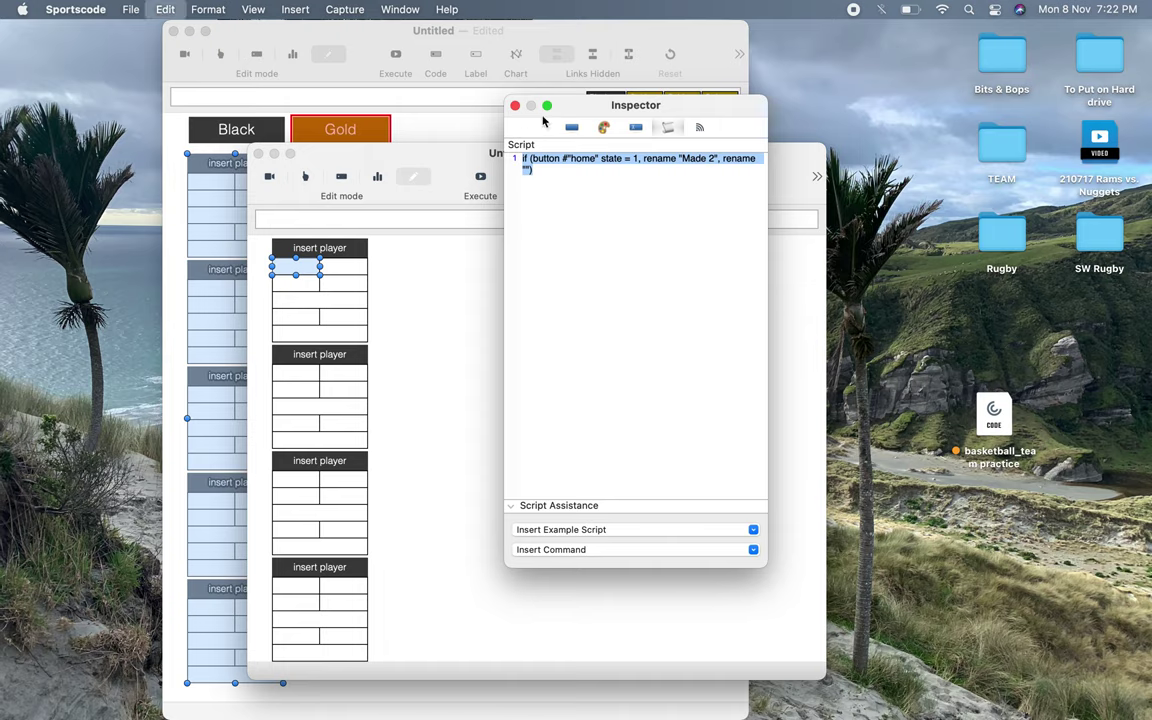
{"action": "left_click", "coordinate": [515, 105]}
{"action": "left_click", "coordinate": [520, 293]}
Step: Replace all "Made 2" scripts that check button #"home" with if (button #"away" state = 1, rename "Made 2", rename "")
{"action": "key", "text": "super+f"}
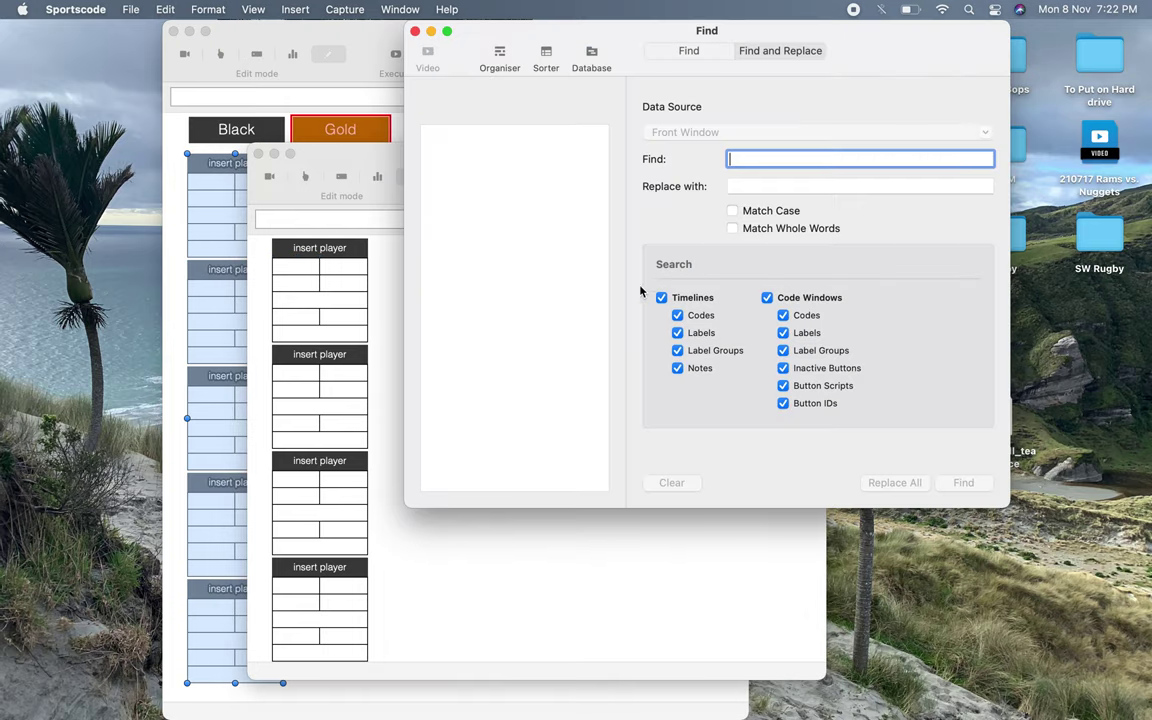
{"action": "key", "text": "super+v"}
{"action": "left_click", "coordinate": [785, 187]}
{"action": "key", "text": "super+v"}
{"action": "left_click", "coordinate": [828, 159]}
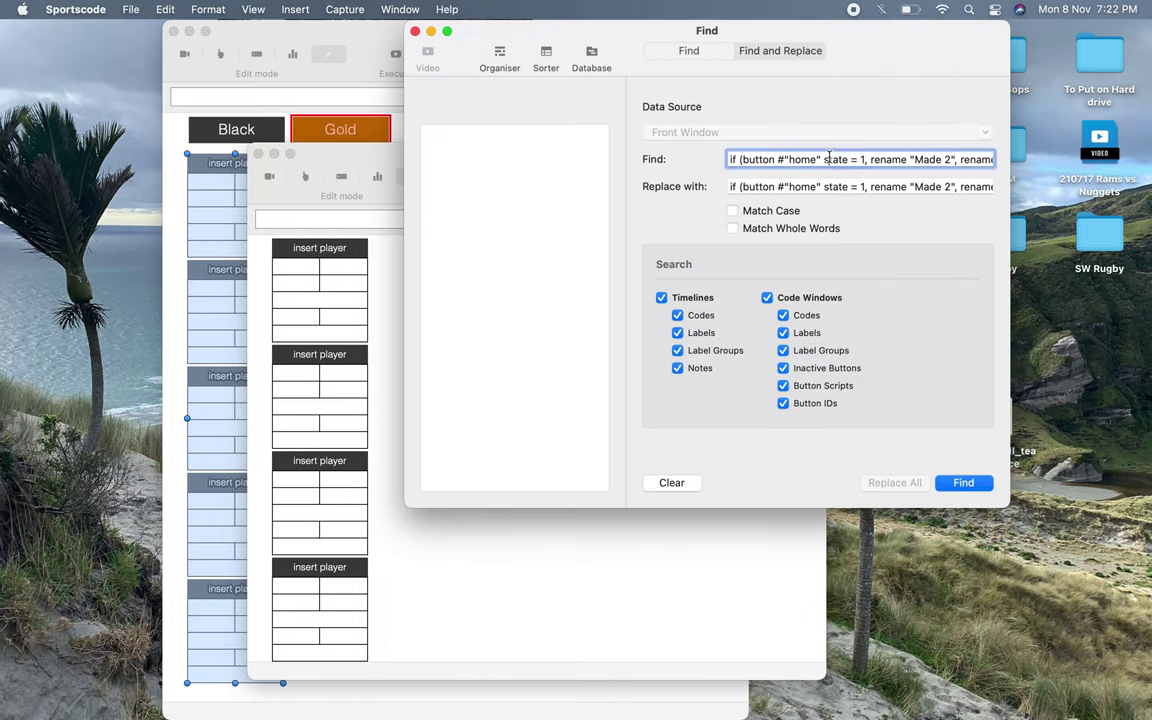
{"action": "double_click", "coordinate": [804, 188]}
{"action": "type", "text": "away"}
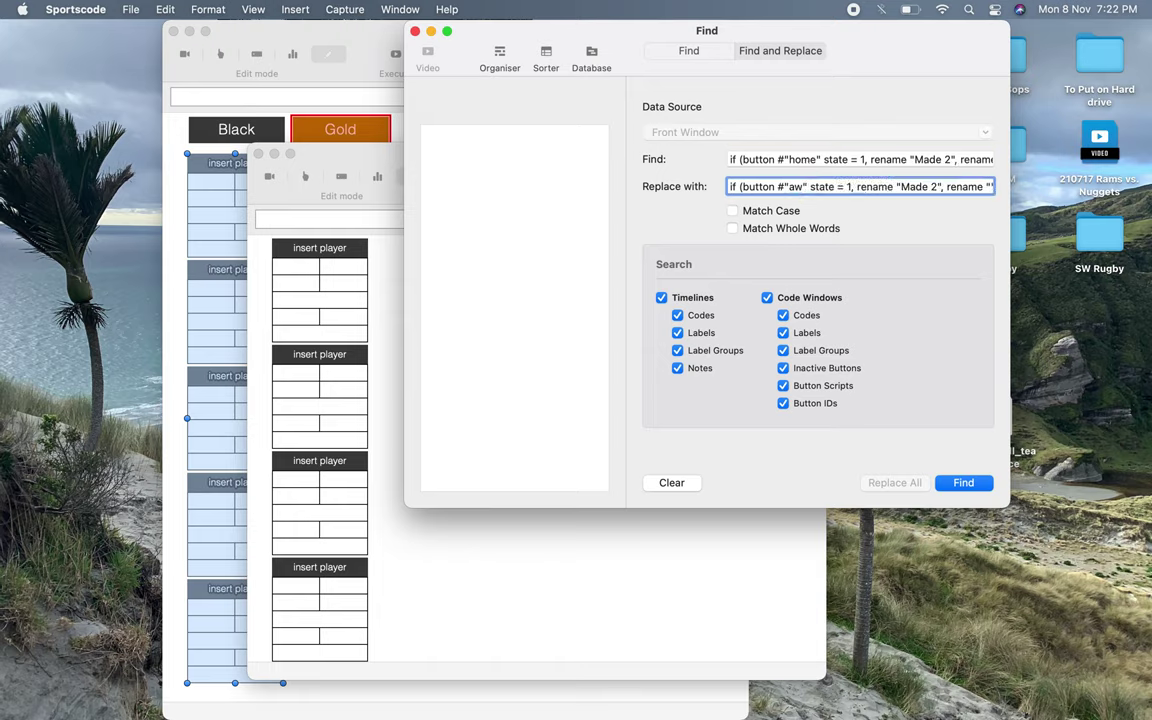
{"action": "left_click", "coordinate": [968, 484]}
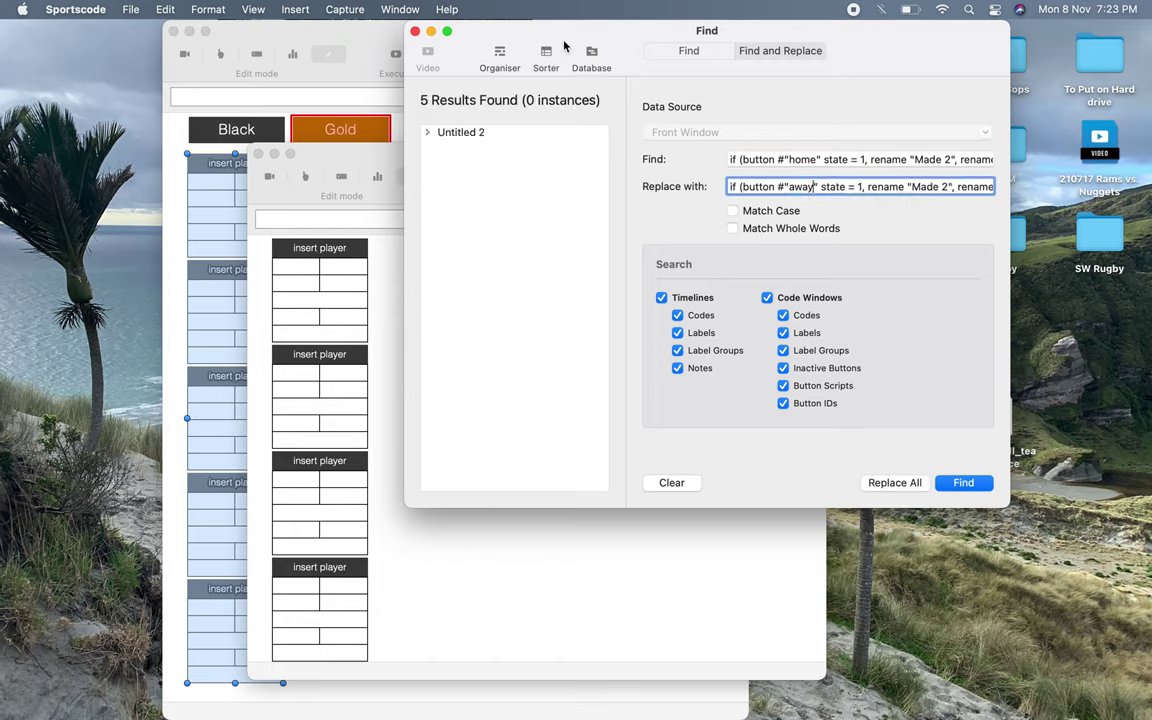
{"action": "left_click", "coordinate": [894, 483]}
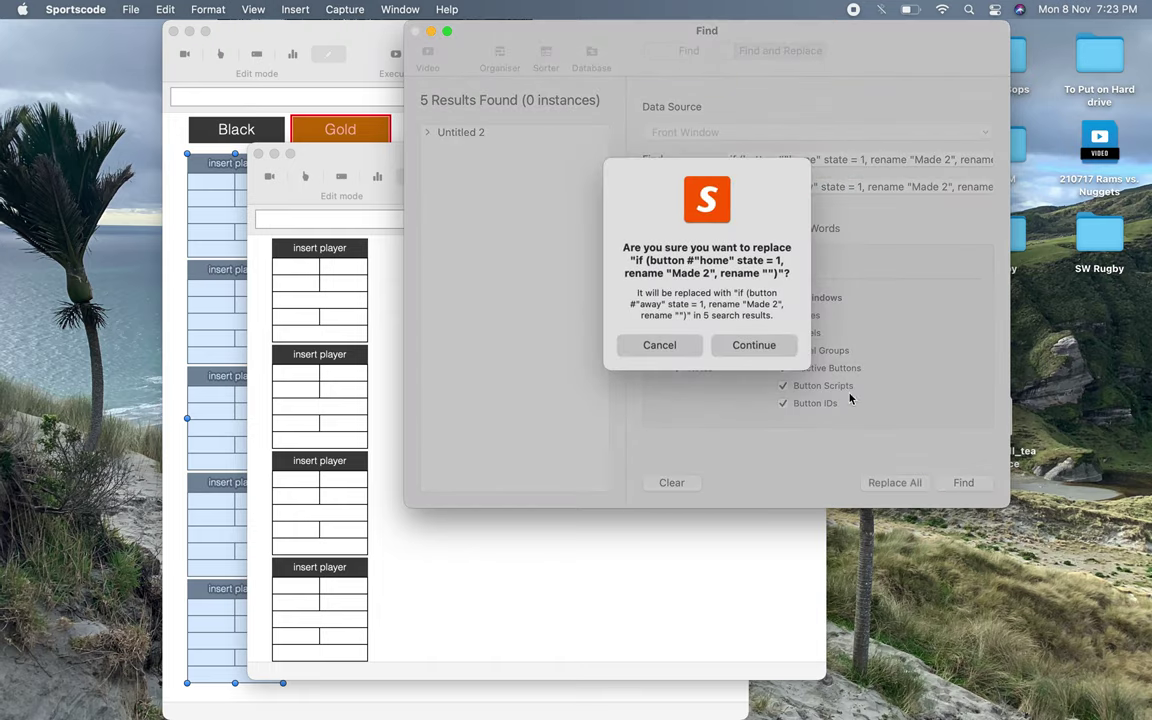
{"action": "left_click", "coordinate": [780, 343]}
Step: Replace all "Made 3" scripts that check button #"home" with if (button #"away" state = 1, rename "Made 3", rename "")
{"action": "left_click", "coordinate": [947, 162]}
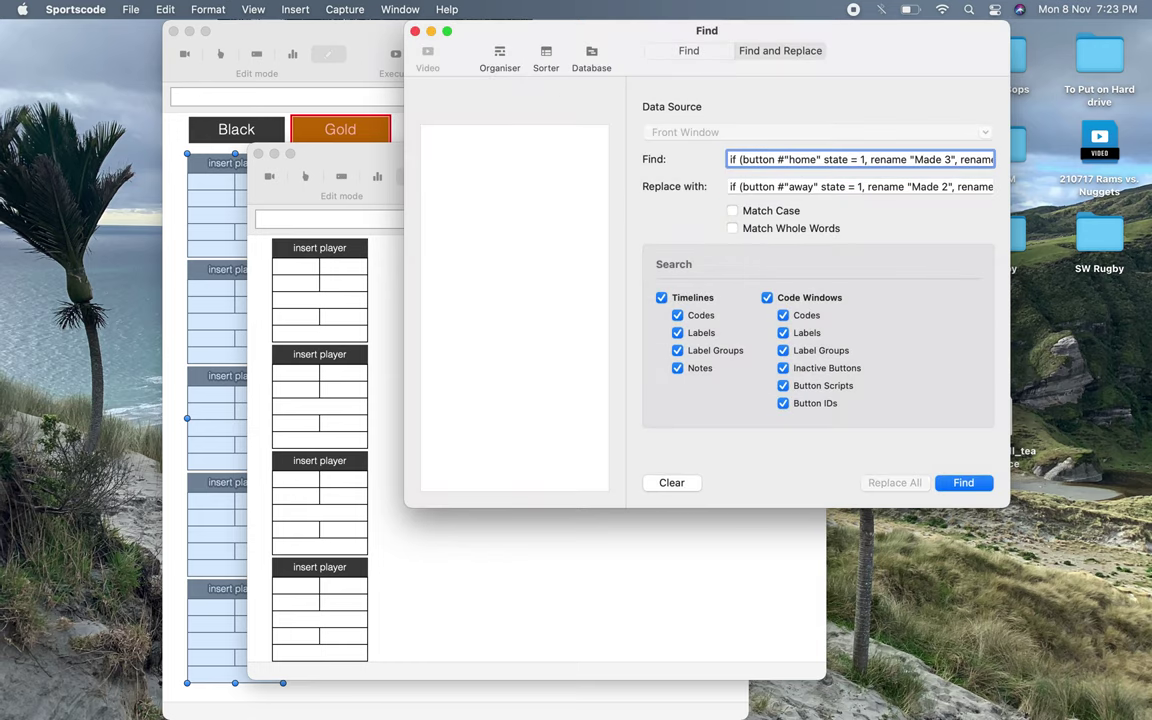
{"action": "double_click", "coordinate": [941, 186]}
{"action": "type", "text": "3"}
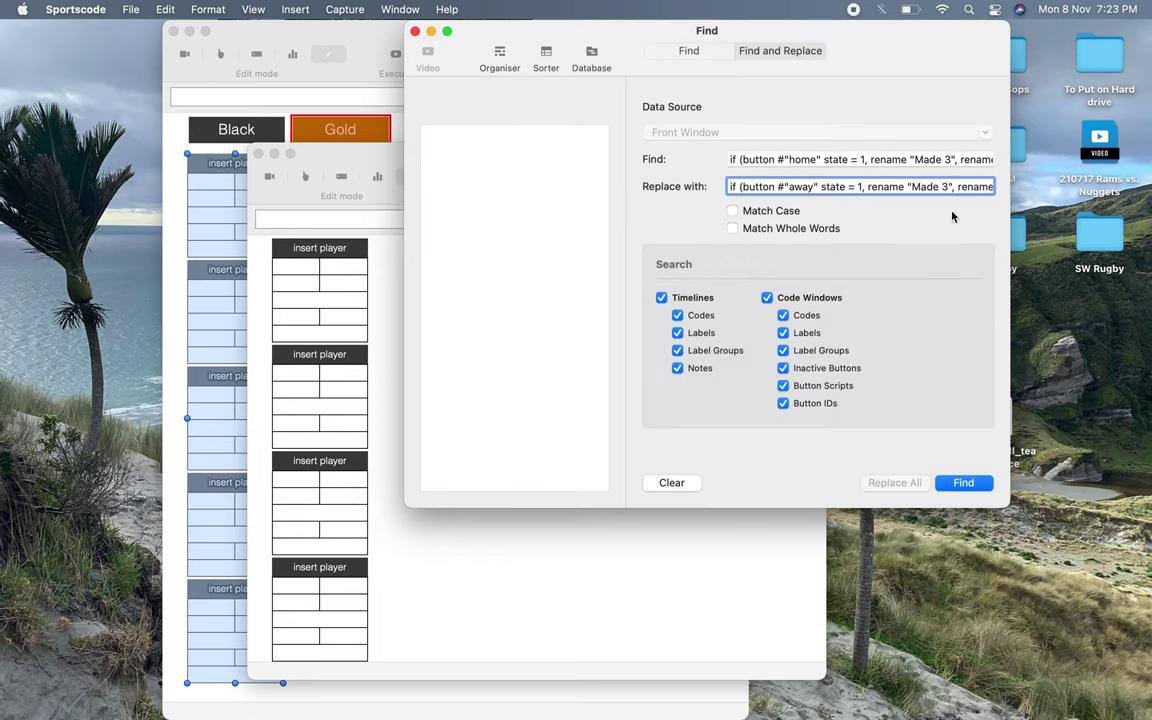
{"action": "left_click", "coordinate": [958, 483]}
{"action": "left_click", "coordinate": [890, 483]}
{"action": "left_click", "coordinate": [787, 344]}
Step: Replace button #"home" with button #"away" in all "Missed 2" rename scripts of the new code window
{"action": "left_click", "coordinate": [948, 160]}
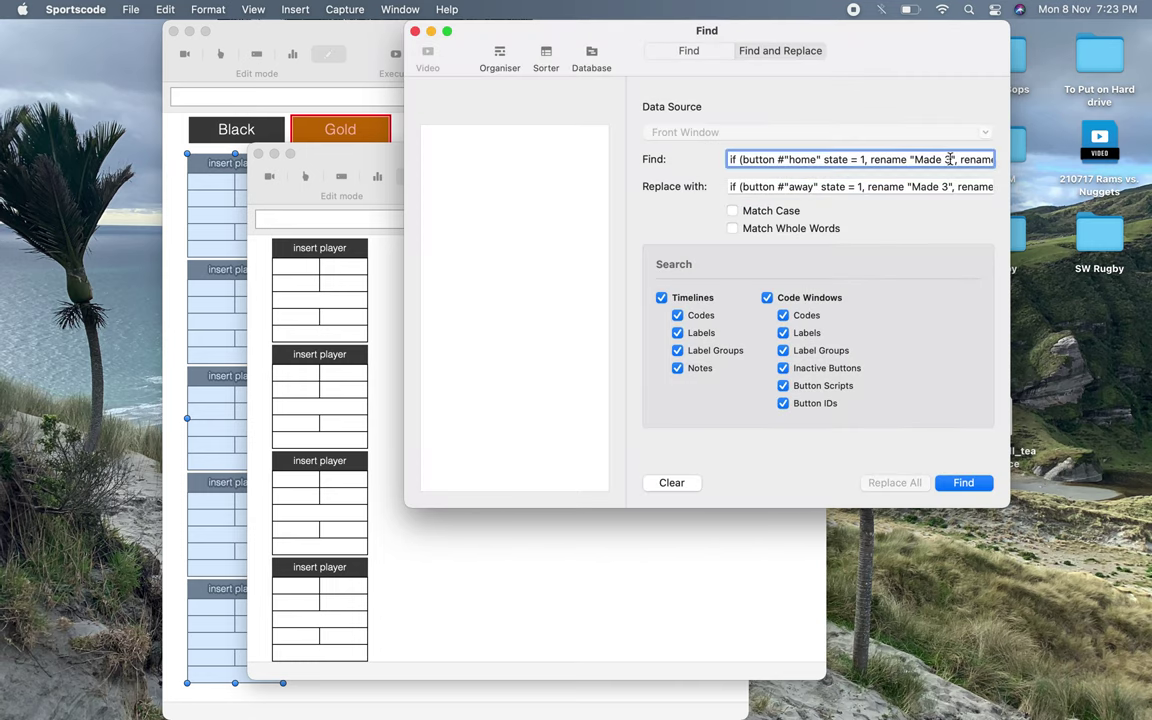
{"action": "key", "text": "BackSpace"}
{"action": "key", "text": "BackSpace"}
{"action": "key", "text": "BackSpace"}
{"action": "type", "text": "iss"}
{"action": "key", "text": "super+c"}
{"action": "left_click_drag", "start_coordinate": [961, 186], "coordinate": [912, 186]}
{"action": "key", "text": "super+v"}
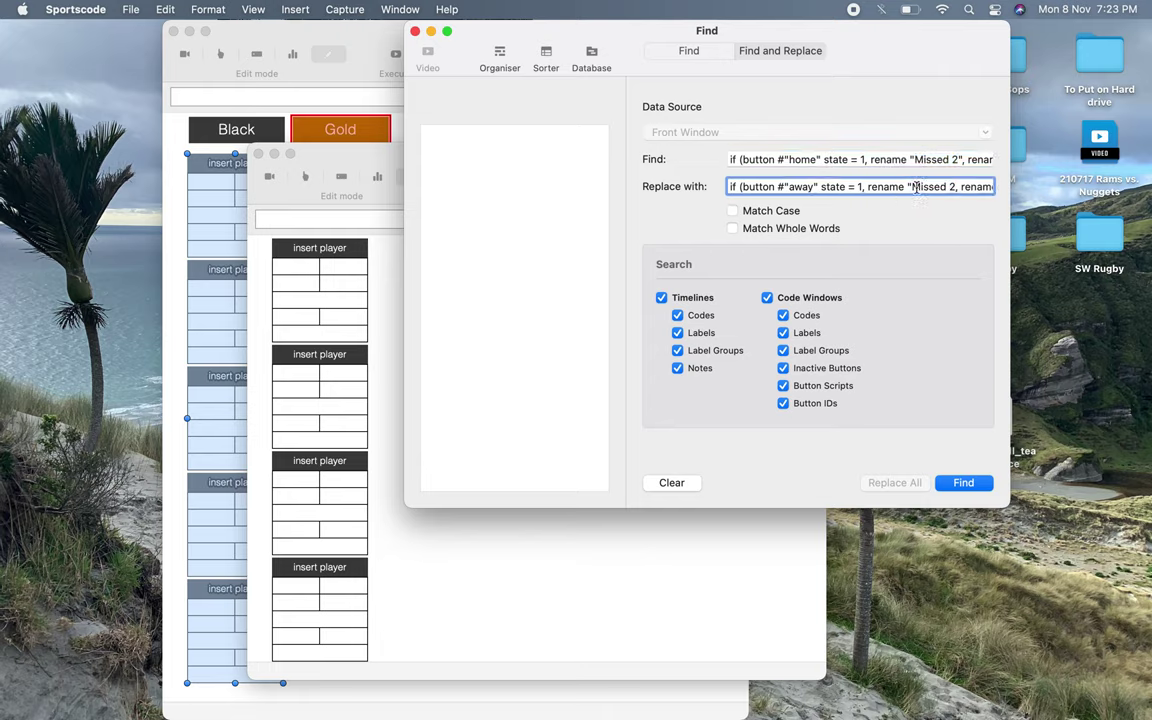
{"action": "left_click", "coordinate": [970, 483]}
{"action": "left_click", "coordinate": [894, 482]}
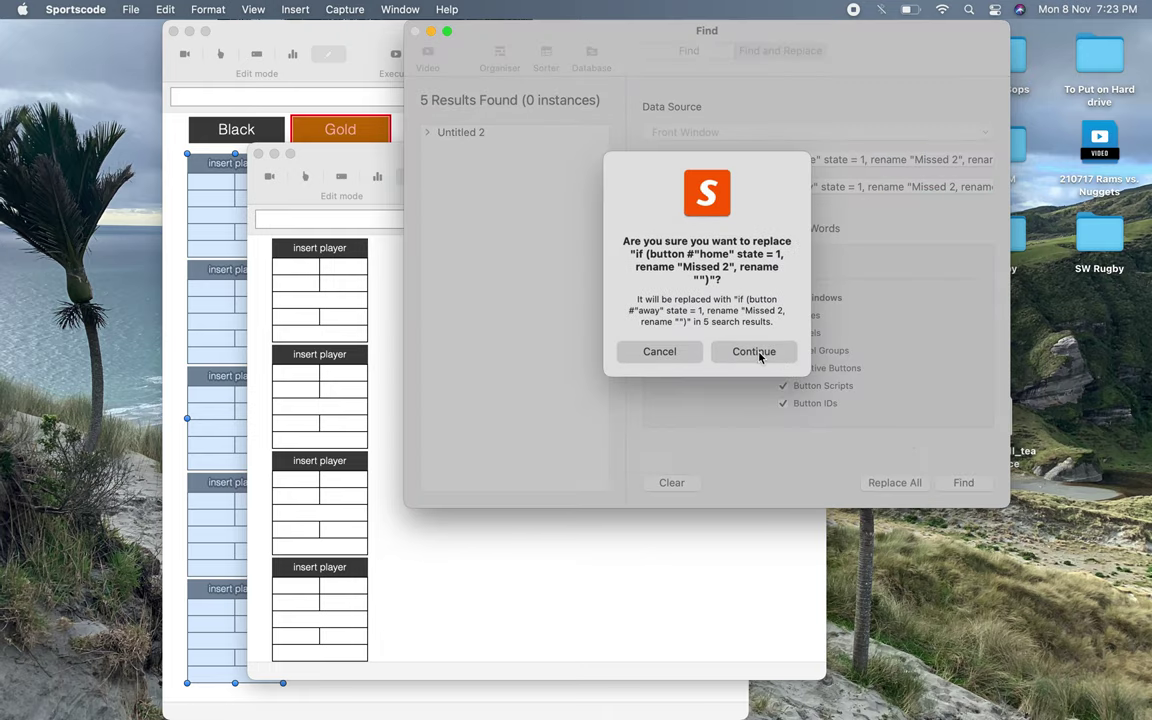
{"action": "left_click", "coordinate": [754, 352]}
Step: Replace button #"home" with button #"away" in all "Missed 3" rename scripts, and close the Find window
{"action": "left_click", "coordinate": [955, 159]}
{"action": "key", "text": "BackSpace"}
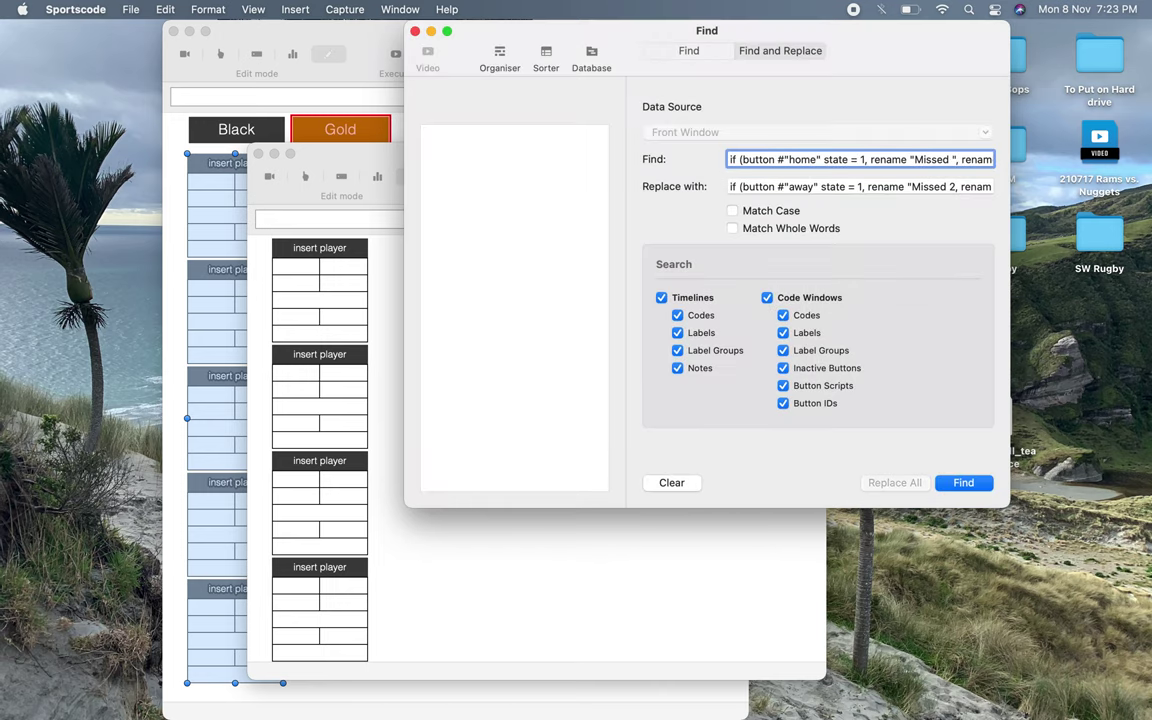
{"action": "left_click", "coordinate": [953, 186]}
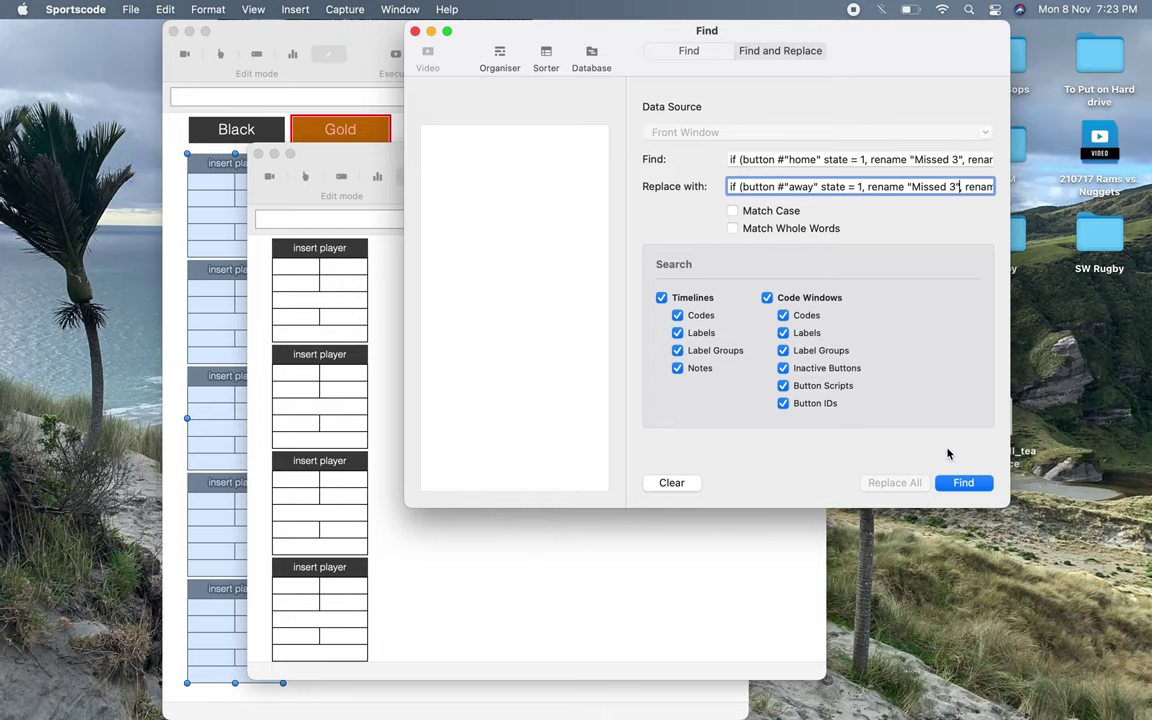
{"action": "left_click", "coordinate": [951, 483]}
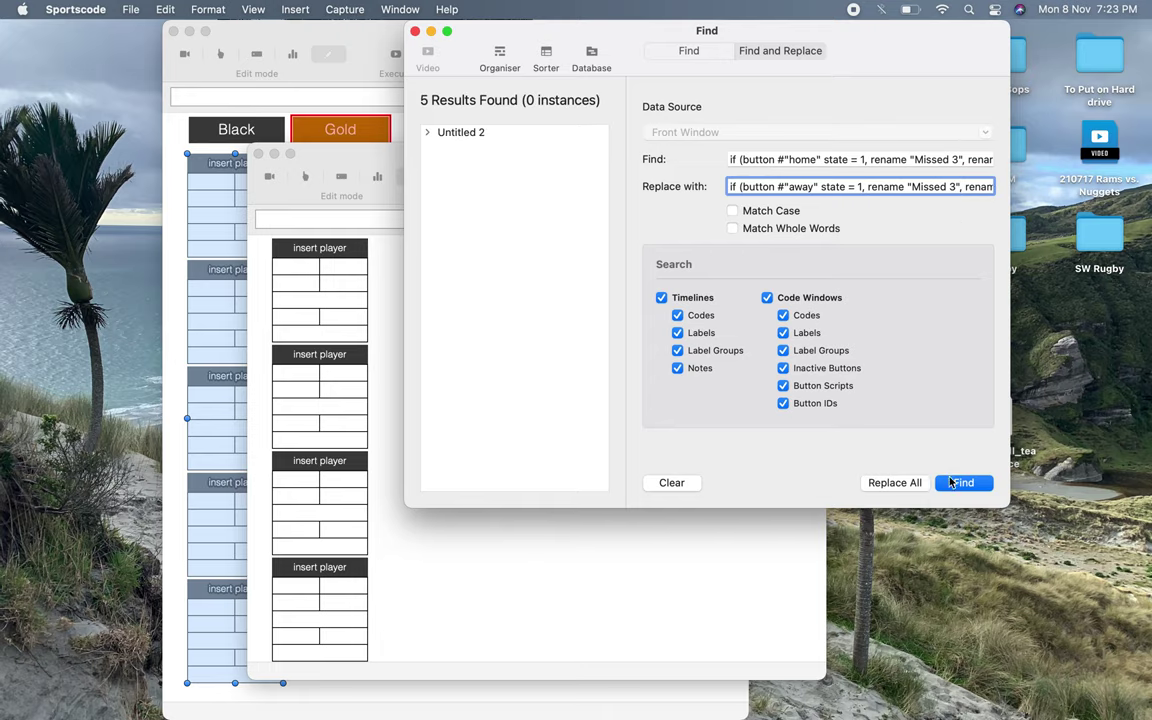
{"action": "left_click", "coordinate": [874, 483]}
{"action": "left_click", "coordinate": [765, 355]}
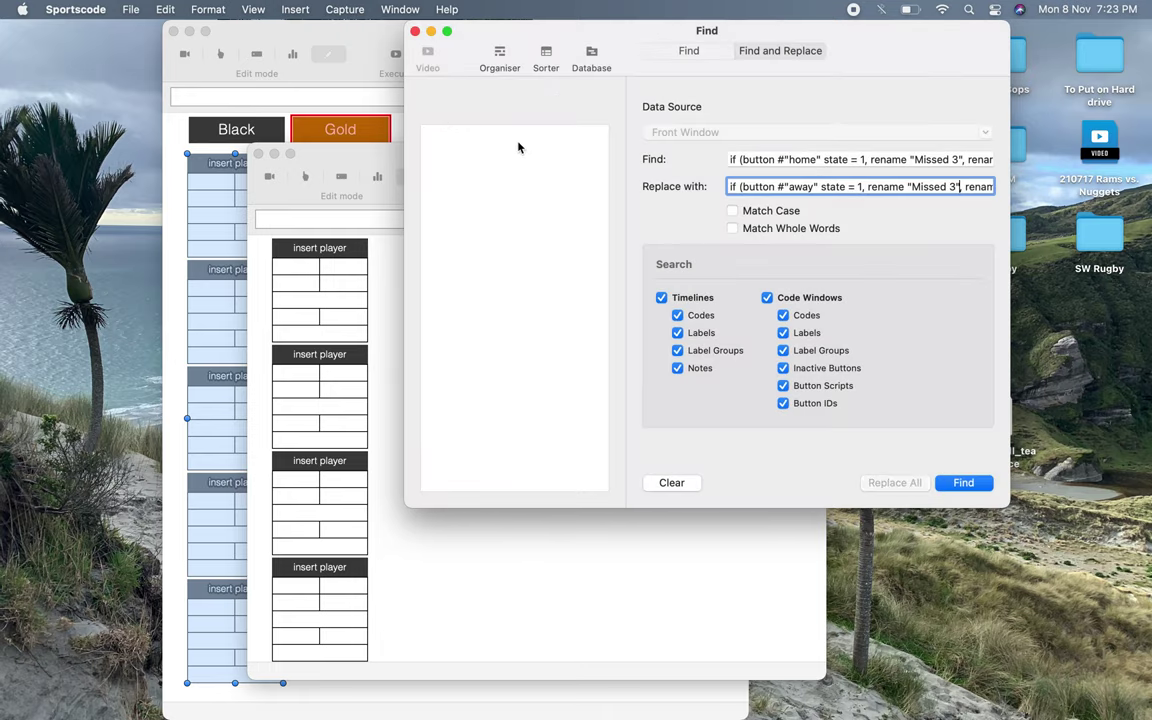
{"action": "left_click", "coordinate": [415, 31]}
Step: Delete the four lower player blocks in the Untitled 2 code window, keeping only the first block
{"action": "left_click_drag", "start_coordinate": [395, 357], "coordinate": [271, 662]}
{"action": "left_click_drag", "start_coordinate": [271, 716], "coordinate": [271, 716]}
{"action": "scroll", "coordinate": [381, 506], "scroll_direction": "down", "scroll_amount": 5}
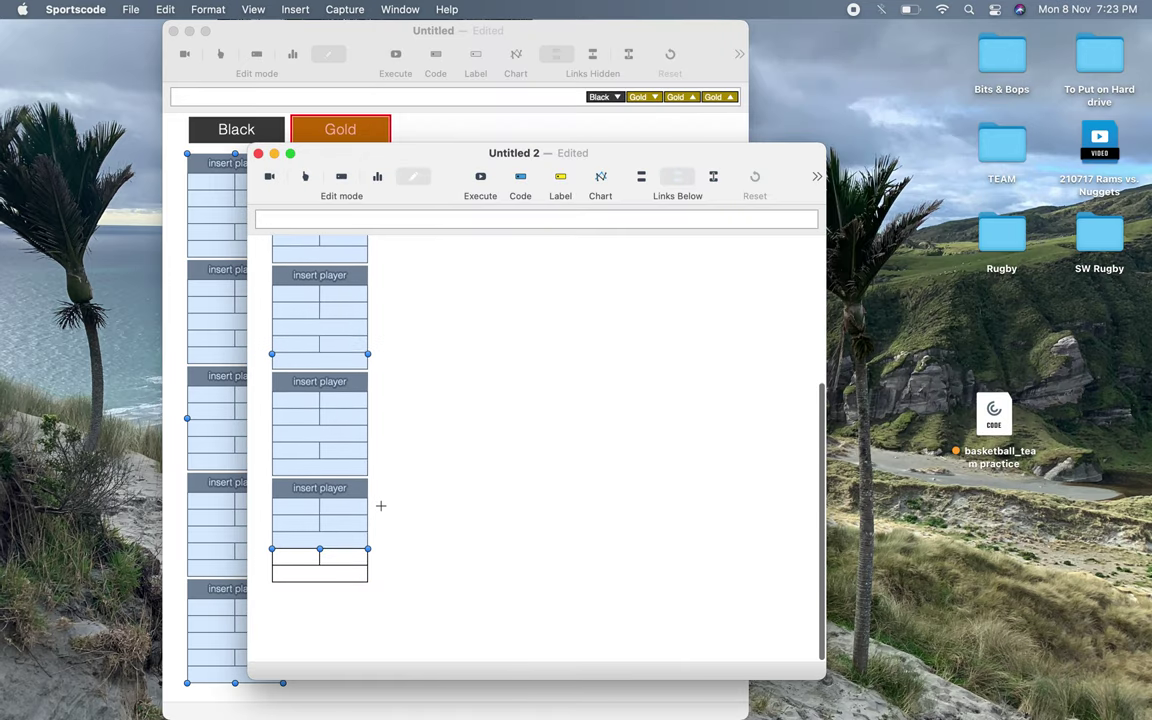
{"action": "key", "text": "BackSpace"}
{"action": "left_click_drag", "start_coordinate": [382, 505], "coordinate": [270, 616]}
{"action": "scroll", "coordinate": [365, 417], "scroll_direction": "down", "scroll_amount": 4}
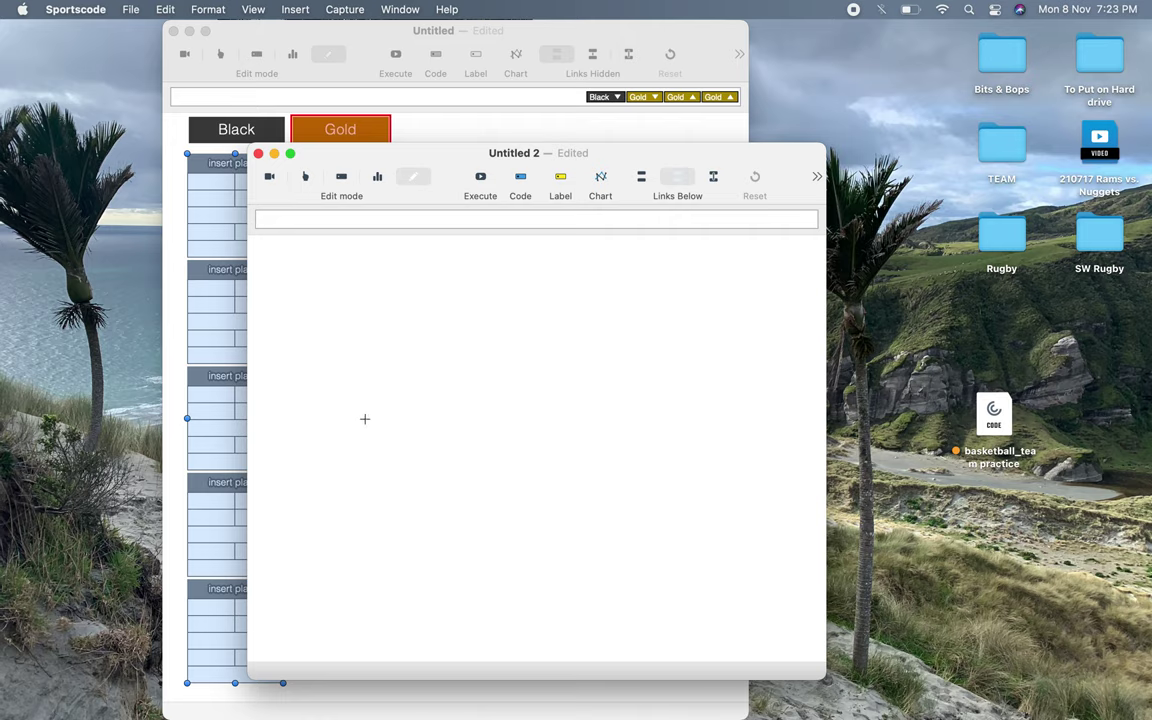
Step: Swap the rebound label's script so #"away" gives "Defensive Rebound" and #"home" gives "Offensive Rebound"
{"action": "double_click", "coordinate": [307, 337]}
{"action": "left_click", "coordinate": [727, 174]}
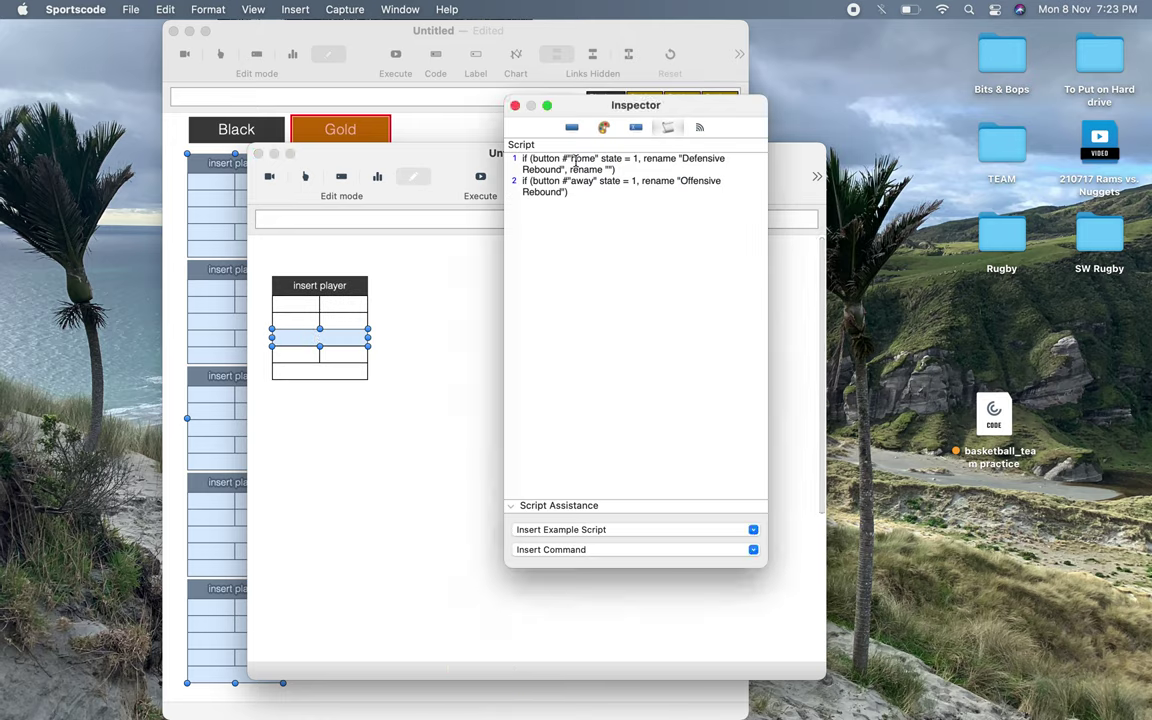
{"action": "double_click", "coordinate": [580, 158]}
{"action": "type", "text": "away"}
{"action": "double_click", "coordinate": [580, 181]}
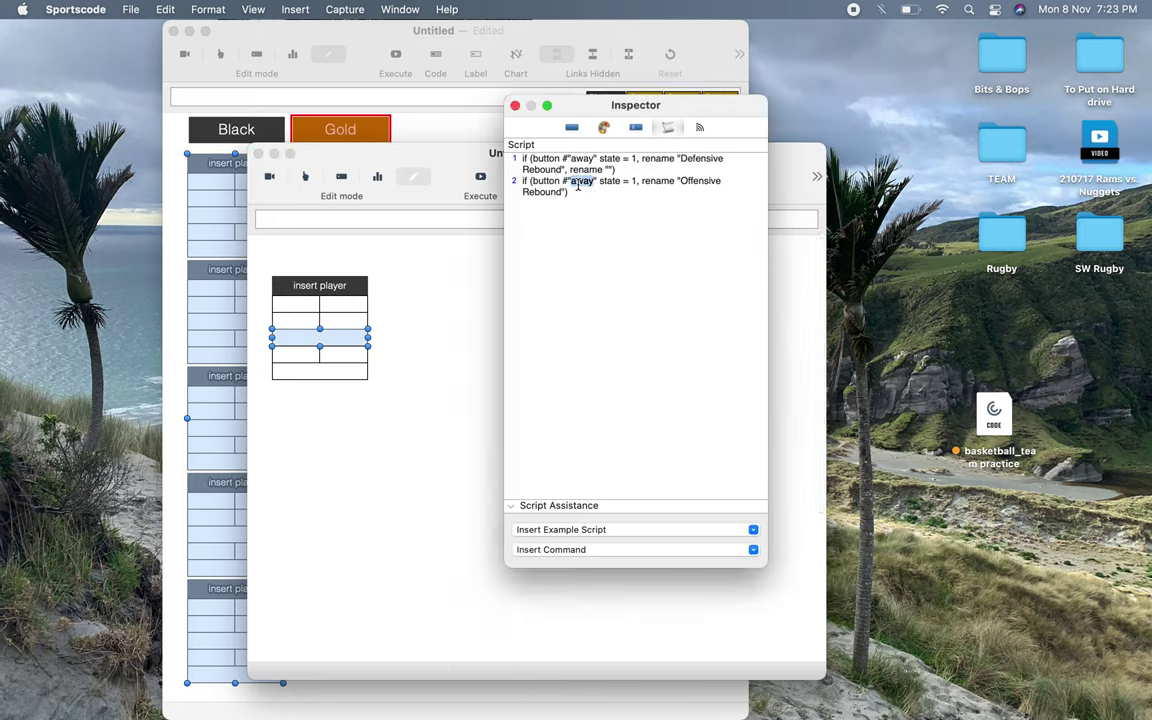
{"action": "type", "text": "home"}
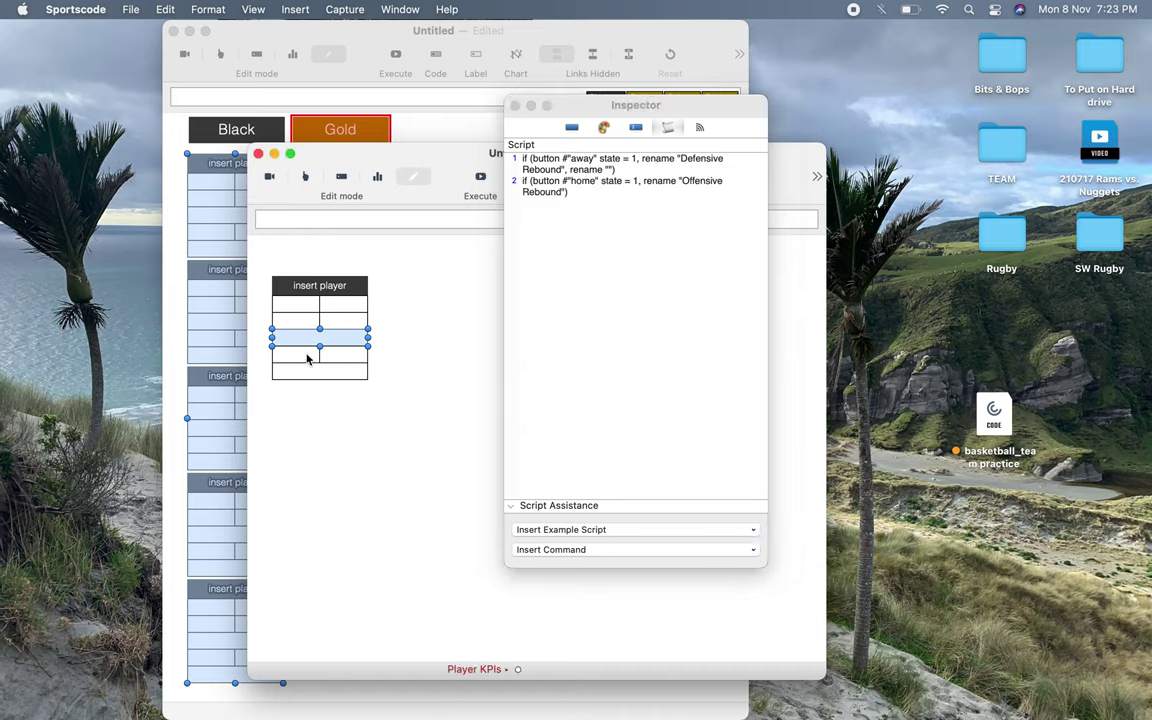
Step: Swap the script of the label below the rebound label so #"away" gives "Turnover" and #"home" gives "Block"
{"action": "left_click", "coordinate": [309, 355]}
{"action": "type", "text": "away"}
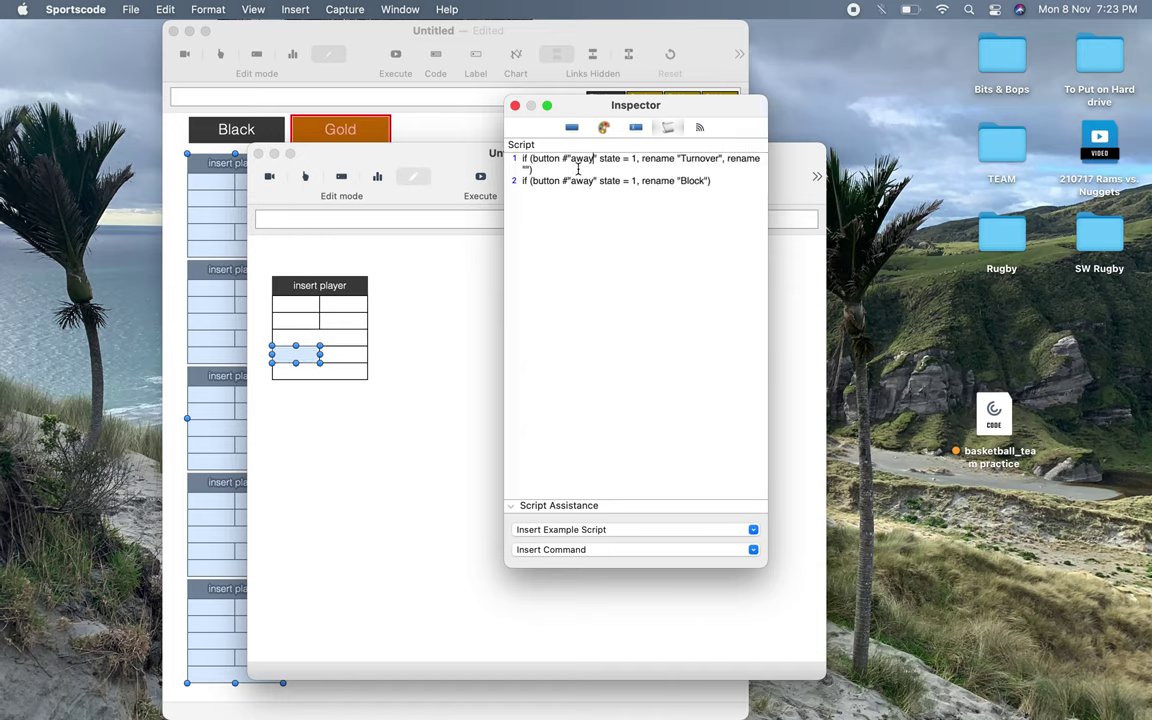
{"action": "double_click", "coordinate": [580, 181]}
{"action": "type", "text": "home"}
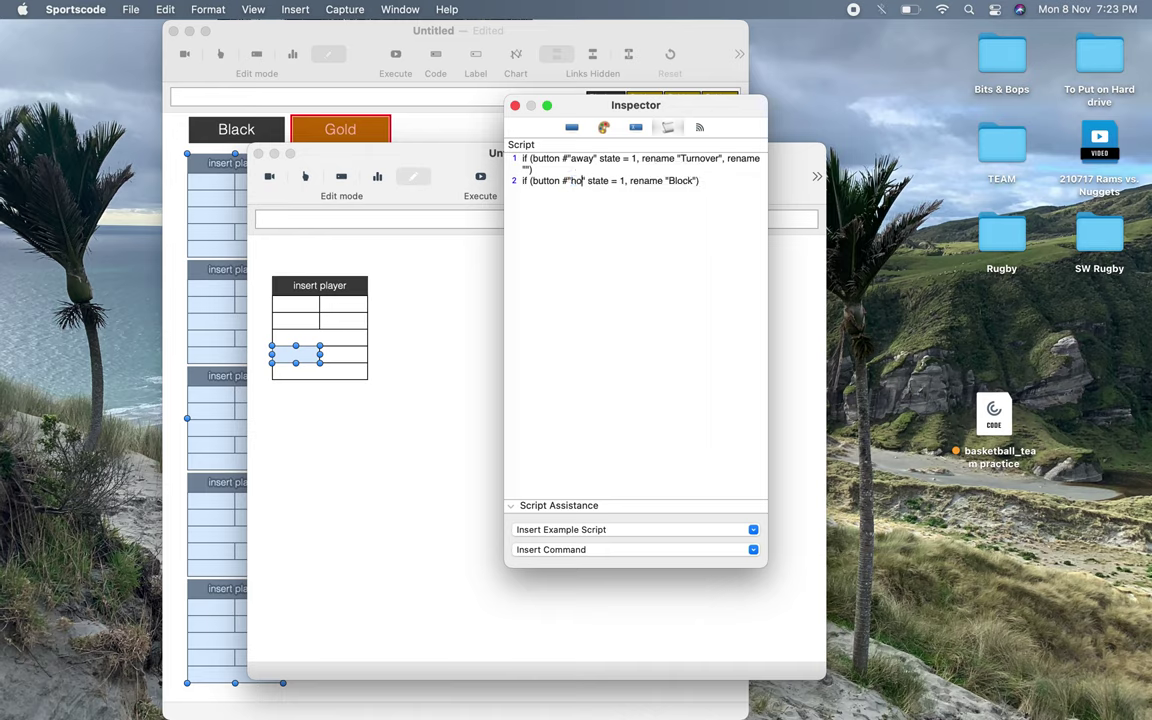
Step: Swap the neighbouring label's script so #"away" gives "Assist" and #"home" gives "Steal"
{"action": "left_click", "coordinate": [336, 356]}
{"action": "left_click", "coordinate": [554, 256]}
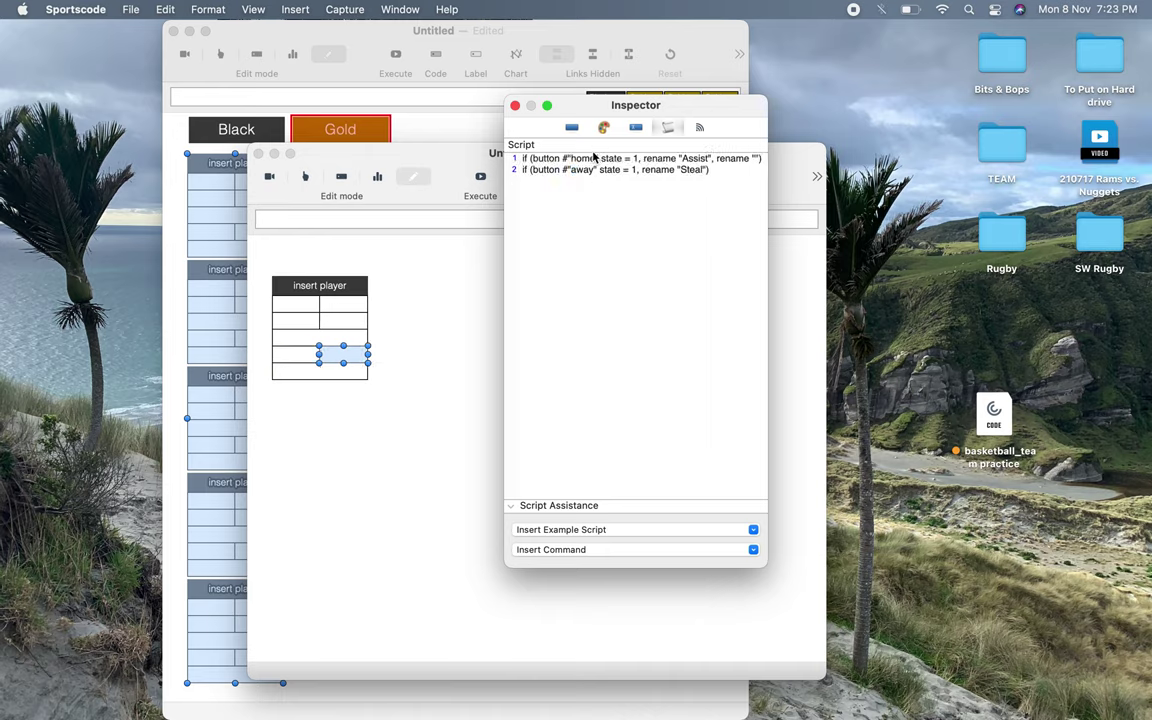
{"action": "double_click", "coordinate": [580, 169]}
{"action": "type", "text": "home"}
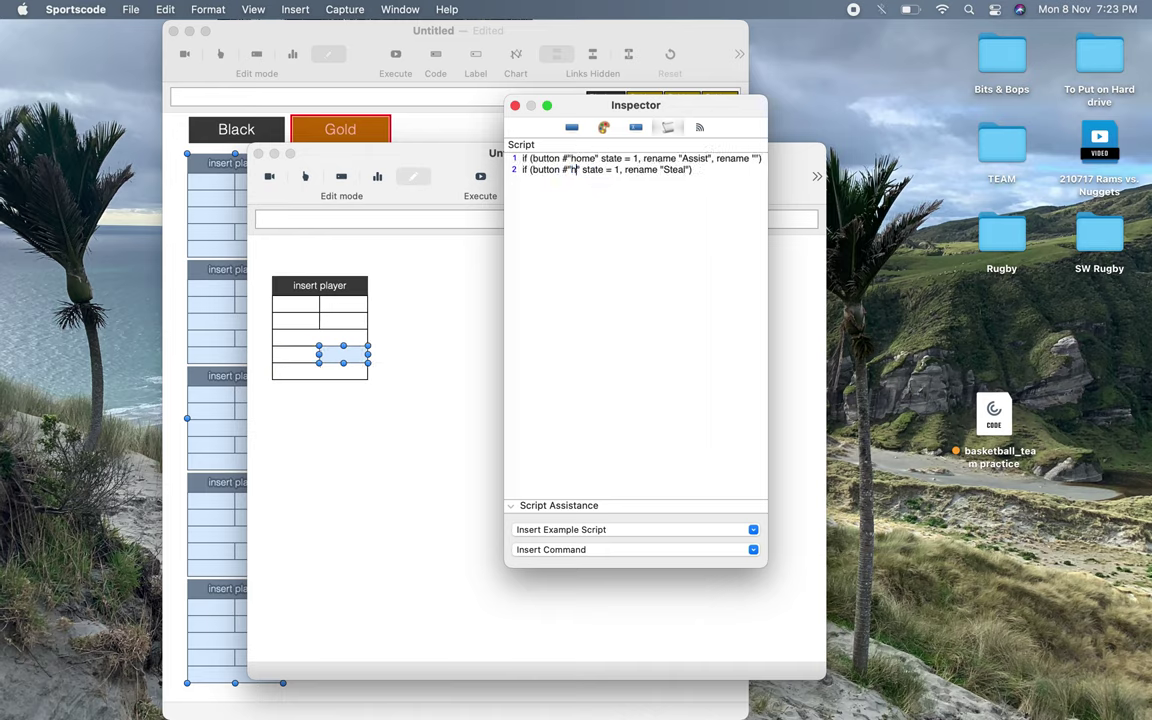
{"action": "double_click", "coordinate": [582, 158]}
{"action": "type", "text": "away"}
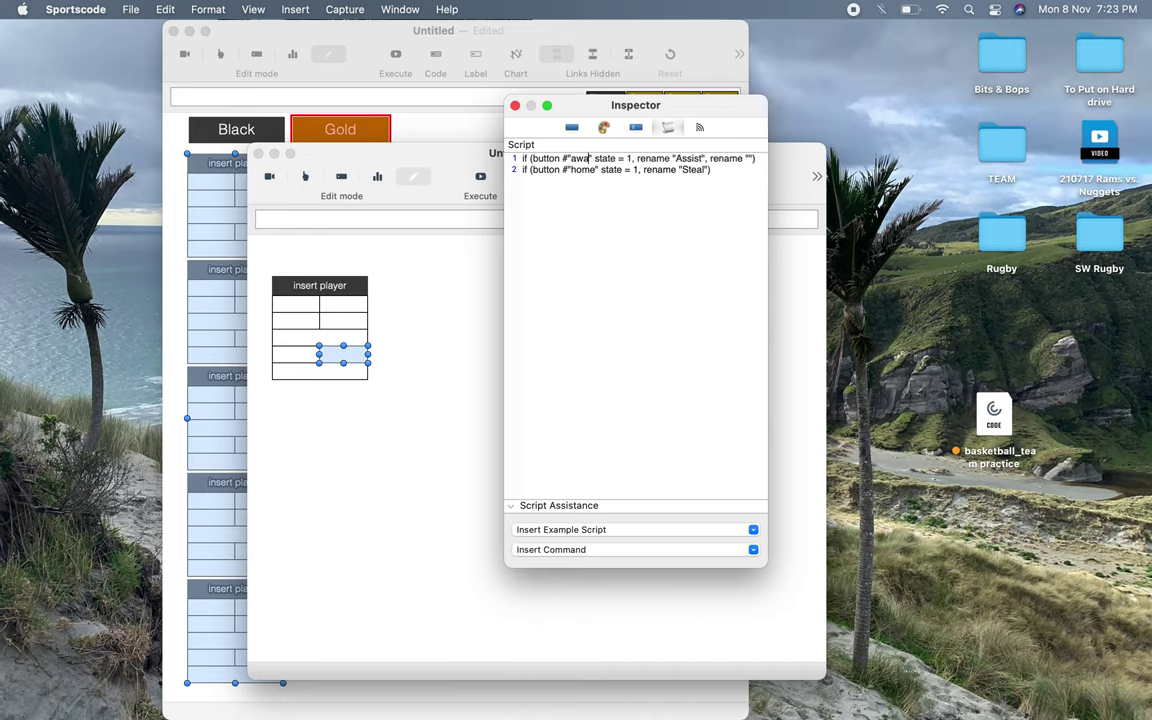
Step: Swap the foul label's script so #"away" gives "Offensive Foul" and #"home" gives "Defensive Foul"
{"action": "left_click", "coordinate": [341, 377]}
{"action": "left_click", "coordinate": [341, 377]}
{"action": "left_click", "coordinate": [578, 246]}
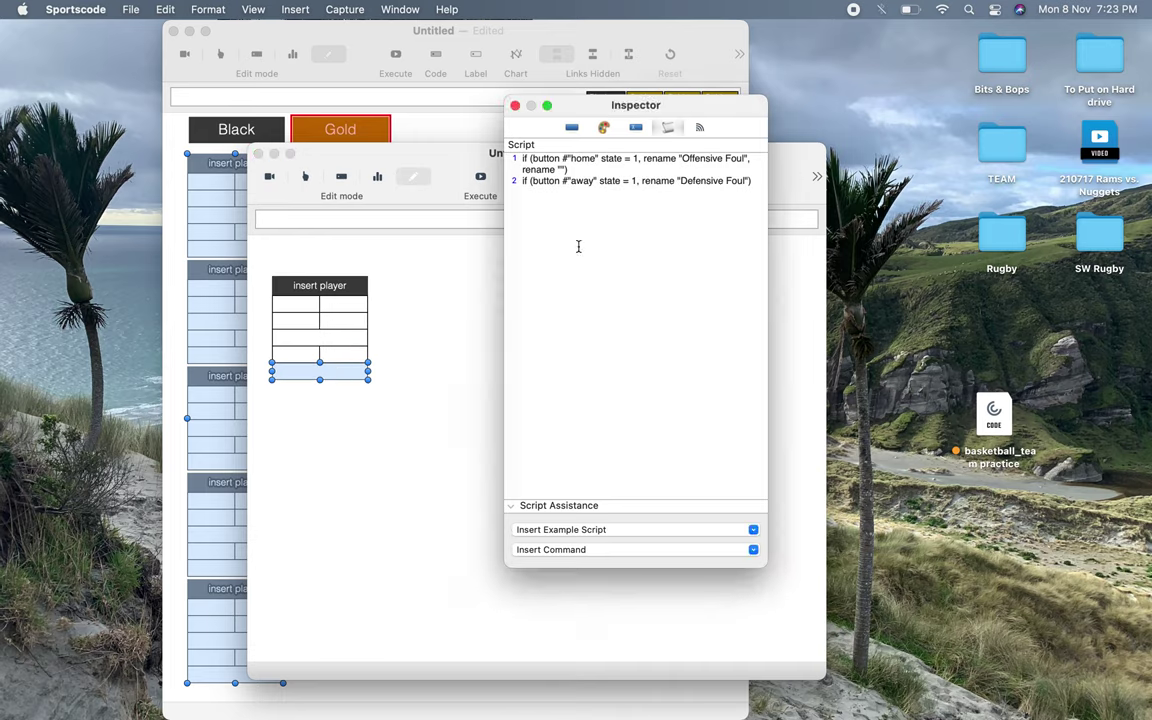
{"action": "double_click", "coordinate": [579, 159]}
{"action": "type", "text": "away"}
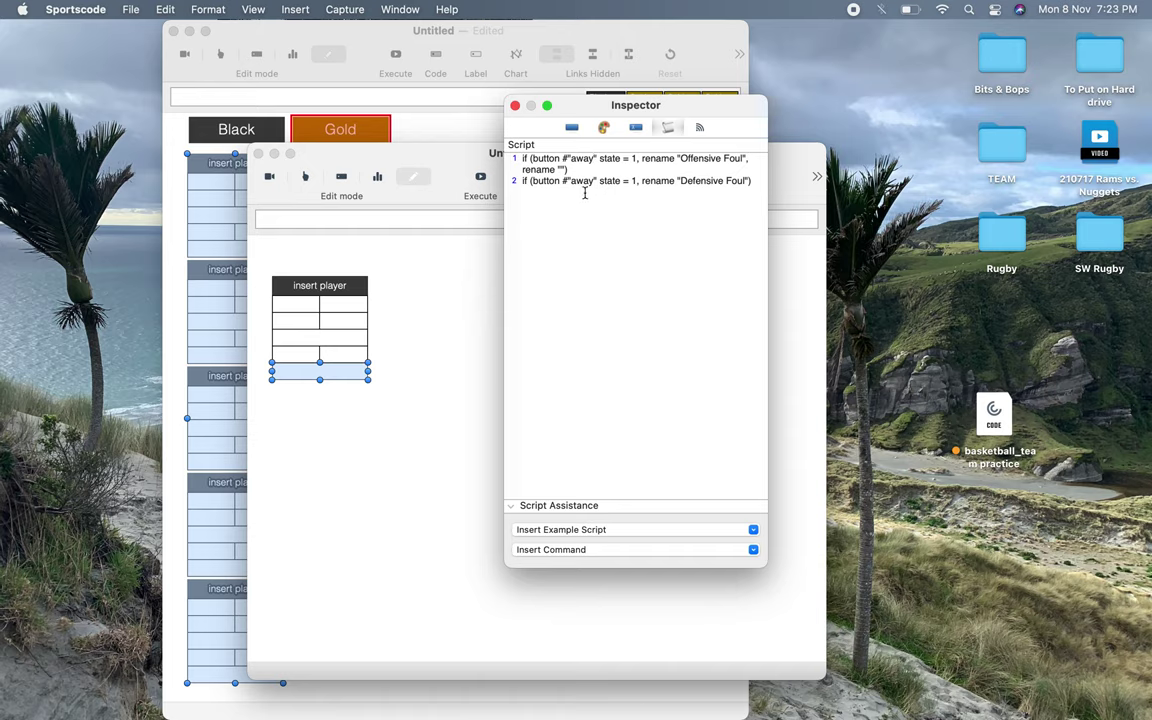
{"action": "double_click", "coordinate": [583, 181]}
{"action": "type", "text": "home"}
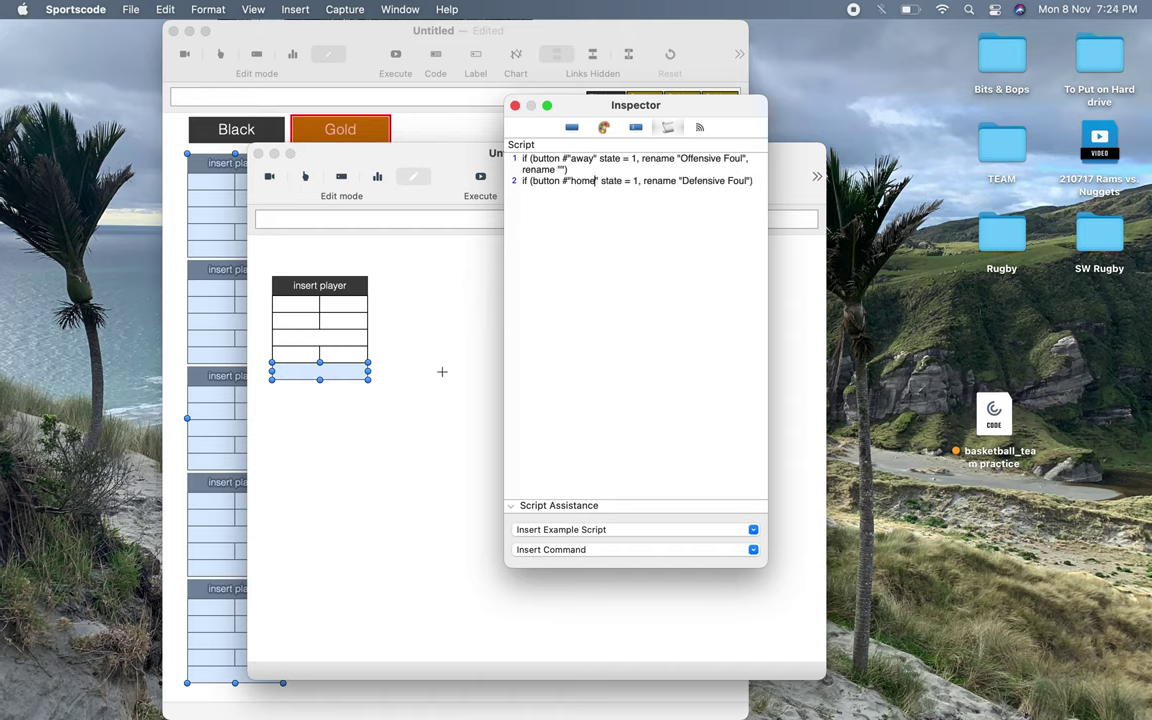
Step: Copy the converted player block and discard the Untitled 2 code window without saving it
{"action": "left_click_drag", "start_coordinate": [403, 443], "coordinate": [261, 258]}
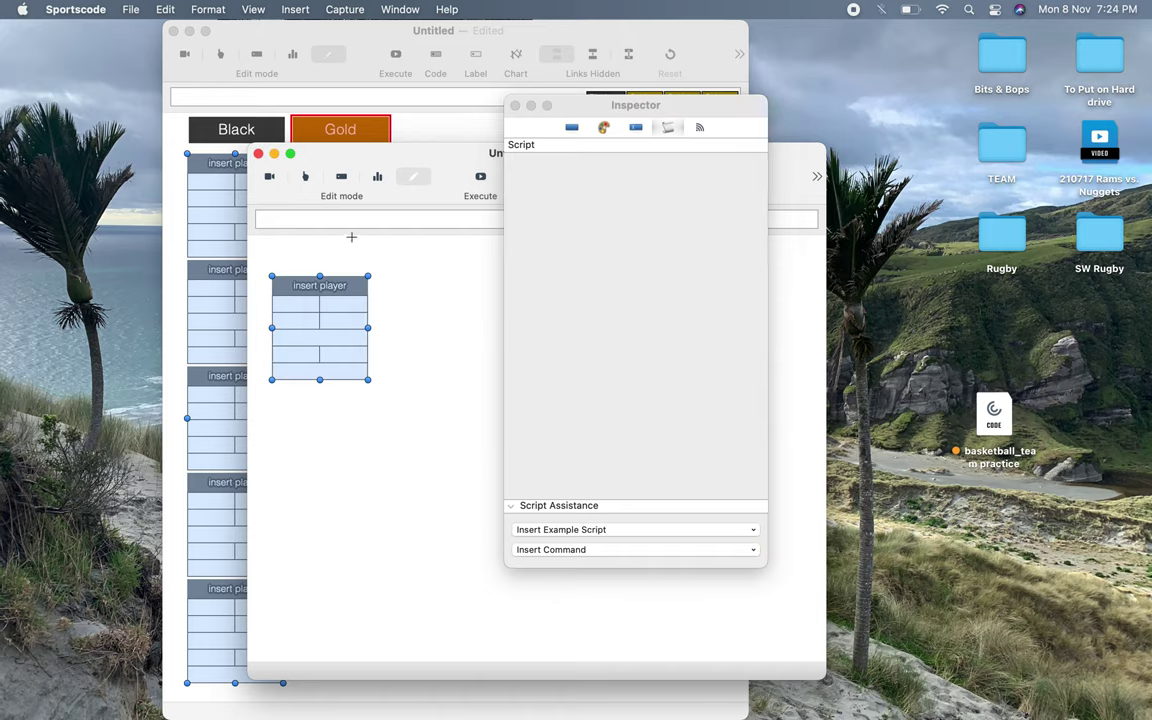
{"action": "left_click", "coordinate": [258, 154]}
{"action": "left_click", "coordinate": [515, 106]}
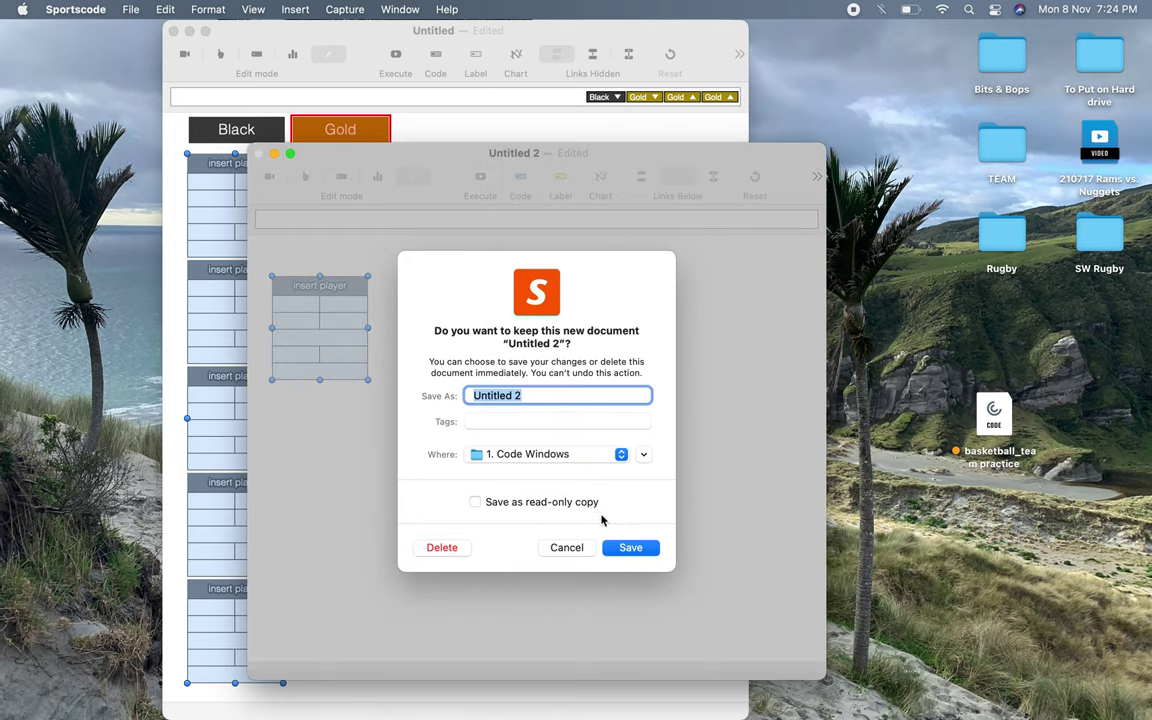
{"action": "left_click", "coordinate": [444, 550]}
Step: Paste the converted player block into the original code window and position it beneath the Gold button
{"action": "left_click", "coordinate": [483, 483]}
{"action": "left_click", "coordinate": [256, 252]}
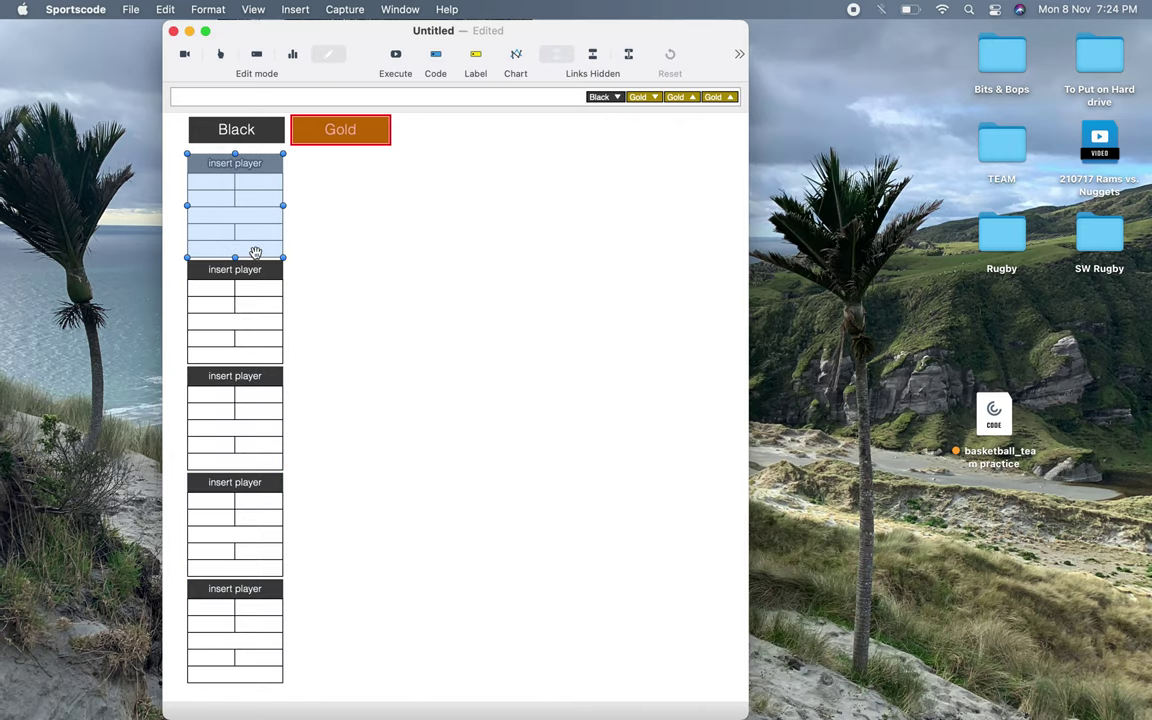
{"action": "left_click_drag", "start_coordinate": [256, 252], "coordinate": [341, 228]}
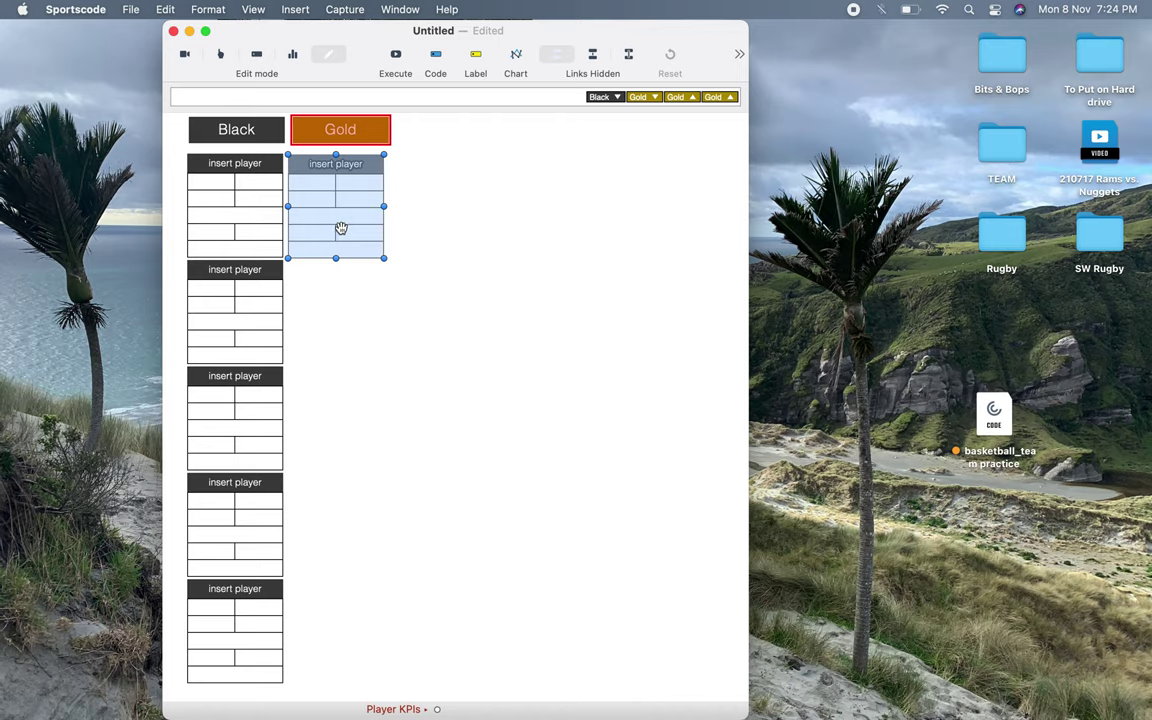
{"action": "left_click", "coordinate": [432, 224]}
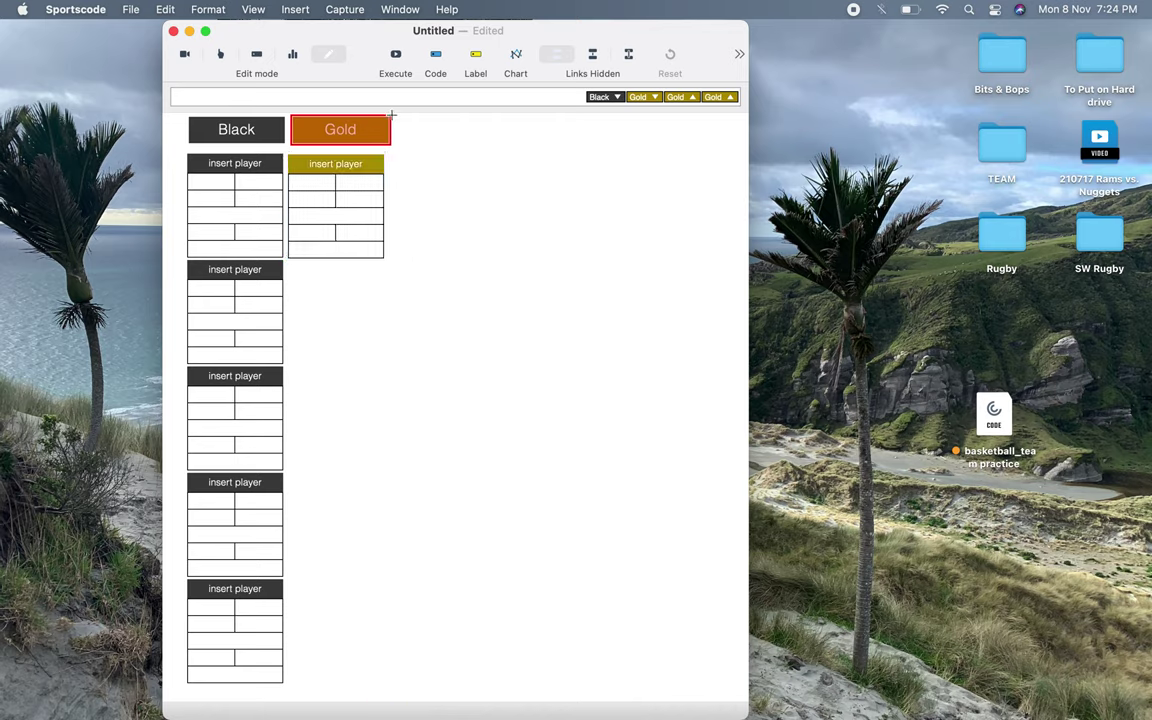
Step: Test the label renaming of both teams' blocks in Code mode by activating the Black and Gold buttons
{"action": "left_click", "coordinate": [219, 53]}
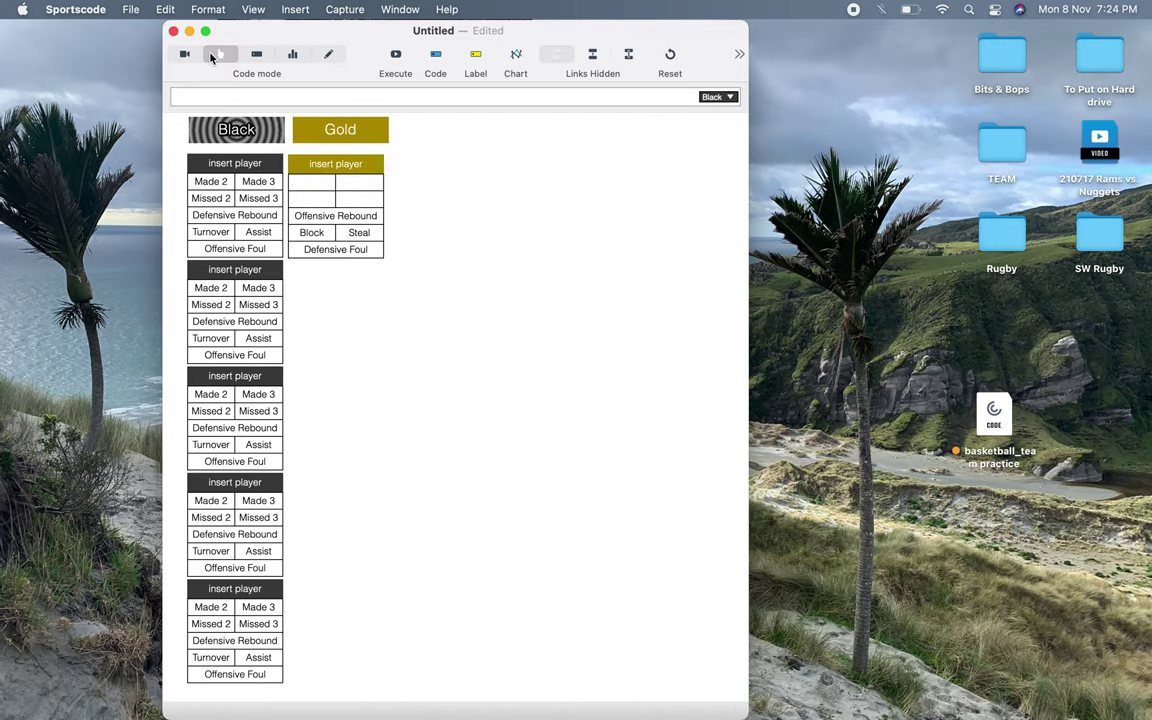
{"action": "left_click", "coordinate": [363, 229]}
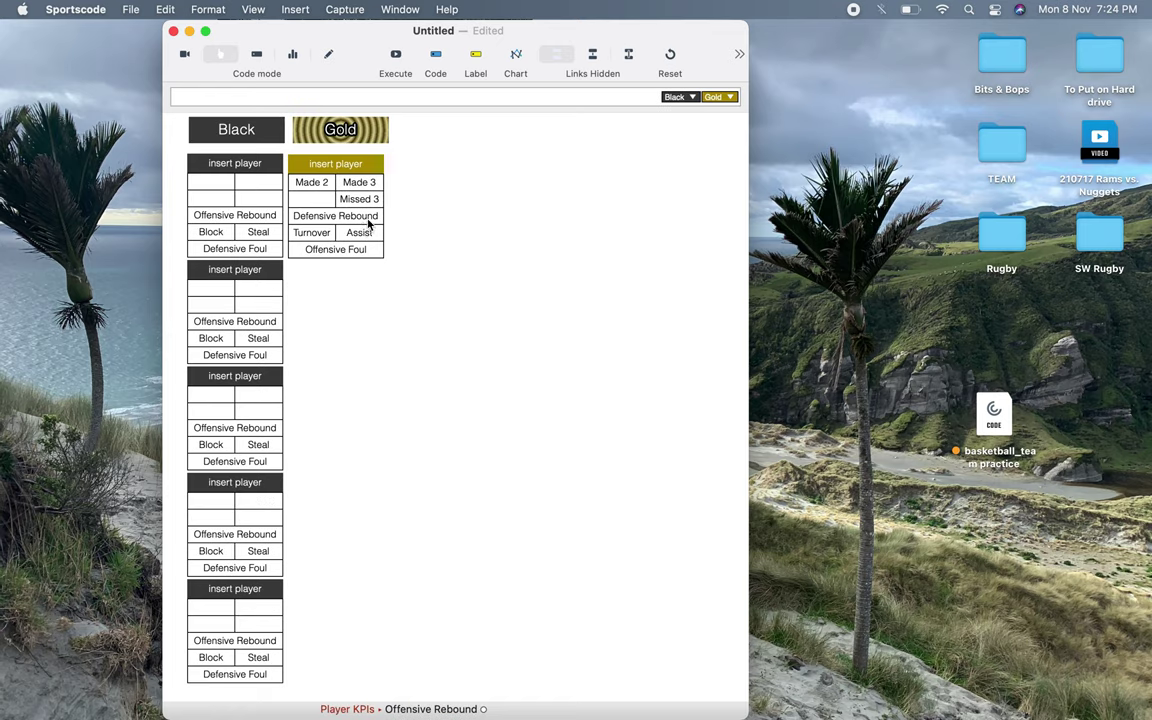
{"action": "left_click", "coordinate": [370, 218]}
{"action": "left_click", "coordinate": [378, 212]}
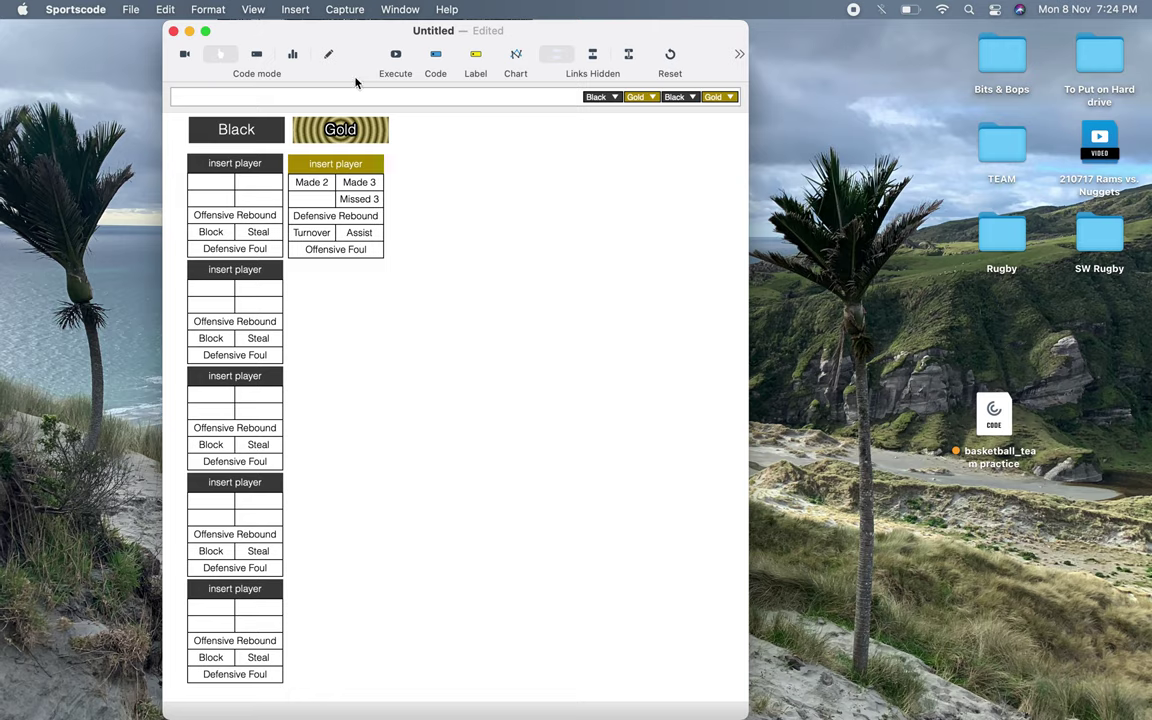
Step: Change the Gold block's rebound script so #"home" gives "Defensive Rebound" and #"away" gives "Offensive Rebound"
{"action": "left_click", "coordinate": [329, 56]}
{"action": "double_click", "coordinate": [335, 216]}
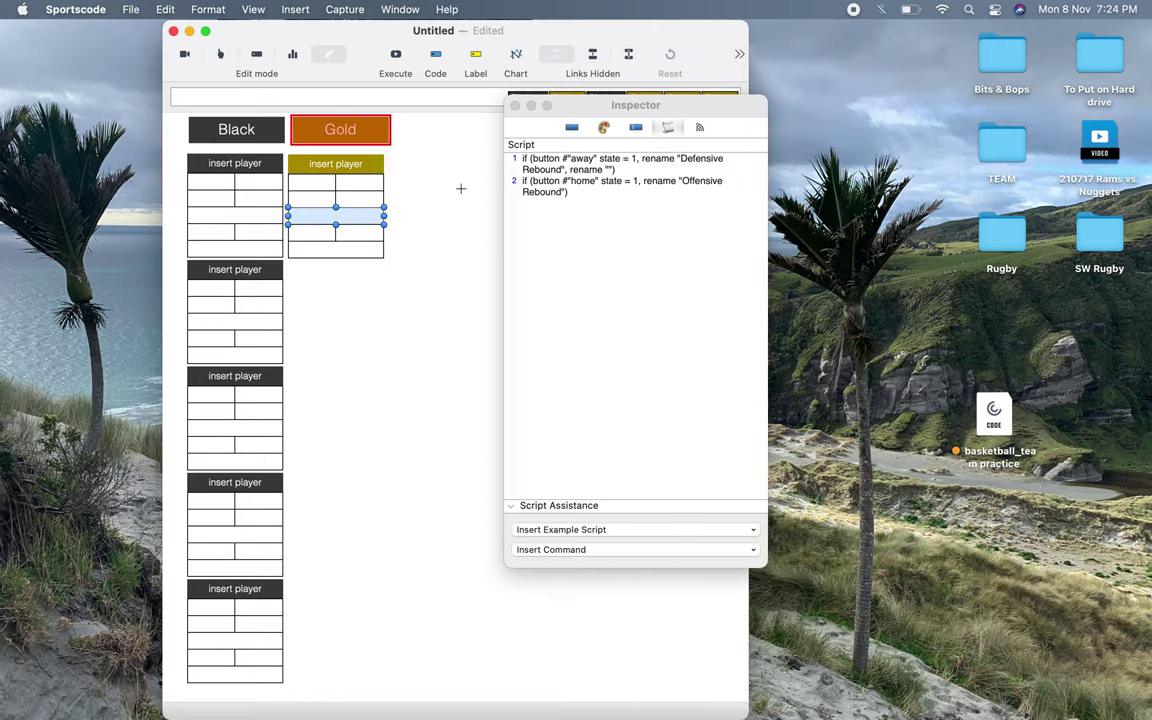
{"action": "double_click", "coordinate": [767, 180]}
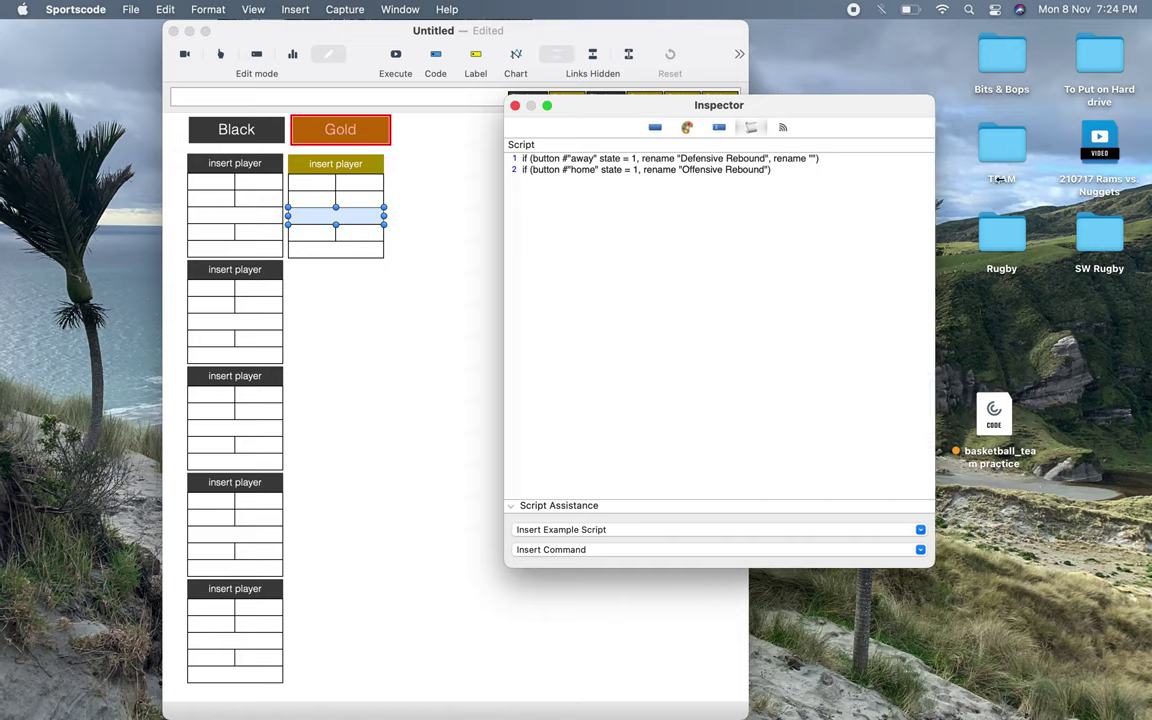
{"action": "double_click", "coordinate": [580, 158]}
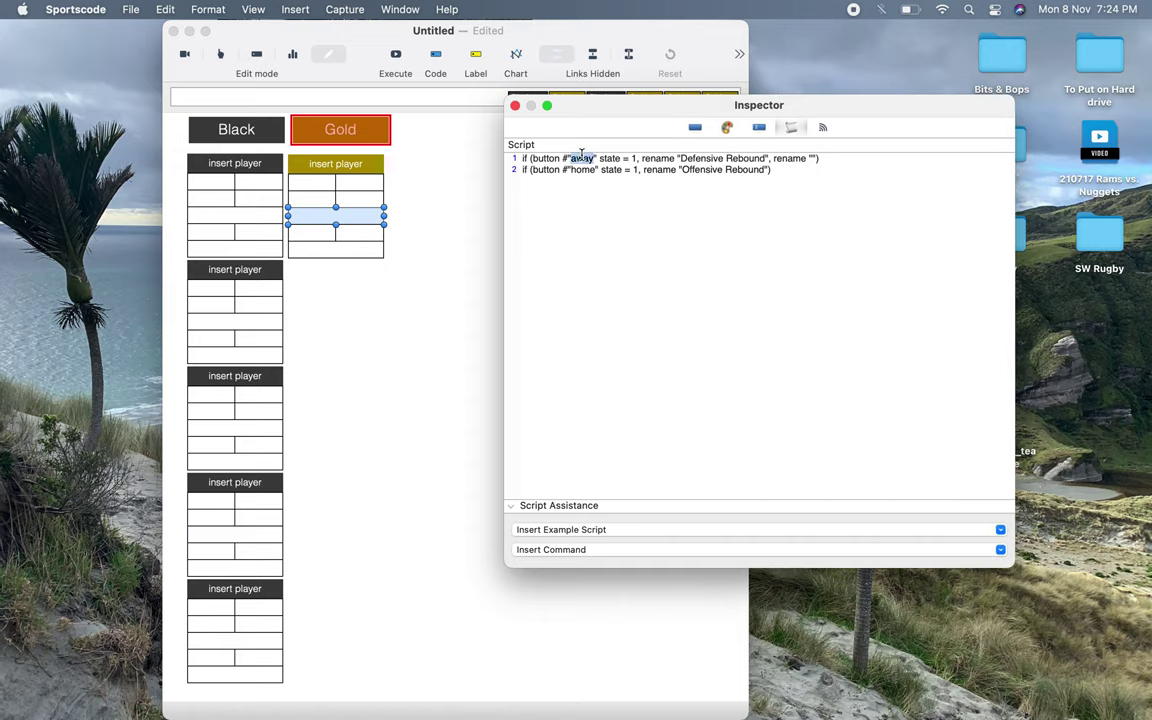
{"action": "key", "text": "BackSpace"}
{"action": "type", "text": "home"}
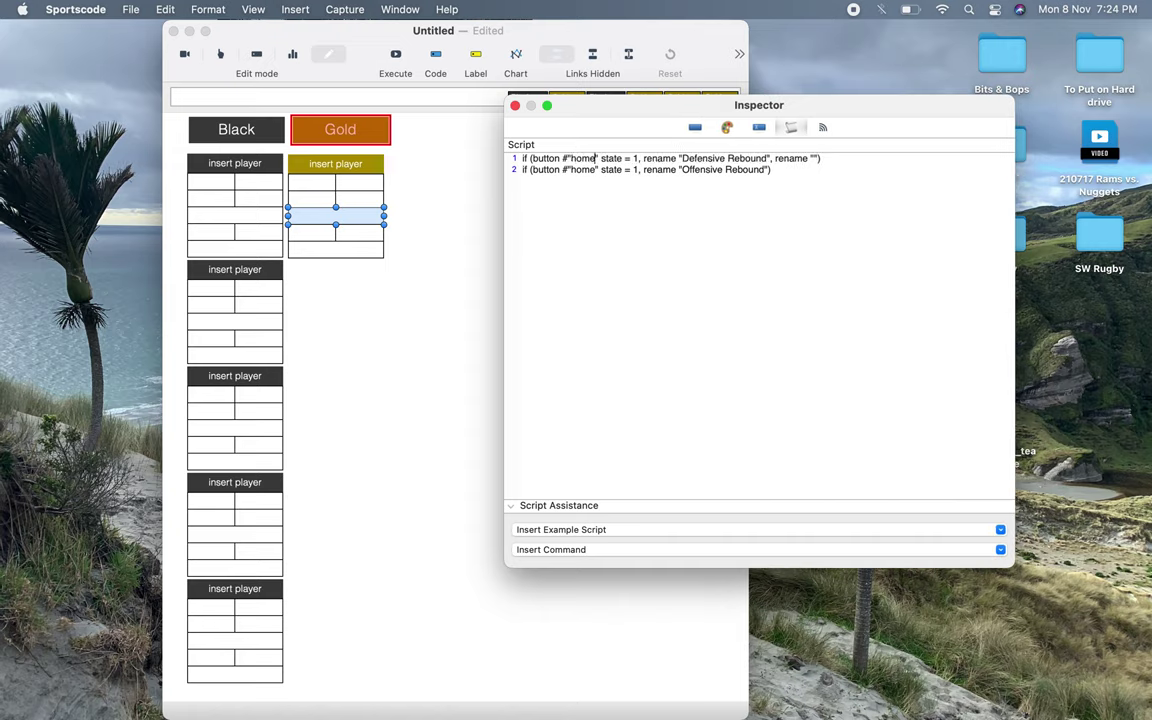
{"action": "double_click", "coordinate": [580, 170]}
{"action": "type", "text": "away"}
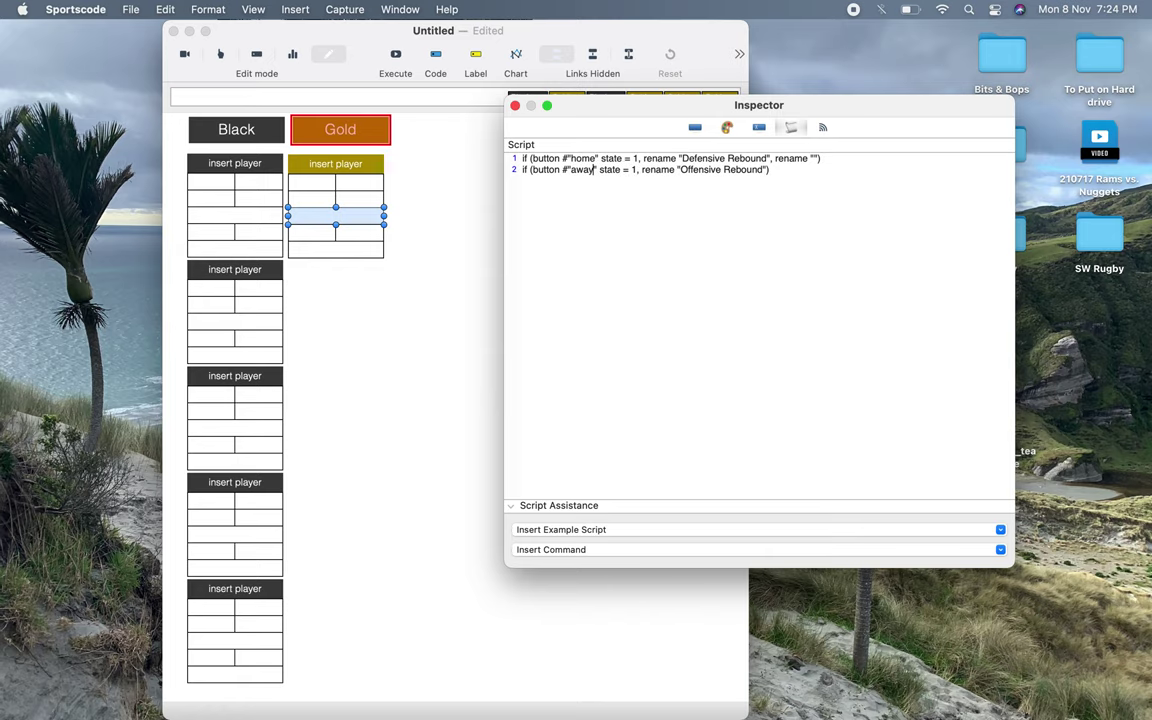
Step: Check the rebound labels of both teams' blocks in Code mode and return to Edit mode
{"action": "left_click", "coordinate": [515, 106]}
{"action": "left_click", "coordinate": [488, 180]}
{"action": "left_click", "coordinate": [219, 54]}
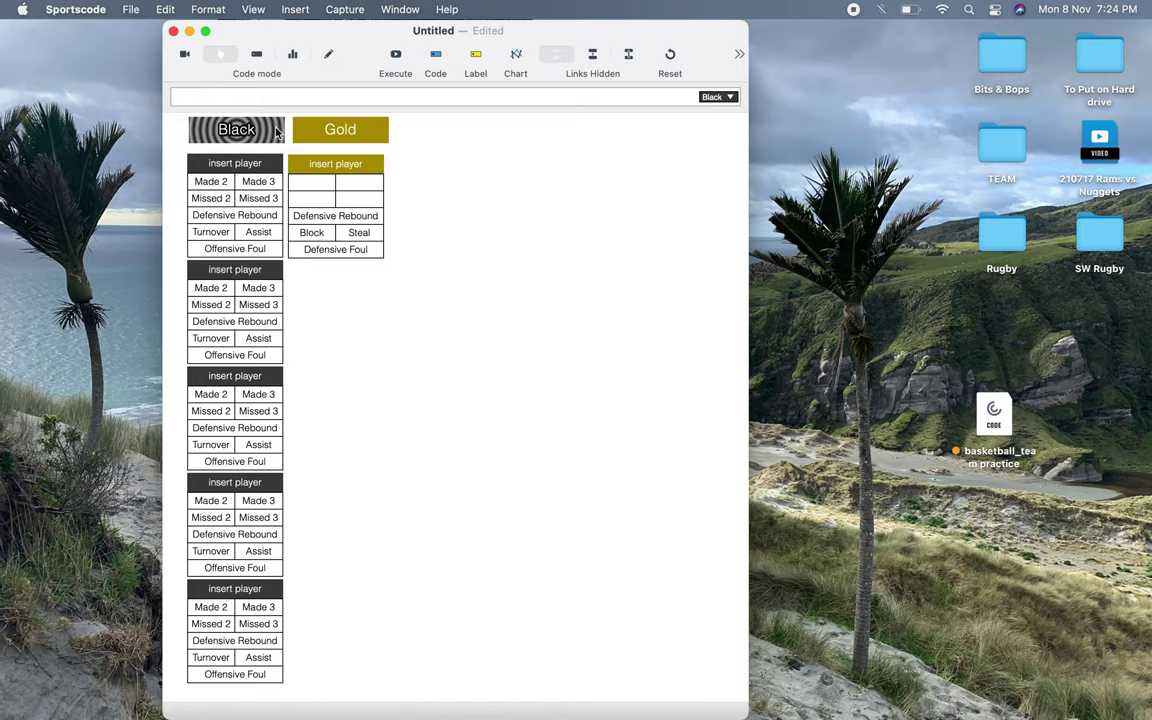
{"action": "left_click", "coordinate": [328, 54]}
{"action": "double_click", "coordinate": [240, 218]}
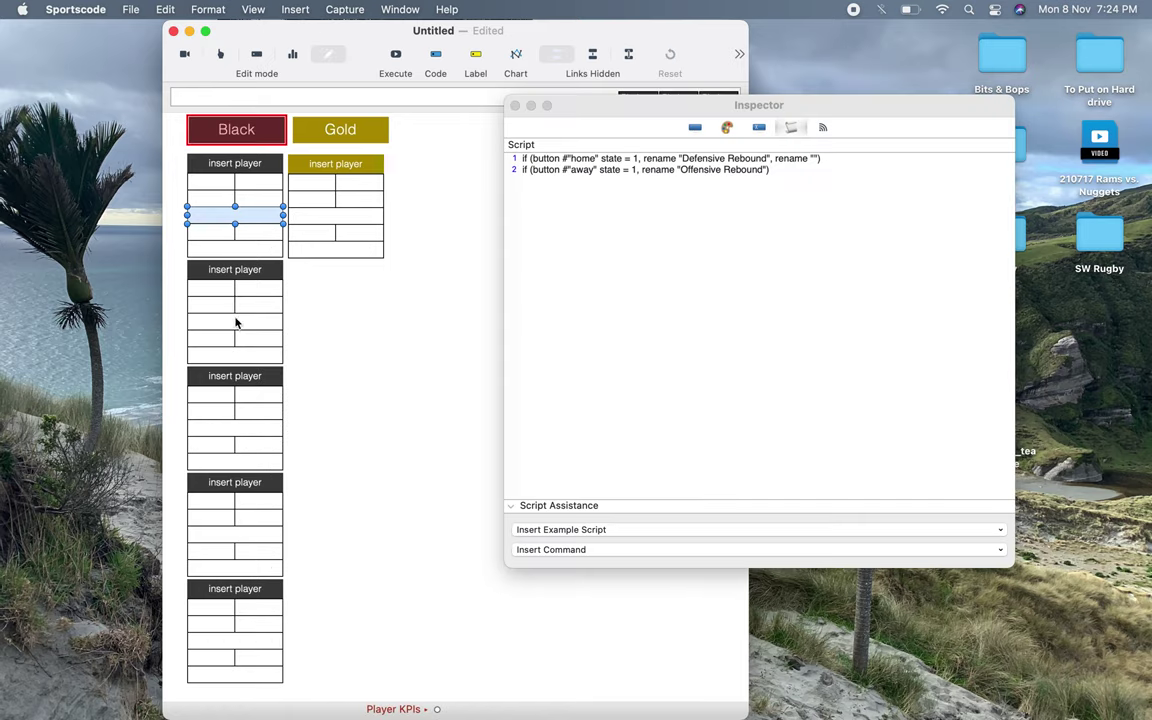
{"action": "left_click", "coordinate": [231, 324], "text": "shift"}
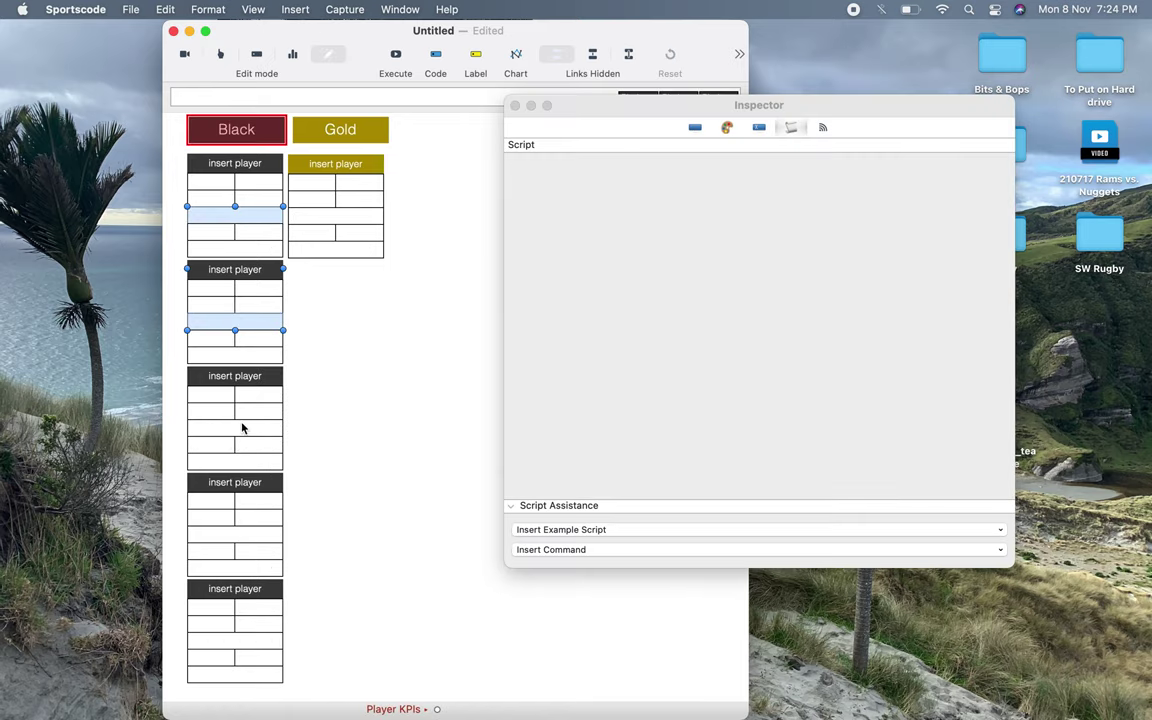
{"action": "left_click", "coordinate": [238, 432], "text": "shift"}
{"action": "left_click", "coordinate": [231, 533], "text": "shift"}
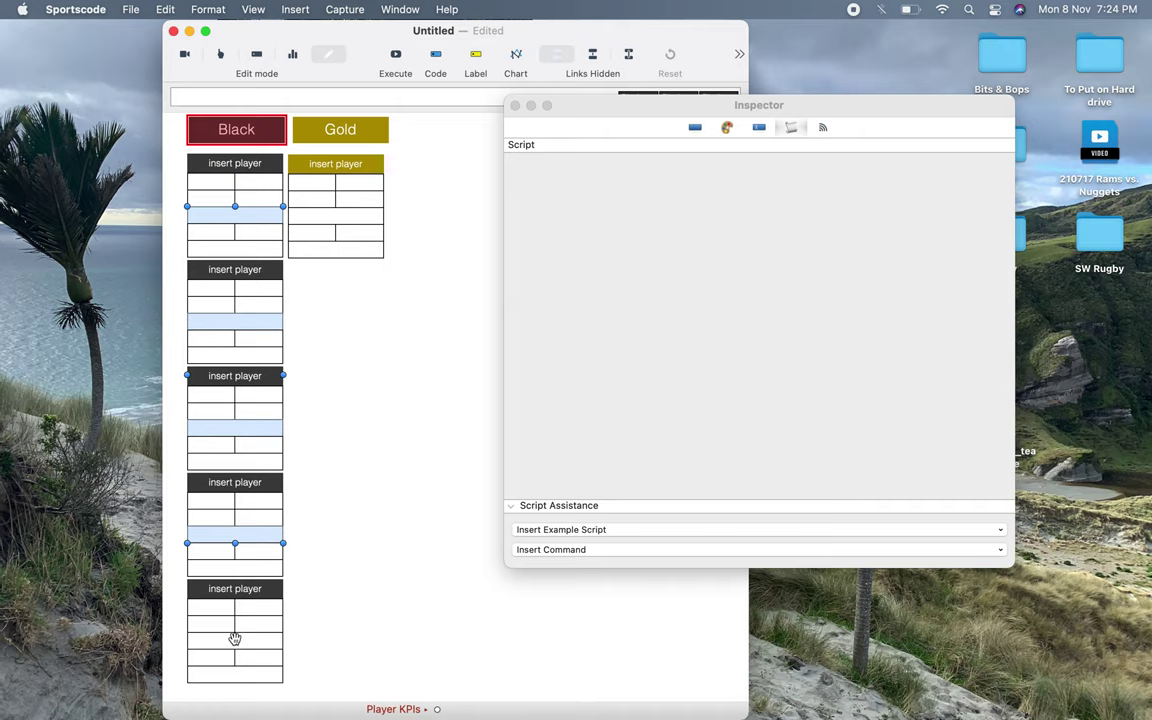
{"action": "left_click", "coordinate": [234, 638], "text": "shift"}
{"action": "left_click", "coordinate": [515, 105]}
{"action": "left_click", "coordinate": [450, 242]}
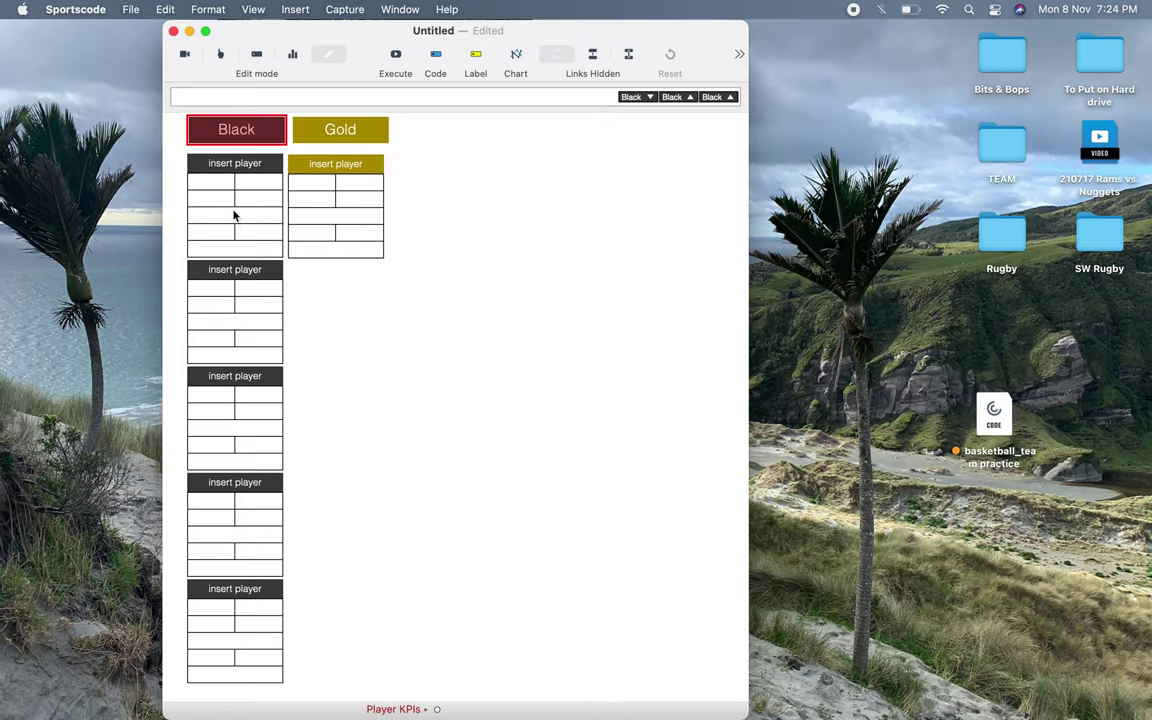
{"action": "double_click", "coordinate": [234, 214]}
{"action": "left_click", "coordinate": [253, 328], "text": "shift"}
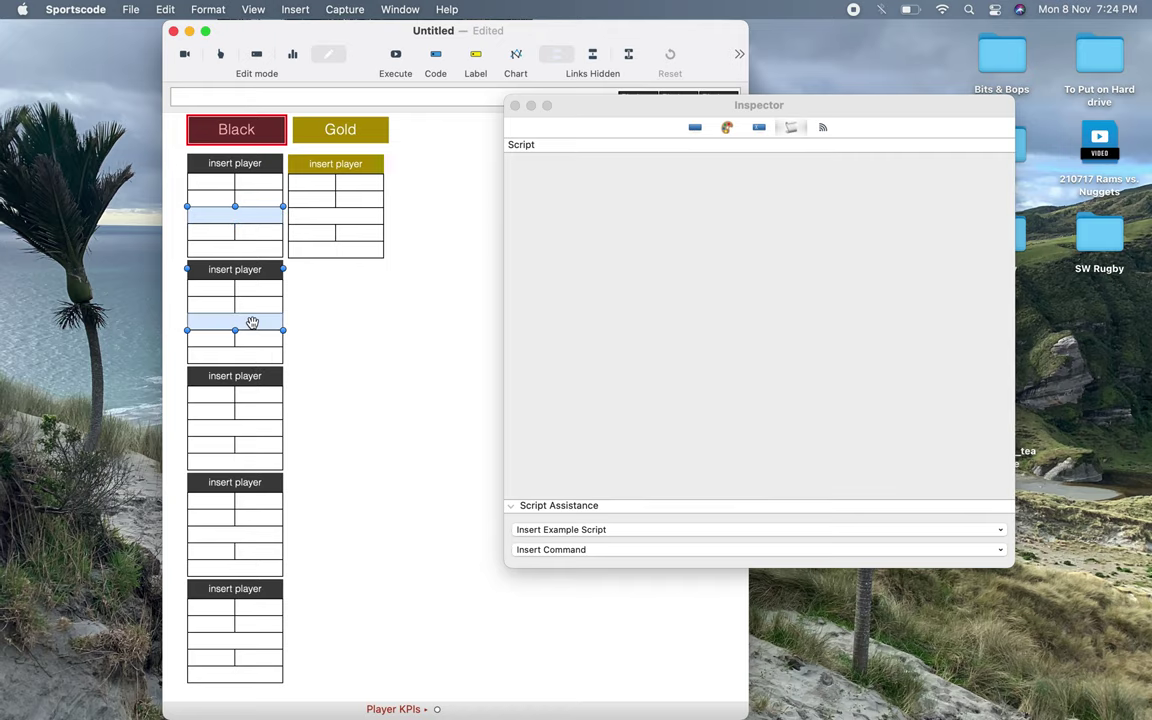
{"action": "left_click", "coordinate": [314, 283]}
Step: Change the first Black block's rebound script so #"away" gives "Defensive Rebound" and #"home" gives "Offensive Rebound"
{"action": "left_click", "coordinate": [257, 216]}
{"action": "left_click", "coordinate": [725, 221]}
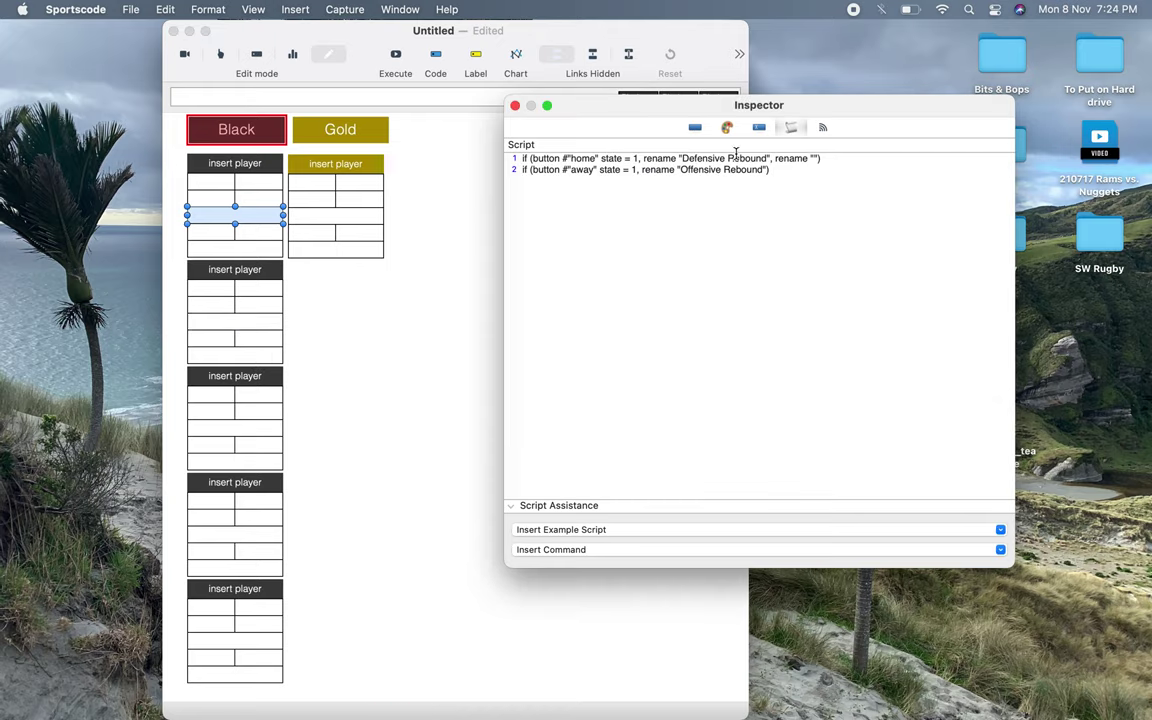
{"action": "double_click", "coordinate": [585, 158]}
{"action": "type", "text": "away"}
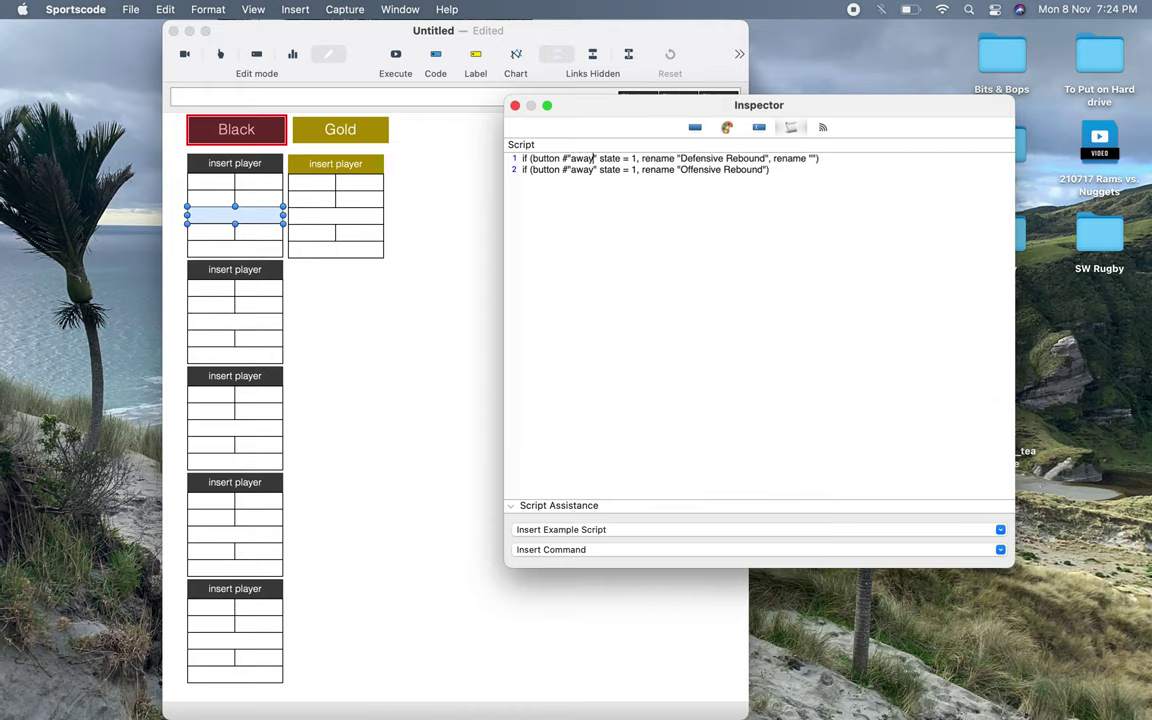
{"action": "double_click", "coordinate": [585, 169]}
{"action": "type", "text": "home"}
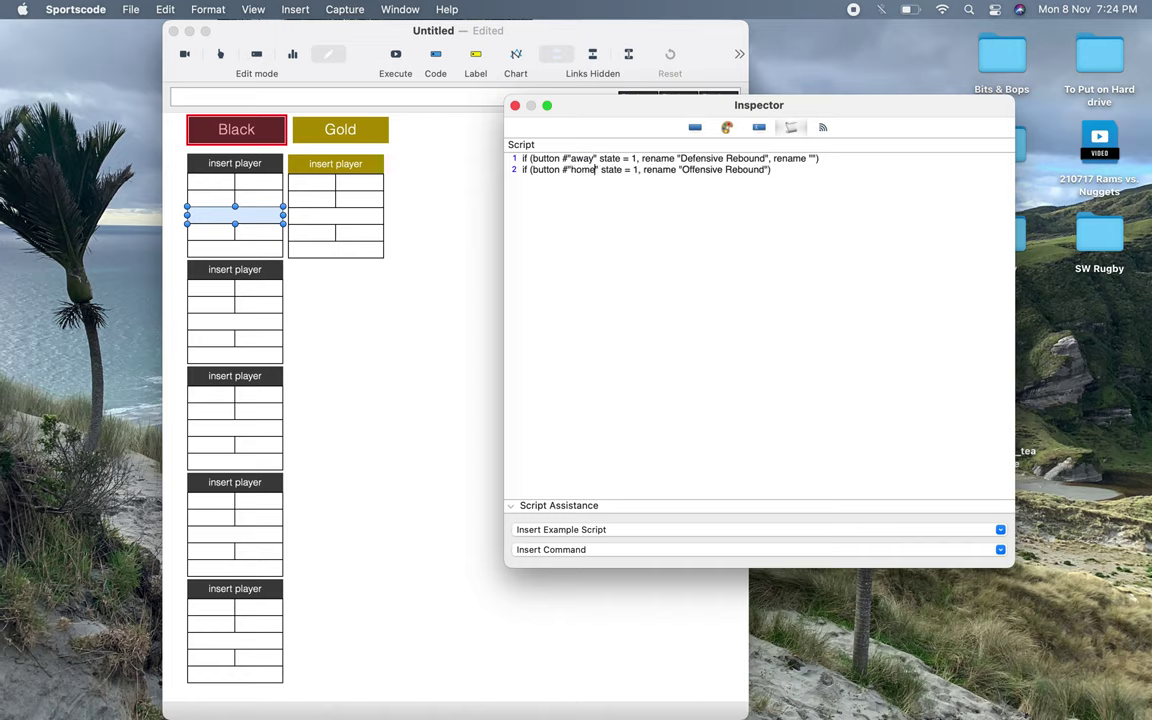
Step: In the second Black block's rebound script, use #"away" for "Defensive Rebound" and #"home" for "Offensive Rebound"
{"action": "left_click", "coordinate": [228, 320]}
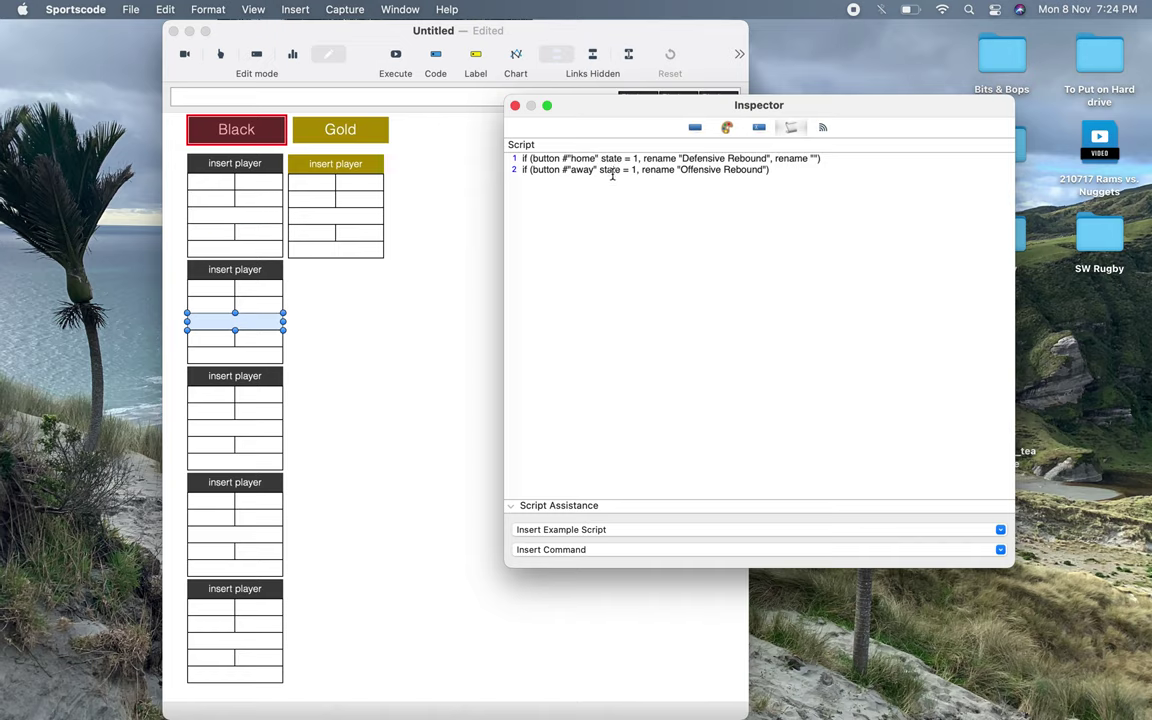
{"action": "double_click", "coordinate": [585, 159]}
{"action": "type", "text": "away"}
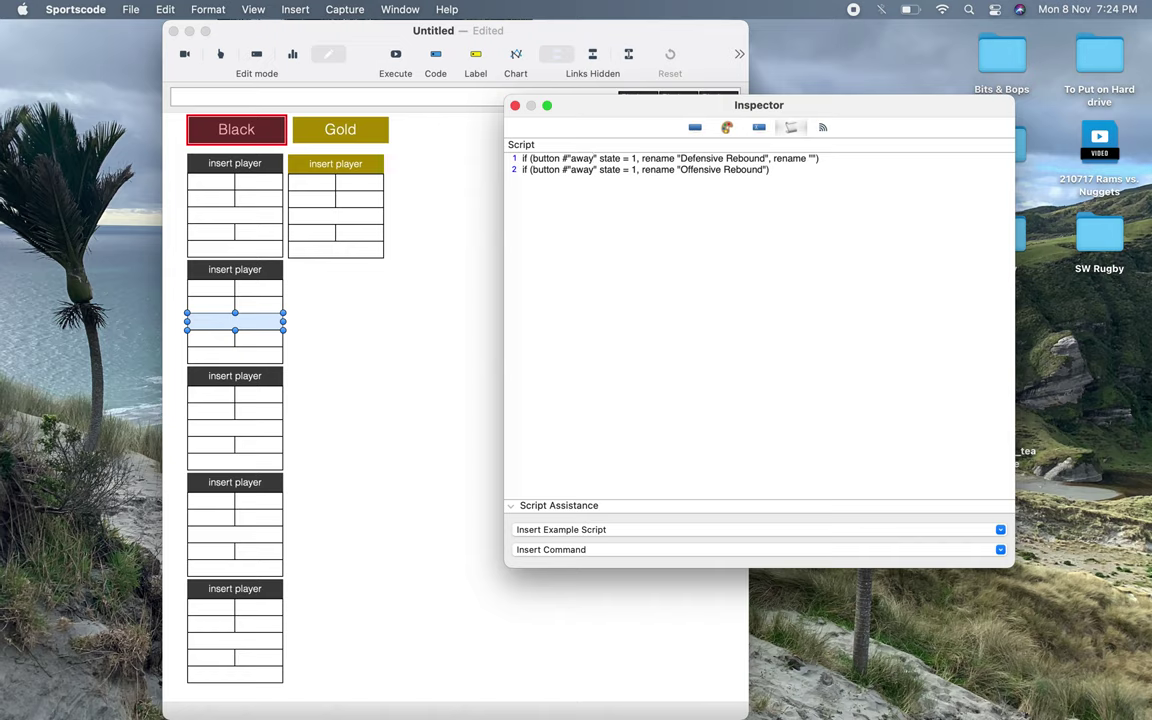
{"action": "type", "text": "home"}
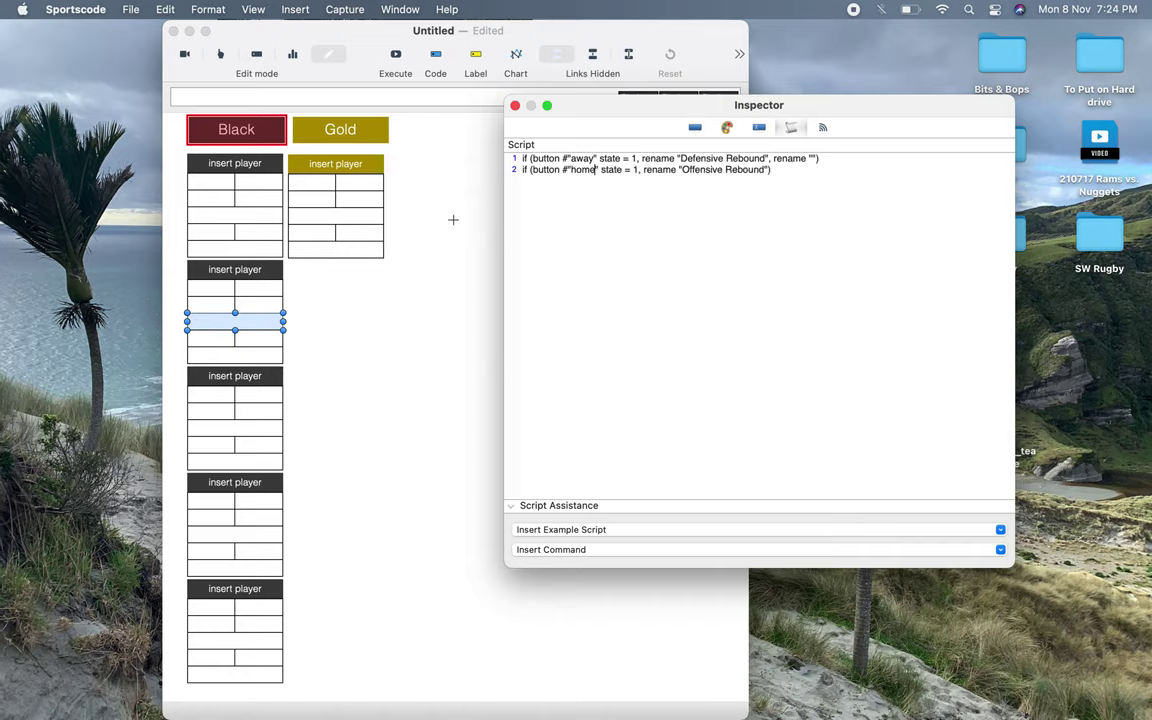
Step: Rewrite the third Black block's rebound conditions as #"away" for "Defensive Rebound" and #"home" for "Offensive Rebound"
{"action": "left_click", "coordinate": [247, 433]}
{"action": "left_click", "coordinate": [247, 433]}
{"action": "left_click", "coordinate": [615, 242]}
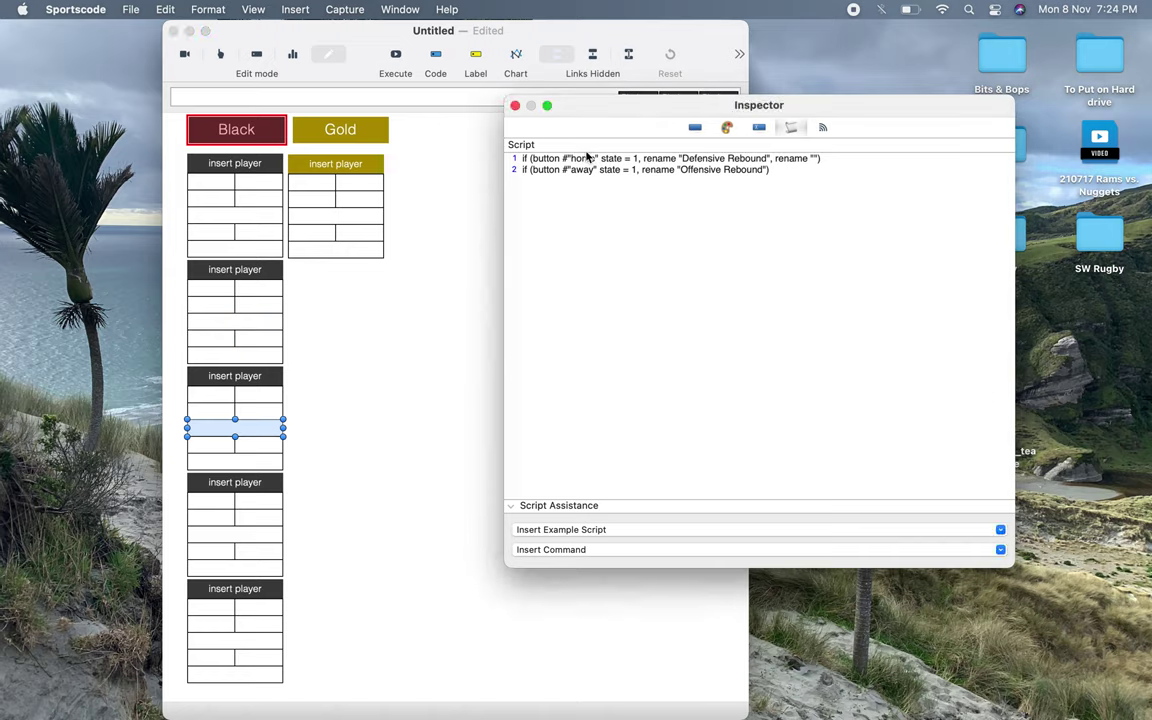
{"action": "type", "text": "away"}
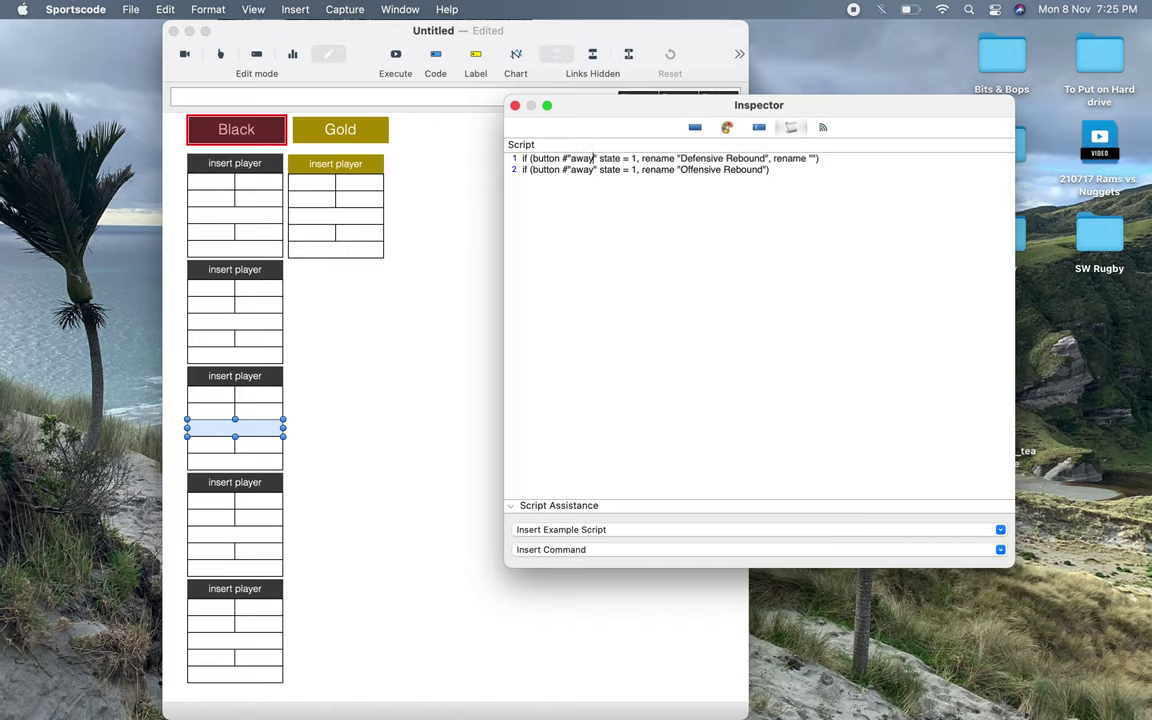
{"action": "double_click", "coordinate": [577, 170]}
{"action": "type", "text": "home"}
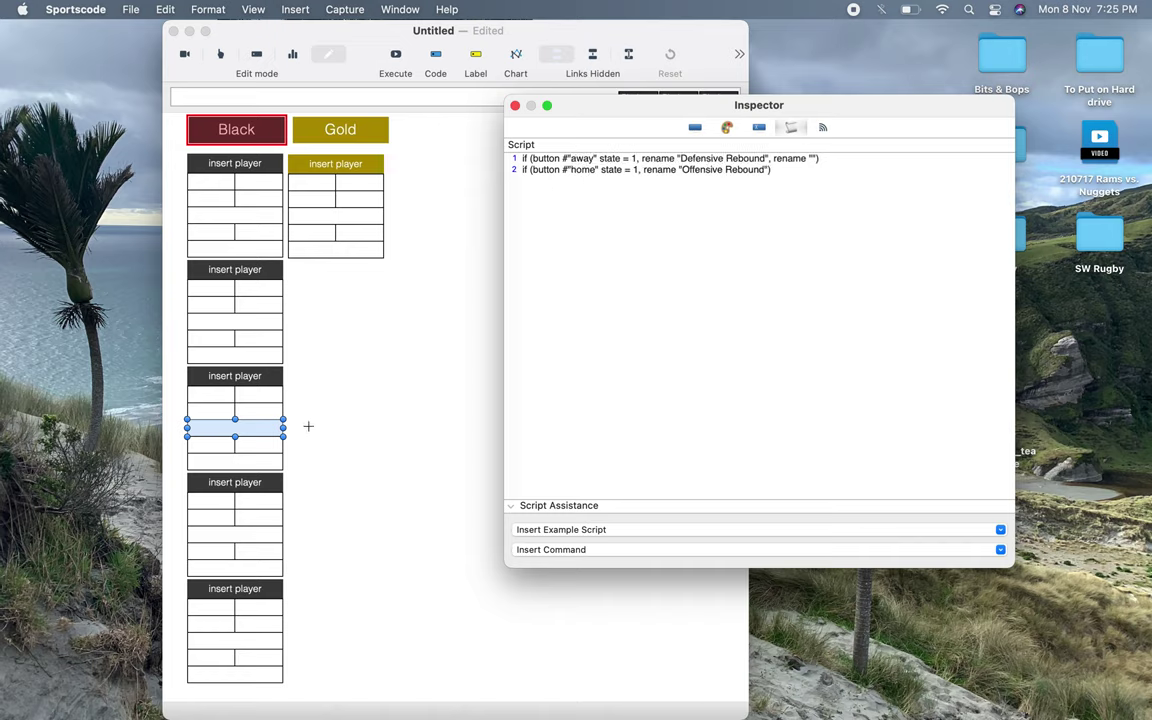
Step: Set the fourth Black block's rebound script to #"away" for "Defensive Rebound" and #"home" for "Offensive Rebound"
{"action": "left_click", "coordinate": [265, 535]}
{"action": "left_click", "coordinate": [600, 168]}
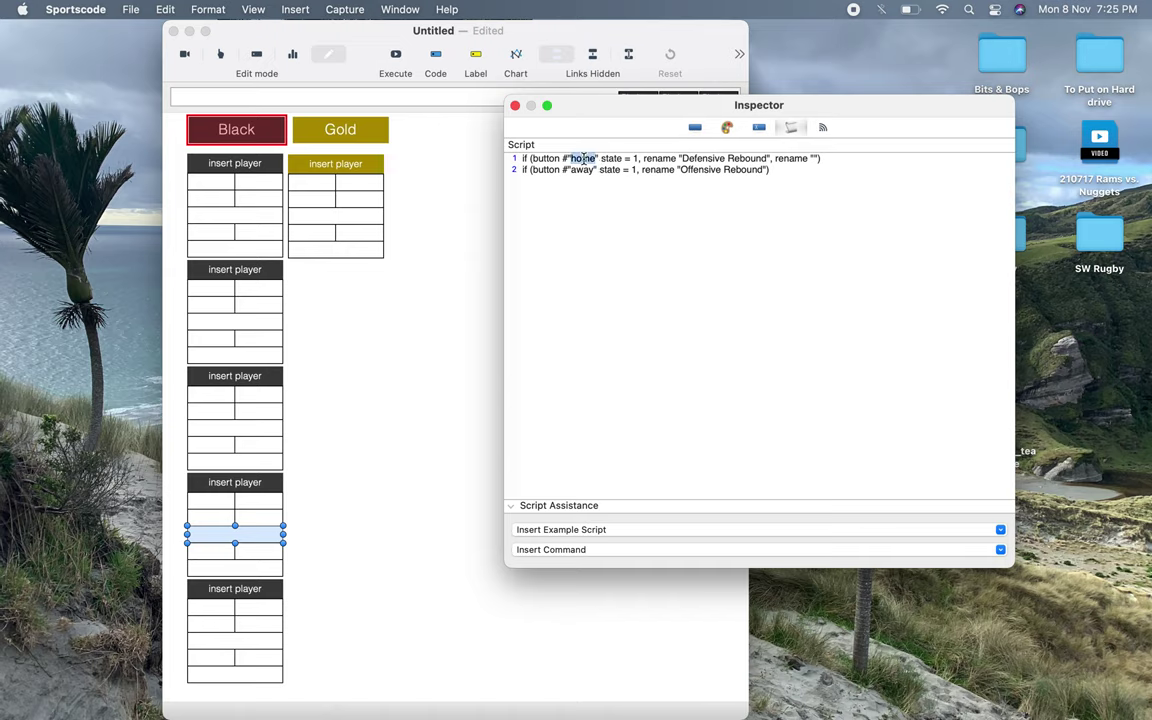
{"action": "type", "text": "away"}
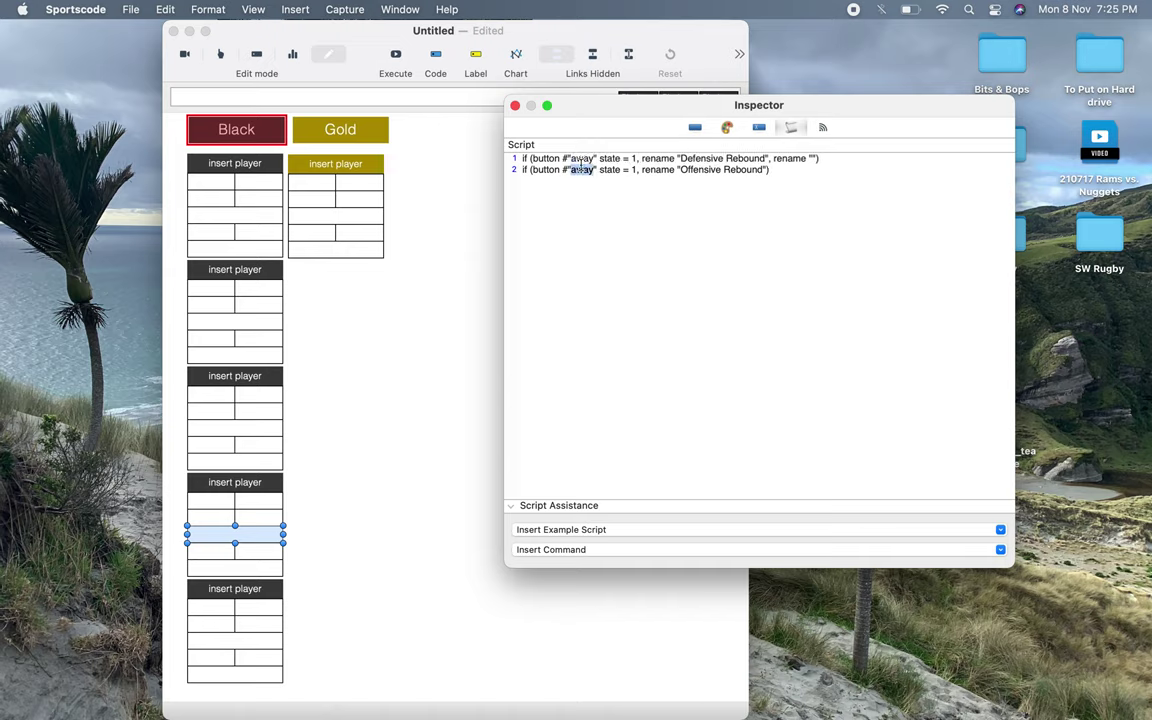
{"action": "type", "text": "home"}
Step: Update the fifth Black block's rebound script so #"away" gives "Defensive Rebound" and #"home" gives "Offensive Rebound", and close the Inspector
{"action": "left_click", "coordinate": [258, 645]}
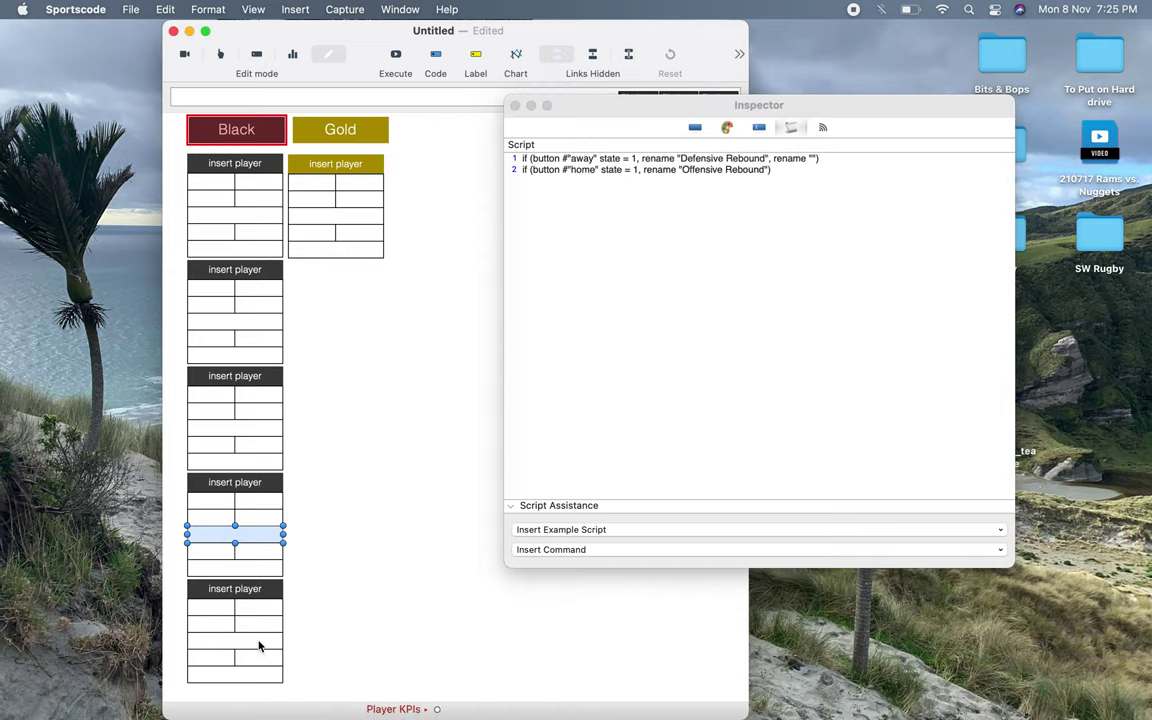
{"action": "left_click", "coordinate": [258, 645]}
{"action": "left_click", "coordinate": [614, 278]}
{"action": "double_click", "coordinate": [580, 158]}
{"action": "type", "text": "away"}
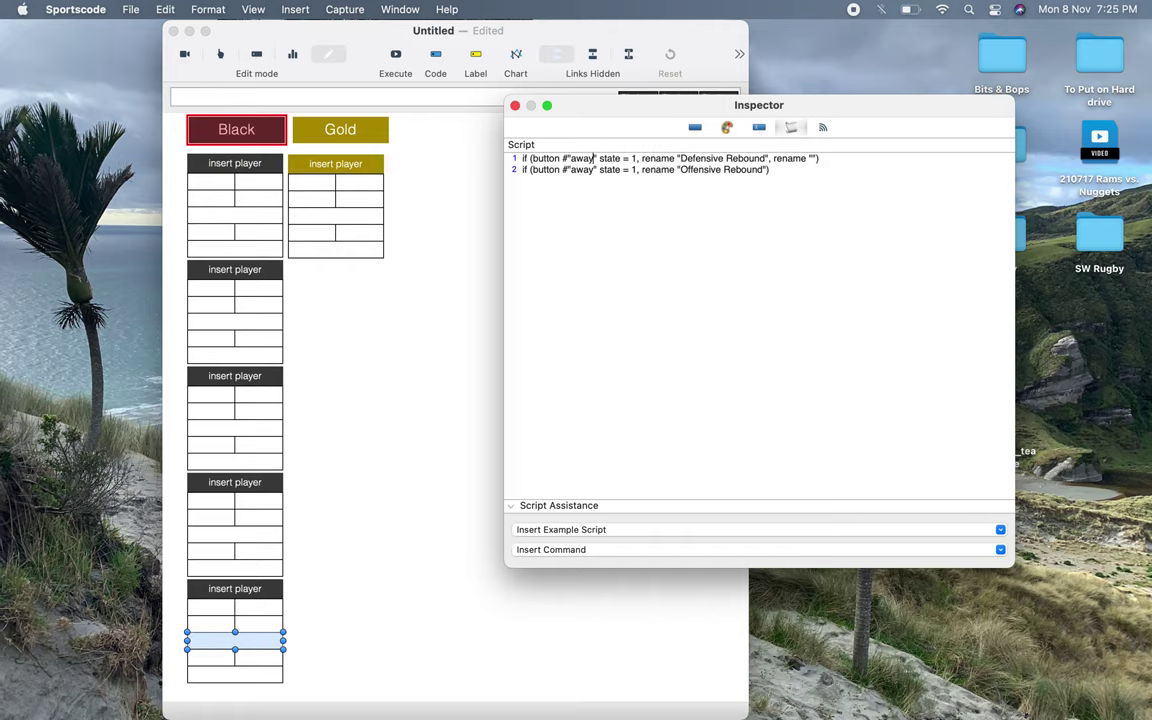
{"action": "double_click", "coordinate": [576, 169]}
{"action": "type", "text": "home"}
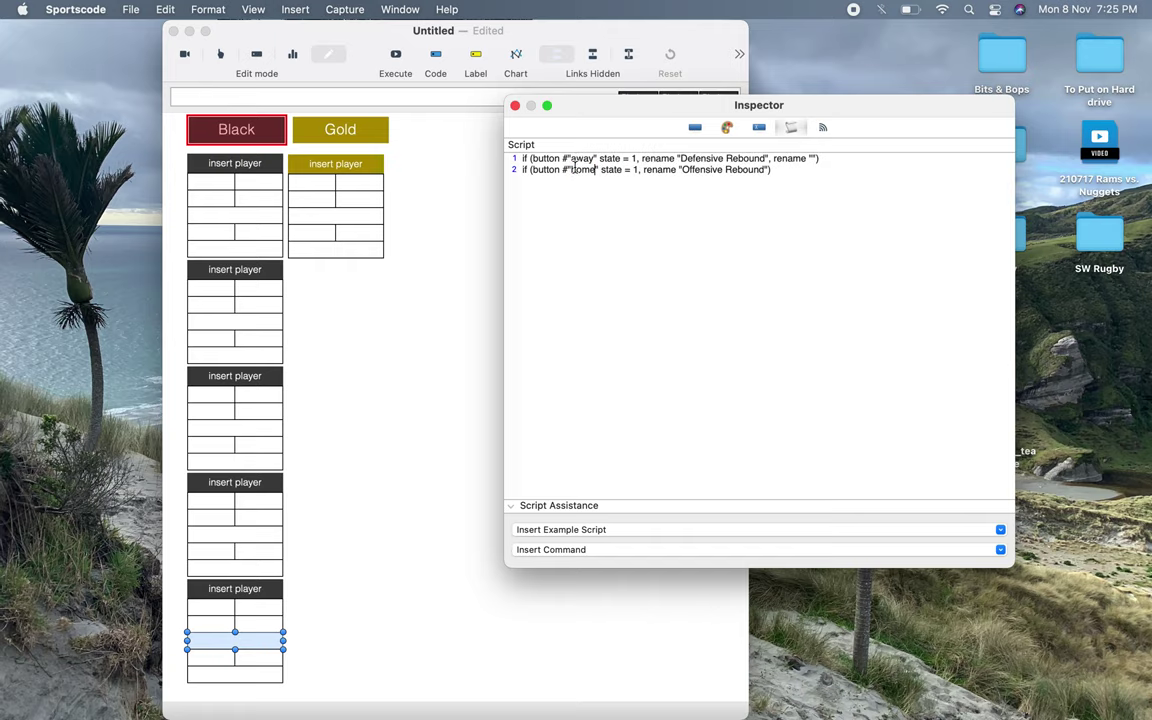
{"action": "left_click", "coordinate": [514, 105]}
Step: Test the label switching in Code mode by alternating possession between Black and Gold and trying the Gold block's labels
{"action": "left_click", "coordinate": [220, 54]}
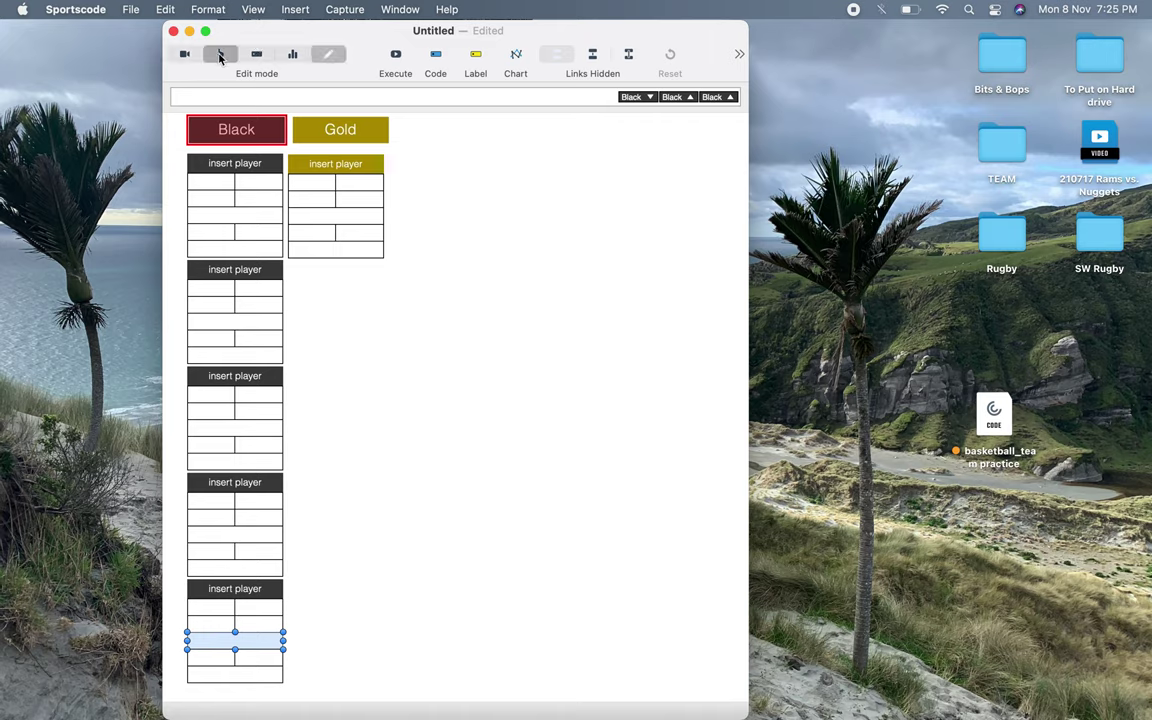
{"action": "left_click", "coordinate": [237, 130]}
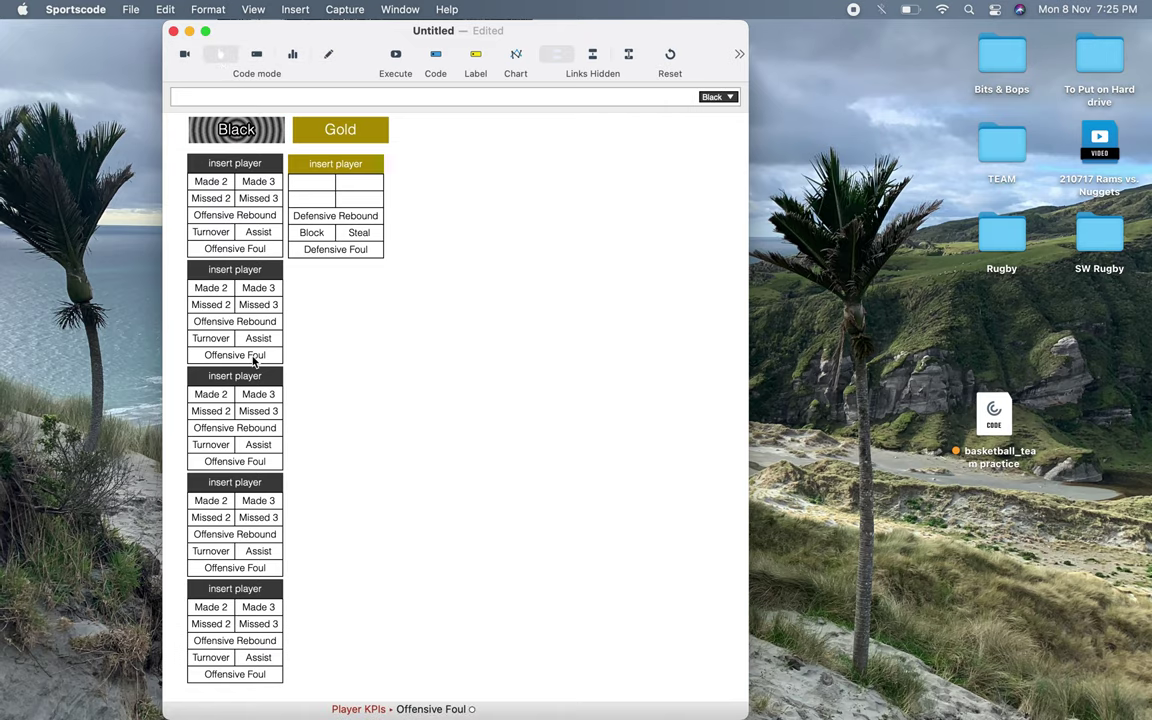
{"action": "key", "text": "g"}
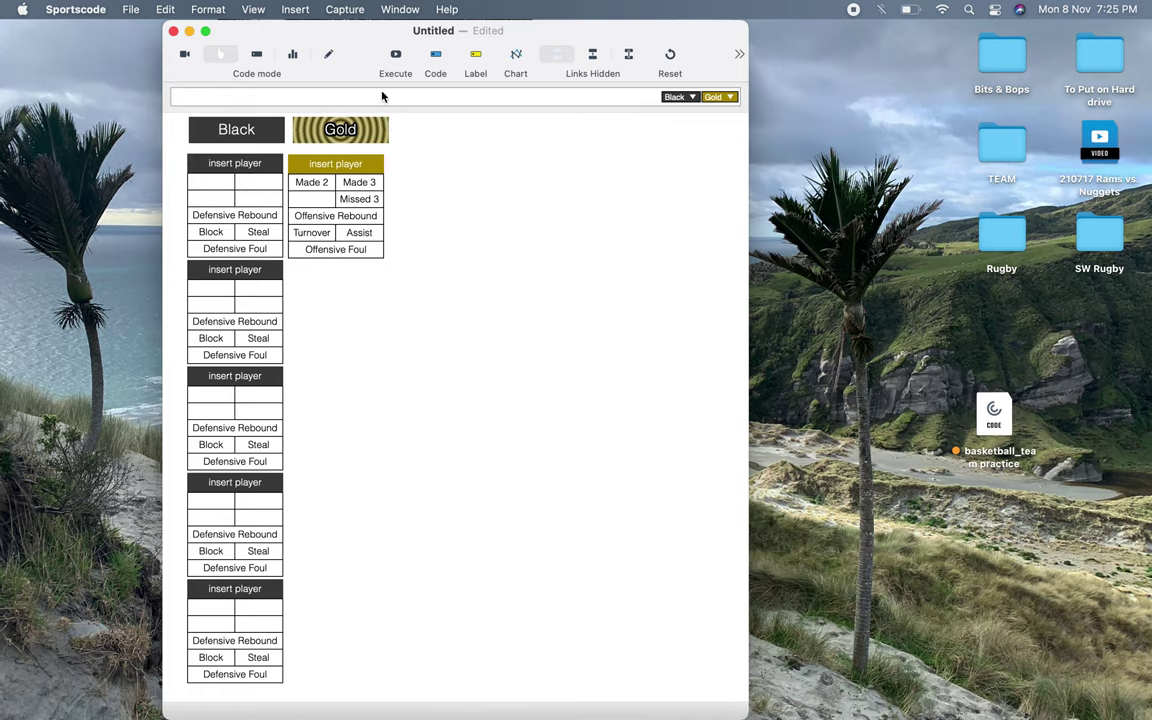
{"action": "key", "text": "b"}
{"action": "left_click", "coordinate": [352, 216]}
{"action": "left_click", "coordinate": [355, 233]}
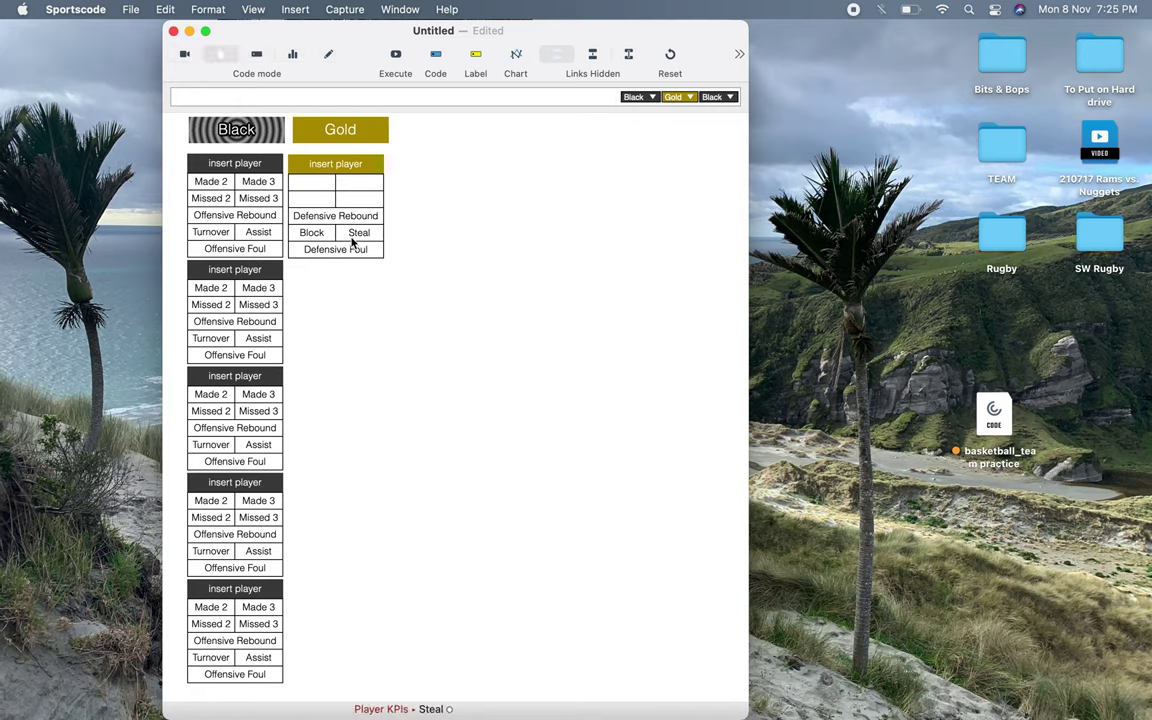
{"action": "key", "text": "g"}
{"action": "left_click", "coordinate": [356, 213]}
Step: Add the missing quotation marks around "Missed 2" and the empty rename in the Gold block's script, and check it in Code mode
{"action": "left_click", "coordinate": [330, 53]}
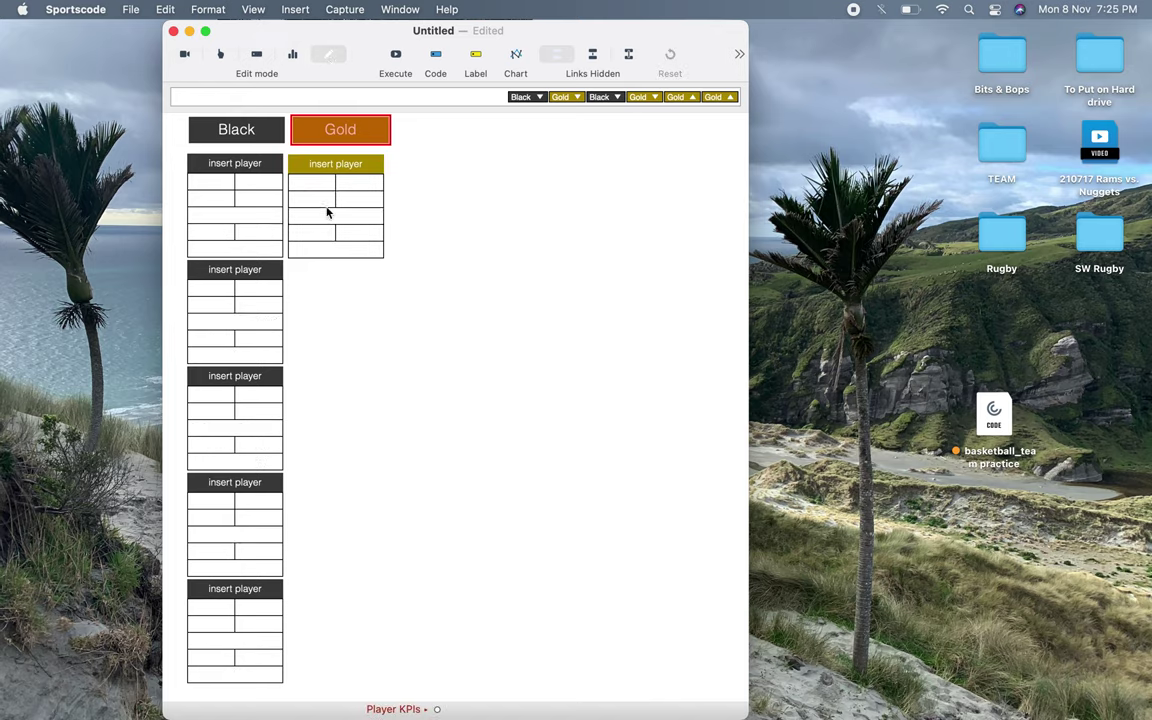
{"action": "double_click", "coordinate": [319, 206]}
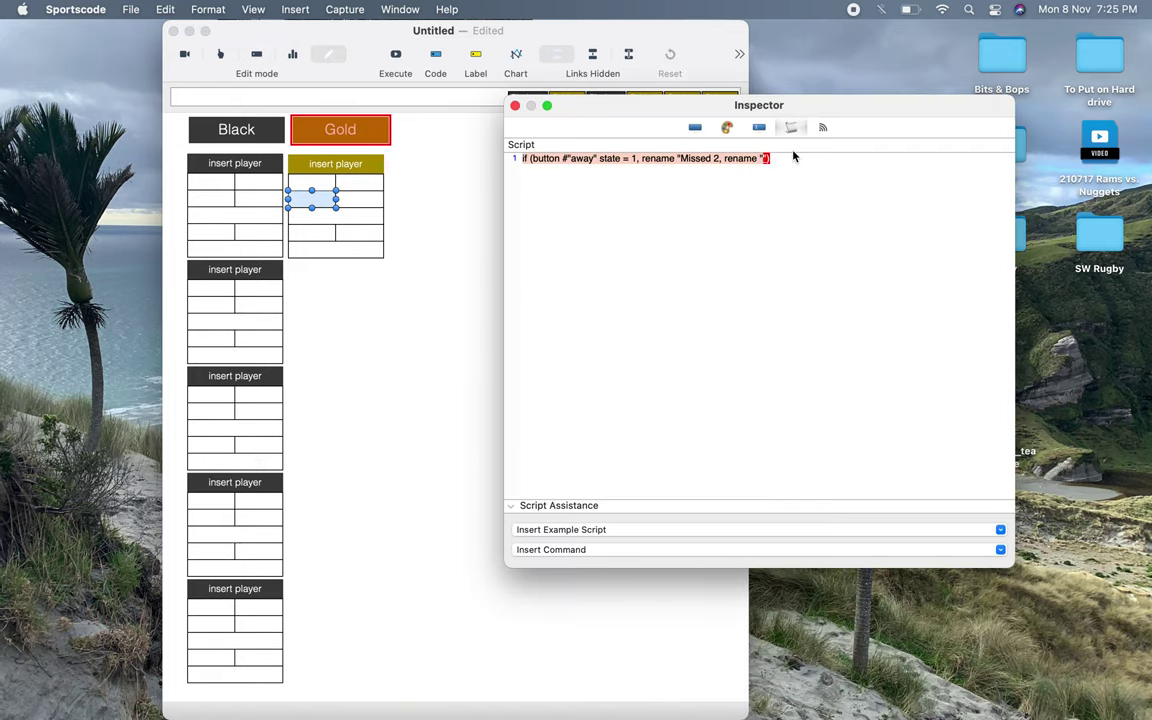
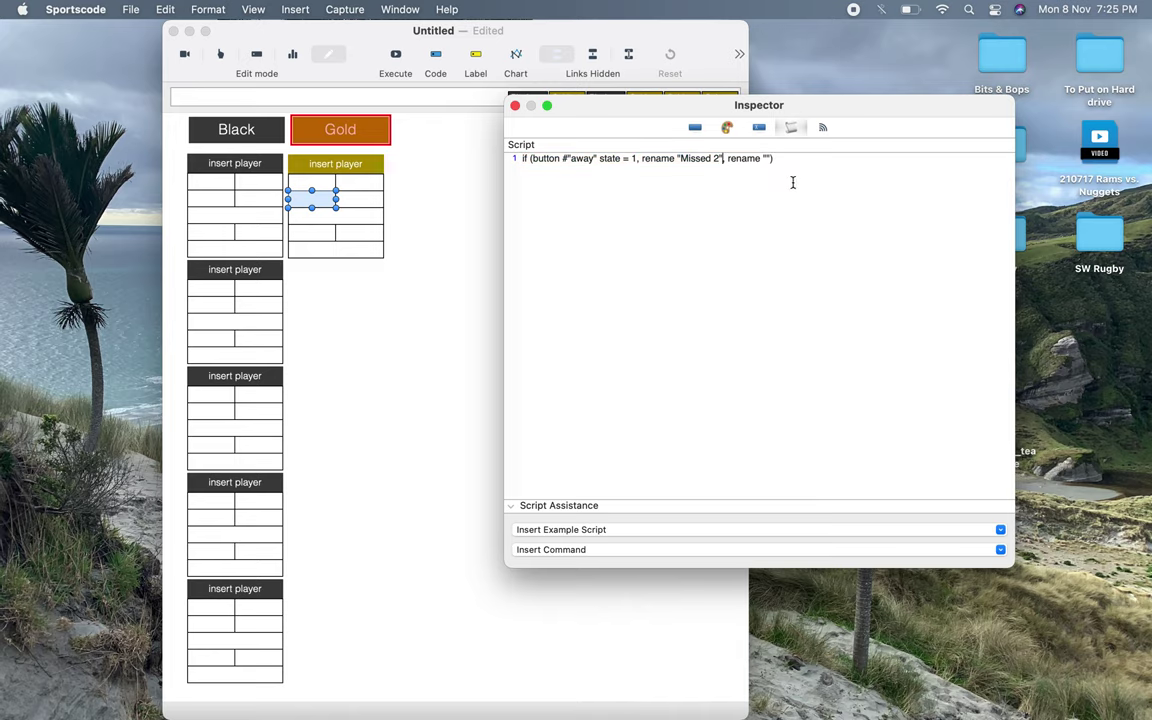
{"action": "left_click", "coordinate": [515, 105]}
{"action": "left_click", "coordinate": [222, 54]}
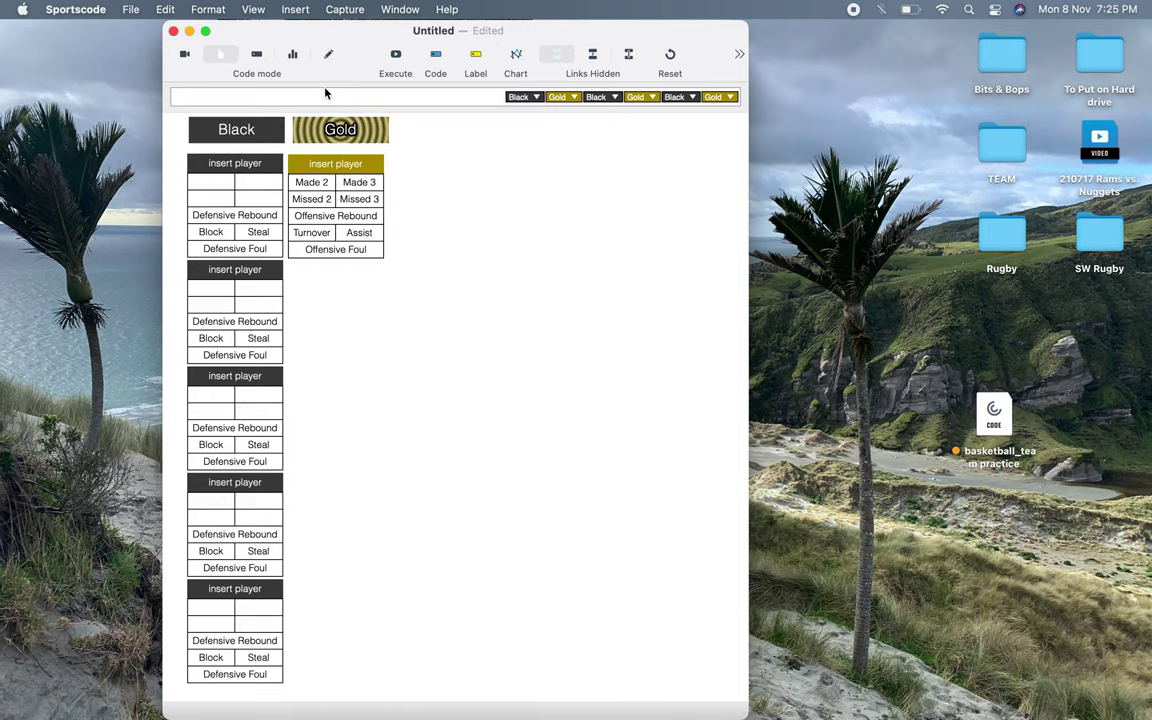
Step: Duplicate the whole Gold player block and place the copy beneath the original in Edit mode
{"action": "left_click", "coordinate": [328, 54]}
{"action": "left_click_drag", "start_coordinate": [408, 162], "coordinate": [335, 274]}
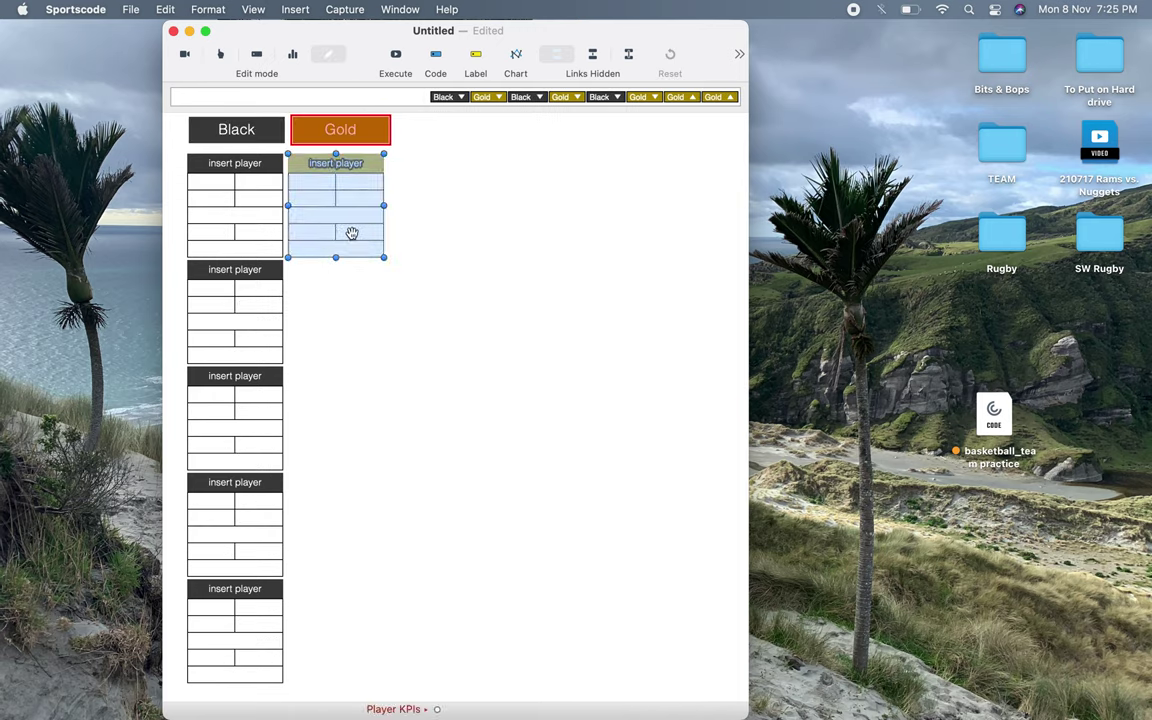
{"action": "left_click_drag", "start_coordinate": [350, 231], "coordinate": [354, 351]}
Step: Nudge the copied Gold block into line under the first Gold block and level with the second Black block
{"action": "key", "text": "Left"}
{"action": "key", "text": "Up"}
{"action": "key", "text": "Up"}
{"action": "key", "text": "Up"}
{"action": "key", "text": "Up"}
{"action": "key", "text": "Up"}
{"action": "key", "text": "Up"}
{"action": "key", "text": "Up"}
{"action": "key", "text": "Up"}
{"action": "key", "text": "Up"}
{"action": "key", "text": "Up"}
{"action": "key", "text": "Up"}
{"action": "key", "text": "Up"}
{"action": "key", "text": "Up"}
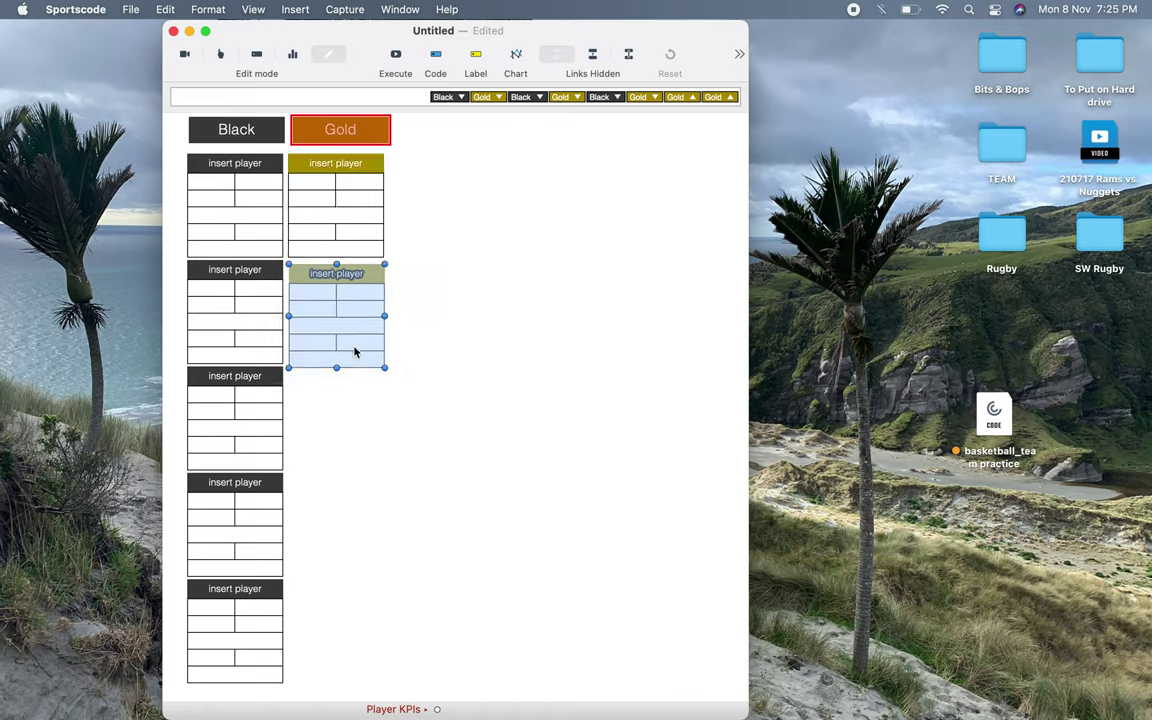
{"action": "key", "text": "Left"}
{"action": "key", "text": "Left"}
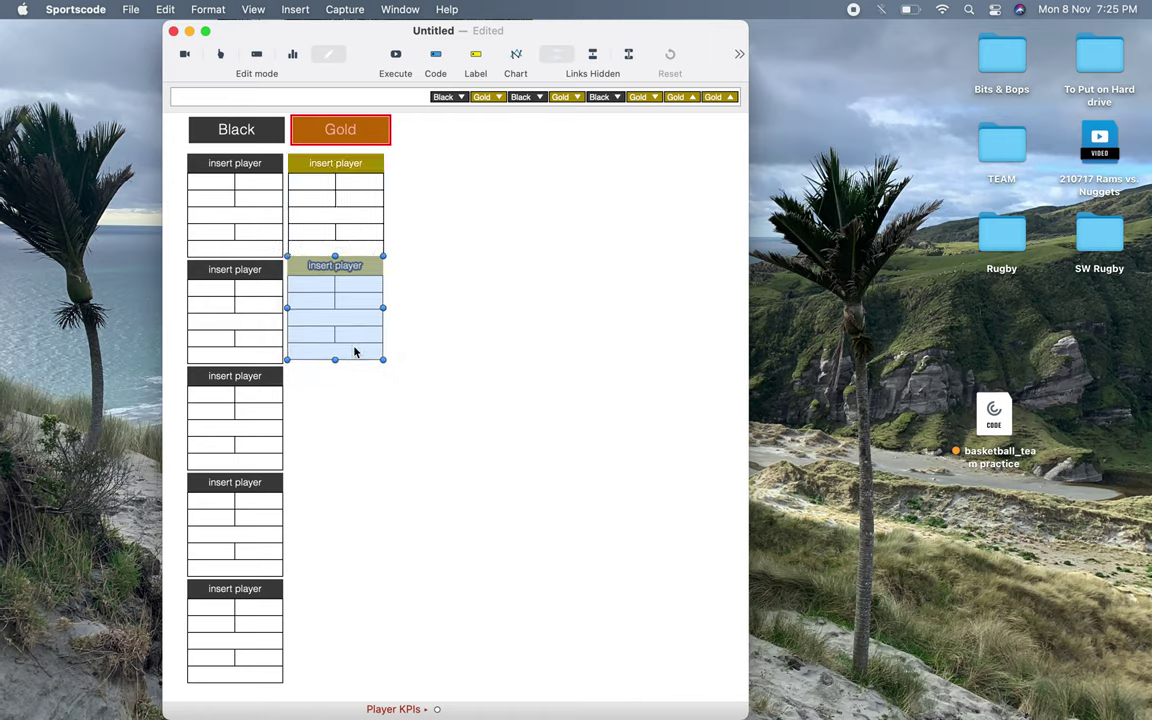
{"action": "key", "text": "Up"}
{"action": "key", "text": "Up"}
{"action": "key", "text": "Up"}
{"action": "key", "text": "Up"}
{"action": "key", "text": "Up"}
{"action": "key", "text": "Up"}
{"action": "key", "text": "Up"}
{"action": "key", "text": "Up"}
{"action": "key", "text": "Up"}
{"action": "key", "text": "Up"}
{"action": "key", "text": "Up"}
{"action": "key", "text": "Up"}
{"action": "key", "text": "Up"}
{"action": "key", "text": "Up"}
{"action": "key", "text": "Up"}
{"action": "key", "text": "Up"}
{"action": "key", "text": "Up"}
{"action": "key", "text": "Up"}
{"action": "key", "text": "Up"}
{"action": "key", "text": "Up"}
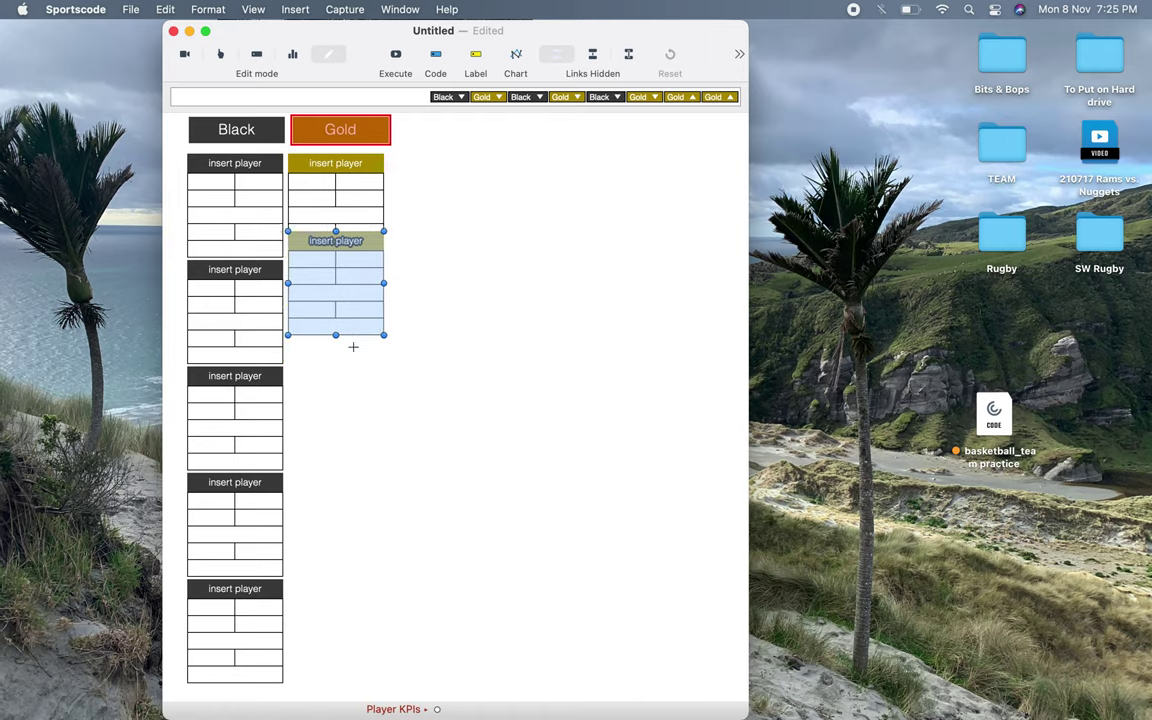
{"action": "key", "text": "Down"}
{"action": "key", "text": "Down"}
{"action": "key", "text": "Down"}
{"action": "key", "text": "Down"}
{"action": "key", "text": "Down"}
{"action": "key", "text": "Down"}
{"action": "key", "text": "Down"}
{"action": "key", "text": "Down"}
{"action": "key", "text": "Down"}
{"action": "key", "text": "Down"}
{"action": "key", "text": "Down"}
{"action": "key", "text": "Down"}
{"action": "key", "text": "Down"}
{"action": "key", "text": "Down"}
{"action": "key", "text": "Down"}
{"action": "key", "text": "Down"}
{"action": "key", "text": "Down"}
{"action": "key", "text": "Down"}
{"action": "key", "text": "Down"}
{"action": "key", "text": "Down"}
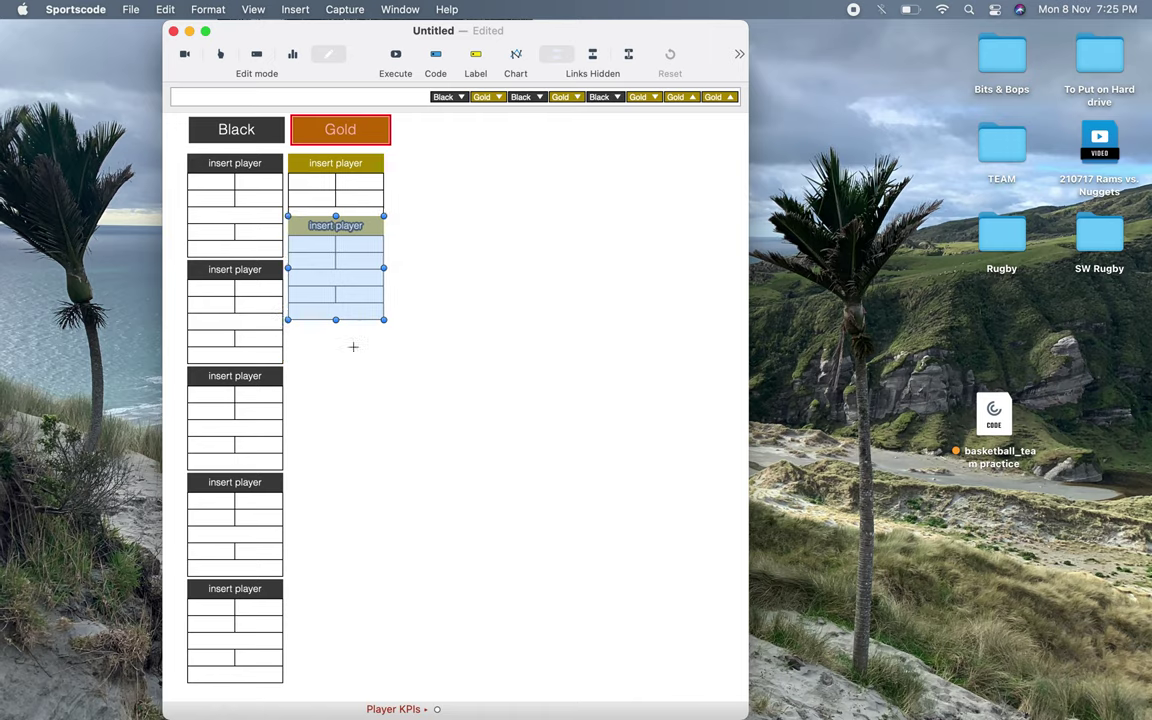
{"action": "key", "text": "Down"}
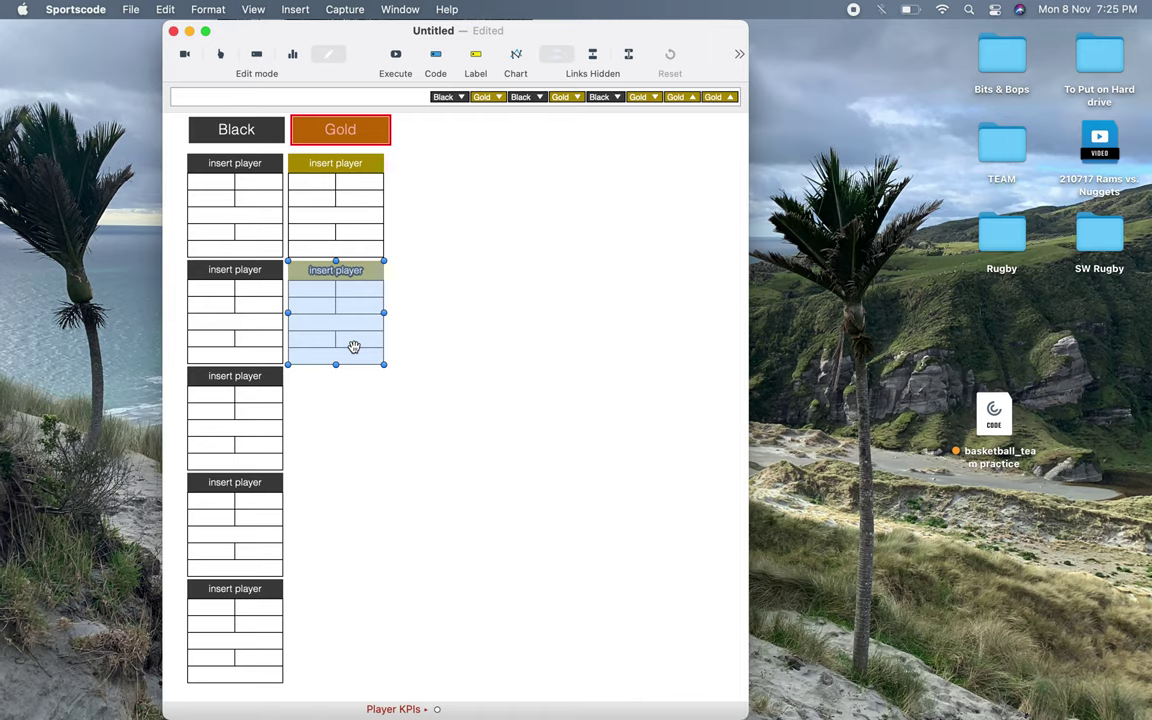
{"action": "mouse_move", "coordinate": [354, 347]}
{"action": "left_mouse_down"}
{"action": "mouse_move", "coordinate": [352, 364]}
{"action": "mouse_move", "coordinate": [352, 352]}
{"action": "left_mouse_up"}
Step: Duplicate the first two Gold player blocks together and place the copies beneath the originals
{"action": "left_click", "coordinate": [340, 452]}
{"action": "left_click_drag", "start_coordinate": [320, 409], "coordinate": [390, 274]}
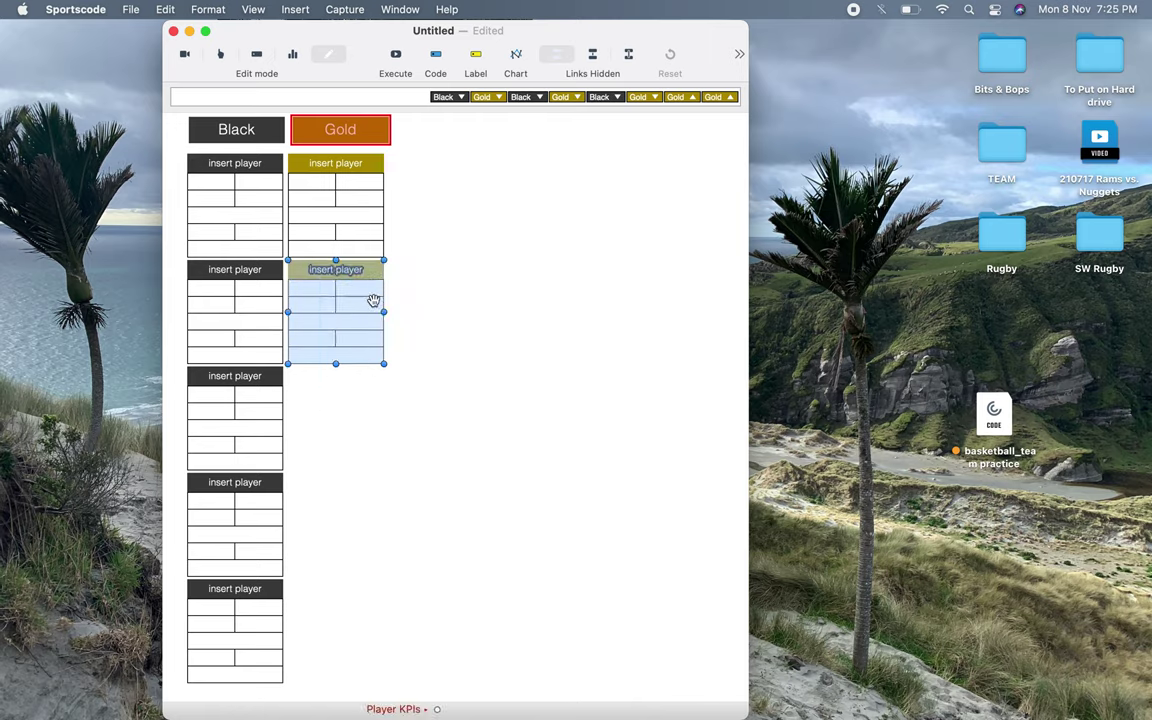
{"action": "left_click_drag", "start_coordinate": [303, 391], "coordinate": [339, 411]}
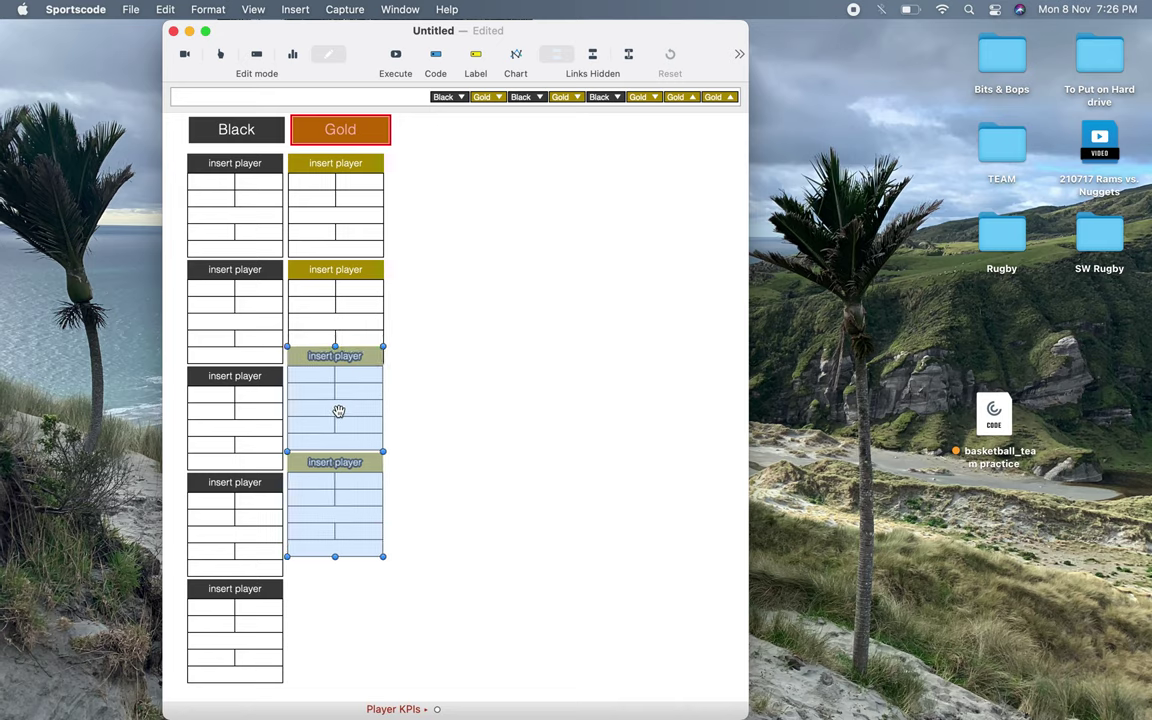
Step: Nudge the two copied Gold blocks into line with the Gold column and level with the third and fourth Black blocks
{"action": "key", "text": "Right"}
{"action": "key", "text": "Down"}
{"action": "key", "text": "Down"}
{"action": "key", "text": "Down"}
{"action": "key", "text": "Down"}
{"action": "key", "text": "Down"}
{"action": "key", "text": "Down"}
{"action": "key", "text": "Down"}
{"action": "key", "text": "Down"}
{"action": "key", "text": "Down"}
{"action": "key", "text": "Down"}
{"action": "key", "text": "Down"}
{"action": "key", "text": "Down"}
{"action": "key", "text": "Down"}
{"action": "key", "text": "Down"}
{"action": "key", "text": "Down"}
{"action": "key", "text": "Down"}
{"action": "key", "text": "Down"}
{"action": "key", "text": "Down"}
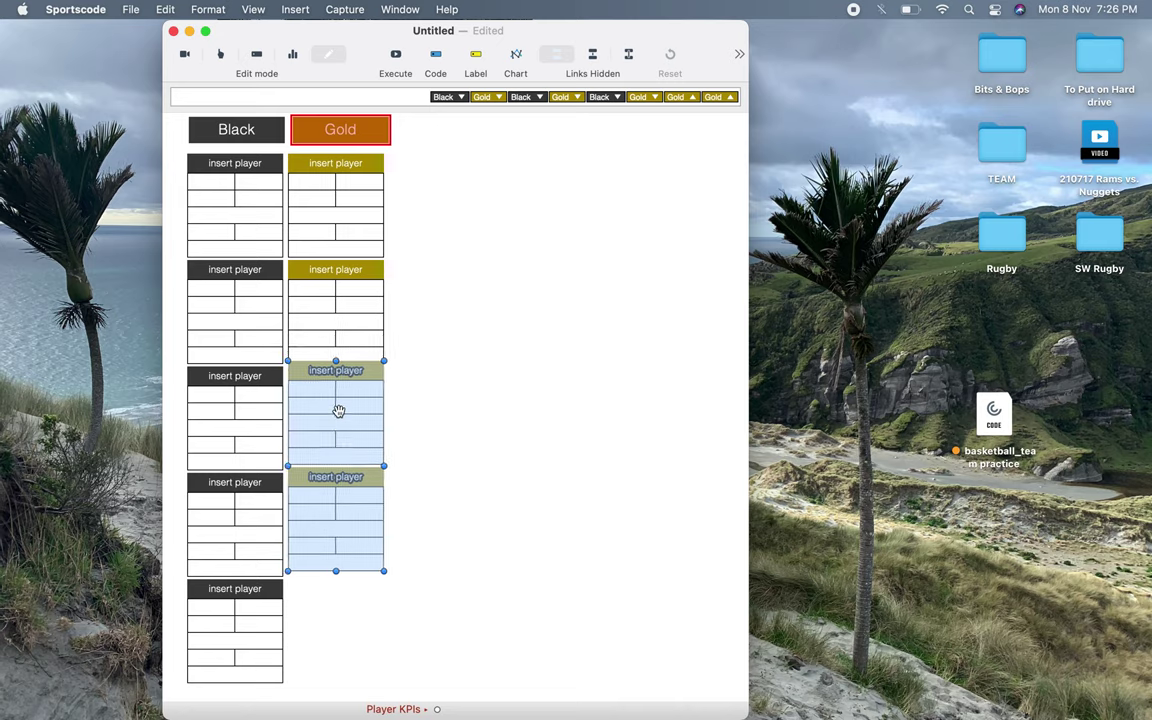
{"action": "key", "text": "Down"}
{"action": "key", "text": "Down"}
{"action": "key", "text": "Down"}
{"action": "key", "text": "Down"}
{"action": "key", "text": "Down"}
{"action": "key", "text": "Down"}
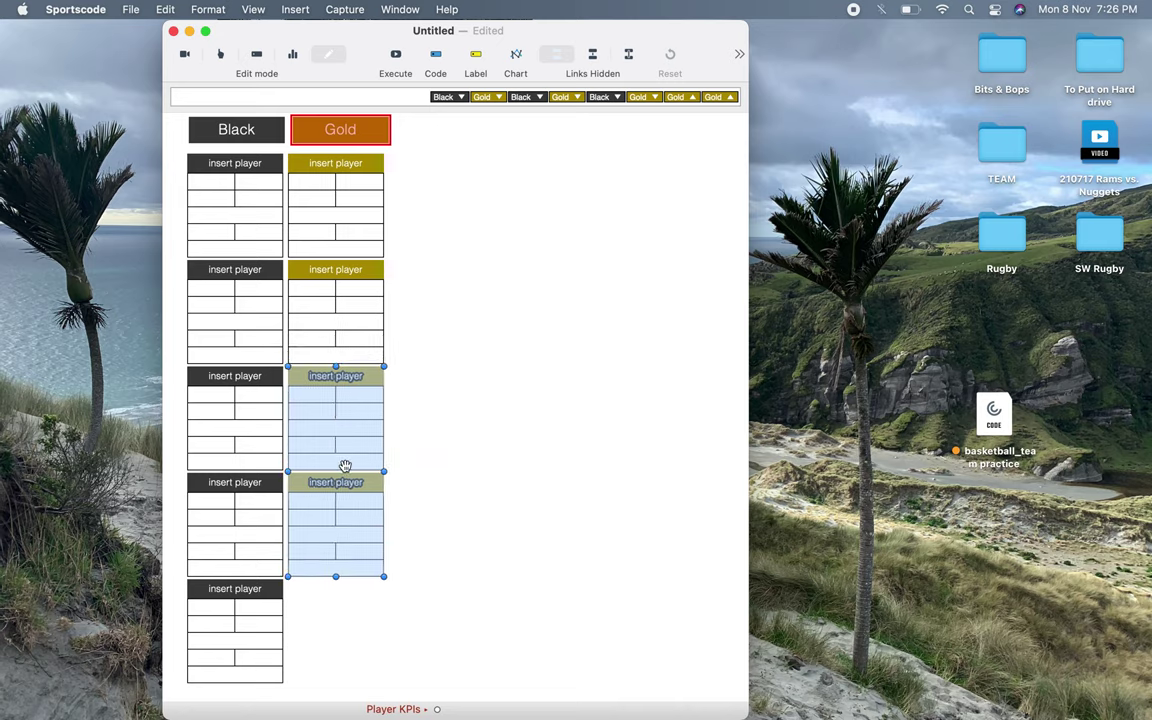
Step: Duplicate one Gold player block as the fifth in the column and nudge it level with the fifth Black block
{"action": "left_click", "coordinate": [450, 489]}
{"action": "left_click_drag", "start_coordinate": [438, 489], "coordinate": [320, 602]}
{"action": "key", "text": "Down"}
{"action": "key", "text": "Down"}
{"action": "key", "text": "Down"}
{"action": "key", "text": "Down"}
{"action": "key", "text": "Down"}
{"action": "key", "text": "Down"}
{"action": "key", "text": "Down"}
{"action": "key", "text": "Down"}
{"action": "key", "text": "Down"}
{"action": "key", "text": "Down"}
{"action": "key", "text": "Down"}
{"action": "key", "text": "Down"}
{"action": "key", "text": "Down"}
{"action": "key", "text": "Down"}
{"action": "key", "text": "Down"}
{"action": "key", "text": "Down"}
{"action": "key", "text": "Down"}
{"action": "key", "text": "Down"}
{"action": "key", "text": "Down"}
{"action": "key", "text": "Down"}
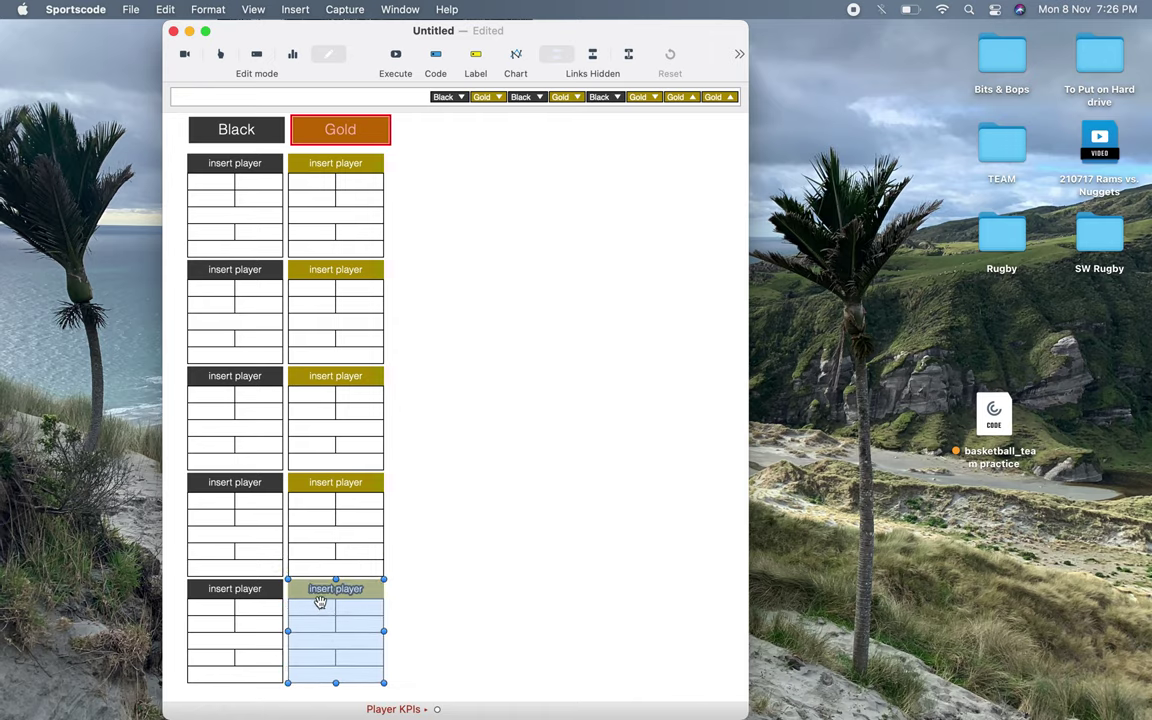
{"action": "left_click", "coordinate": [504, 666]}
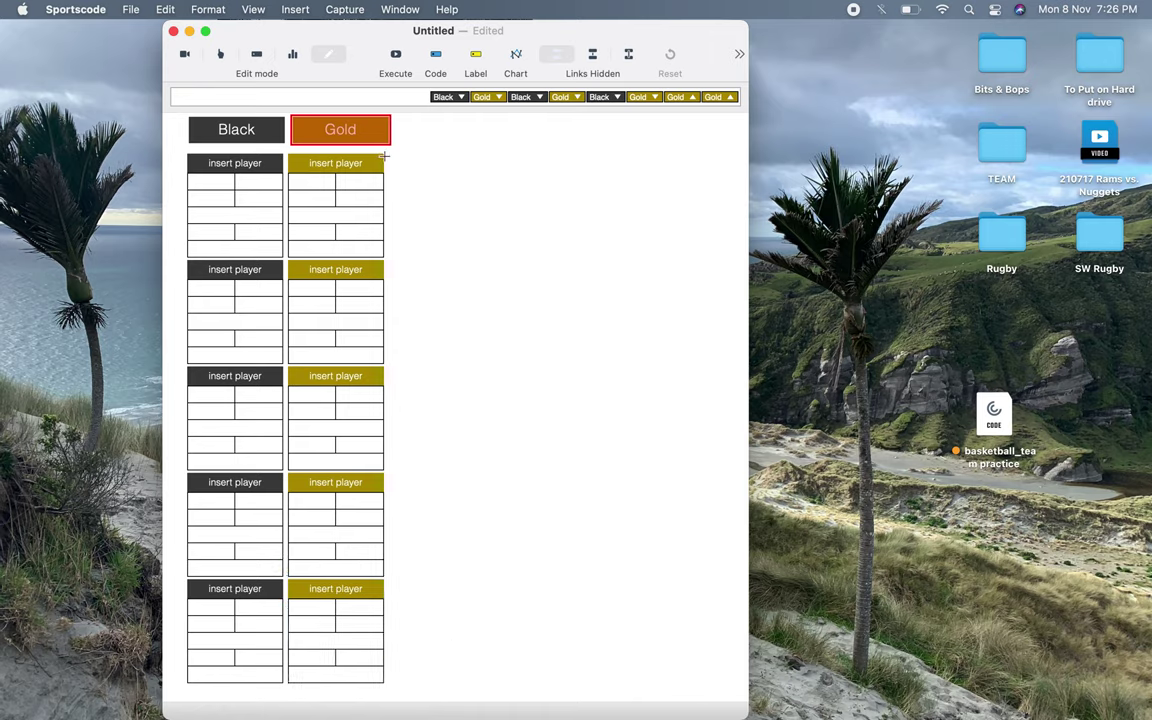
Step: Align the Black team button with the Black player column, leaving a small gap above the first block
{"action": "left_click_drag", "start_coordinate": [257, 129], "coordinate": [258, 146]}
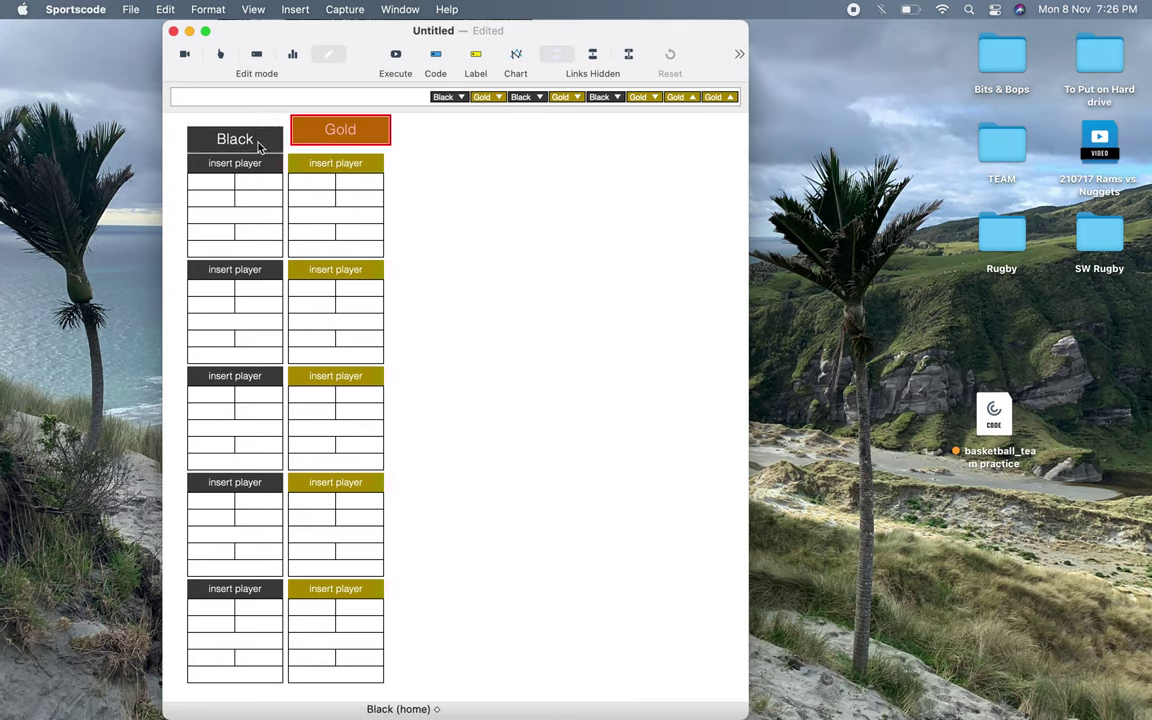
{"action": "left_click", "coordinate": [258, 143]}
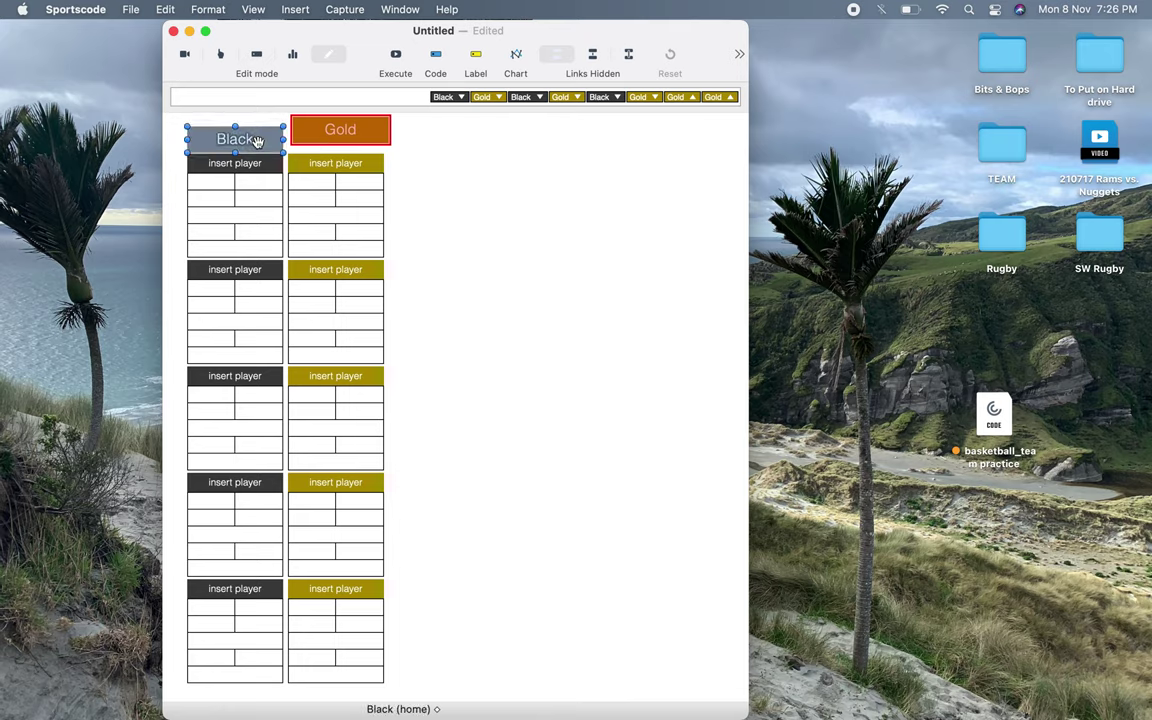
{"action": "key", "text": "Up"}
{"action": "key", "text": "Up"}
{"action": "key", "text": "Up"}
{"action": "key", "text": "Up"}
{"action": "key", "text": "Up"}
{"action": "key", "text": "Up"}
{"action": "key", "text": "Up"}
{"action": "left_click", "coordinate": [417, 141]}
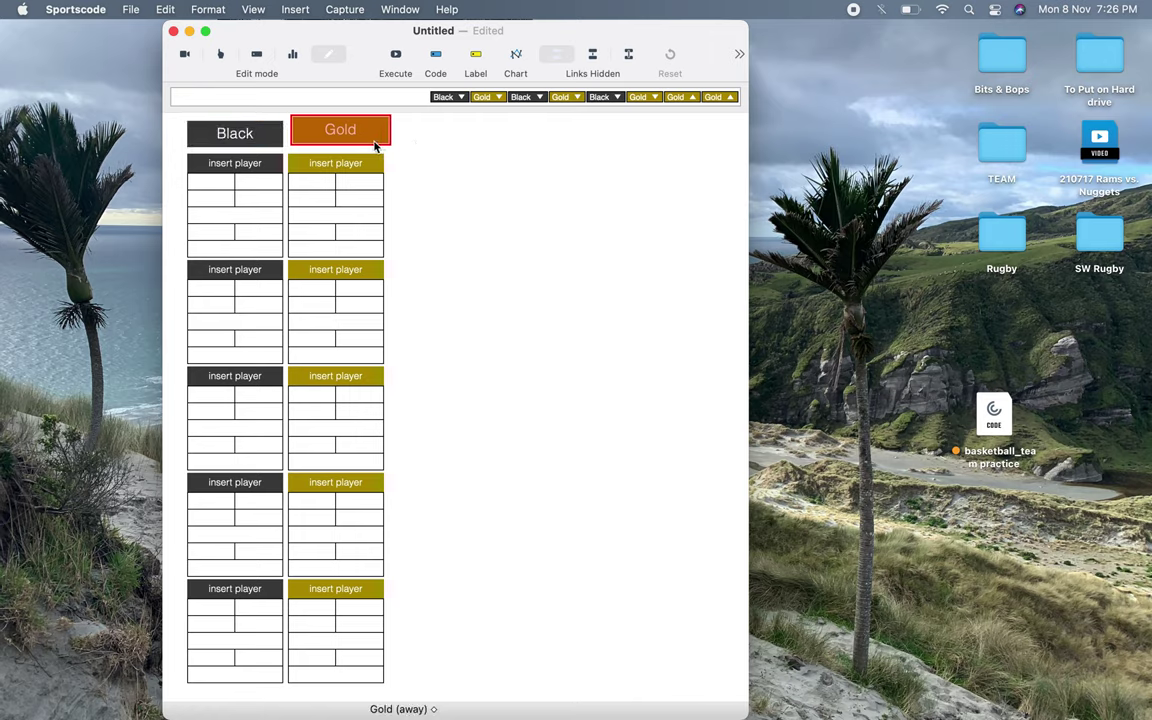
Step: Align the Gold team button above its column level with Black, and shift the whole Gold column slightly to the right
{"action": "left_click", "coordinate": [328, 55]}
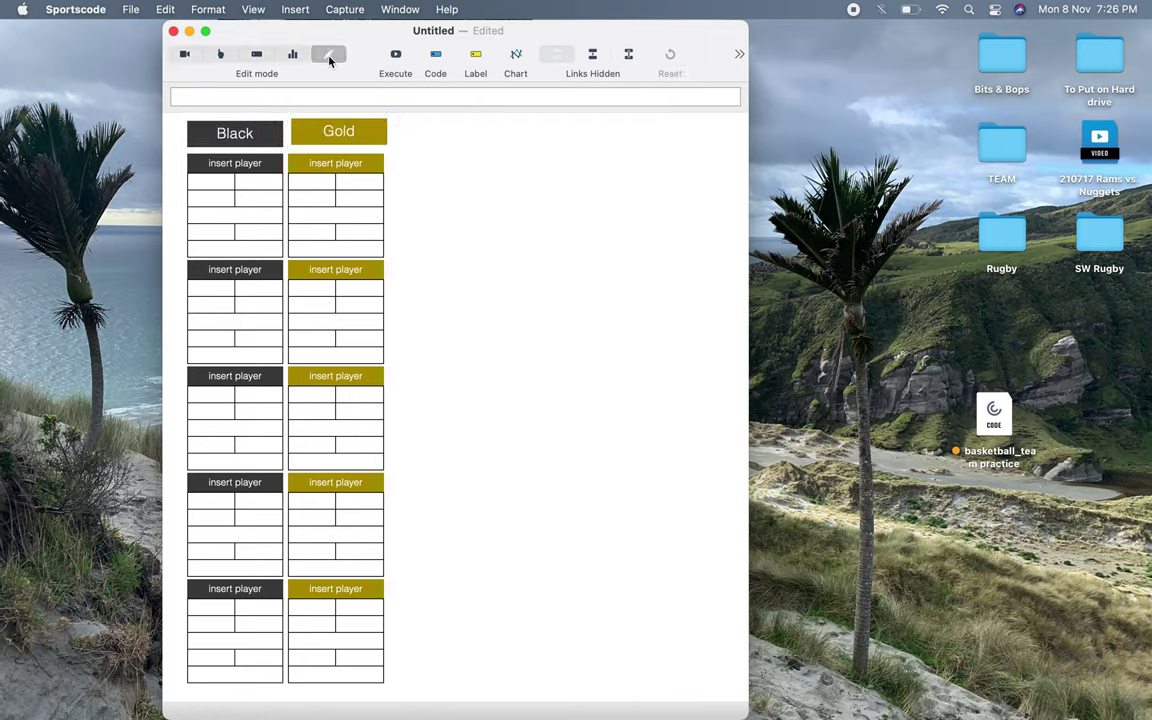
{"action": "left_click", "coordinate": [334, 136]}
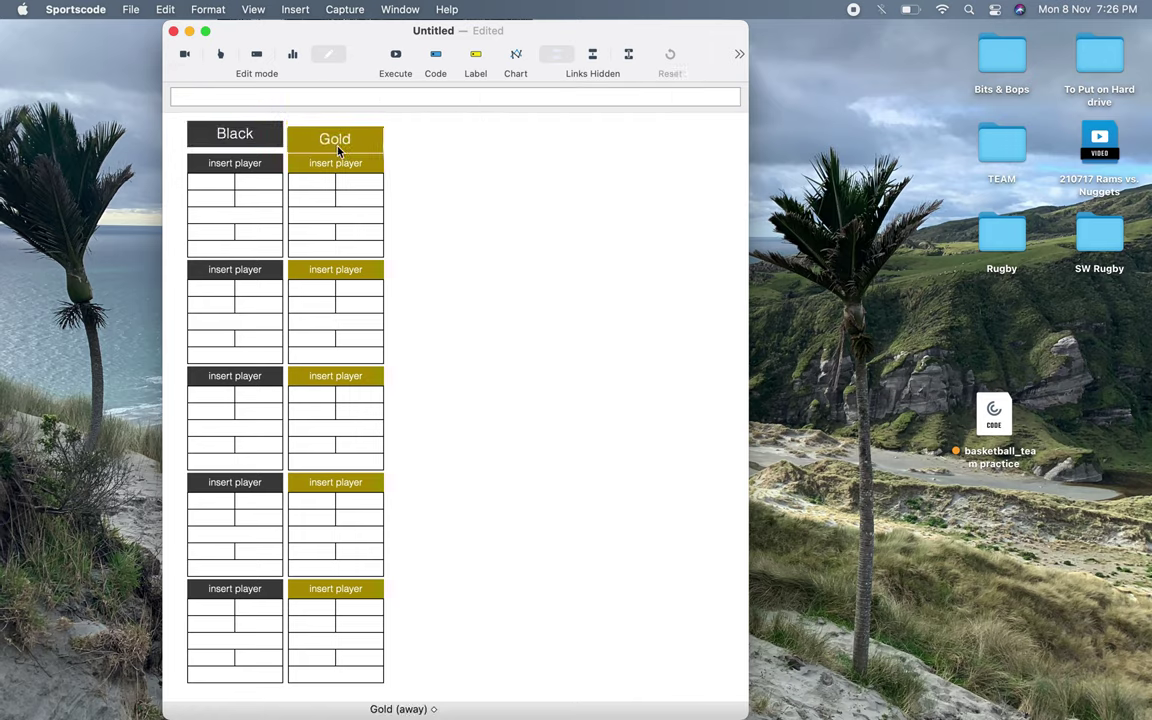
{"action": "left_click_drag", "start_coordinate": [337, 146], "coordinate": [338, 140]}
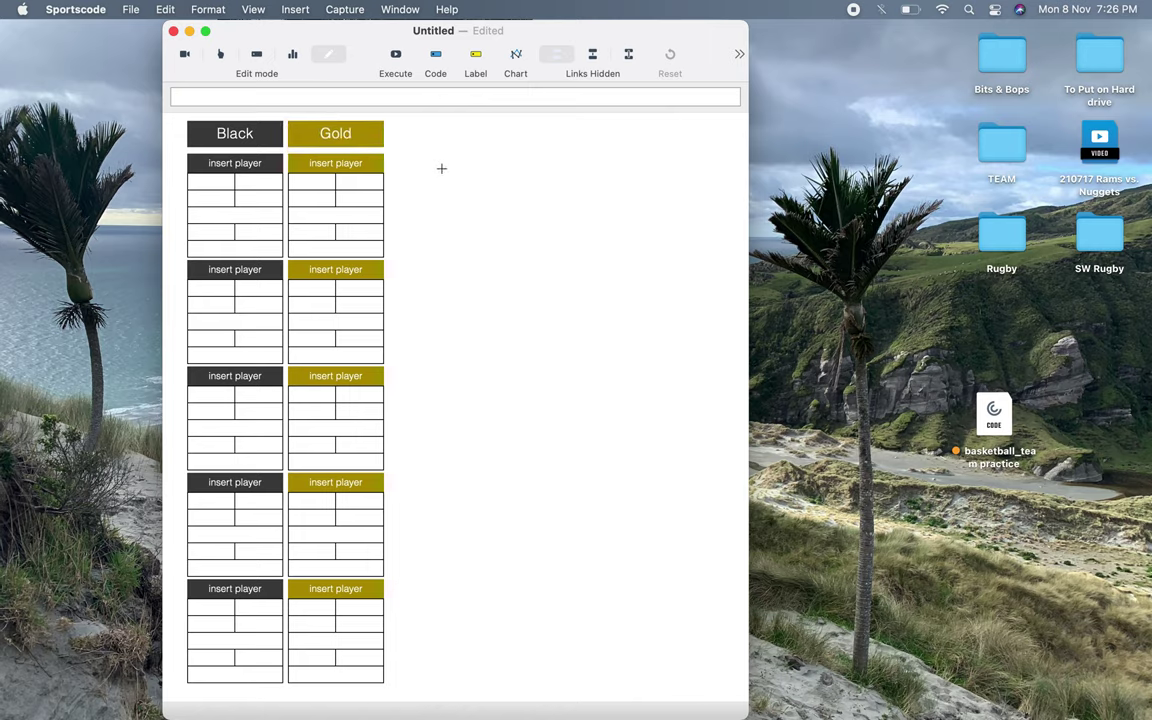
{"action": "left_click_drag", "start_coordinate": [421, 129], "coordinate": [302, 690]}
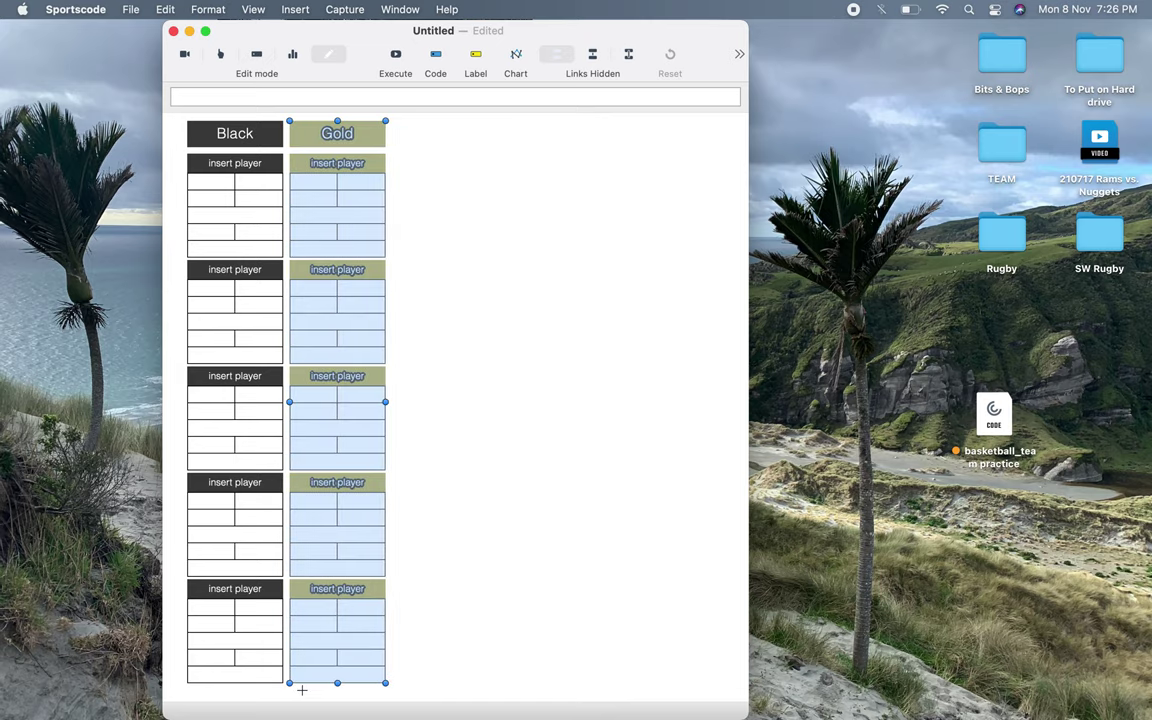
{"action": "left_click", "coordinate": [501, 532]}
Step: Add a code button beside the Gold column with stroke width 0 and its identifiers and name hidden
{"action": "left_click_drag", "start_coordinate": [432, 53], "coordinate": [457, 213]}
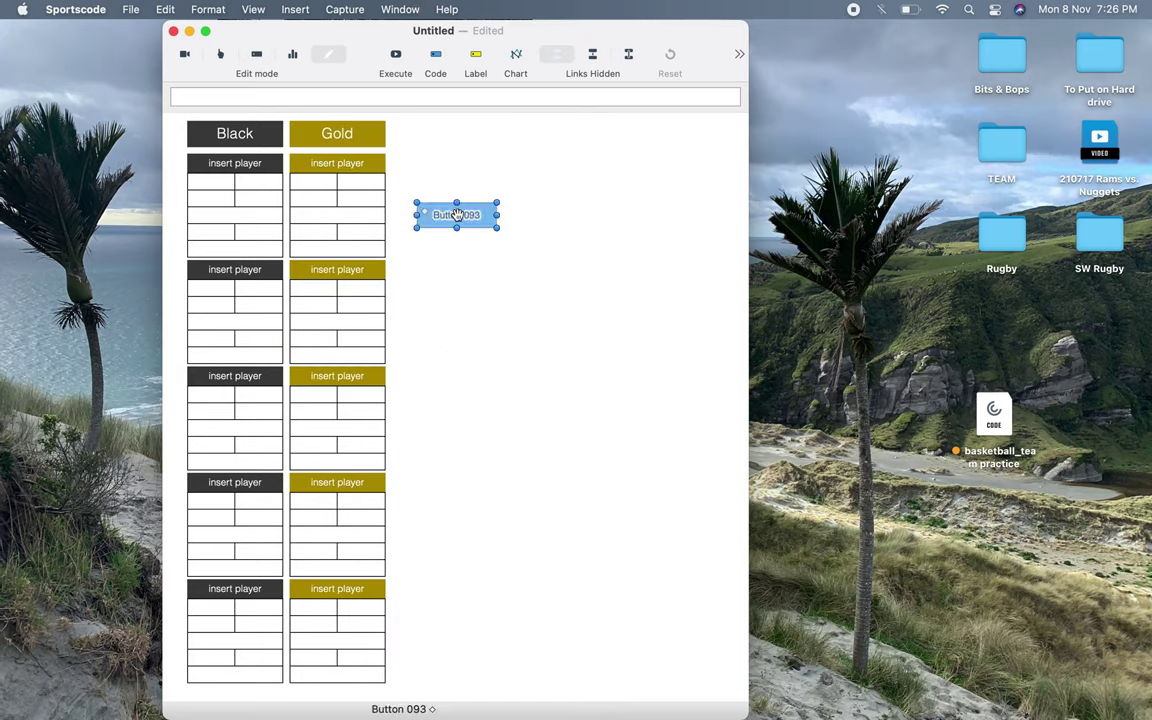
{"action": "left_click", "coordinate": [518, 271]}
{"action": "double_click", "coordinate": [450, 214]}
{"action": "left_click", "coordinate": [727, 127]}
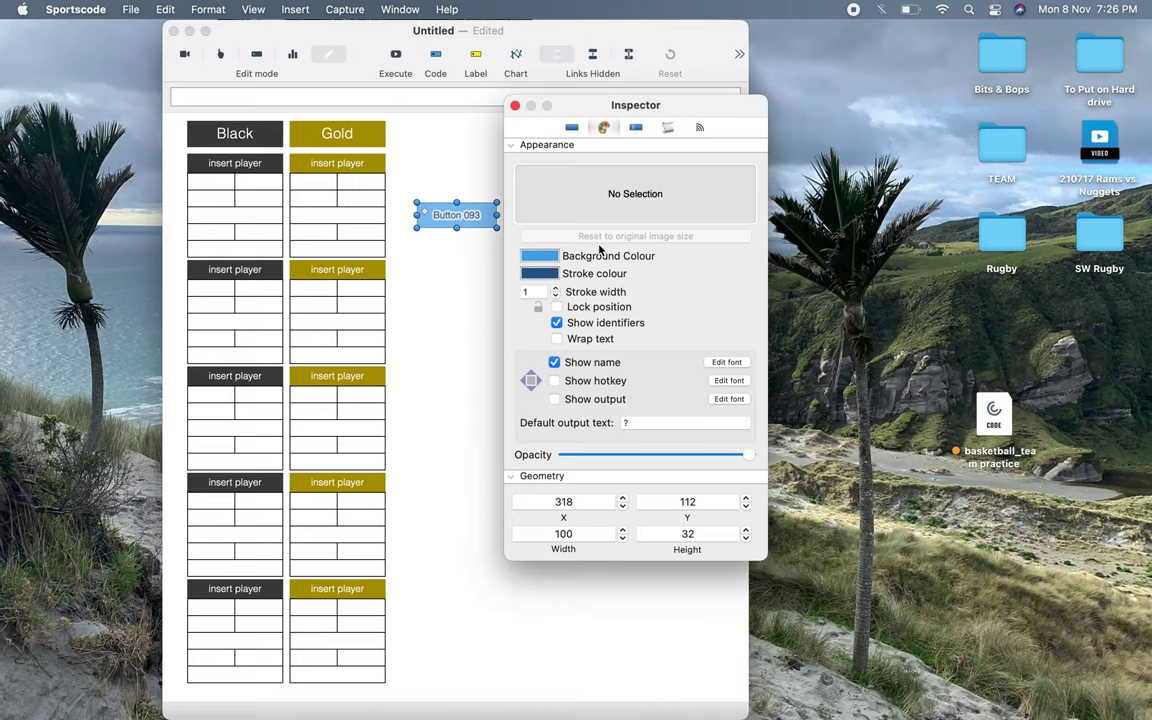
{"action": "left_click", "coordinate": [555, 295]}
{"action": "left_click", "coordinate": [553, 260]}
{"action": "left_click", "coordinate": [642, 234]}
{"action": "left_click", "coordinate": [556, 361]}
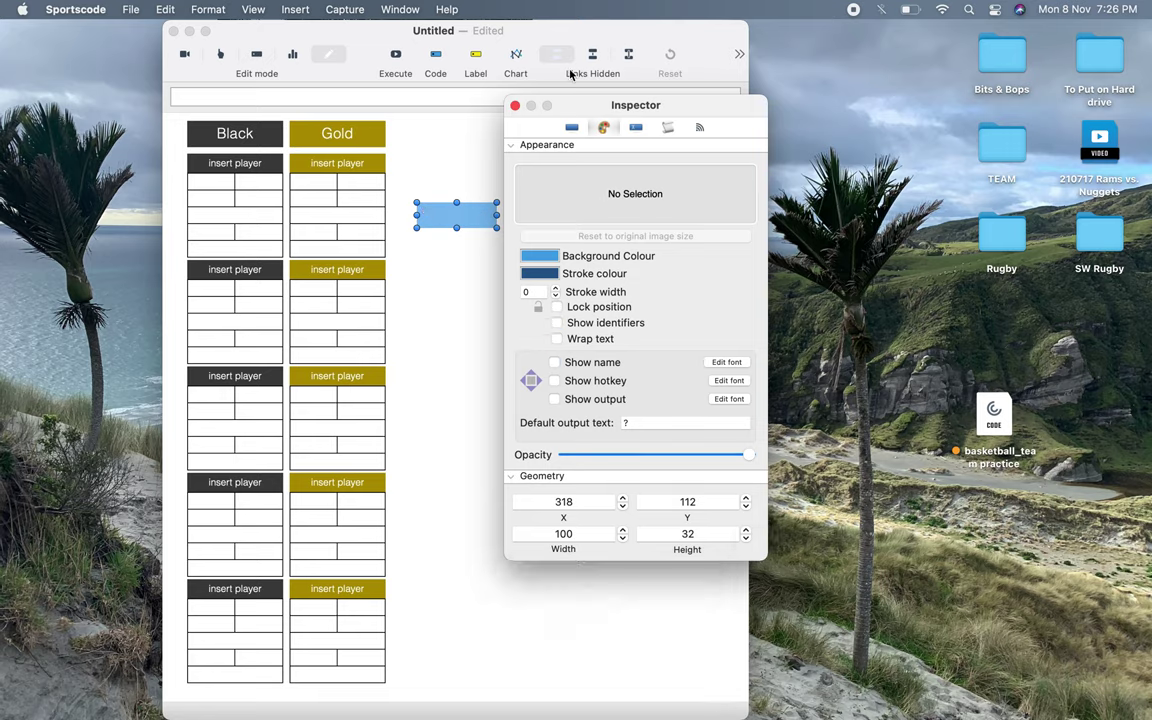
Step: Make the new button Inactive and script it as if (button #"home" state = 1, button color #"home", button color (85,85,85))
{"action": "left_click", "coordinate": [571, 130]}
{"action": "left_click", "coordinate": [586, 169]}
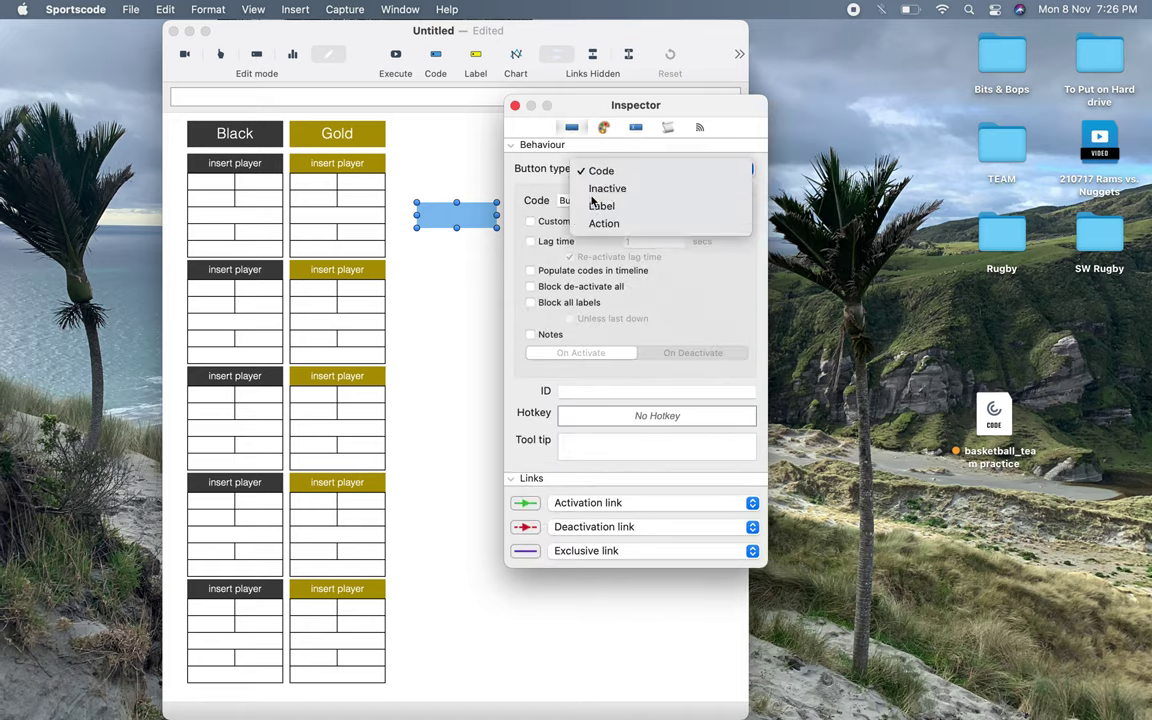
{"action": "left_click", "coordinate": [592, 188]}
{"action": "left_click", "coordinate": [667, 128]}
{"action": "type", "text": "if"}
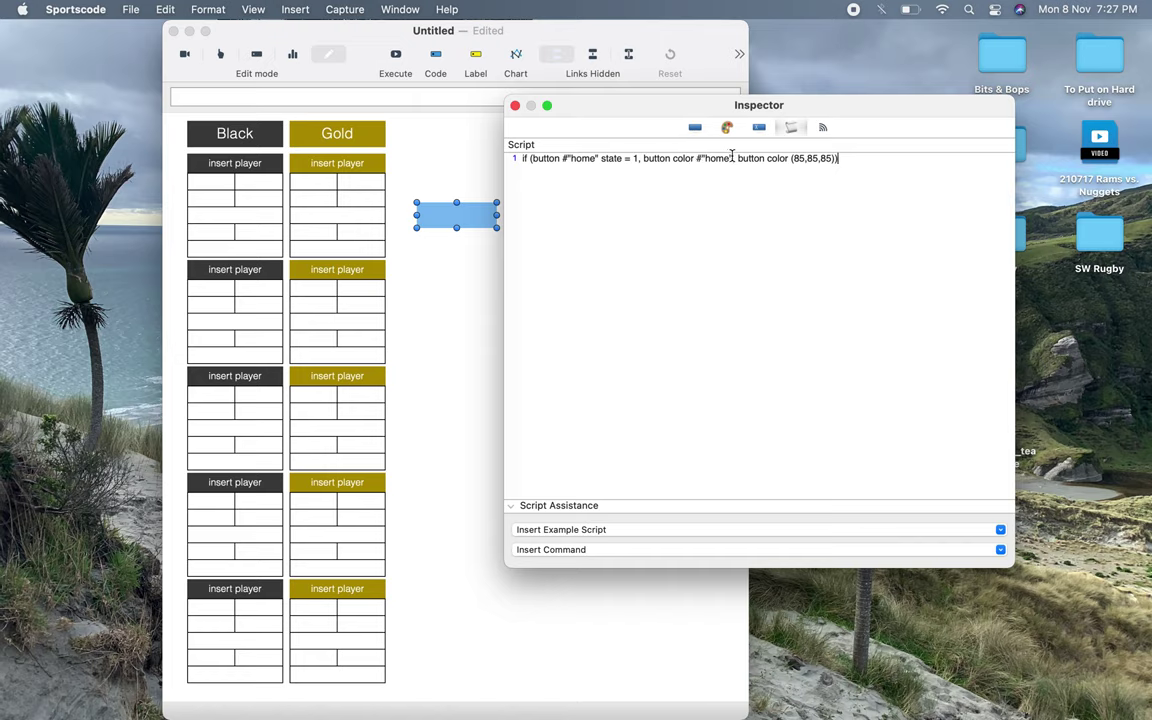
Step: Add a second script line that uses button color #"away" when button #"away" state = 1, and close the Inspector
{"action": "left_click_drag", "start_coordinate": [732, 157], "coordinate": [472, 151]}
{"action": "key", "text": "super+c"}
{"action": "left_click", "coordinate": [784, 200]}
{"action": "key", "text": "Return"}
{"action": "key", "text": "super+v"}
{"action": "double_click", "coordinate": [588, 169]}
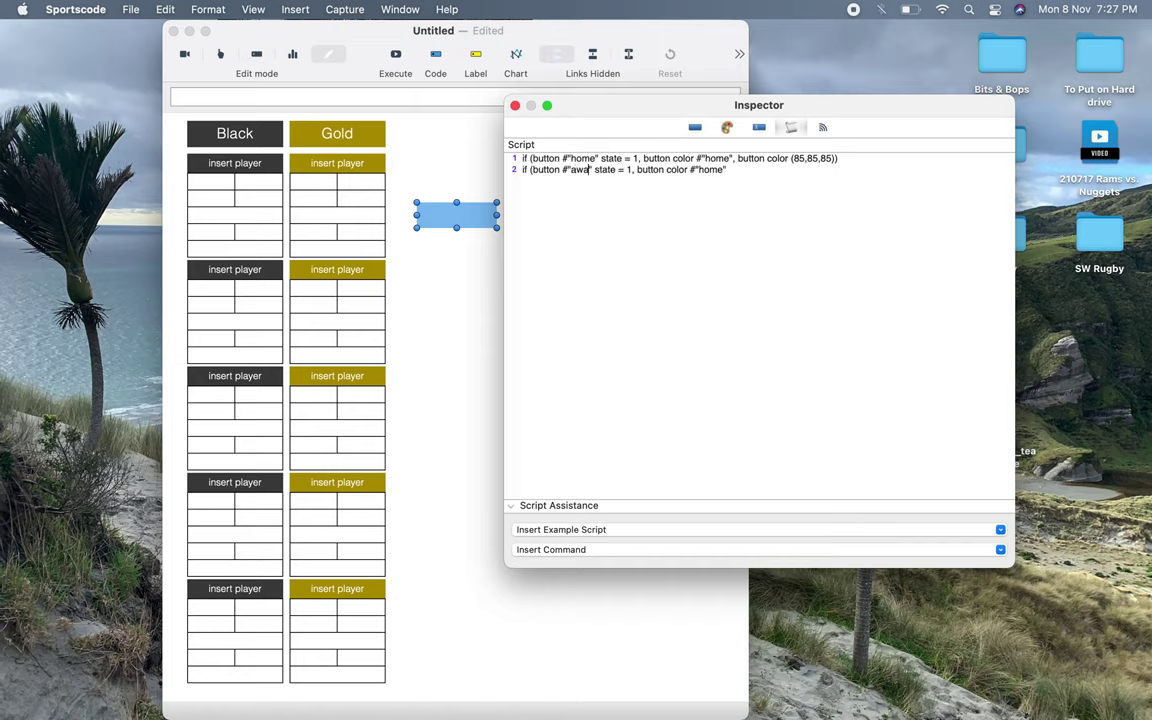
{"action": "type", "text": "away"}
{"action": "left_click", "coordinate": [742, 170]}
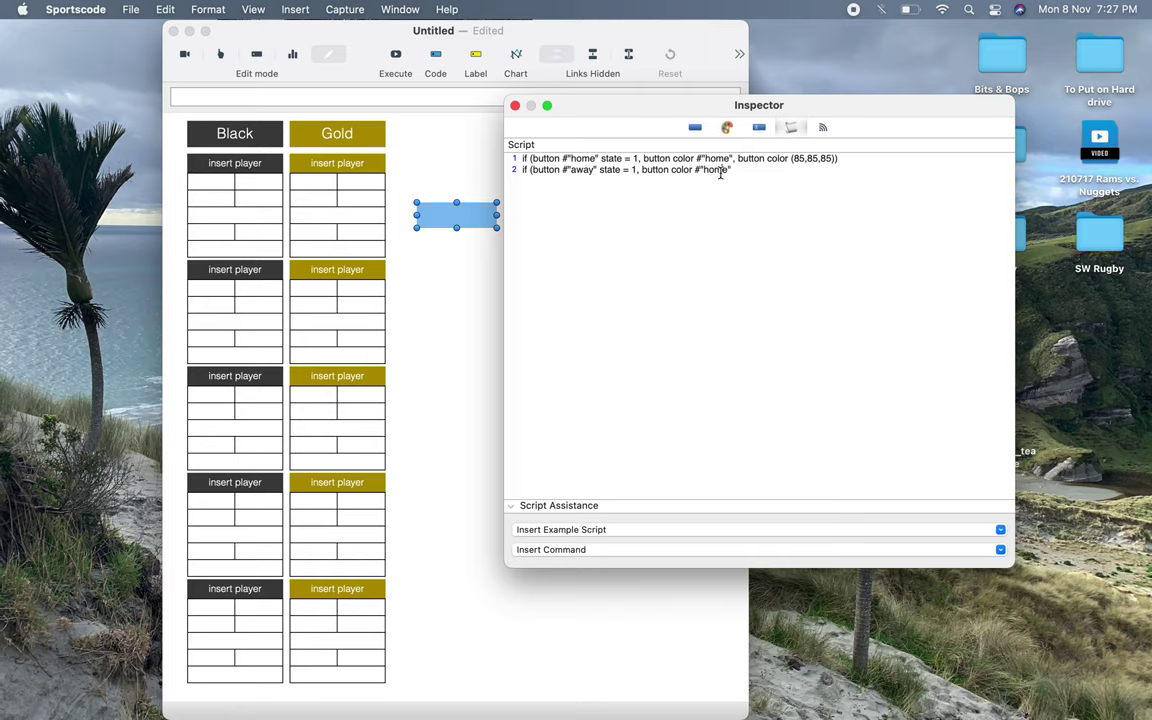
{"action": "double_click", "coordinate": [718, 170]}
{"action": "type", "text": "away"}
{"action": "left_click", "coordinate": [515, 105]}
Step: Test the indicator button's colour in Code mode by alternating possession between Black and Gold, and return to Edit mode
{"action": "left_click", "coordinate": [218, 56]}
{"action": "key", "text": "b"}
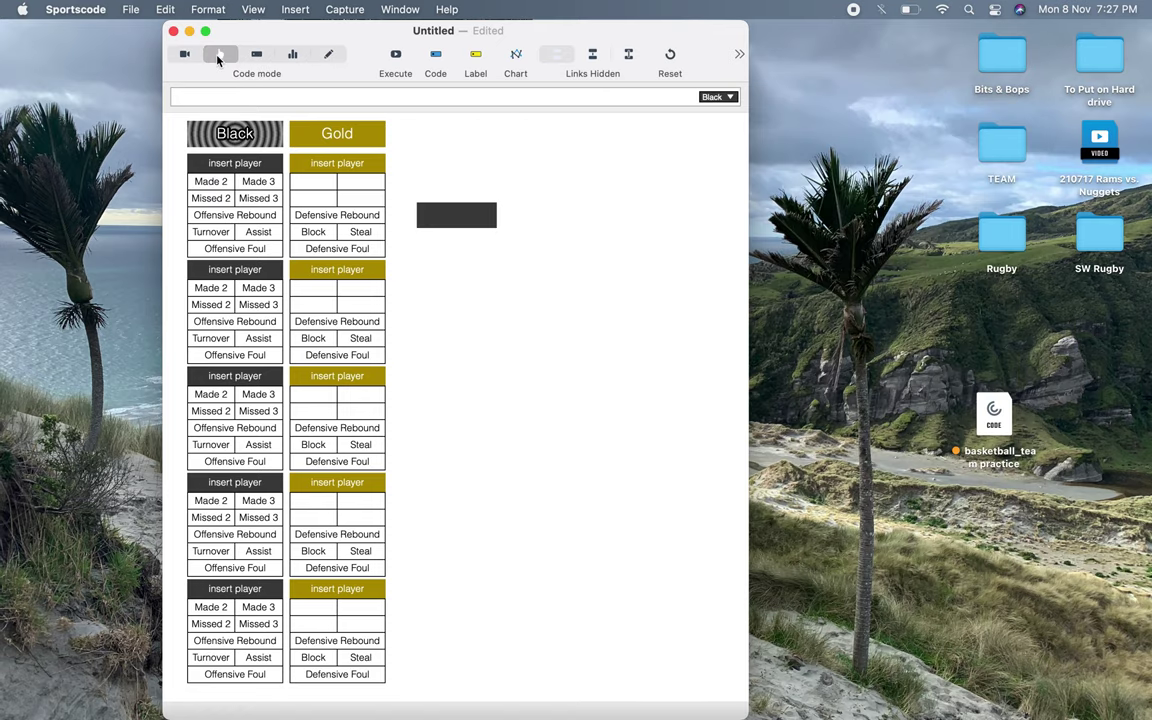
{"action": "key", "text": "g"}
{"action": "key", "text": "b"}
{"action": "key", "text": "g"}
{"action": "key", "text": "b"}
{"action": "key", "text": "g"}
{"action": "left_click", "coordinate": [328, 56]}
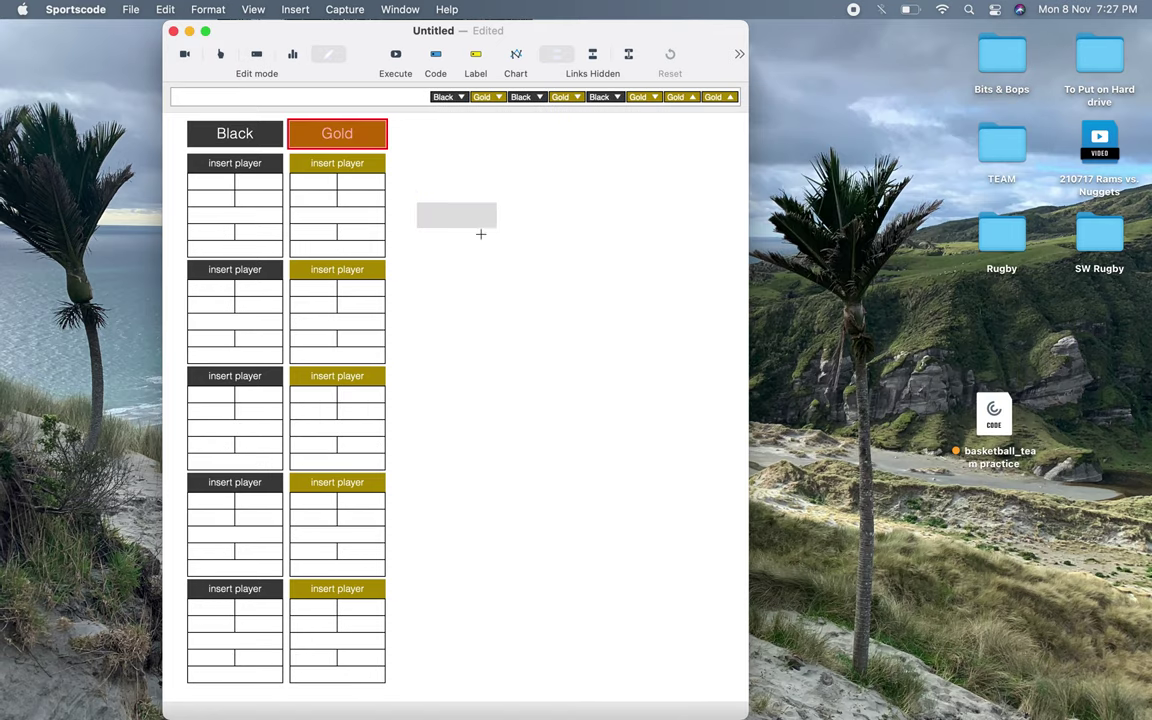
Step: Resize the indicator button to a width of 2 and a height of 500
{"action": "double_click", "coordinate": [480, 210]}
{"action": "left_click", "coordinate": [726, 128]}
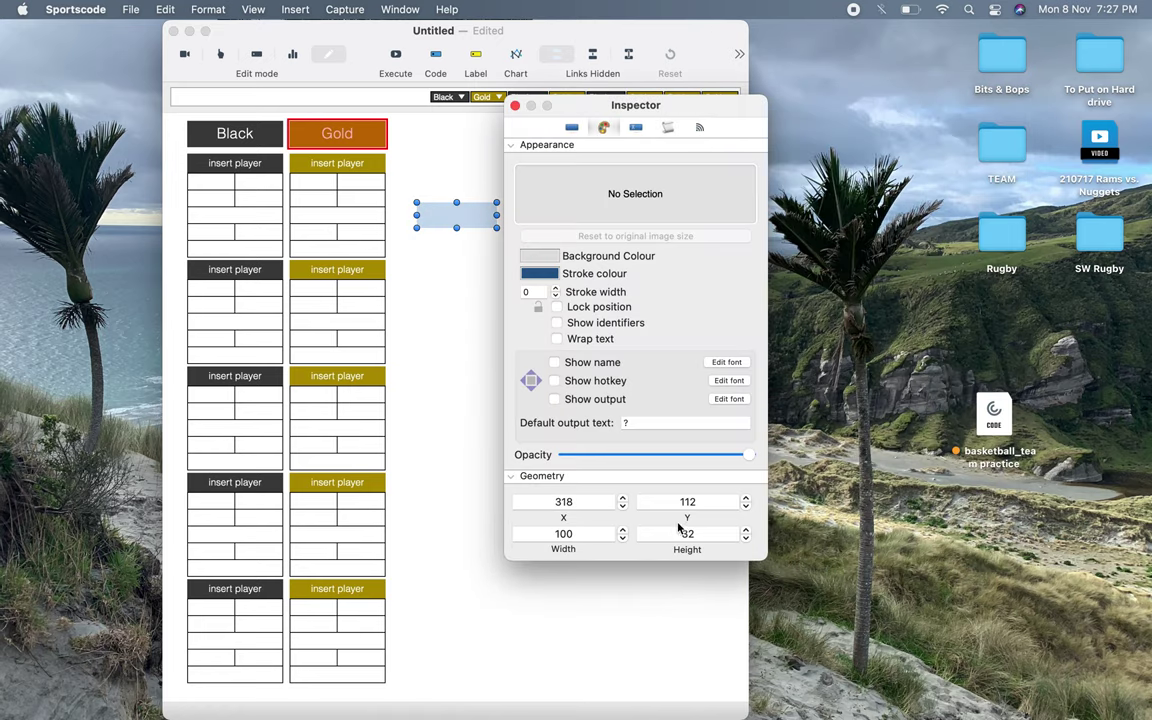
{"action": "double_click", "coordinate": [572, 533]}
{"action": "type", "text": "2"}
{"action": "key", "text": "Tab"}
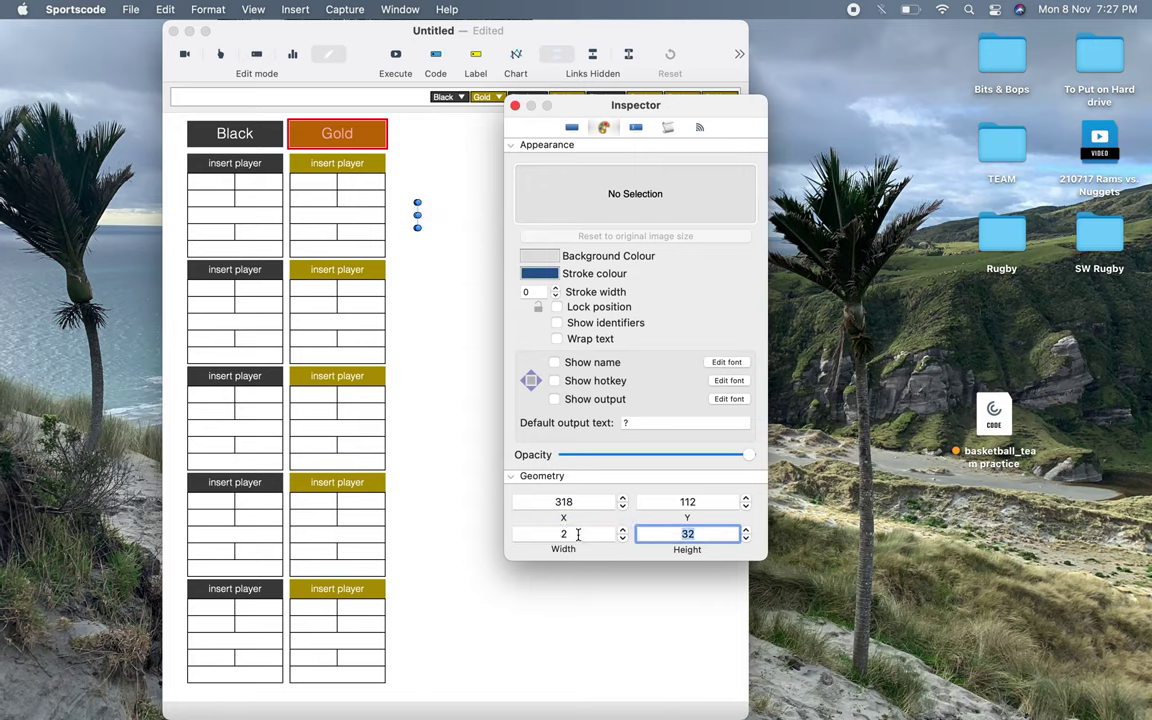
{"action": "type", "text": "500"}
{"action": "key", "text": "Return"}
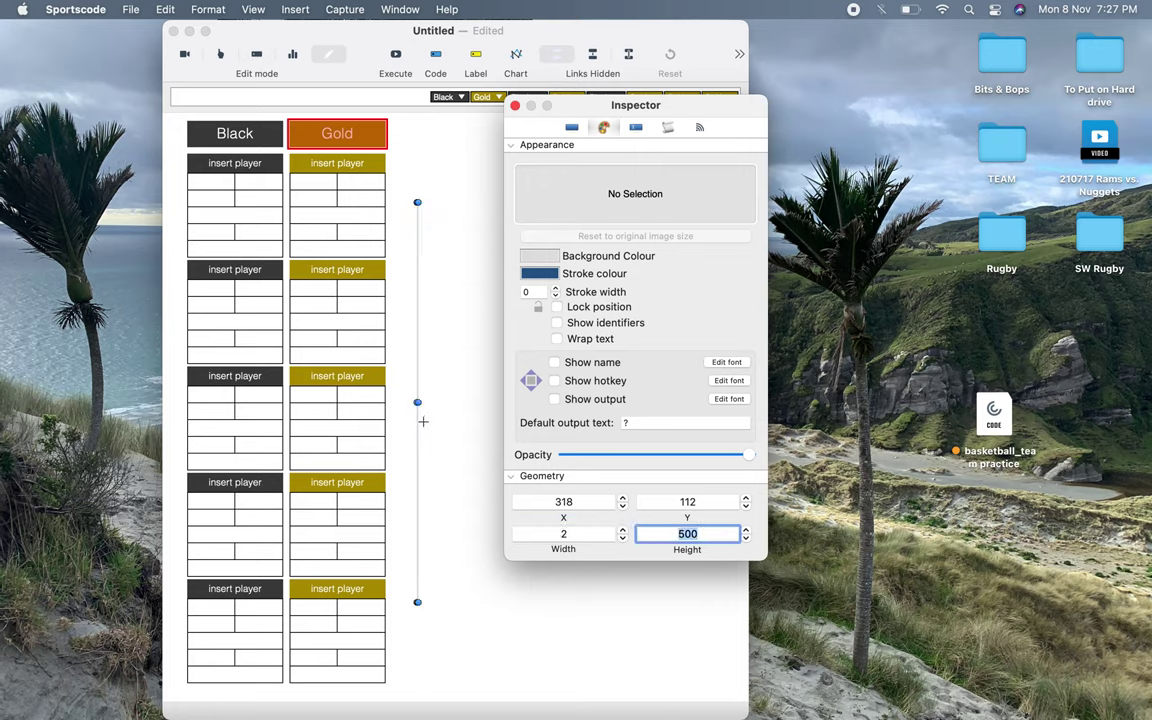
Step: Move the thin indicator line between the Black and Gold columns and set its height to 800
{"action": "left_click_drag", "start_coordinate": [423, 421], "coordinate": [285, 342]}
{"action": "left_click_drag", "start_coordinate": [709, 530], "coordinate": [565, 525]}
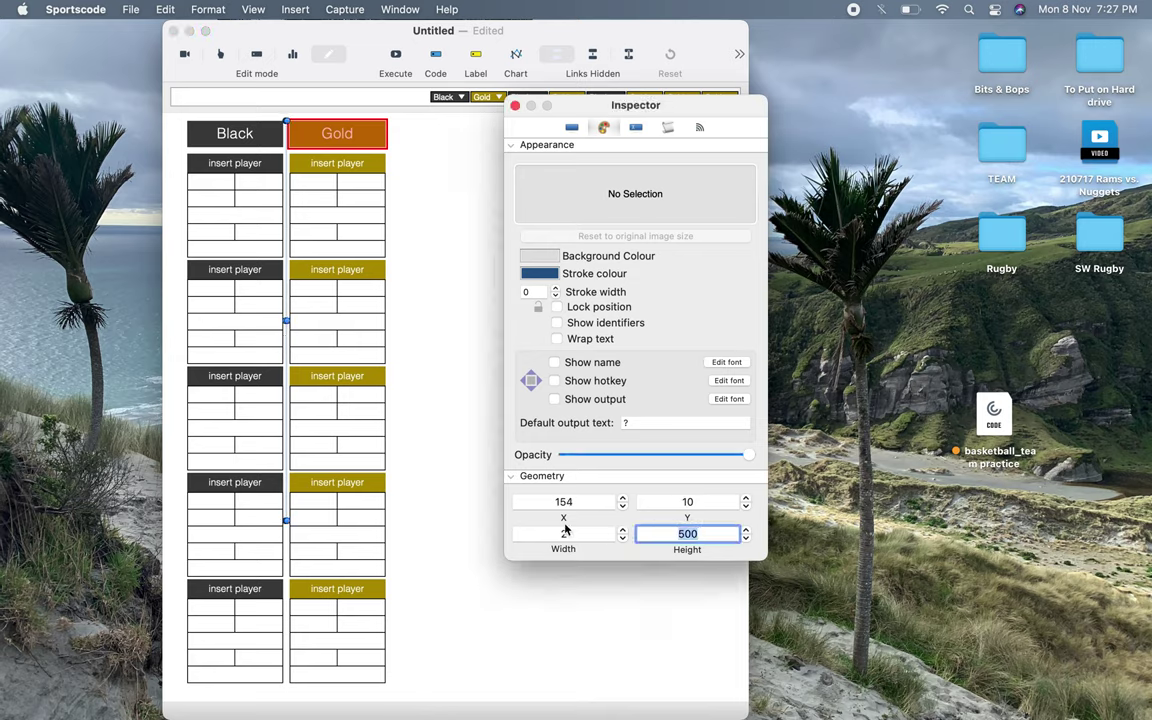
{"action": "type", "text": "800"}
{"action": "key", "text": "Return"}
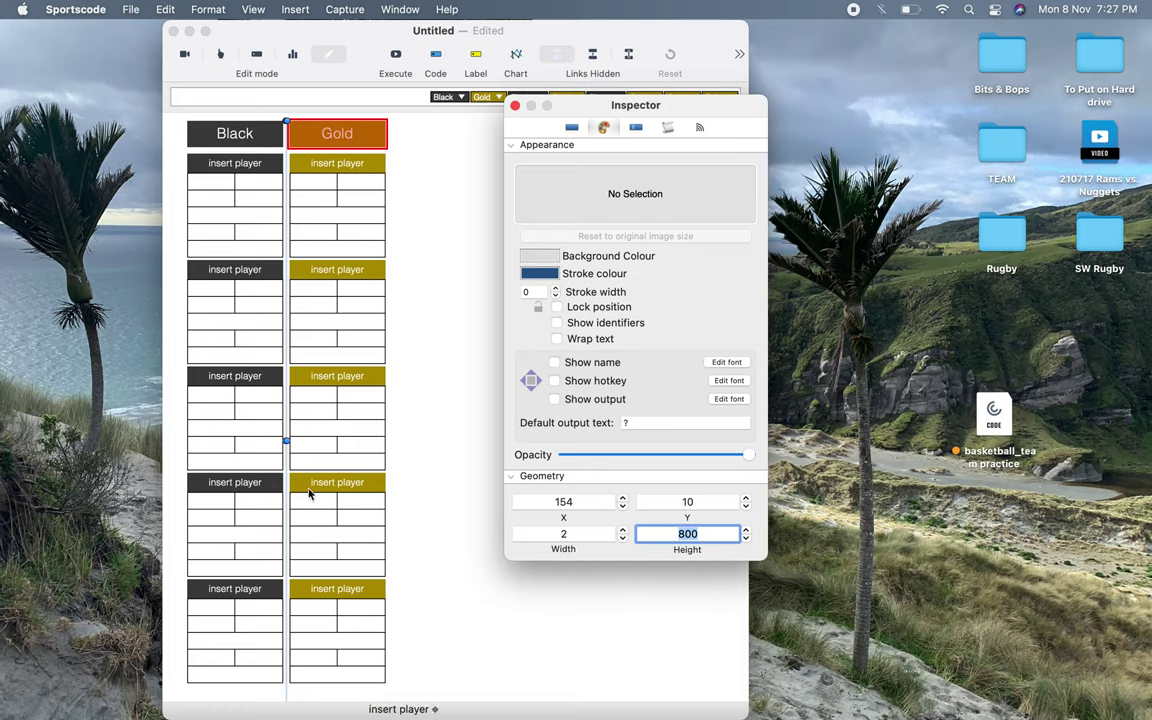
Step: Set the divider line's height to 700, and switch briefly to Code mode and back to Edit mode
{"action": "left_click", "coordinate": [650, 501]}
{"action": "type", "text": "70"}
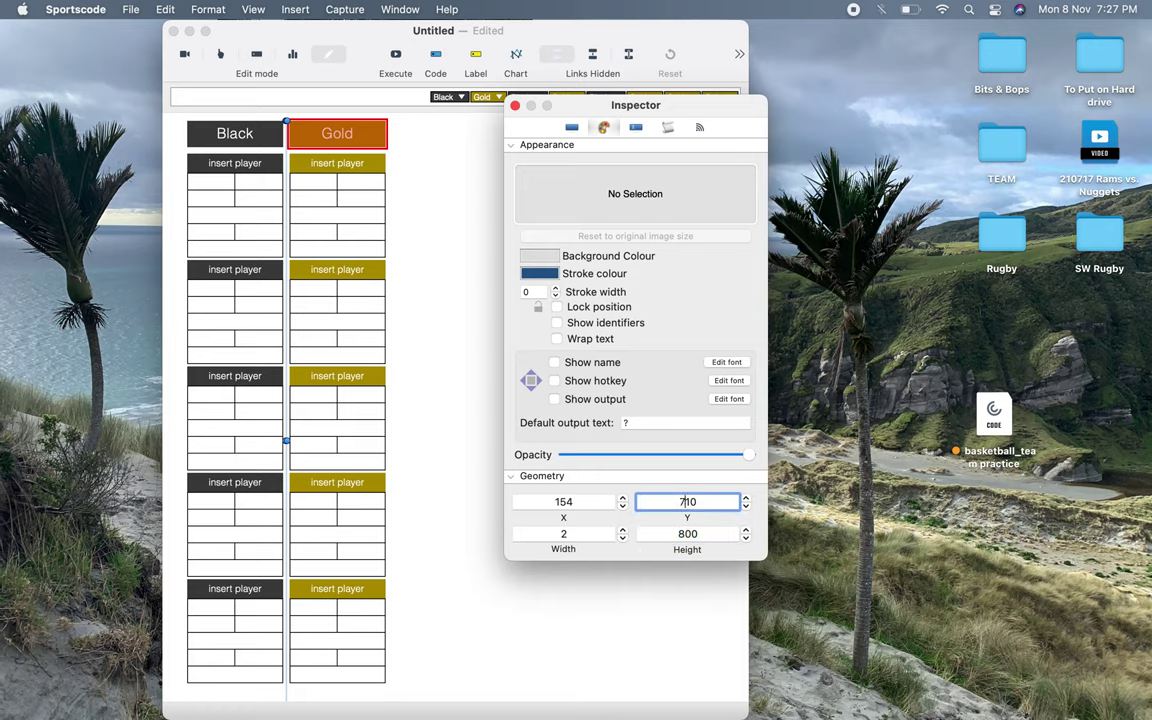
{"action": "key", "text": "BackSpace"}
{"action": "left_click", "coordinate": [667, 538]}
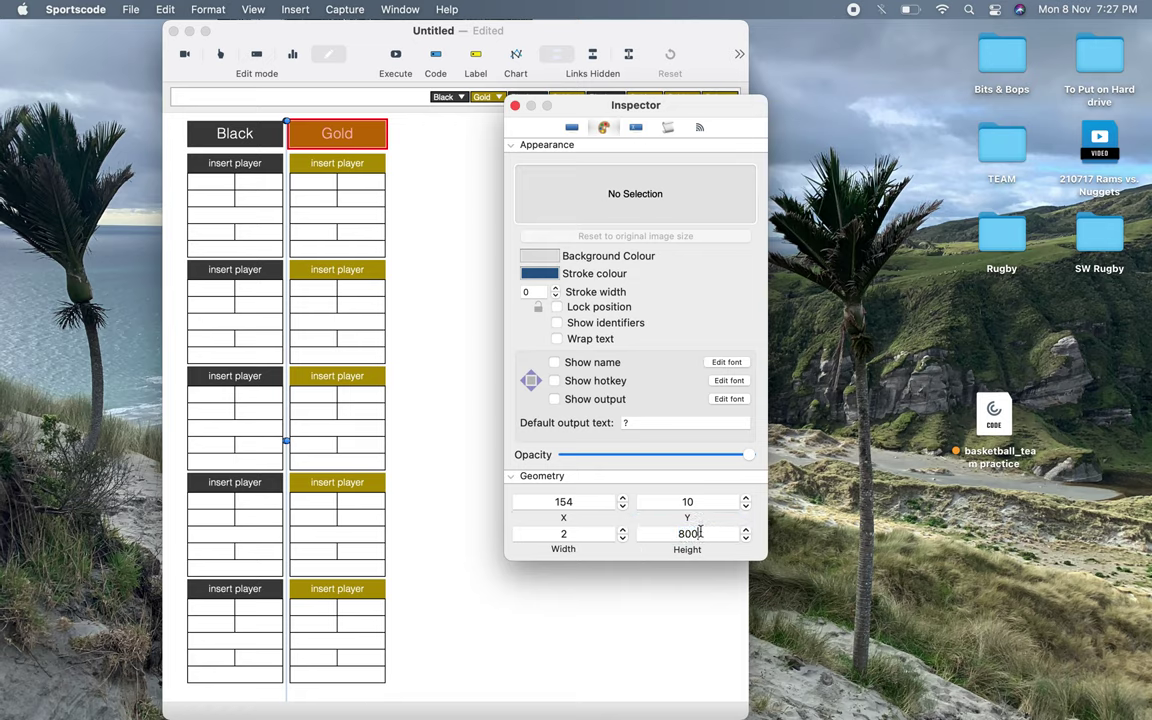
{"action": "double_click", "coordinate": [667, 538]}
{"action": "type", "text": "700"}
{"action": "key", "text": "Return"}
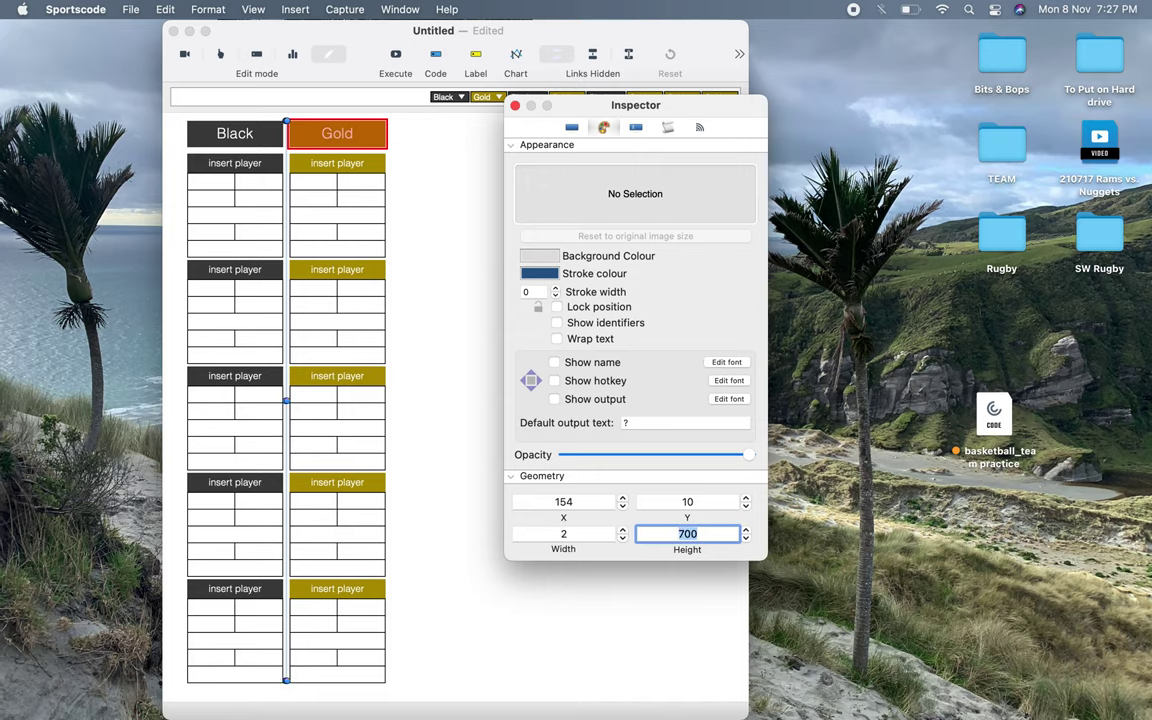
{"action": "left_click", "coordinate": [471, 533]}
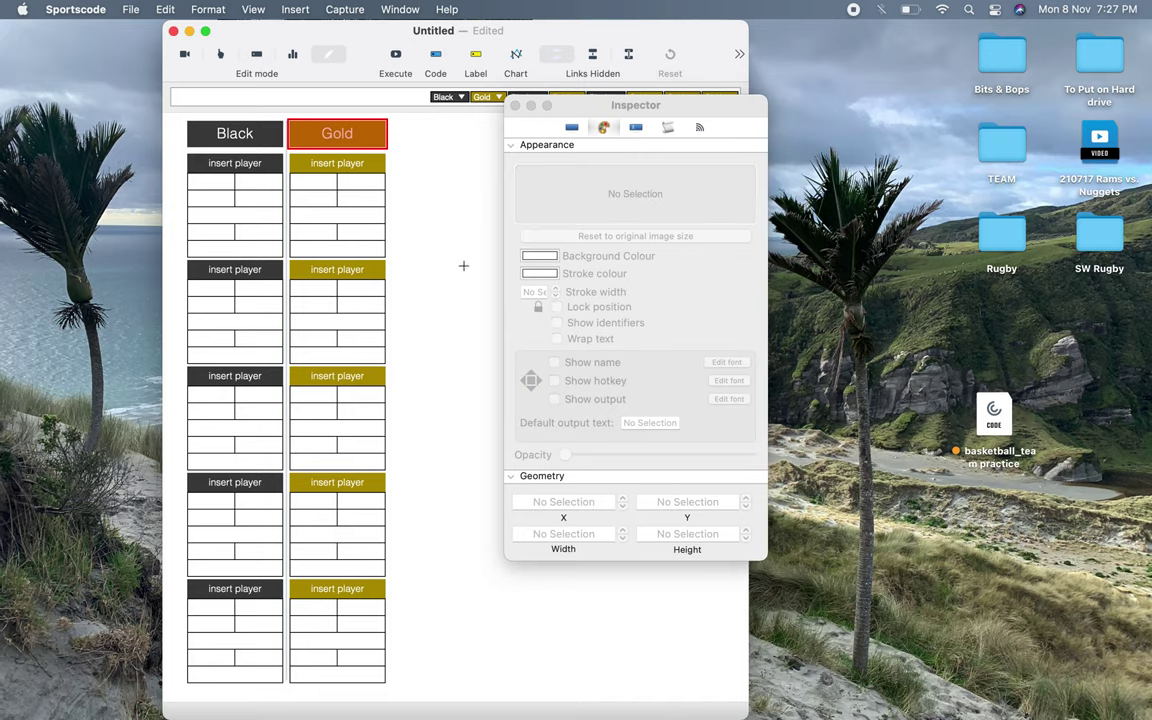
{"action": "left_click", "coordinate": [222, 57]}
{"action": "left_click", "coordinate": [332, 58]}
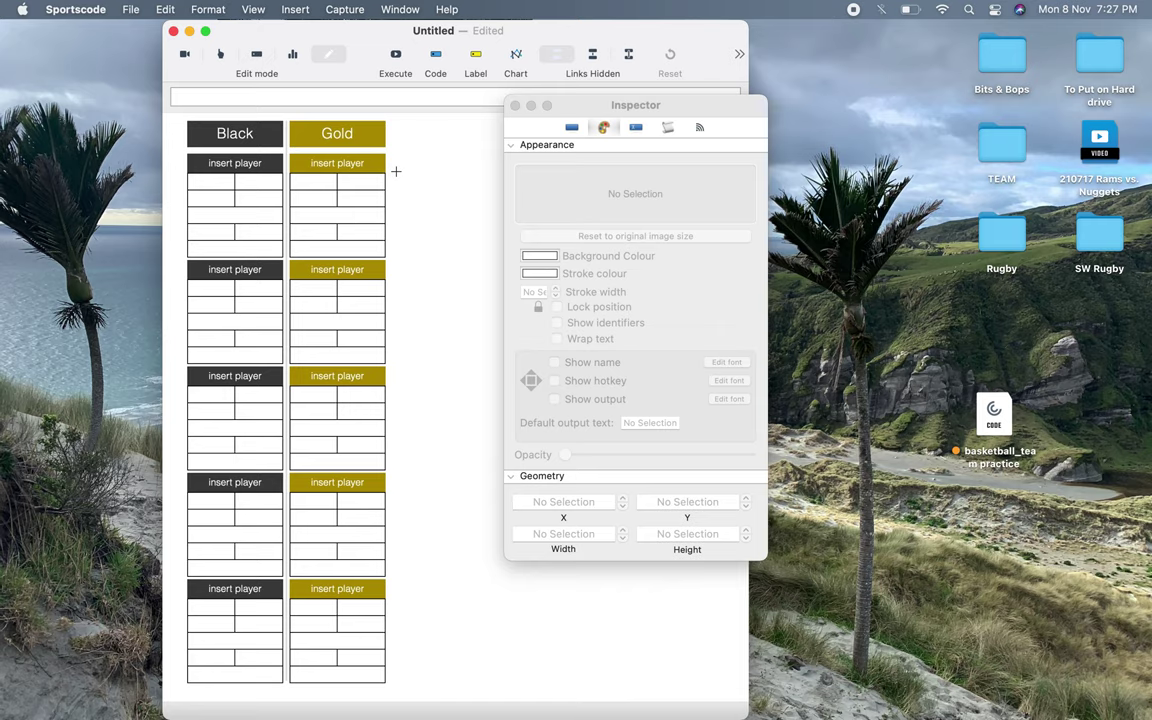
Step: Duplicate the vertical divider line to the right of the Gold column and size the copy to width 300 and height 2
{"action": "left_click", "coordinate": [302, 160]}
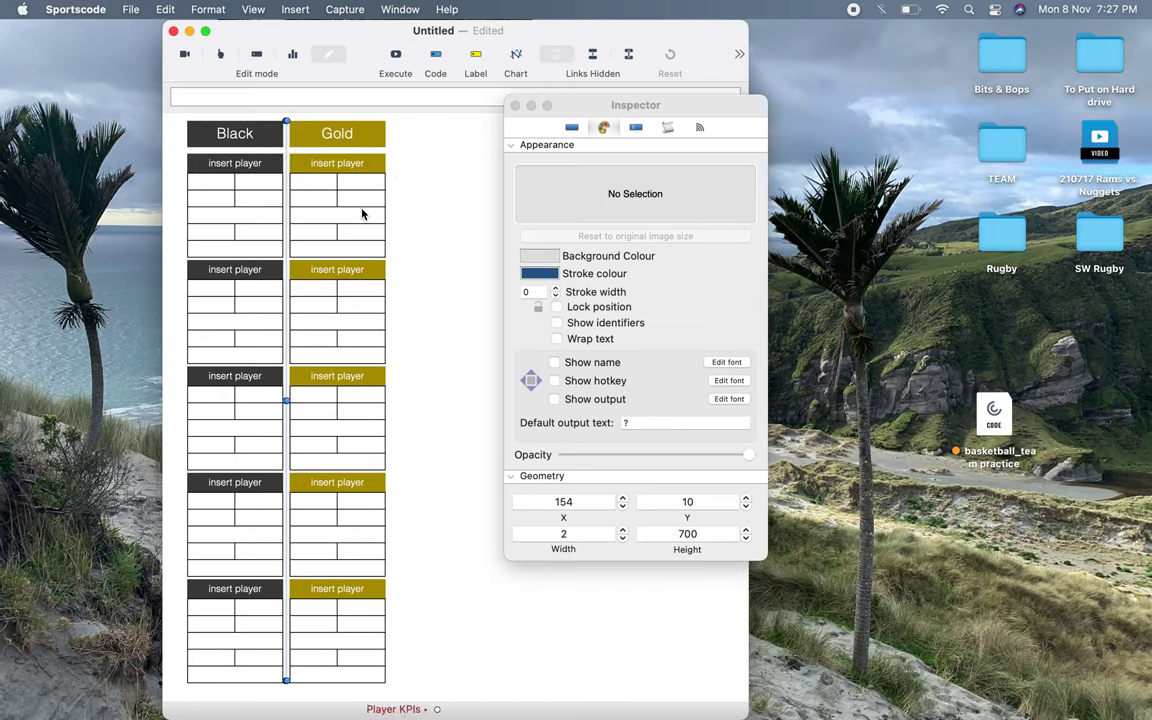
{"action": "left_click_drag", "start_coordinate": [301, 270], "coordinate": [426, 267]}
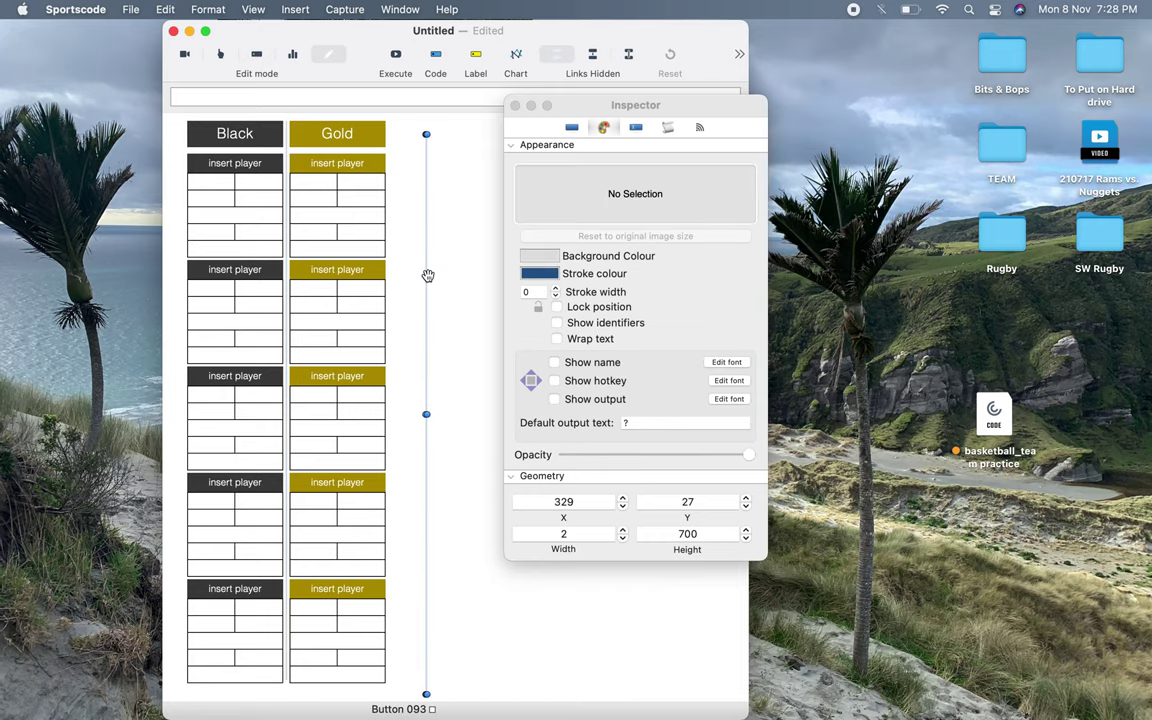
{"action": "left_click", "coordinate": [687, 533]}
{"action": "type", "text": "2"}
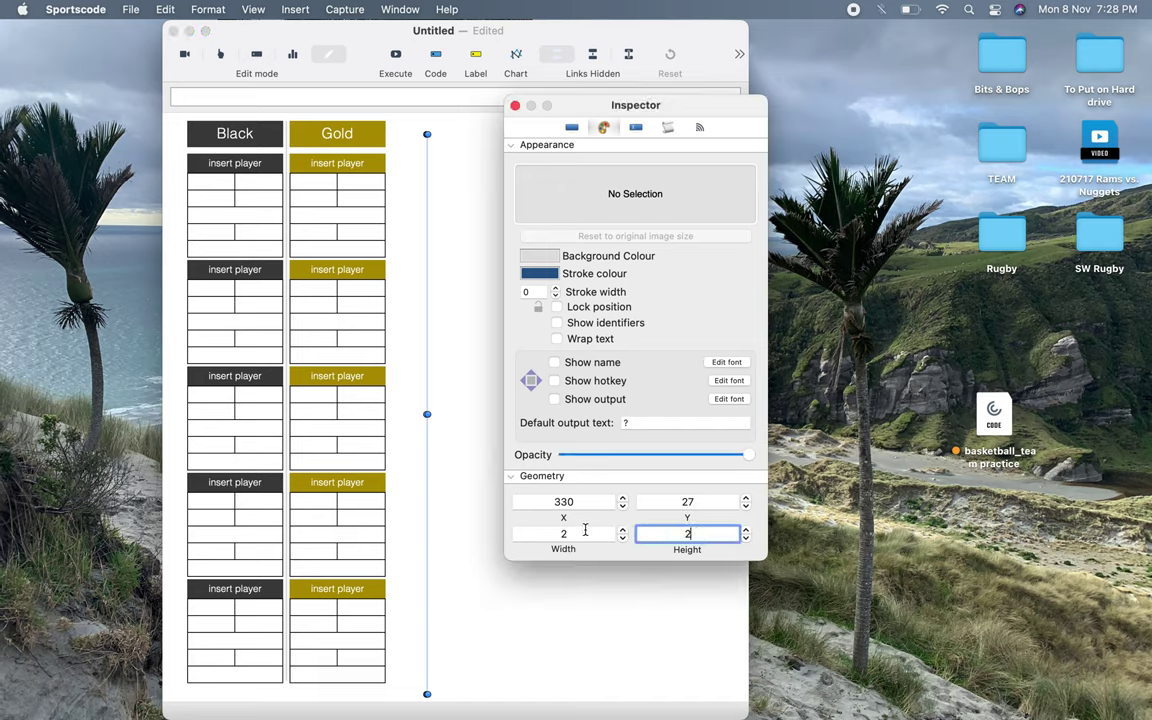
{"action": "left_click", "coordinate": [512, 537]}
{"action": "type", "text": "300"}
{"action": "key", "text": "Return"}
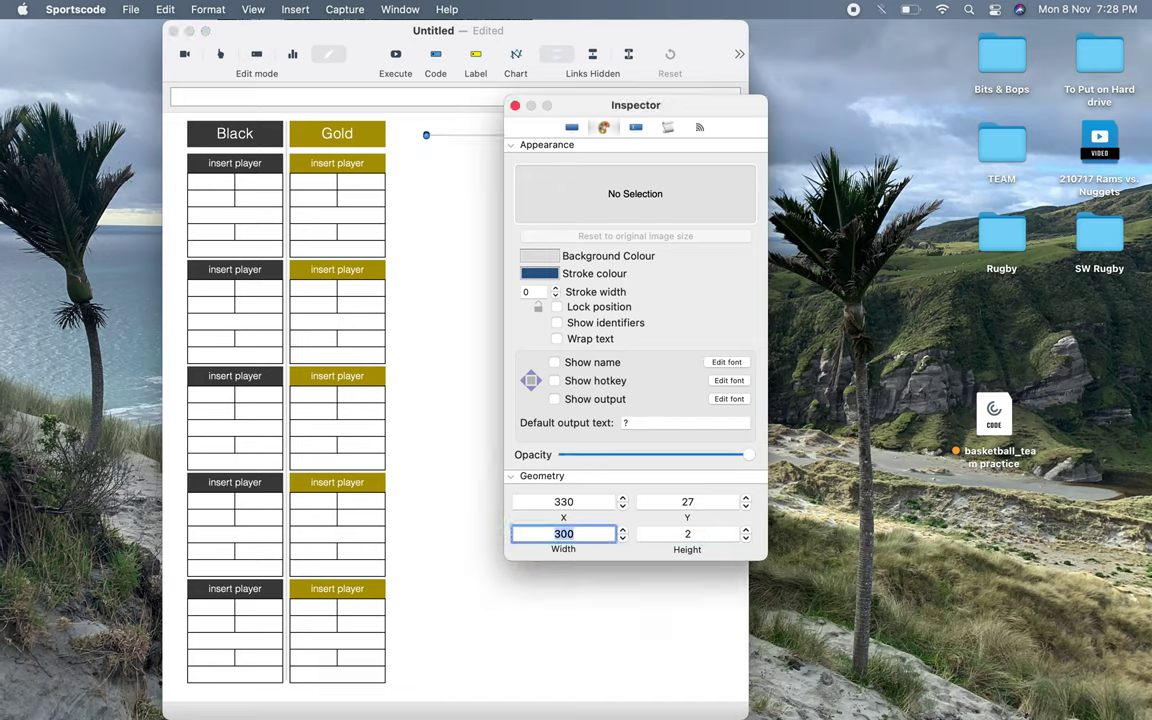
Step: Place the horizontal line just beneath the Black and Gold headers, set its width to 260 and centre it across both columns
{"action": "left_click_drag", "start_coordinate": [480, 134], "coordinate": [221, 148]}
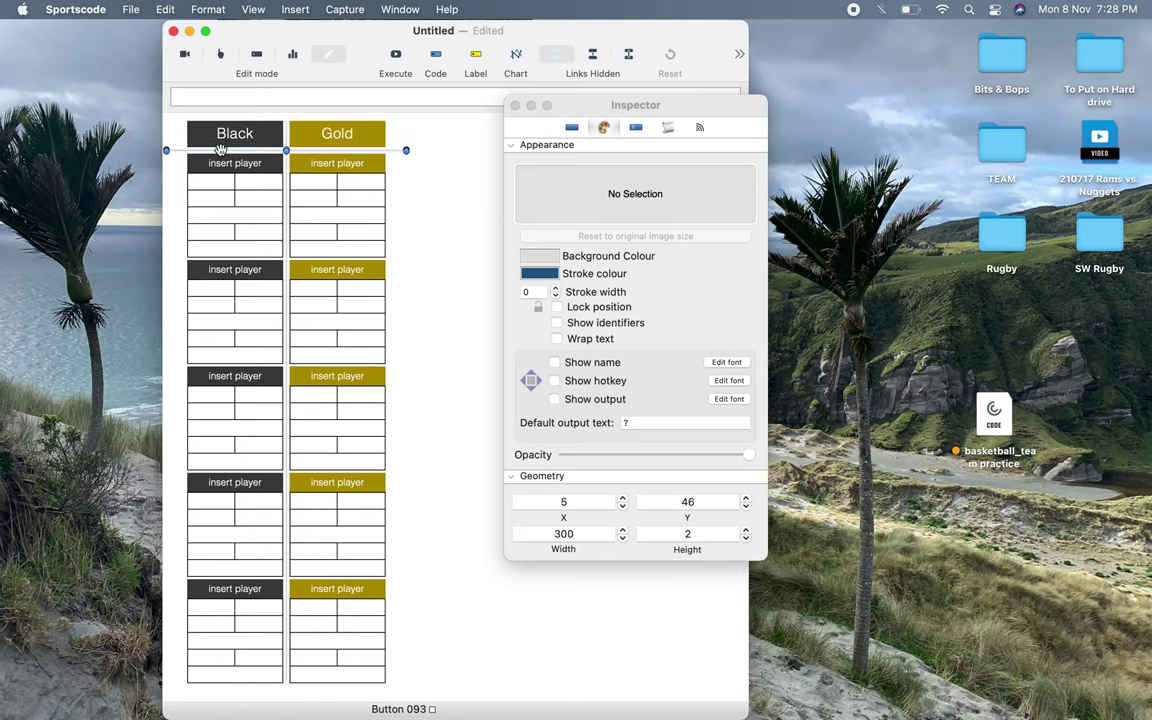
{"action": "left_click", "coordinate": [588, 537]}
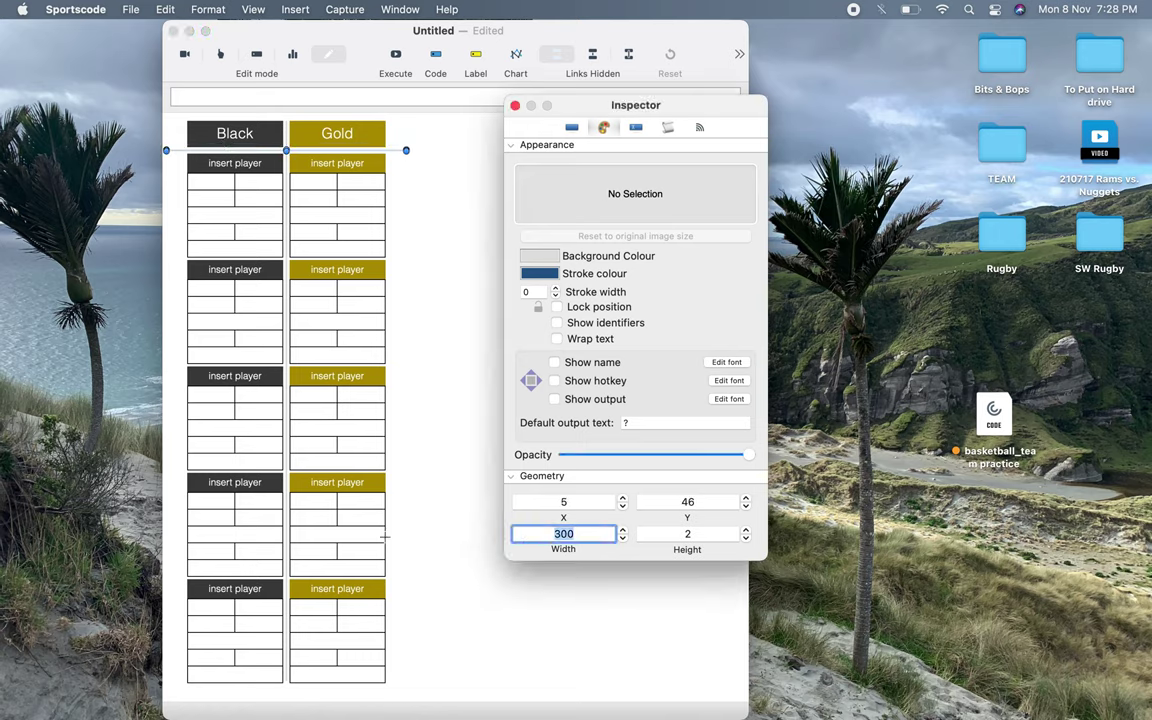
{"action": "type", "text": "260"}
{"action": "key", "text": "Return"}
{"action": "left_click_drag", "start_coordinate": [319, 150], "coordinate": [335, 150]}
{"action": "left_click", "coordinate": [458, 198]}
{"action": "left_click", "coordinate": [514, 105]}
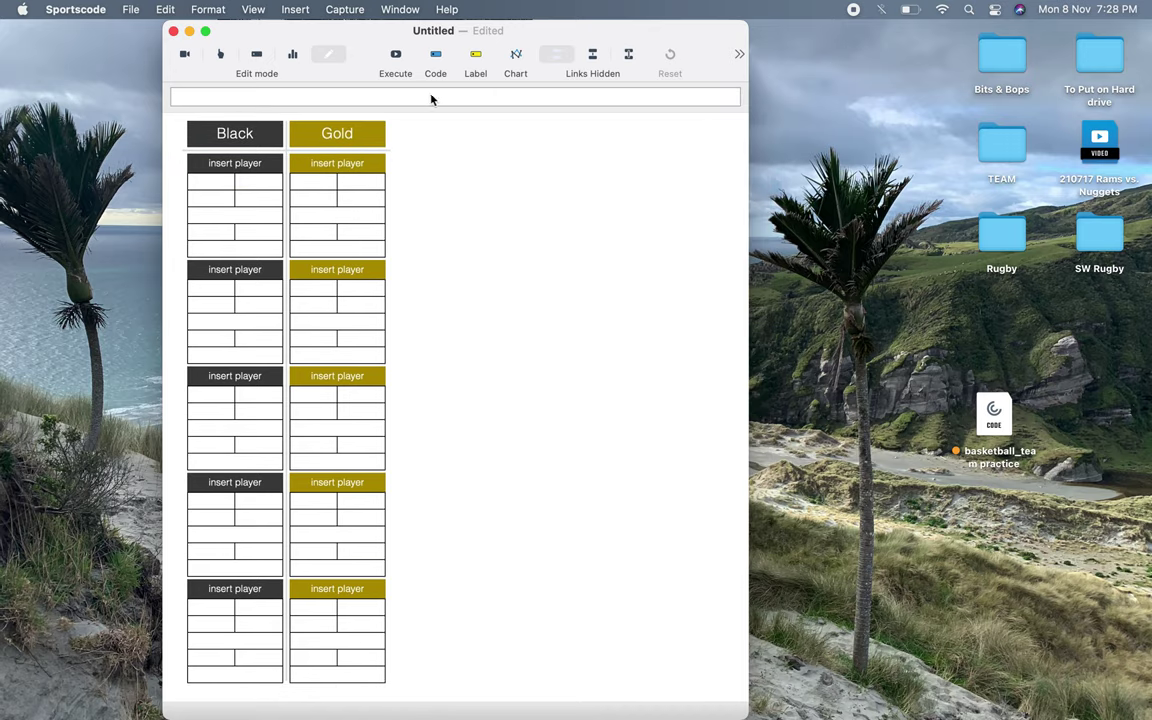
Step: Add a label button beside the first Gold player block and name it "insert play"
{"action": "left_click_drag", "start_coordinate": [480, 55], "coordinate": [432, 179]}
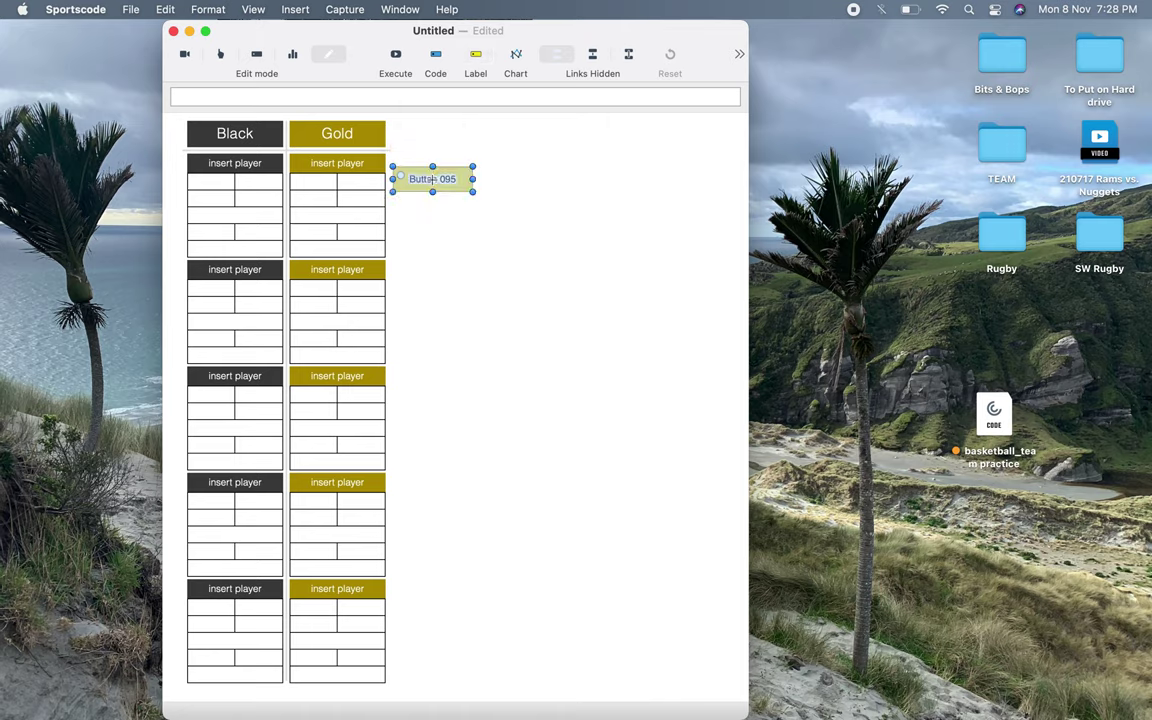
{"action": "double_click", "coordinate": [432, 179]}
{"action": "left_click", "coordinate": [571, 127]}
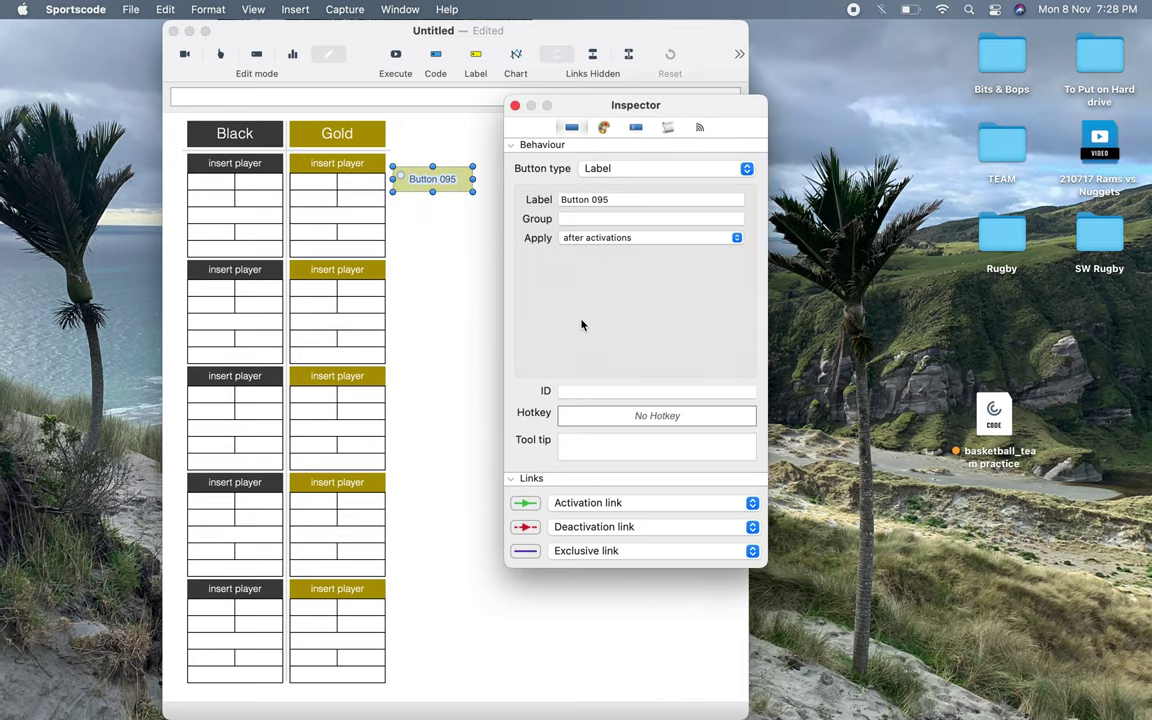
{"action": "left_click_drag", "start_coordinate": [617, 200], "coordinate": [494, 207]}
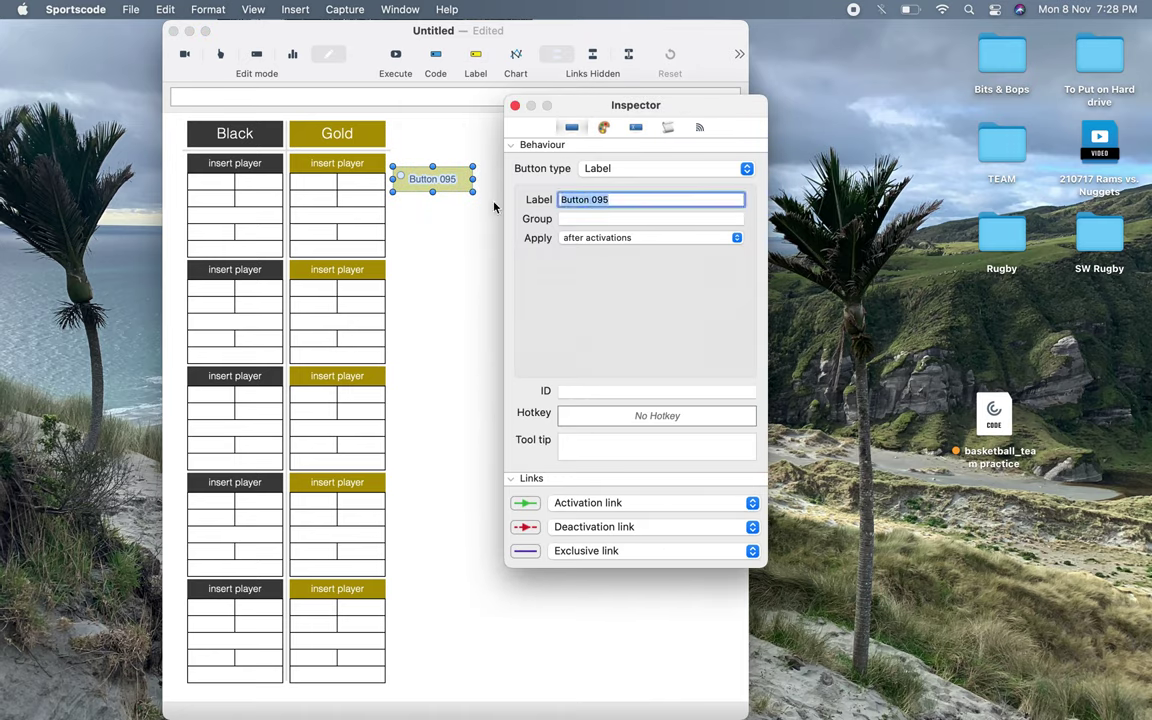
{"action": "type", "text": "pla"}
{"action": "key", "text": "BackSpace"}
{"action": "key", "text": "BackSpace"}
{"action": "key", "text": "BackSpace"}
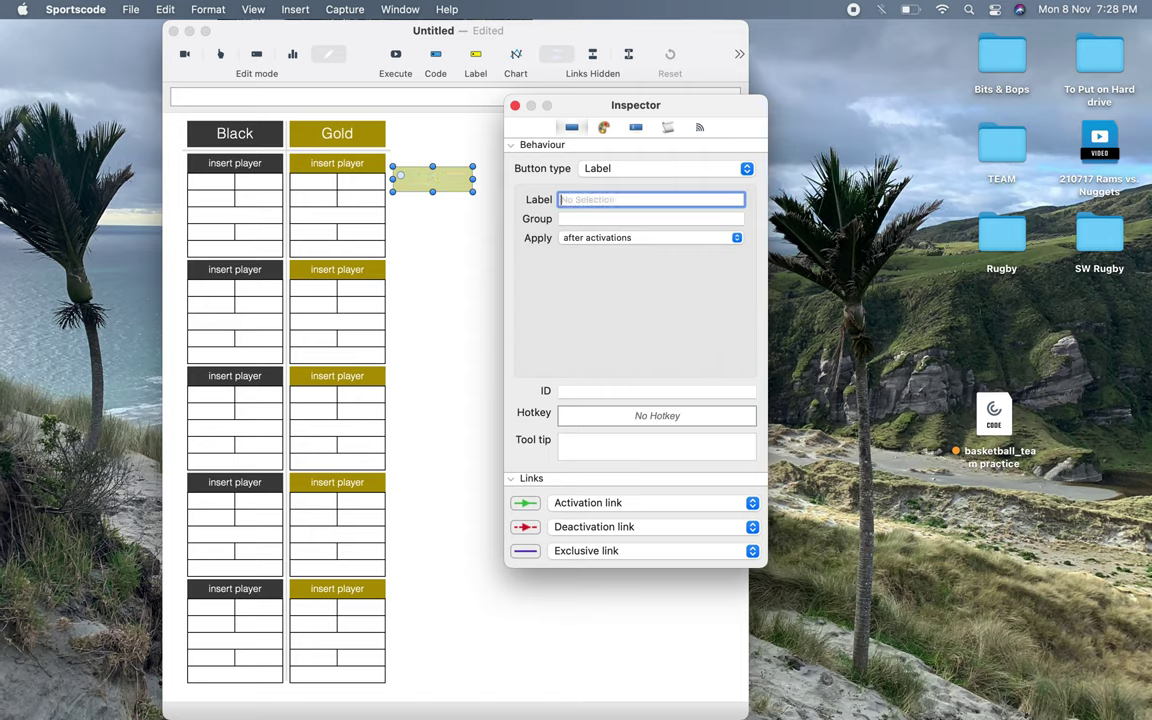
{"action": "type", "text": "insert player"}
Step: Set the typeface of the insert play label's name to Light Oblique
{"action": "left_click", "coordinate": [603, 128]}
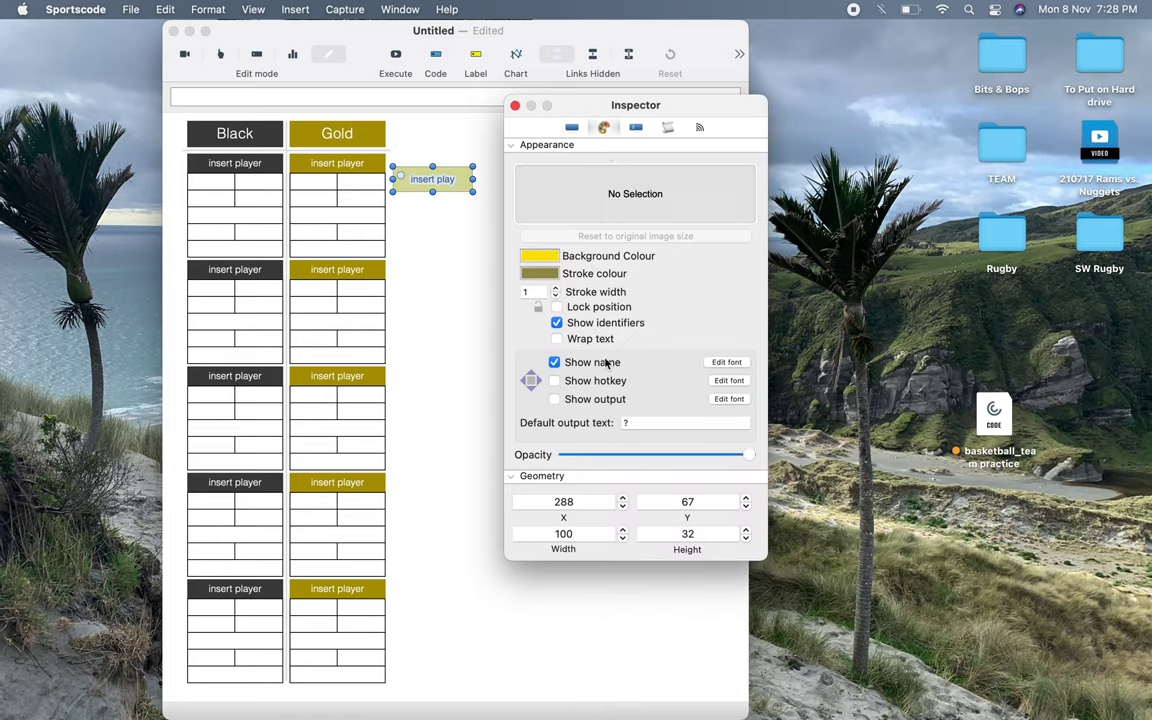
{"action": "left_click", "coordinate": [726, 362]}
{"action": "left_click", "coordinate": [352, 629]}
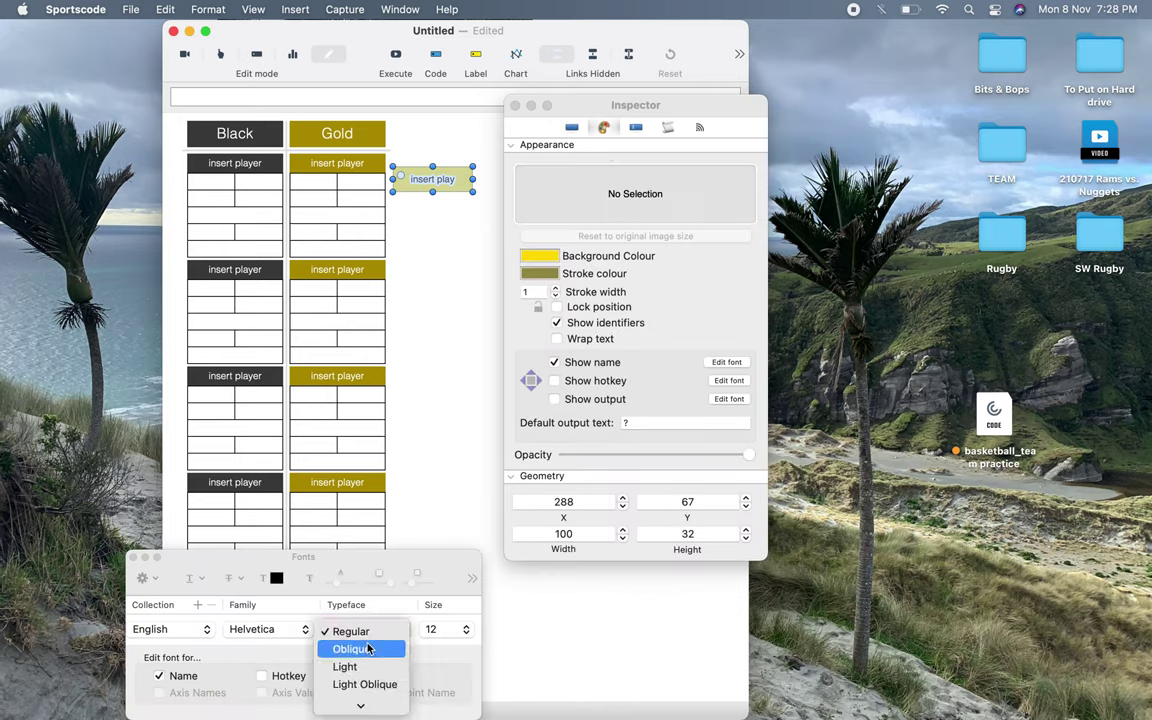
{"action": "left_click", "coordinate": [364, 684]}
{"action": "left_click", "coordinate": [131, 557]}
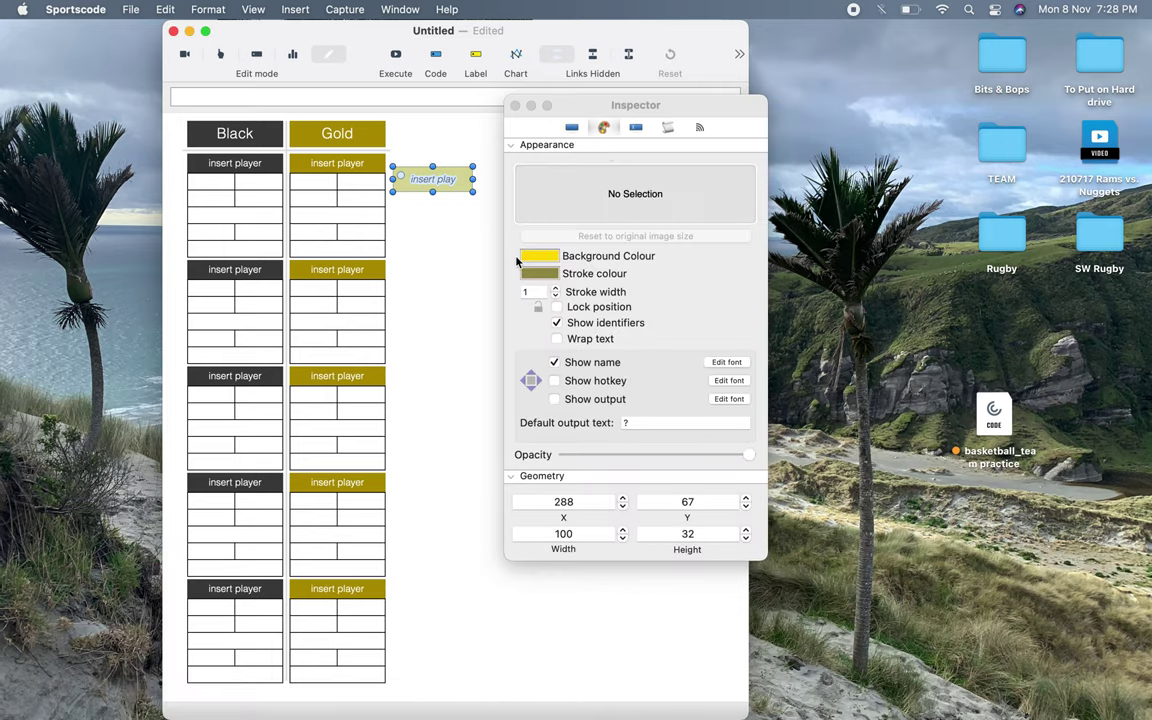
Step: Set the insert play label's stroke colour to black and hide its identifiers
{"action": "left_click", "coordinate": [540, 273]}
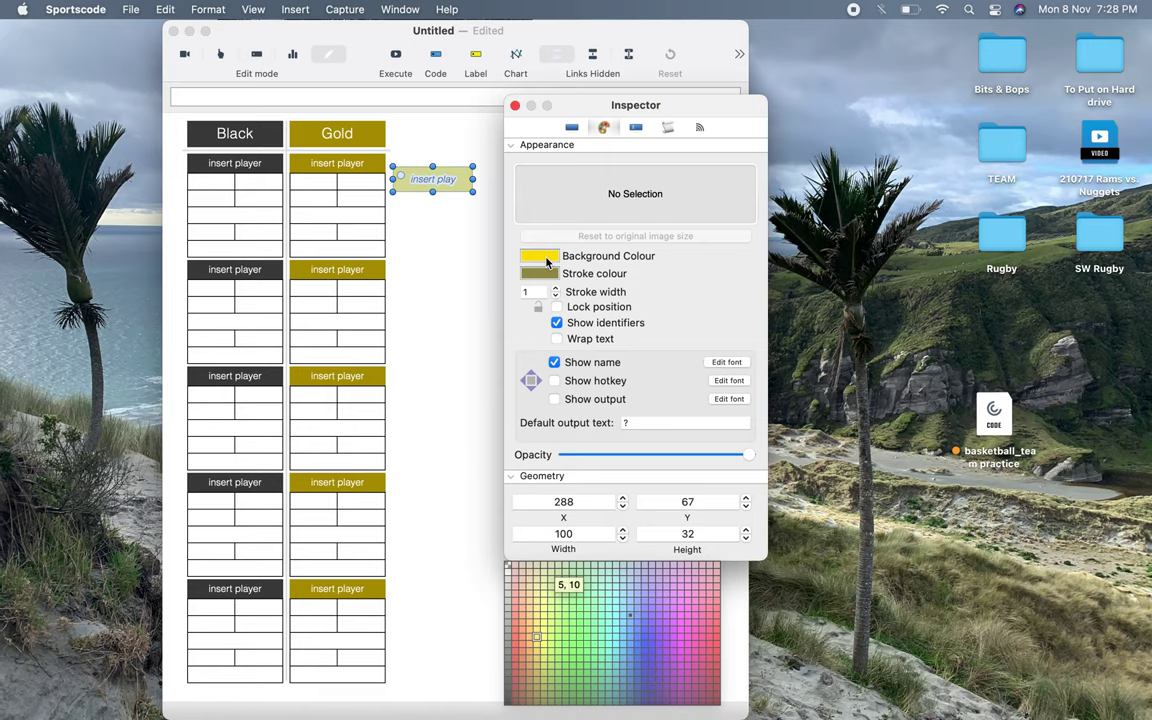
{"action": "left_click", "coordinate": [540, 273]}
{"action": "left_click", "coordinate": [540, 273]}
{"action": "left_click", "coordinate": [507, 694]}
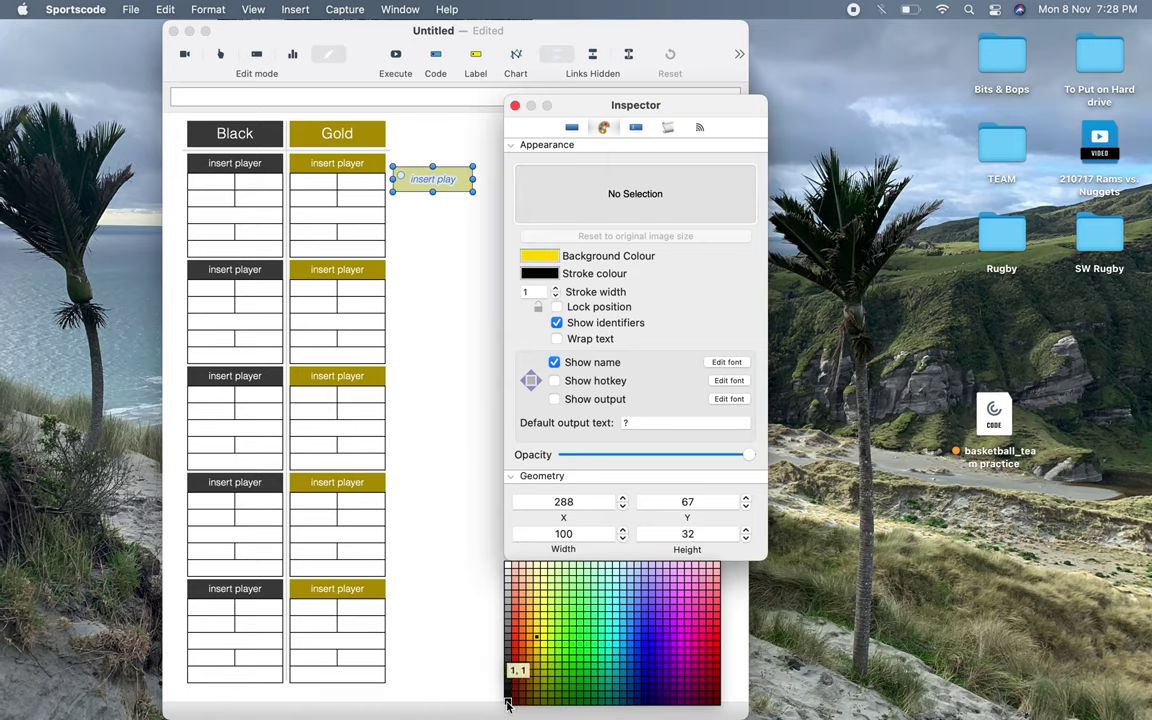
{"action": "left_click", "coordinate": [556, 322]}
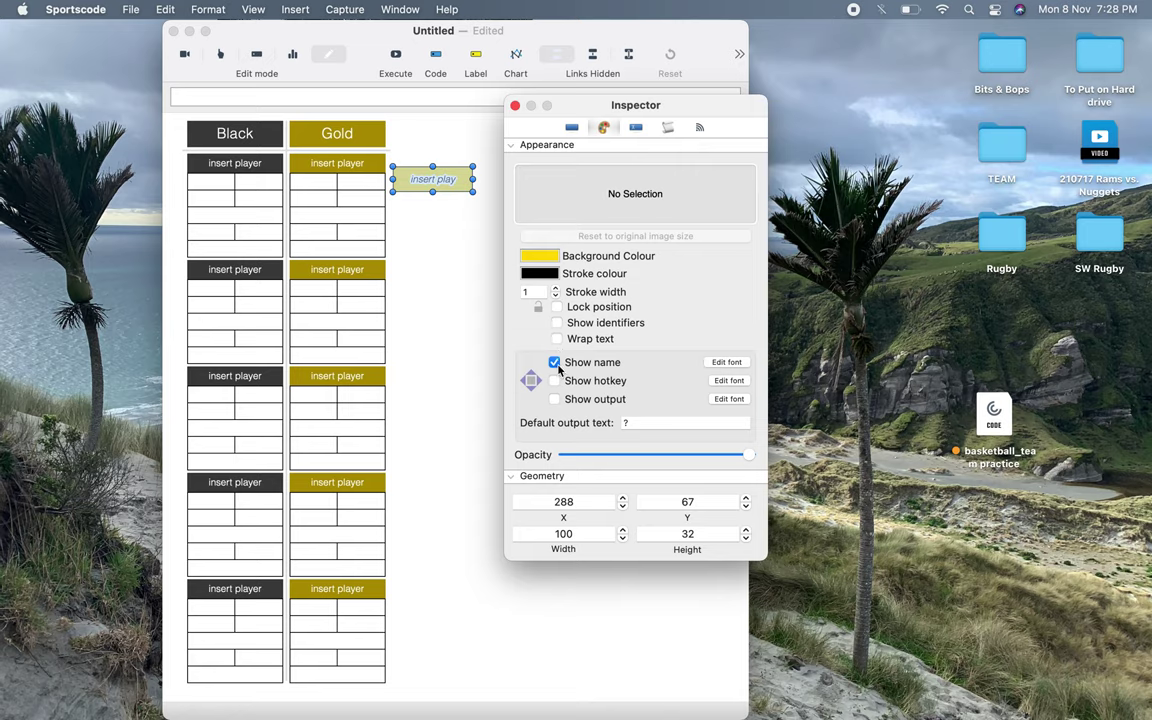
Step: Set the insert play label's height to 22
{"action": "double_click", "coordinate": [585, 533]}
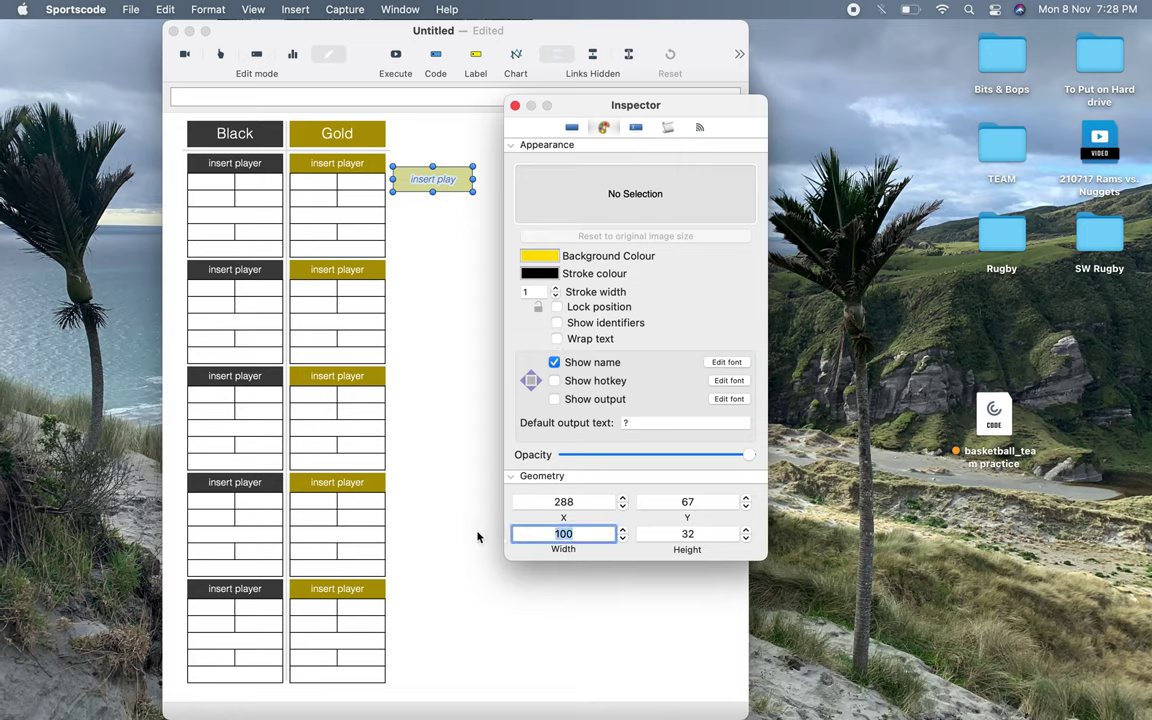
{"action": "key", "text": "Tab"}
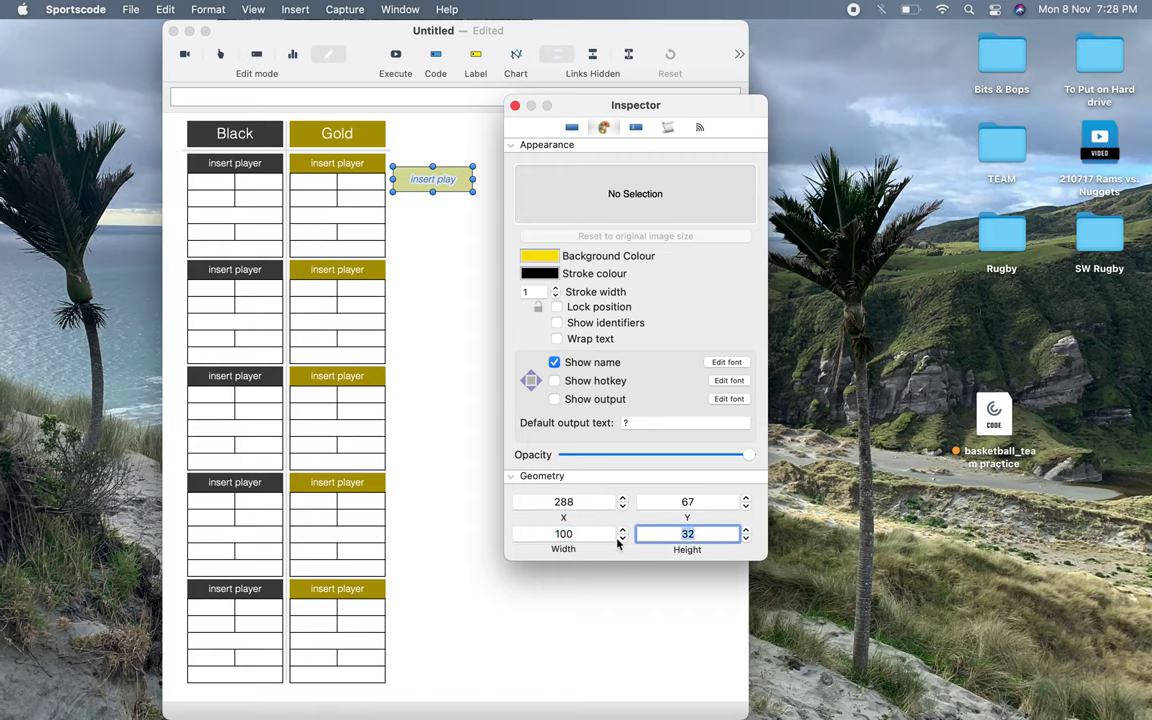
{"action": "type", "text": "22"}
{"action": "key", "text": "Return"}
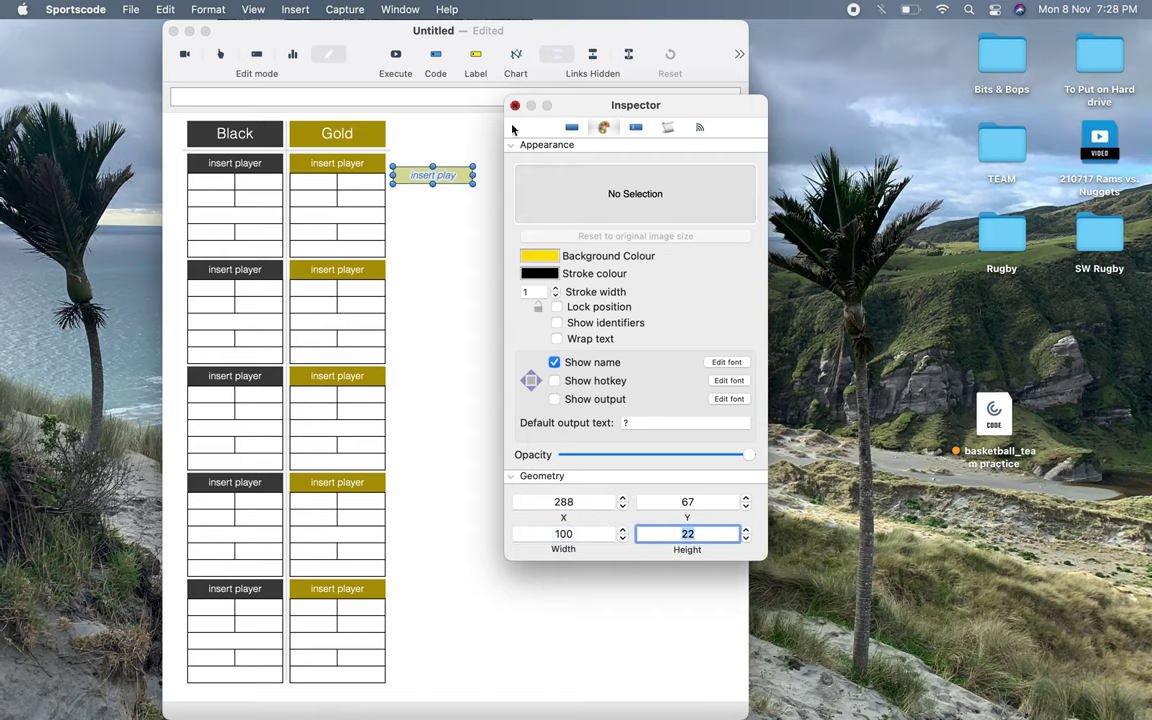
{"action": "left_click", "coordinate": [515, 106]}
{"action": "left_click", "coordinate": [474, 213]}
Step: Set the insert play label's background colour to white and close the Inspector
{"action": "double_click", "coordinate": [452, 177]}
{"action": "left_click", "coordinate": [573, 127]}
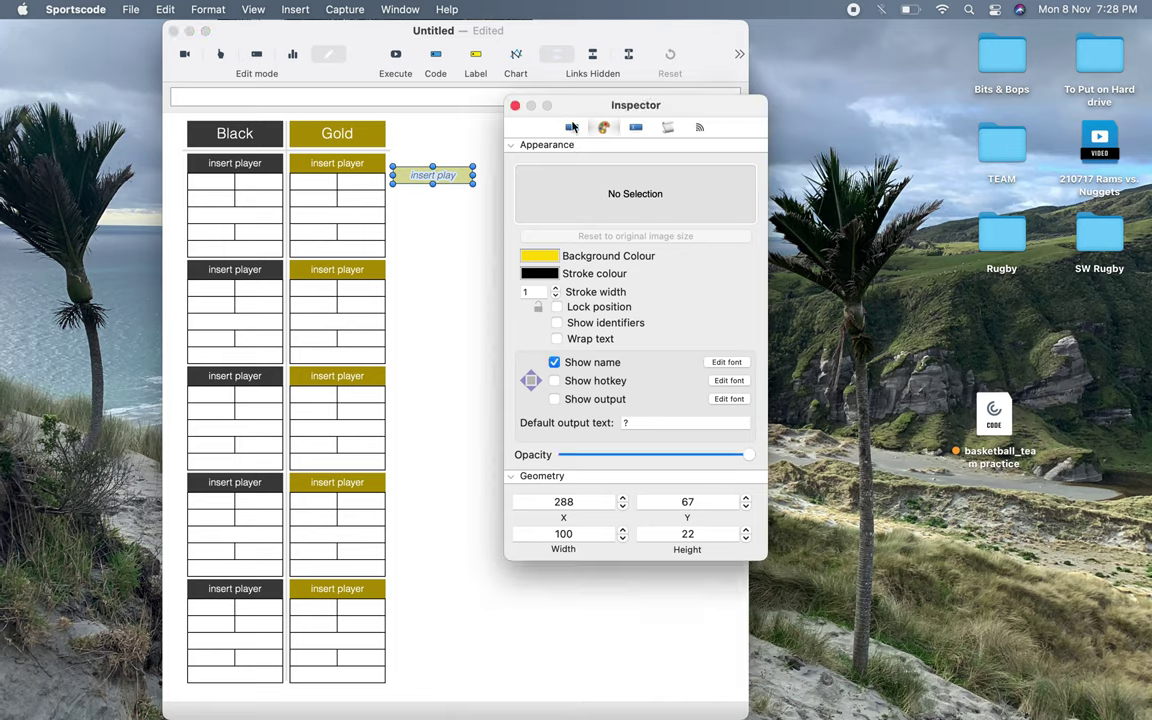
{"action": "left_click", "coordinate": [537, 260]}
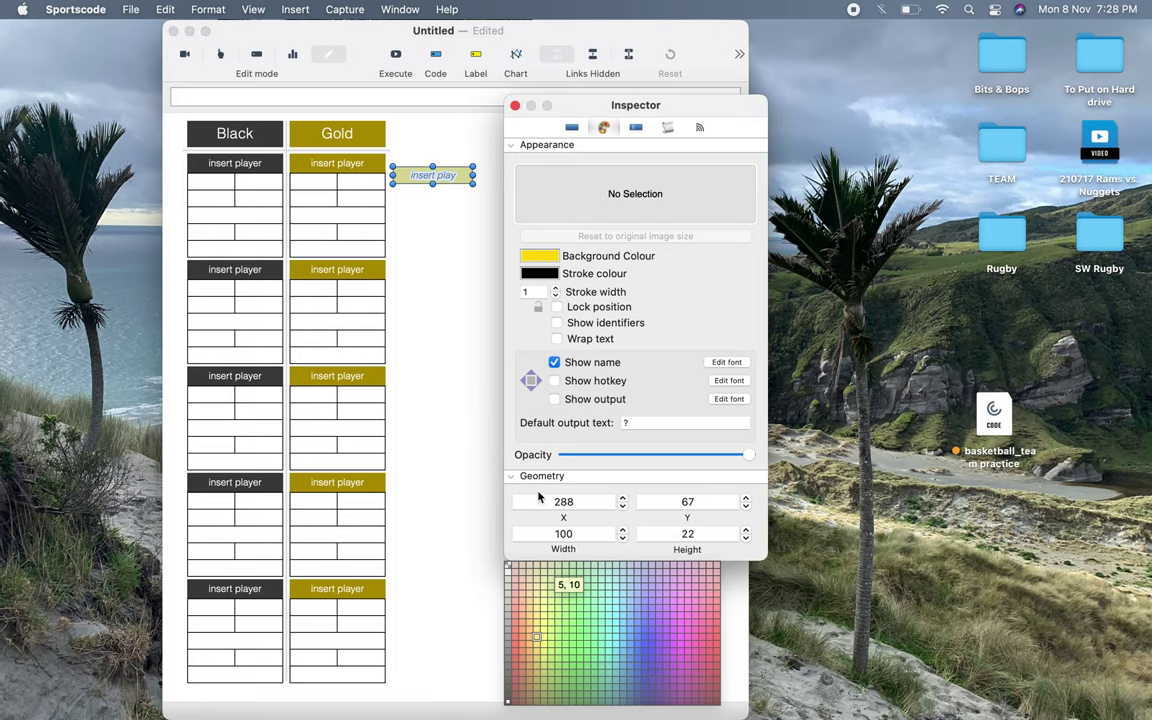
{"action": "left_click", "coordinate": [511, 571]}
{"action": "left_click", "coordinate": [437, 502]}
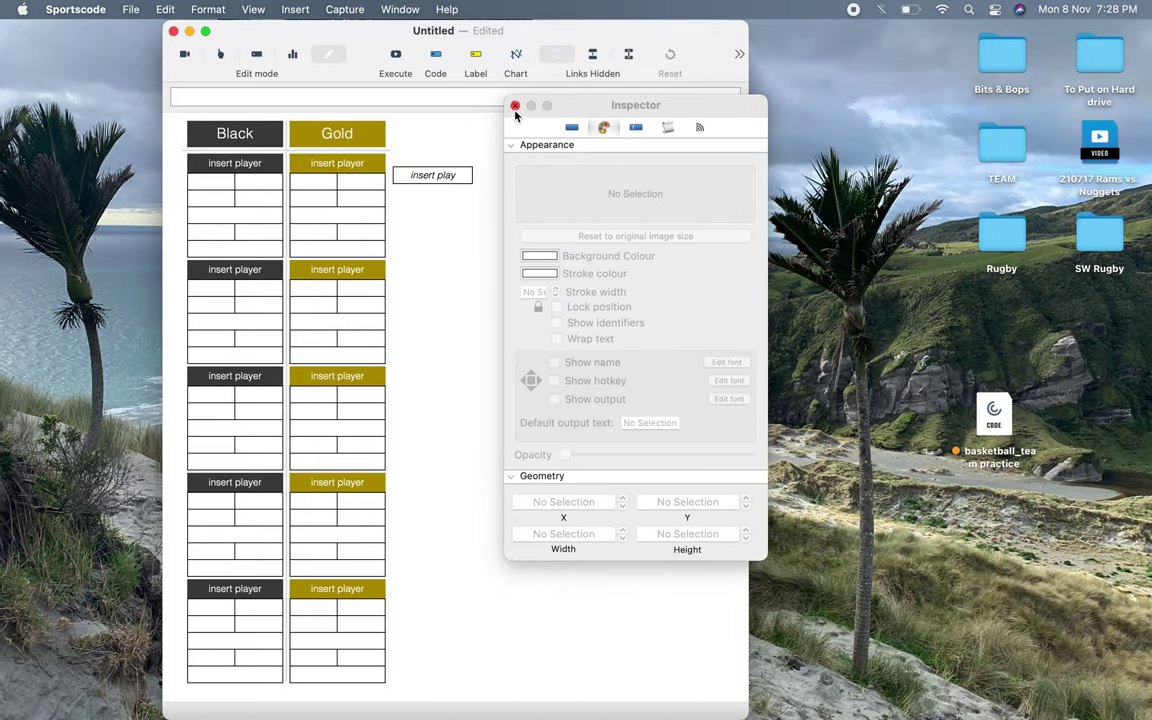
{"action": "left_click", "coordinate": [515, 105]}
Step: Duplicate the insert play label downward to build a single stacked column of 17 labels
{"action": "left_click_drag", "start_coordinate": [450, 176], "coordinate": [452, 211]}
{"action": "left_click_drag", "start_coordinate": [452, 270], "coordinate": [446, 236]}
{"action": "left_click_drag", "start_coordinate": [442, 334], "coordinate": [442, 147]}
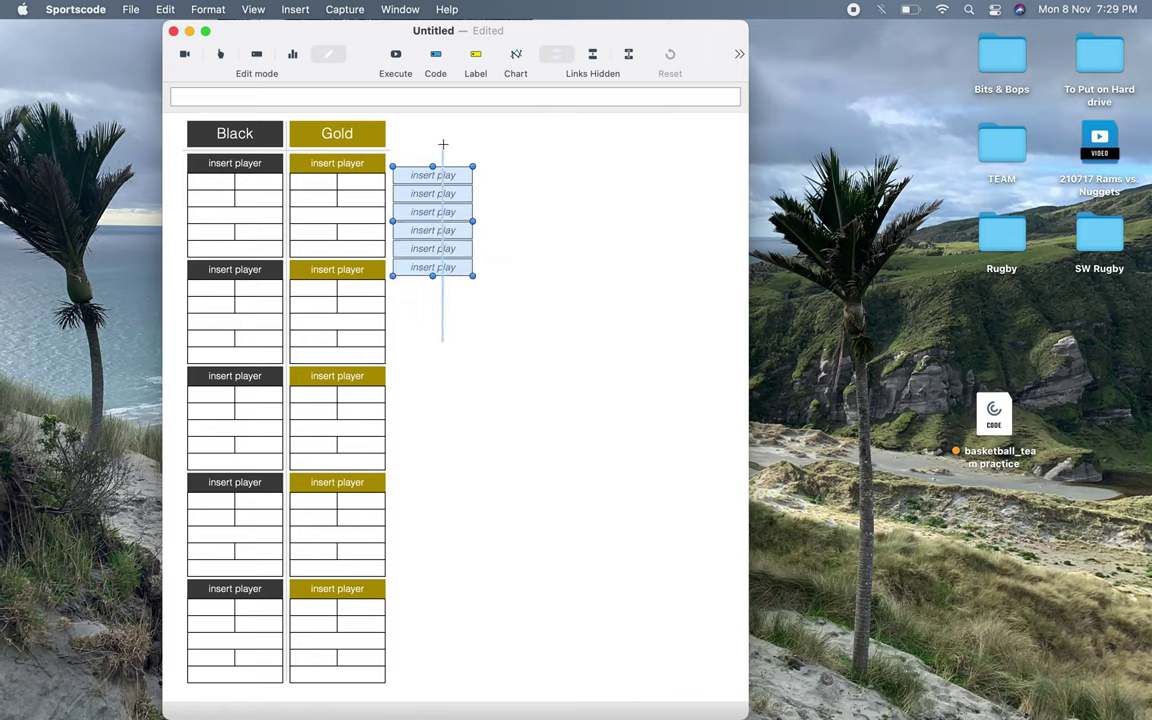
{"action": "left_click_drag", "start_coordinate": [446, 203], "coordinate": [450, 324]}
{"action": "left_click", "coordinate": [521, 309]}
{"action": "left_click_drag", "start_coordinate": [499, 289], "coordinate": [417, 427]}
{"action": "left_click", "coordinate": [456, 463]}
{"action": "left_click_drag", "start_coordinate": [456, 463], "coordinate": [465, 162]}
{"action": "left_click_drag", "start_coordinate": [509, 304], "coordinate": [453, 469]}
{"action": "left_click_drag", "start_coordinate": [486, 397], "coordinate": [439, 537]}
{"action": "key", "text": "Up"}
{"action": "key", "text": "Up"}
{"action": "left_click", "coordinate": [439, 537]}
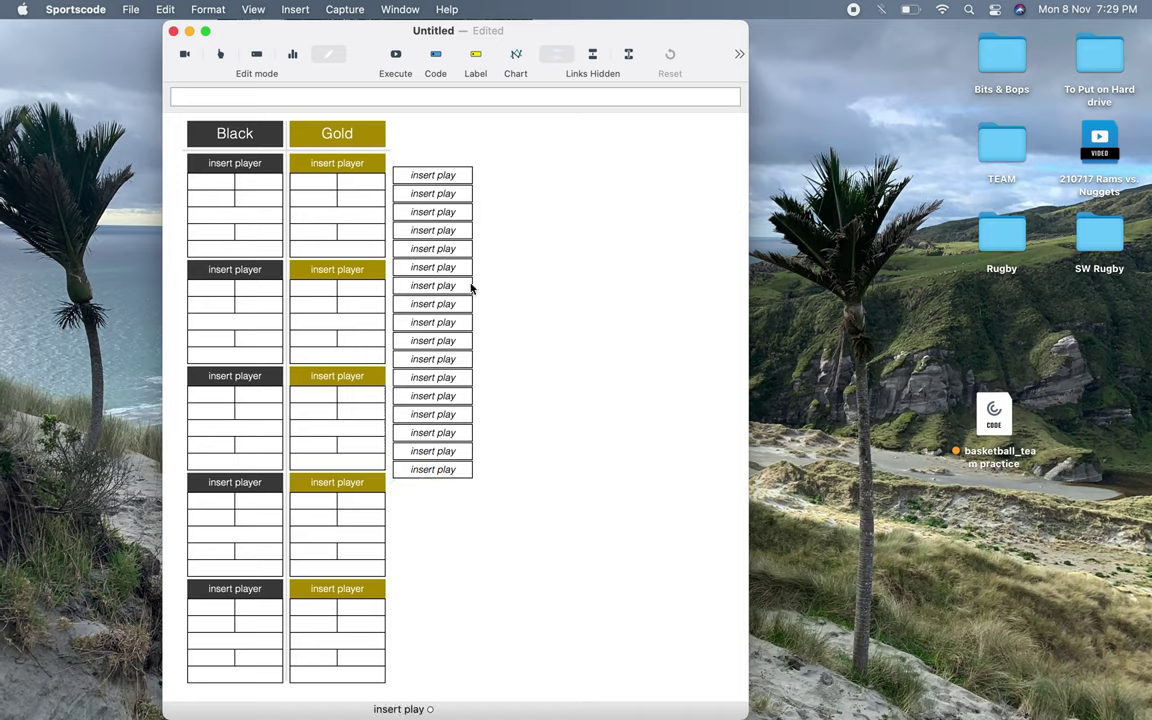
Step: Move the whole column of insert play labels slightly down and closer to the Gold column
{"action": "left_click_drag", "start_coordinate": [498, 160], "coordinate": [445, 547]}
{"action": "left_click_drag", "start_coordinate": [450, 443], "coordinate": [450, 462]}
{"action": "left_click", "coordinate": [568, 417]}
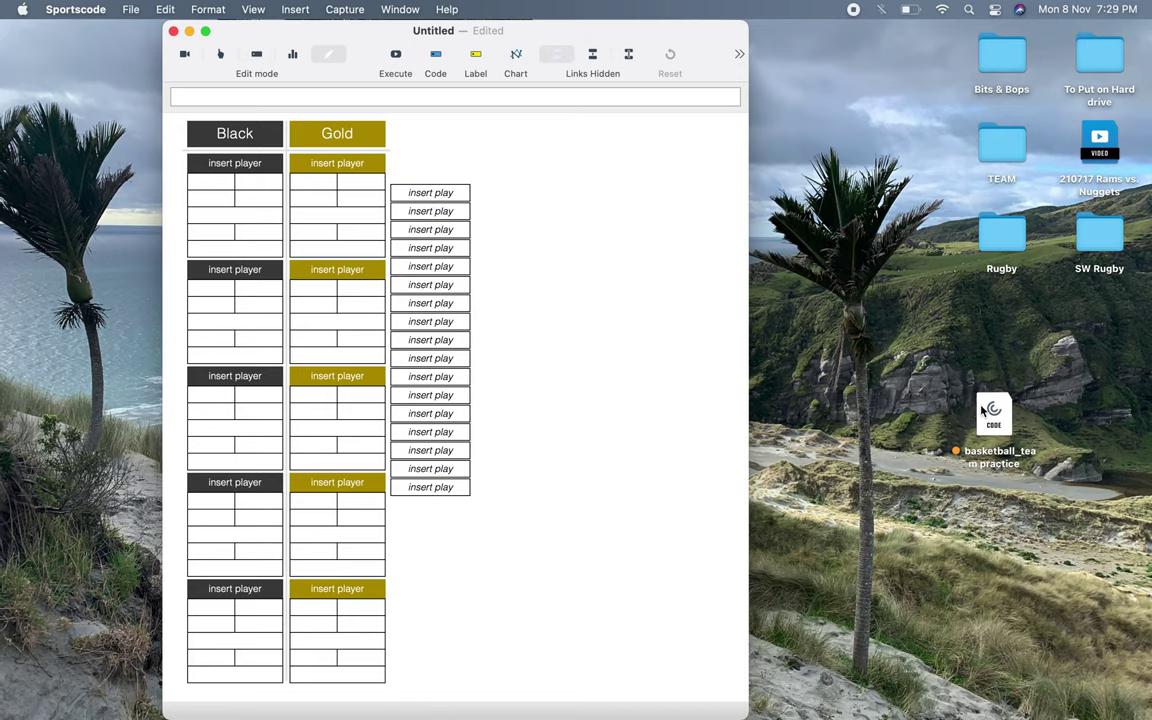
Step: Open the basketball_team practice code window from the desktop, place it beside the untitled window and switch it to Code mode
{"action": "double_click", "coordinate": [993, 415]}
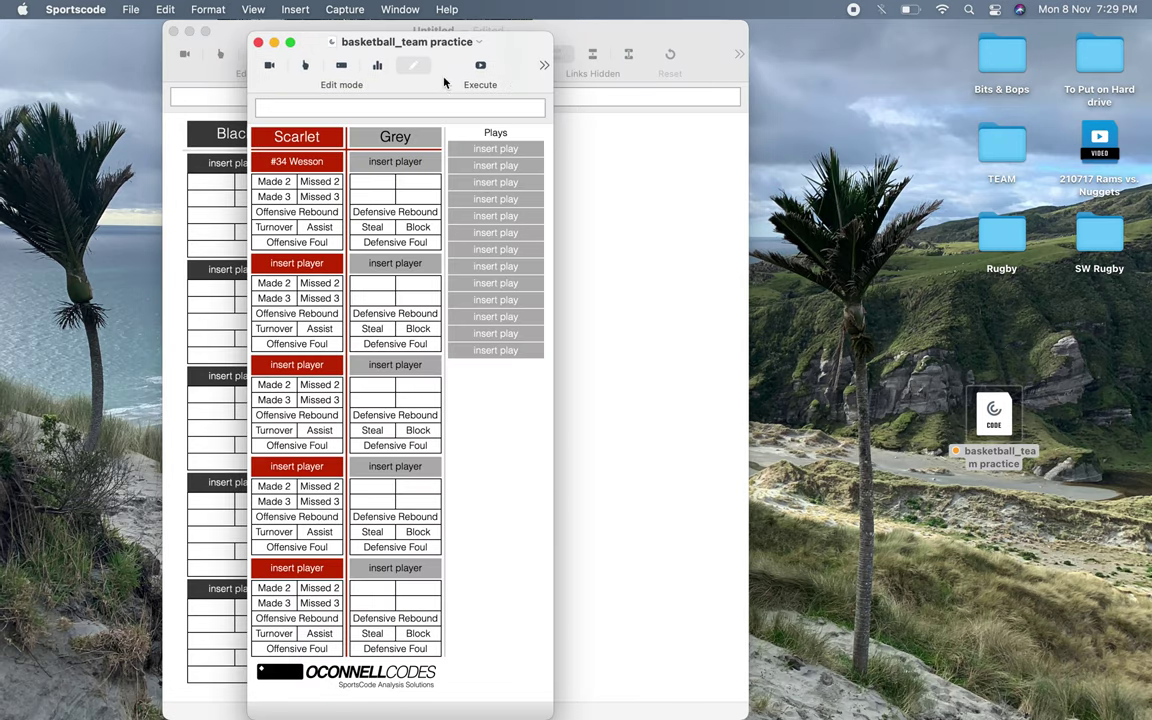
{"action": "left_click_drag", "start_coordinate": [446, 70], "coordinate": [966, 60]}
{"action": "left_click", "coordinate": [830, 60]}
Step: Alternate possession between Scarlet and Grey in the example window to examine its label and line changes, and close the window
{"action": "key", "text": "s"}
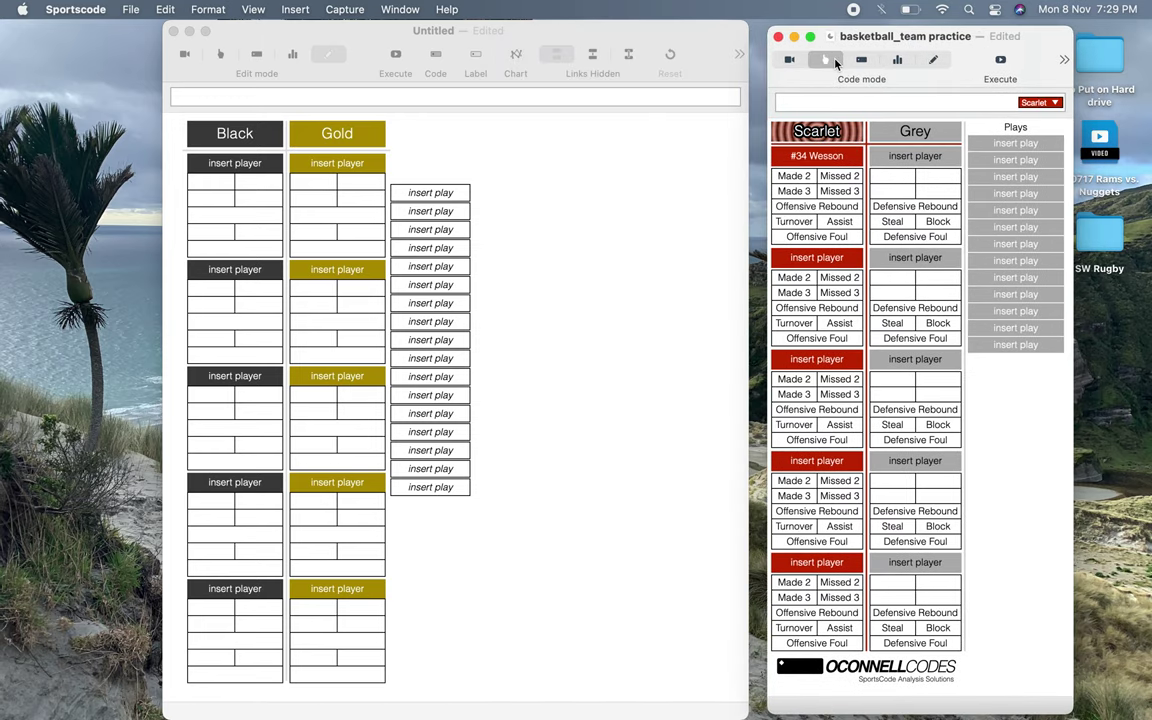
{"action": "key", "text": "g"}
{"action": "key", "text": "s"}
{"action": "key", "text": "g"}
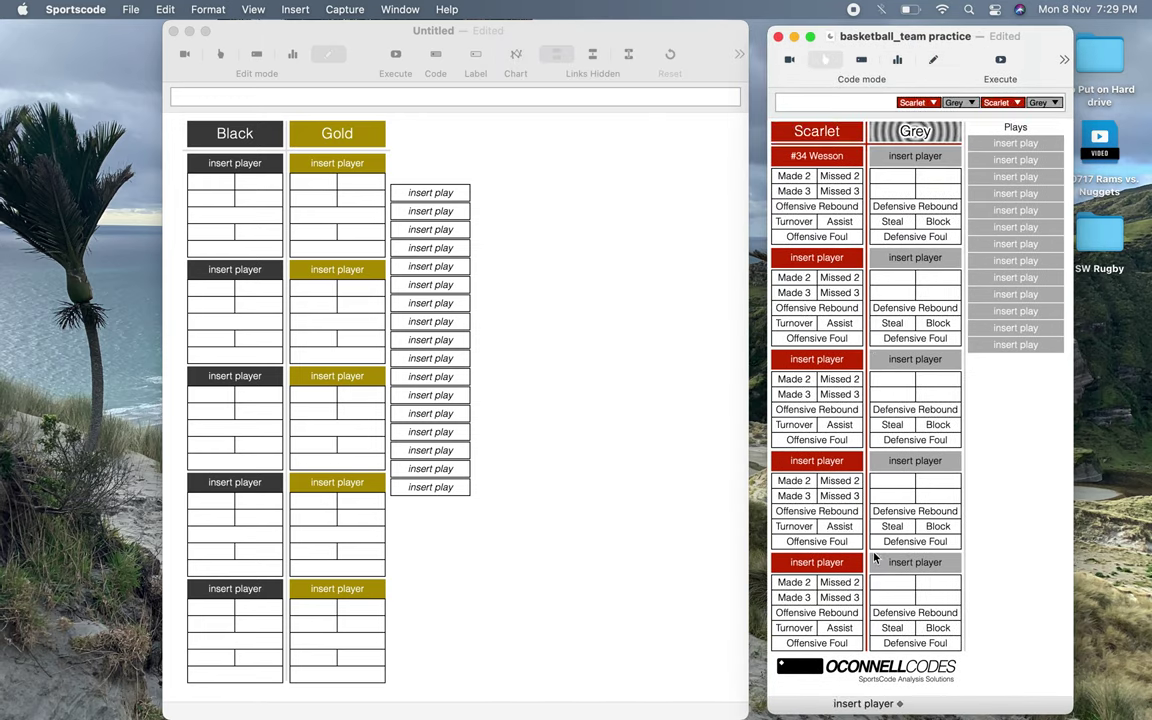
{"action": "key", "text": "s"}
{"action": "key", "text": "g"}
{"action": "key", "text": "s"}
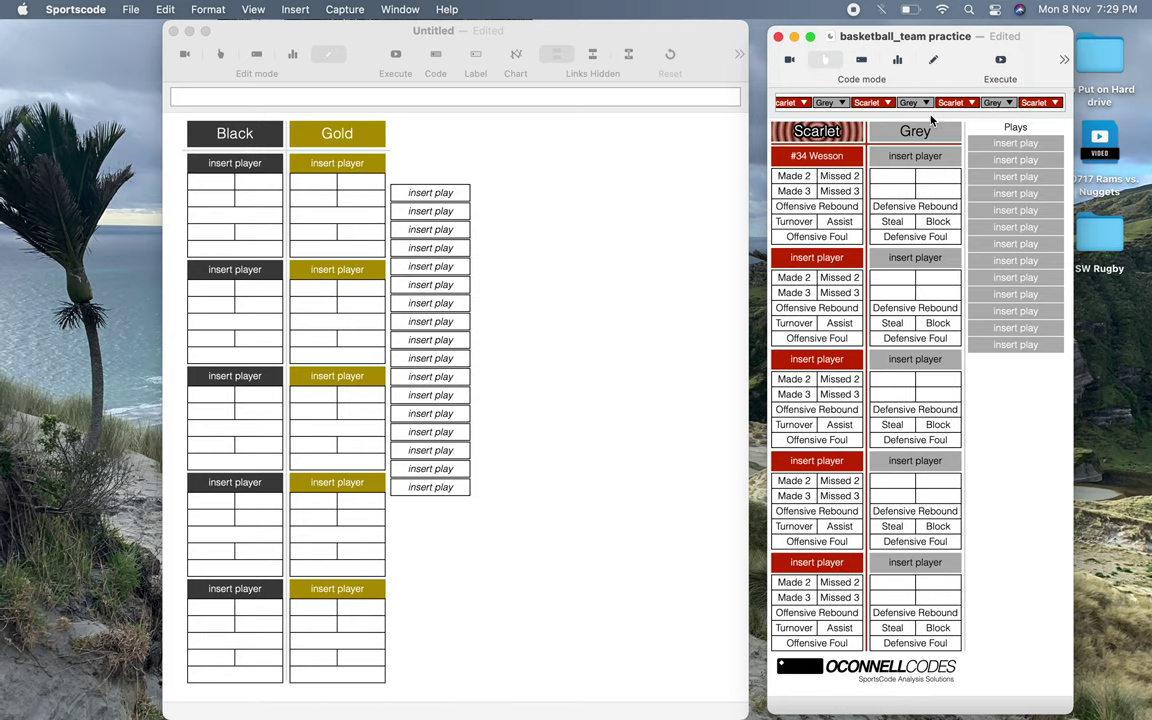
{"action": "key", "text": "g"}
{"action": "key", "text": "s"}
{"action": "key", "text": "g"}
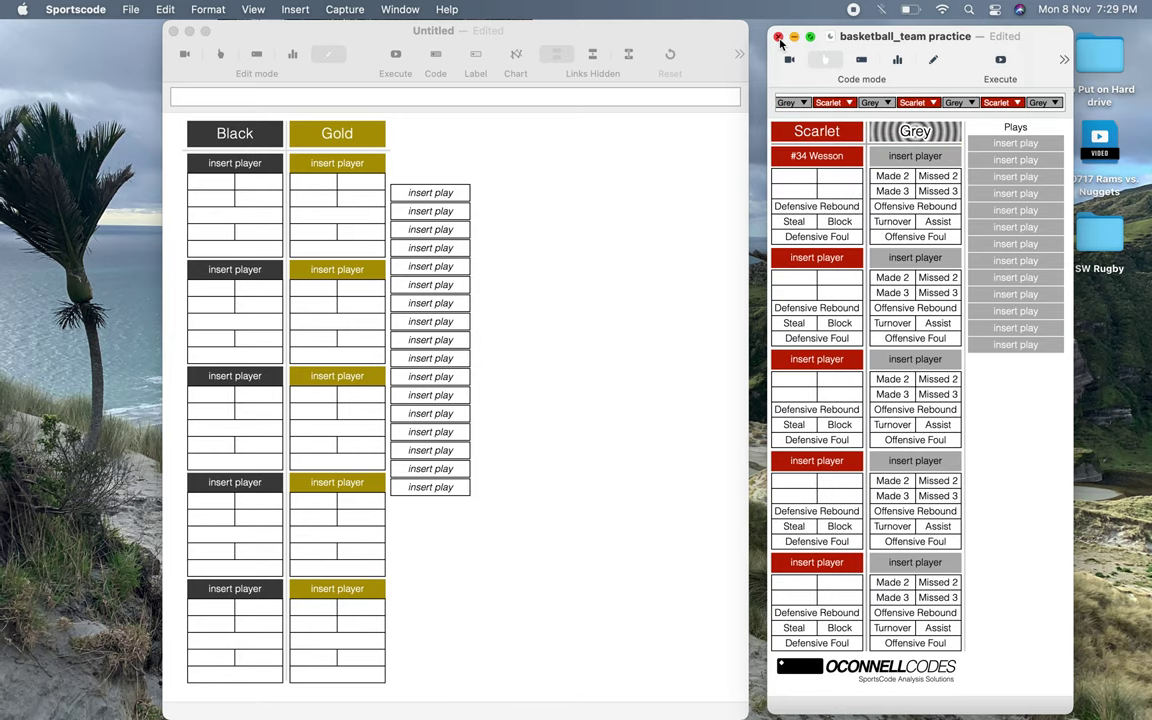
{"action": "left_click", "coordinate": [778, 36]}
Step: Test the untitled window in Code mode by alternating possession between Black and Gold, checking the player labels and divider lines
{"action": "left_click", "coordinate": [220, 53]}
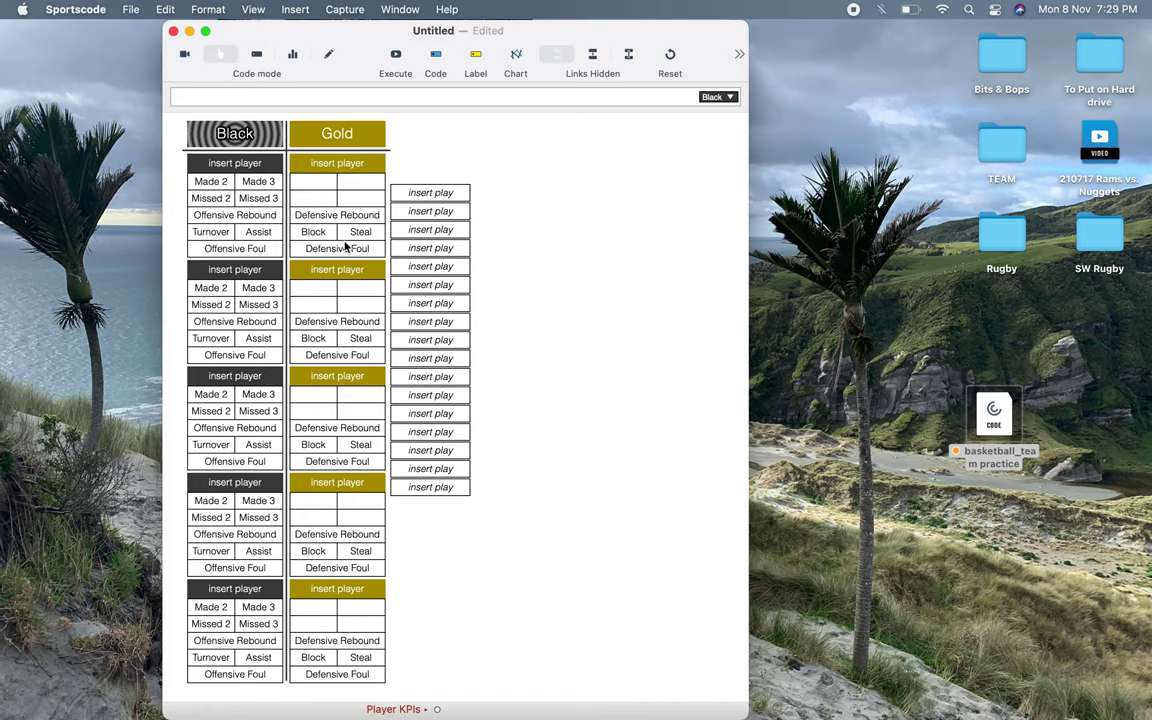
{"action": "left_click", "coordinate": [337, 246]}
{"action": "key", "text": "b"}
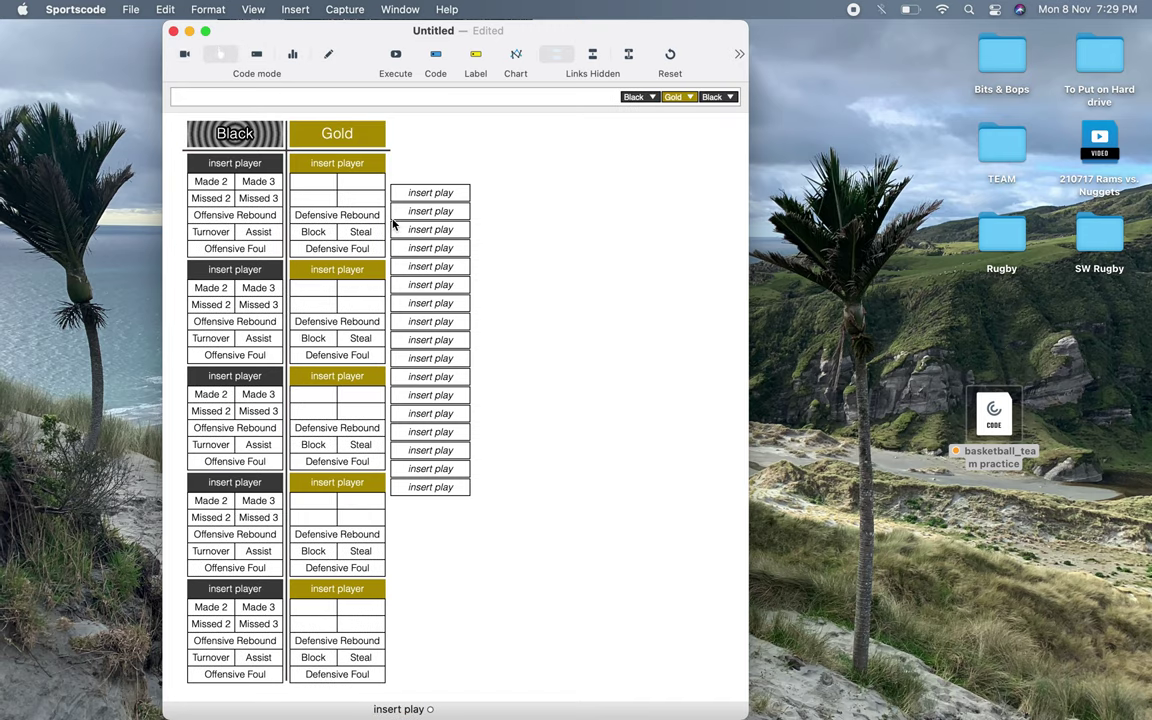
{"action": "left_click", "coordinate": [393, 226]}
{"action": "left_click", "coordinate": [393, 226]}
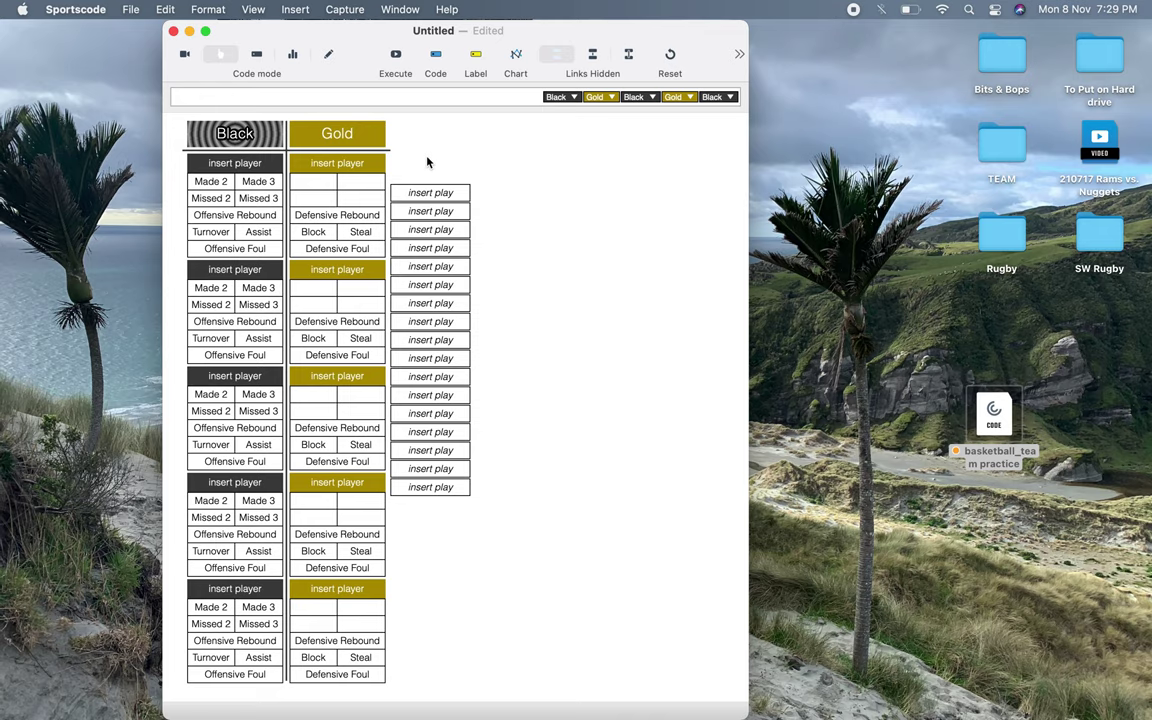
{"action": "key", "text": "g"}
{"action": "key", "text": "b"}
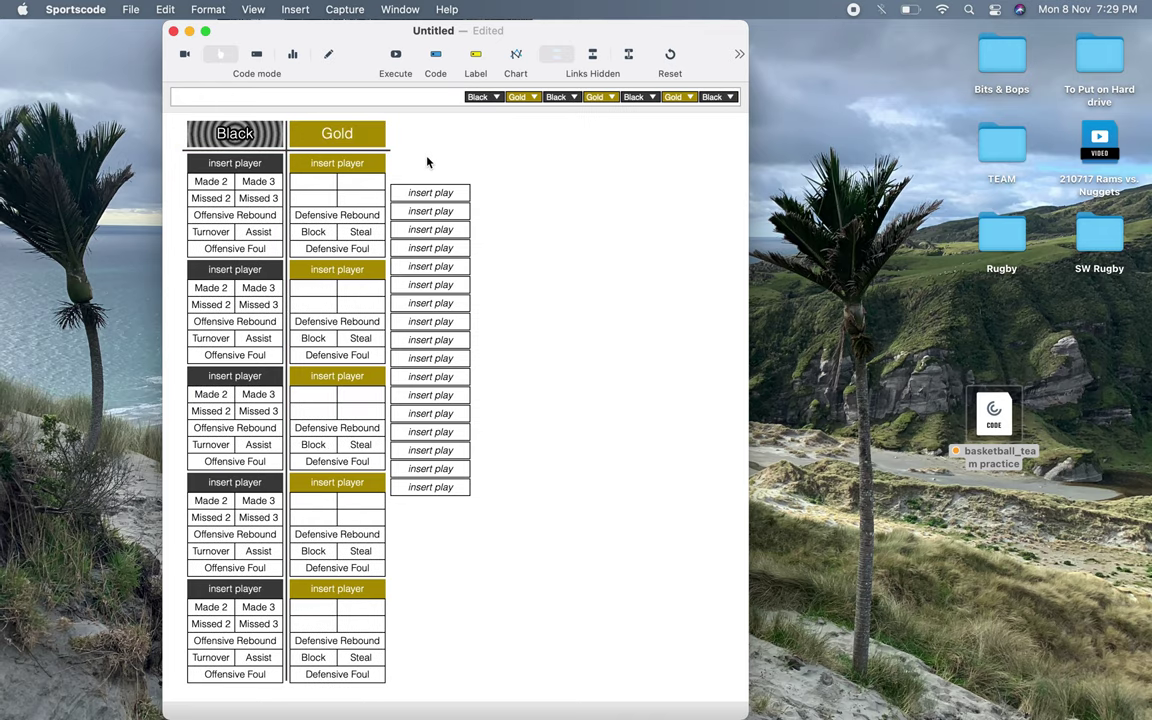
{"action": "key", "text": "g"}
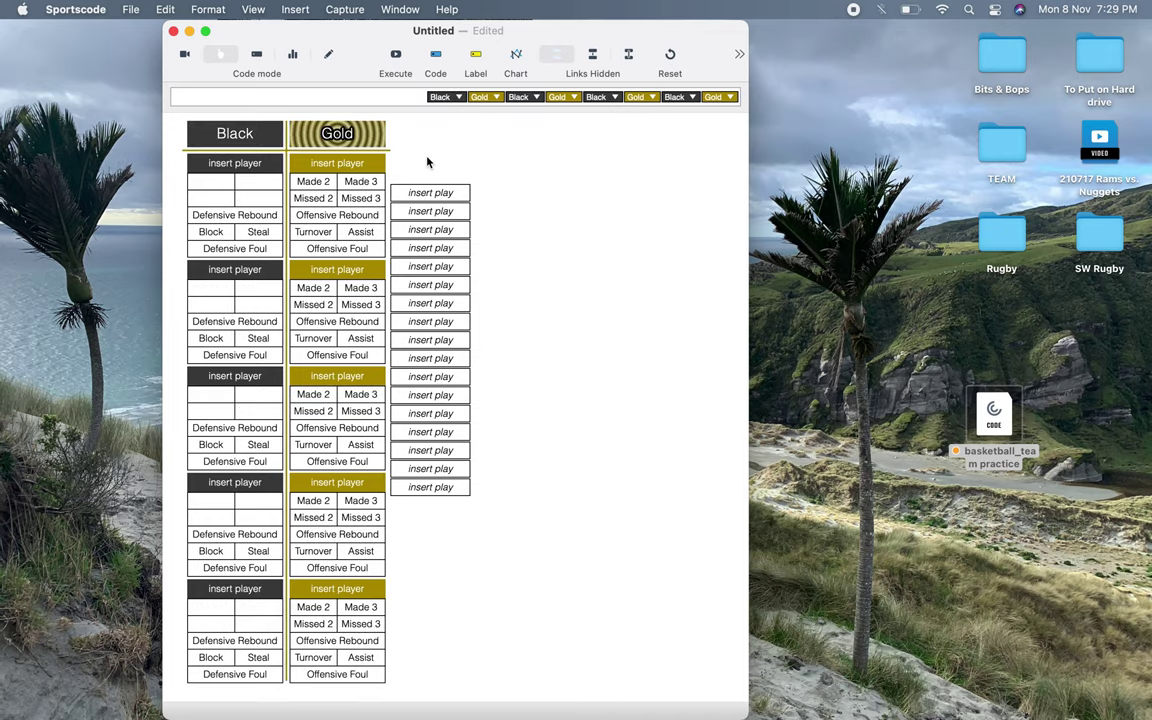
{"action": "key", "text": "b"}
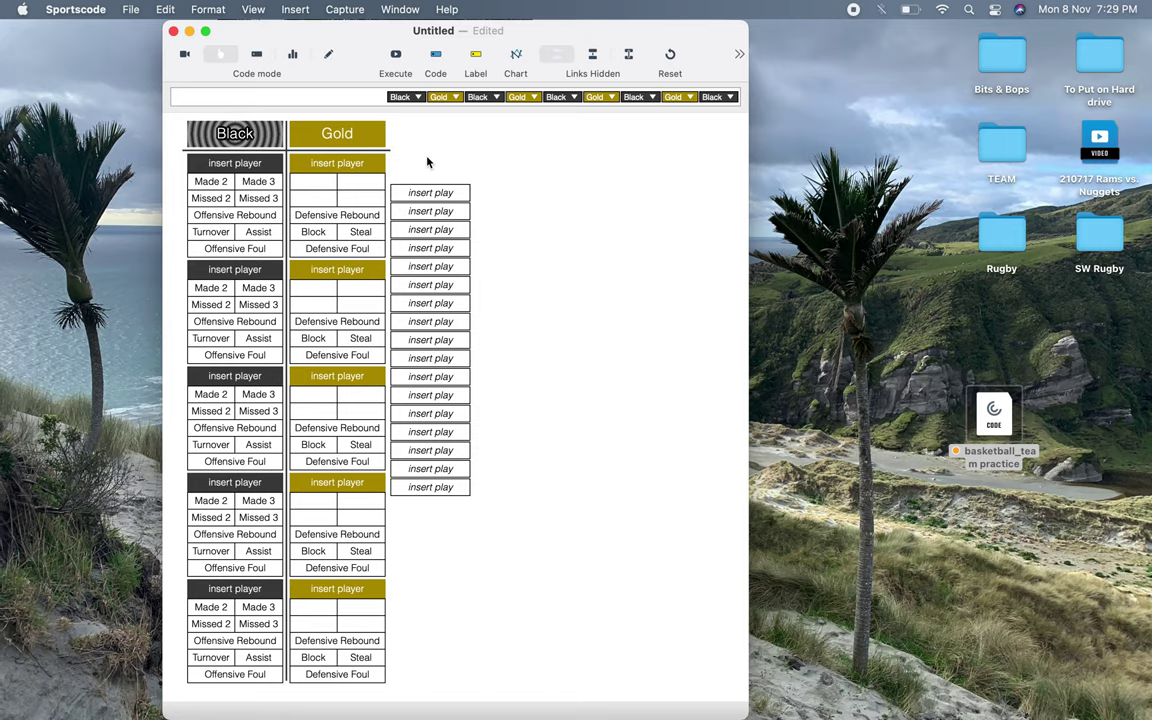
{"action": "key", "text": "g"}
{"action": "key", "text": "b"}
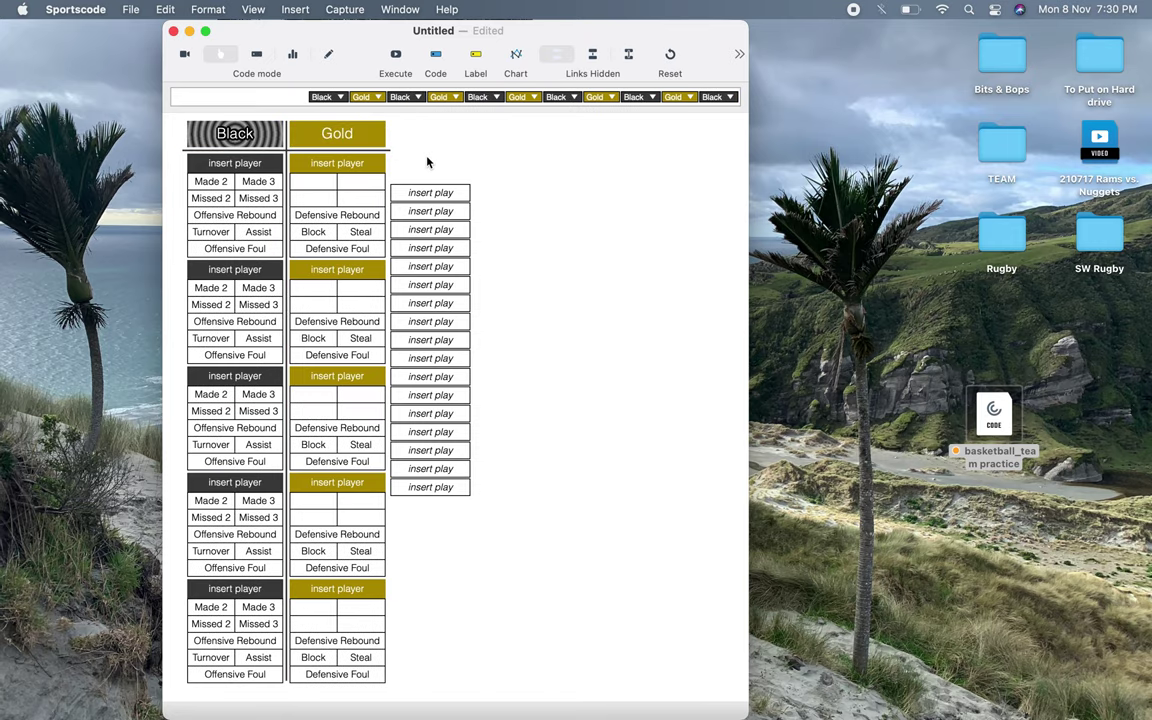